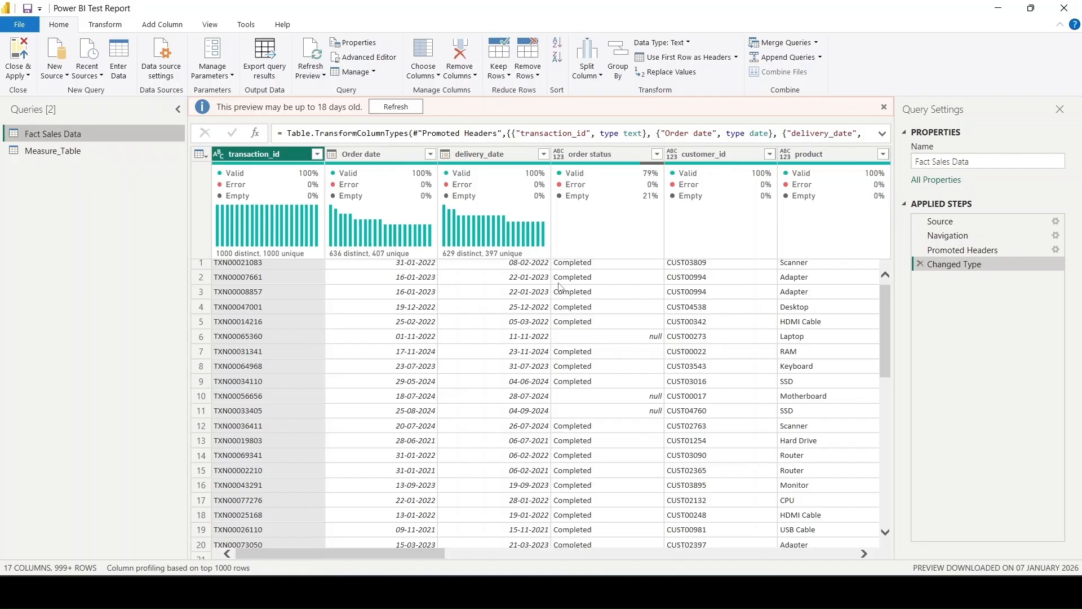
- Examine the columns and data-quality profiles across the Fact Sales Data query, from transaction_id through Country
{"action": "scroll", "coordinate": [560, 288], "scroll_direction": "right", "scroll_amount": 10}
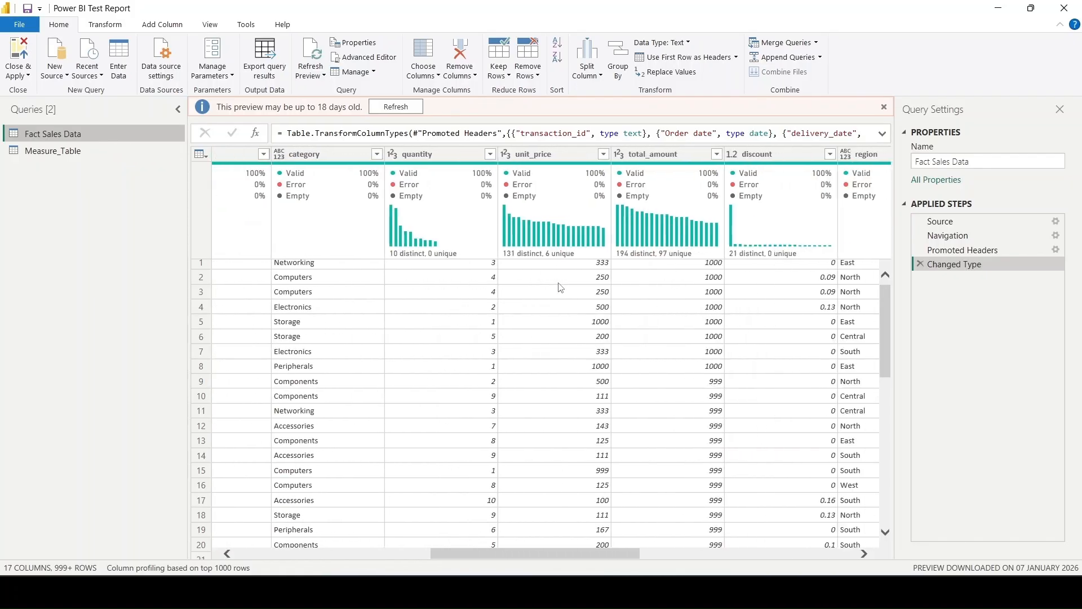
{"action": "scroll", "coordinate": [560, 288], "scroll_direction": "right", "scroll_amount": 5}
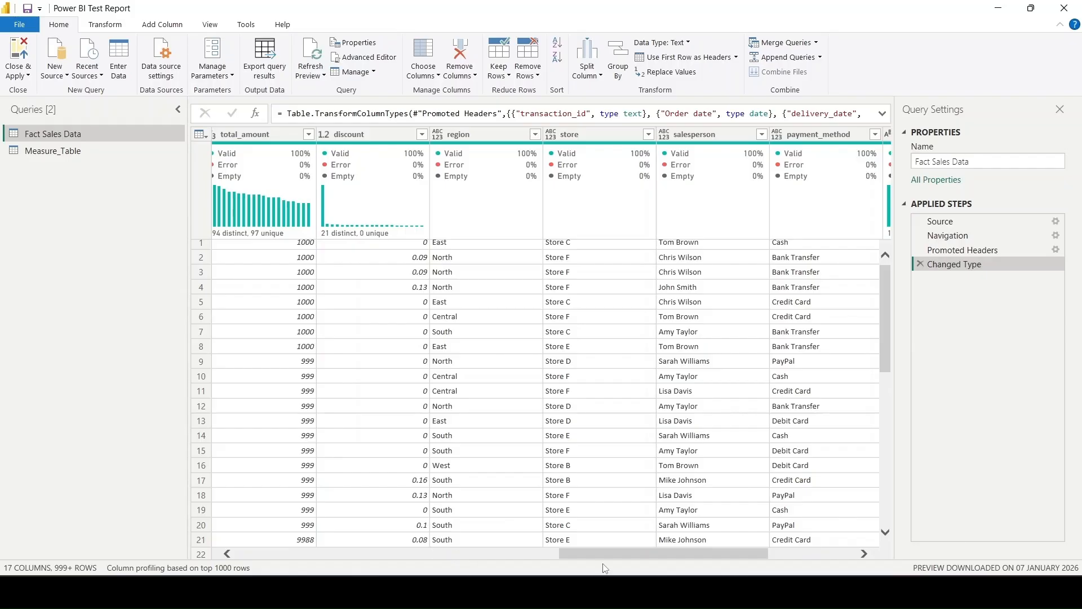
{"action": "left_click_drag", "start_coordinate": [597, 552], "coordinate": [261, 547]}
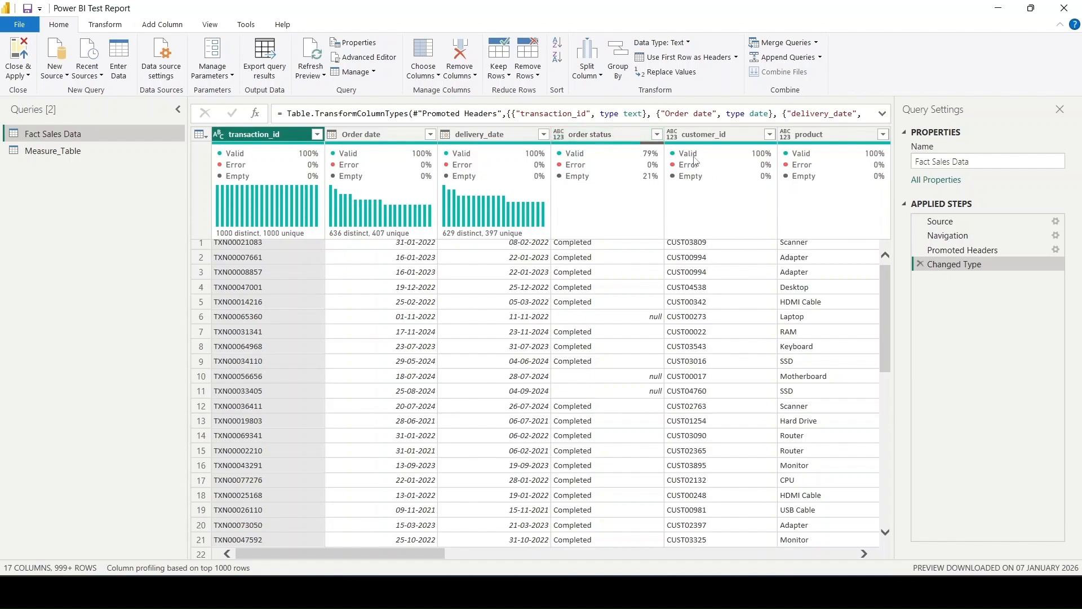
{"action": "mouse_move", "coordinate": [712, 265]}
{"action": "scroll", "coordinate": [697, 363], "scroll_direction": "right", "scroll_amount": 5}
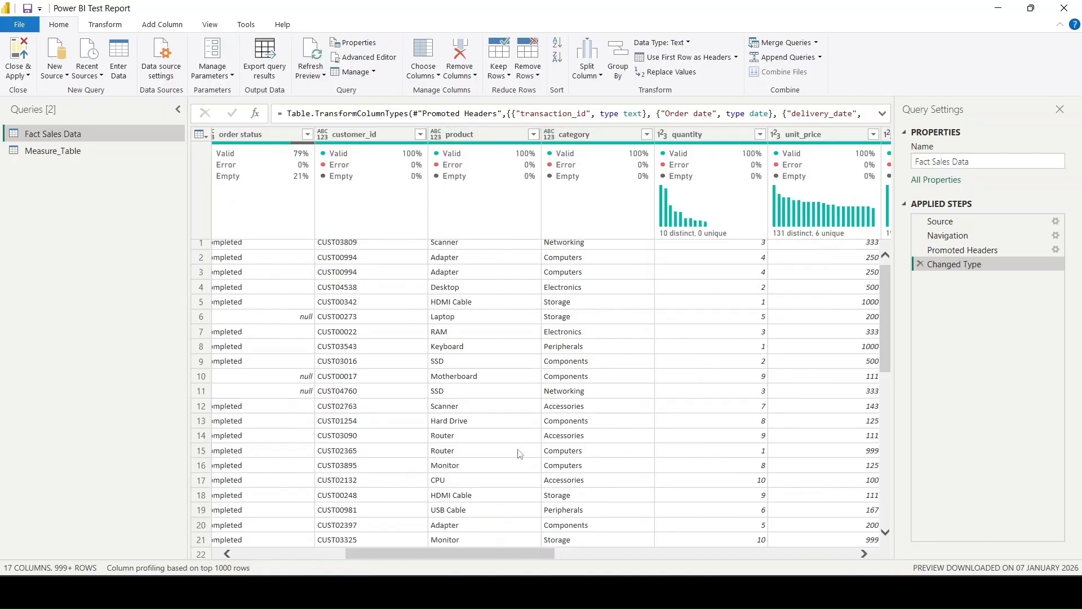
{"action": "scroll", "coordinate": [544, 449], "scroll_direction": "right", "scroll_amount": 3}
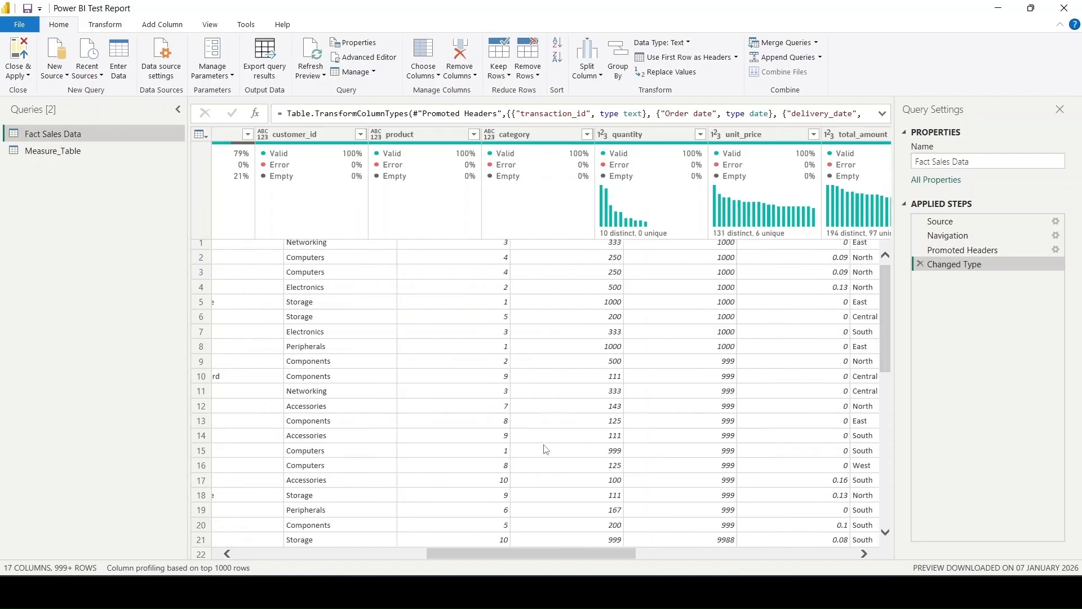
{"action": "scroll", "coordinate": [544, 449], "scroll_direction": "right", "scroll_amount": 3}
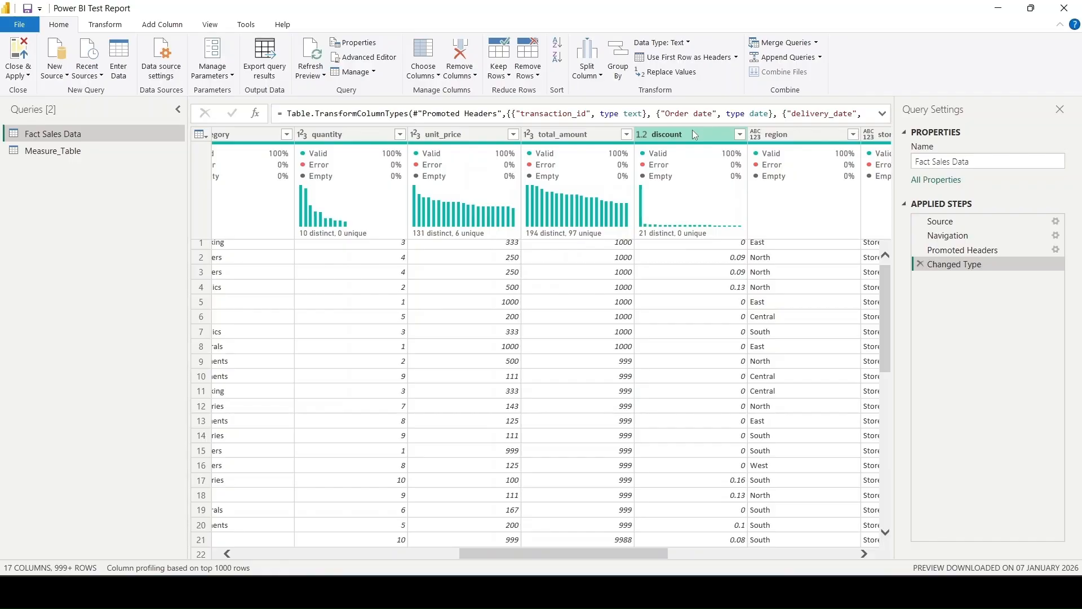
{"action": "scroll", "coordinate": [642, 246], "scroll_direction": "right", "scroll_amount": 2}
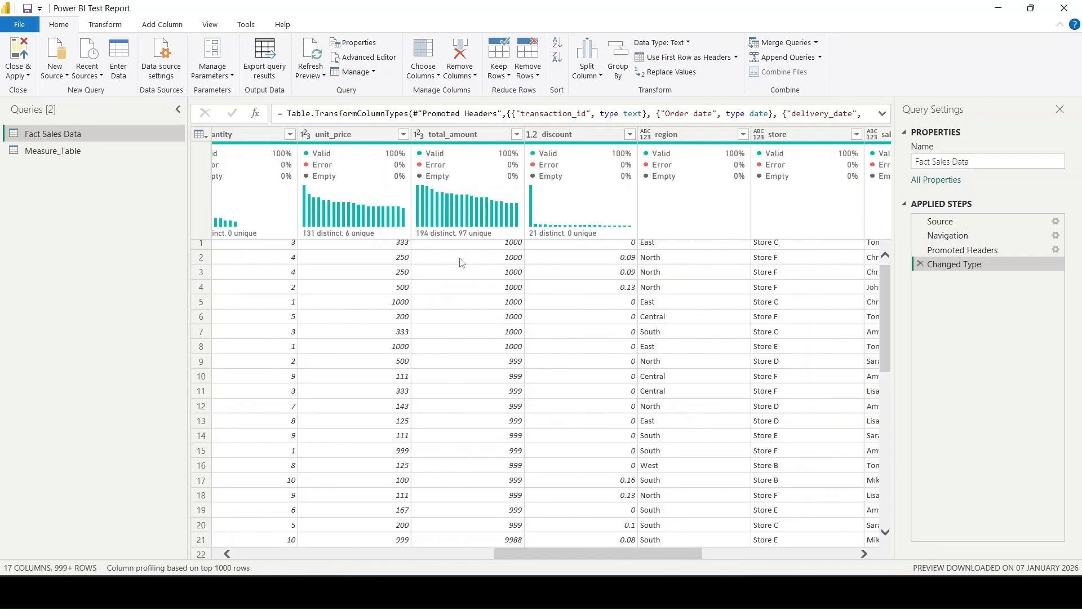
{"action": "scroll", "coordinate": [549, 310], "scroll_direction": "right", "scroll_amount": 5}
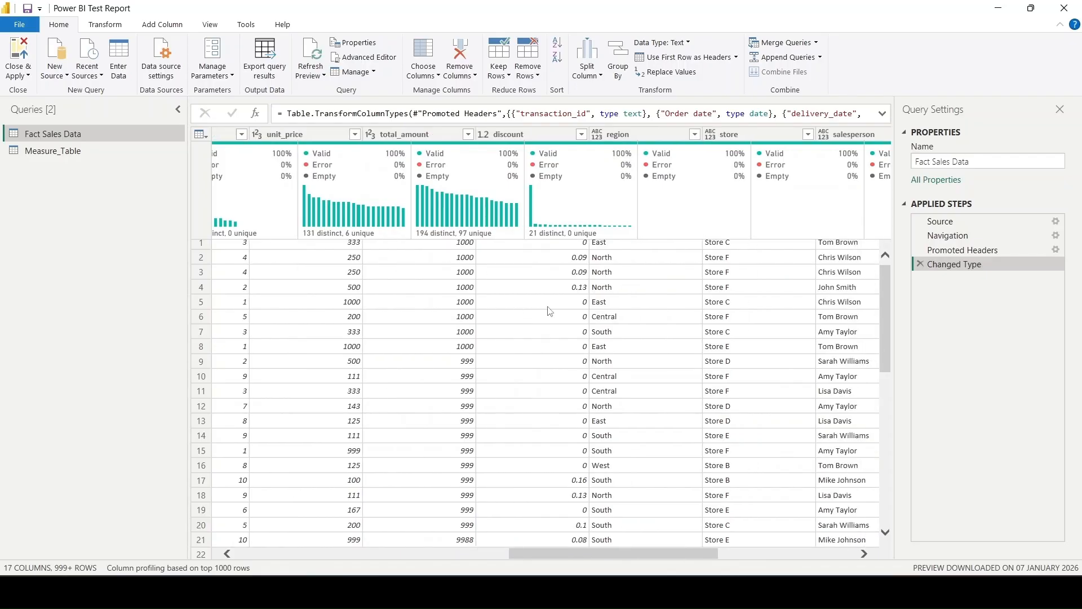
{"action": "scroll", "coordinate": [550, 310], "scroll_direction": "right", "scroll_amount": 1}
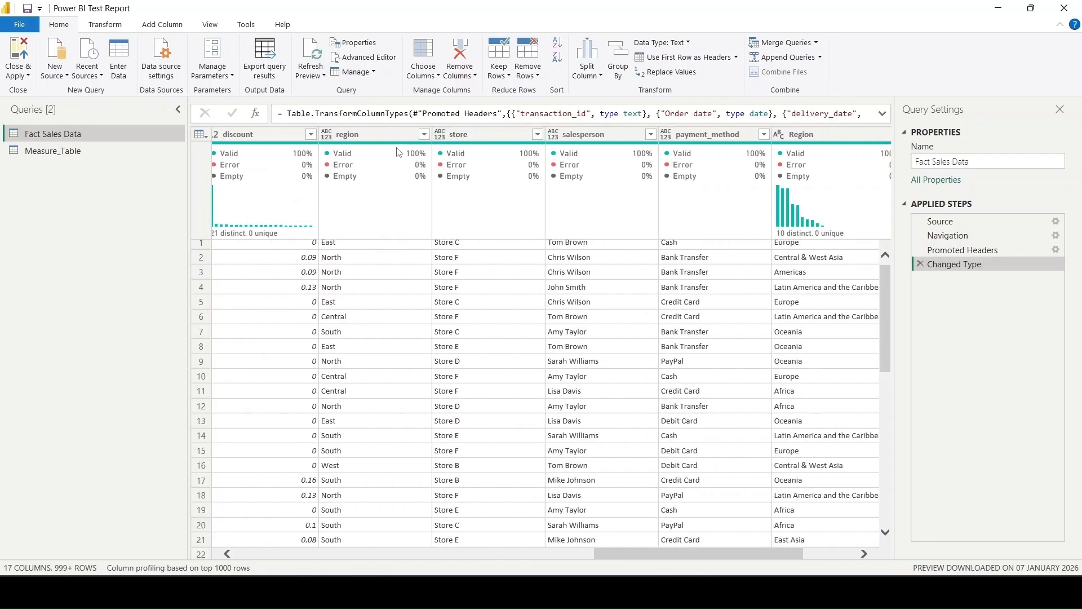
{"action": "mouse_move", "coordinate": [471, 152]}
{"action": "mouse_move", "coordinate": [820, 163]}
{"action": "scroll", "coordinate": [726, 297], "scroll_direction": "right", "scroll_amount": 3}
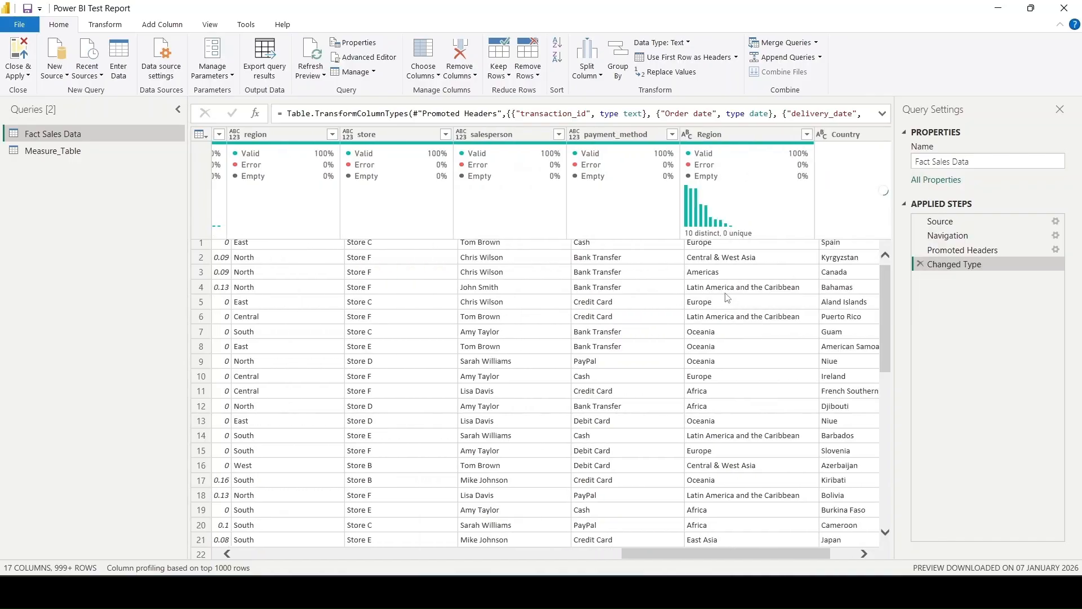
{"action": "scroll", "coordinate": [726, 297], "scroll_direction": "right", "scroll_amount": 3}
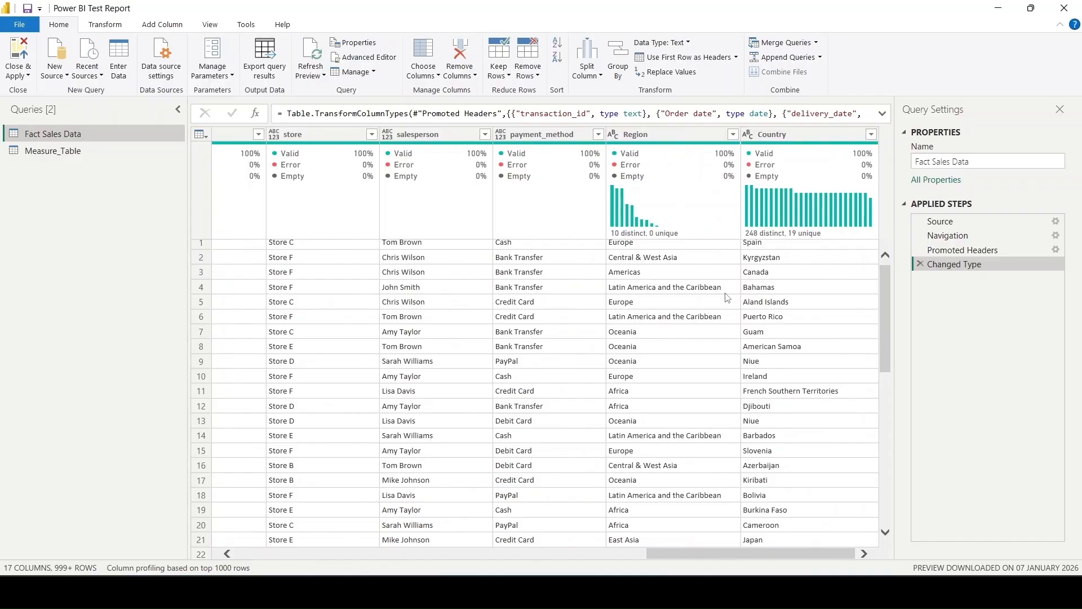
{"action": "scroll", "coordinate": [727, 298], "scroll_direction": "left", "scroll_amount": 3}
{"action": "scroll", "coordinate": [727, 297], "scroll_direction": "up", "scroll_amount": 1}
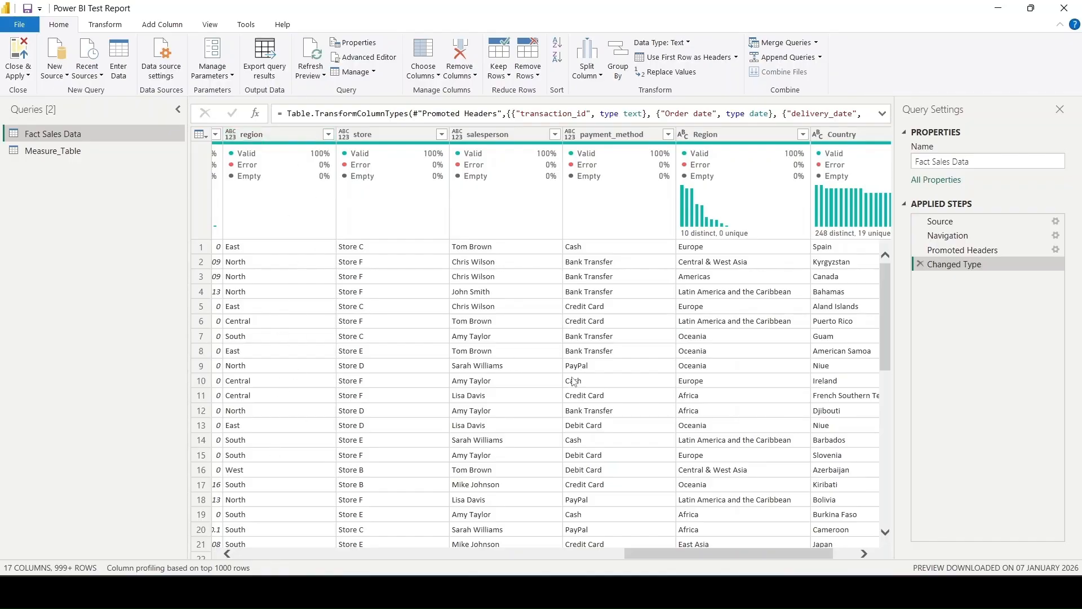
{"action": "scroll", "coordinate": [576, 381], "scroll_direction": "right", "scroll_amount": 2}
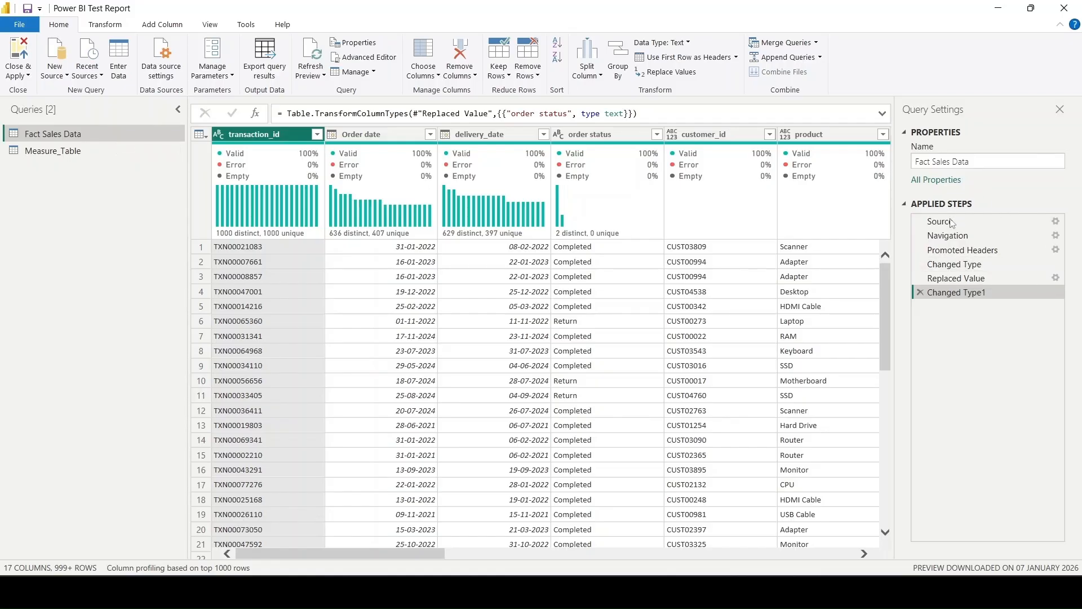
- Compare the Fact Sales Data preview at the Changed Type, Replaced Value and Changed Type1 applied steps, checking the order status column
{"action": "left_click", "coordinate": [960, 277]}
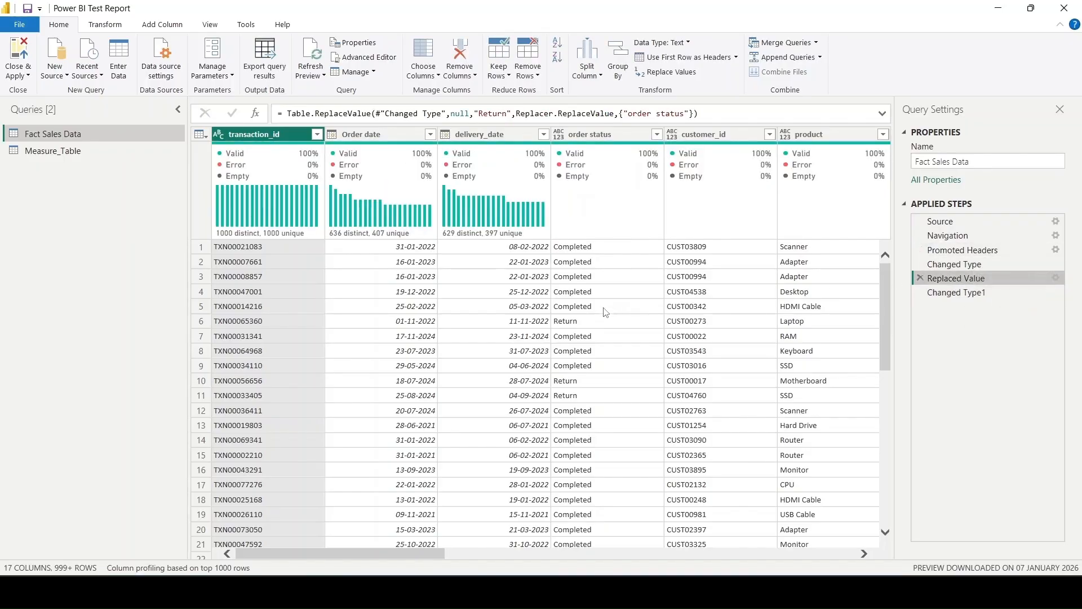
{"action": "left_click", "coordinate": [959, 265]}
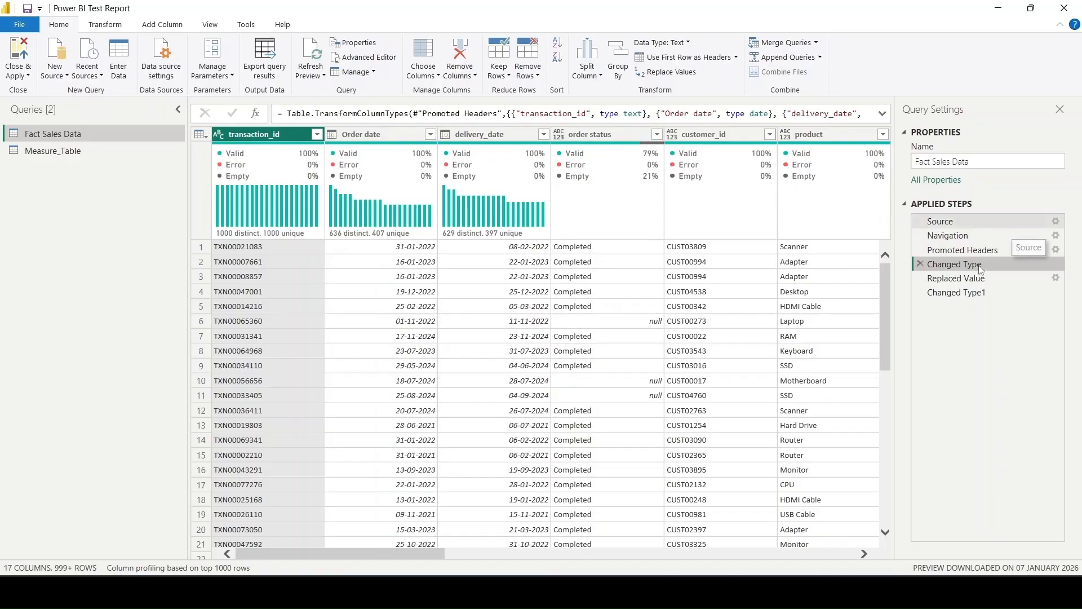
{"action": "left_click", "coordinate": [961, 279]}
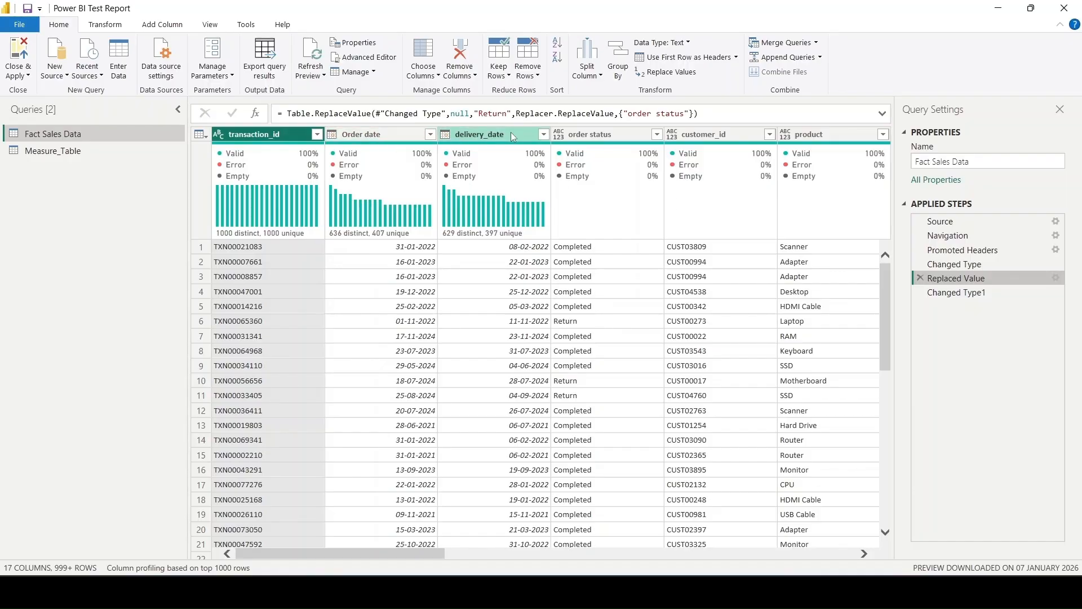
{"action": "left_click", "coordinate": [1001, 262]}
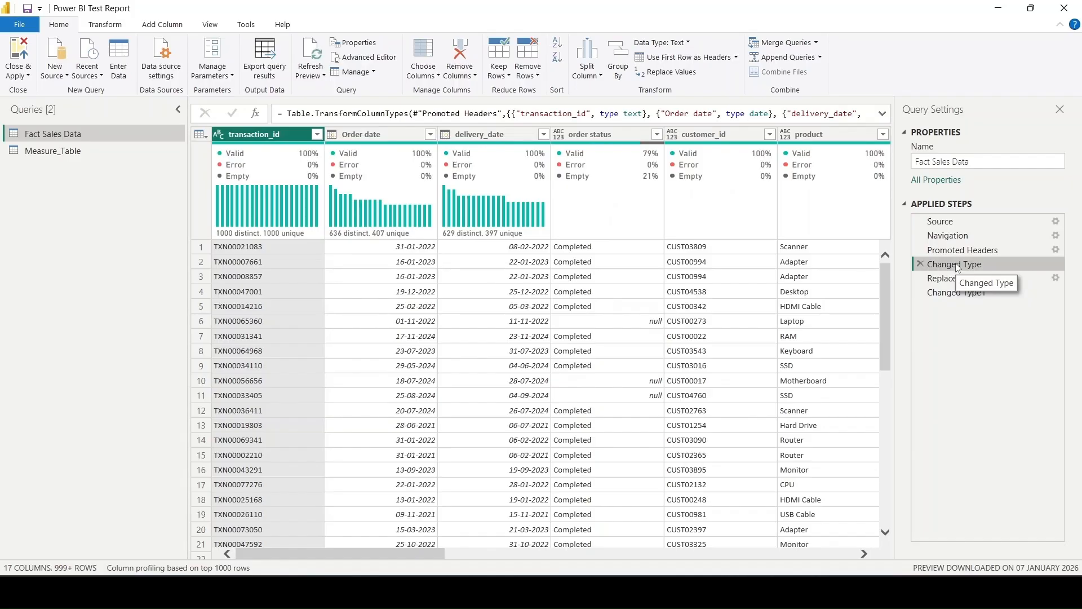
{"action": "left_click", "coordinate": [970, 279]}
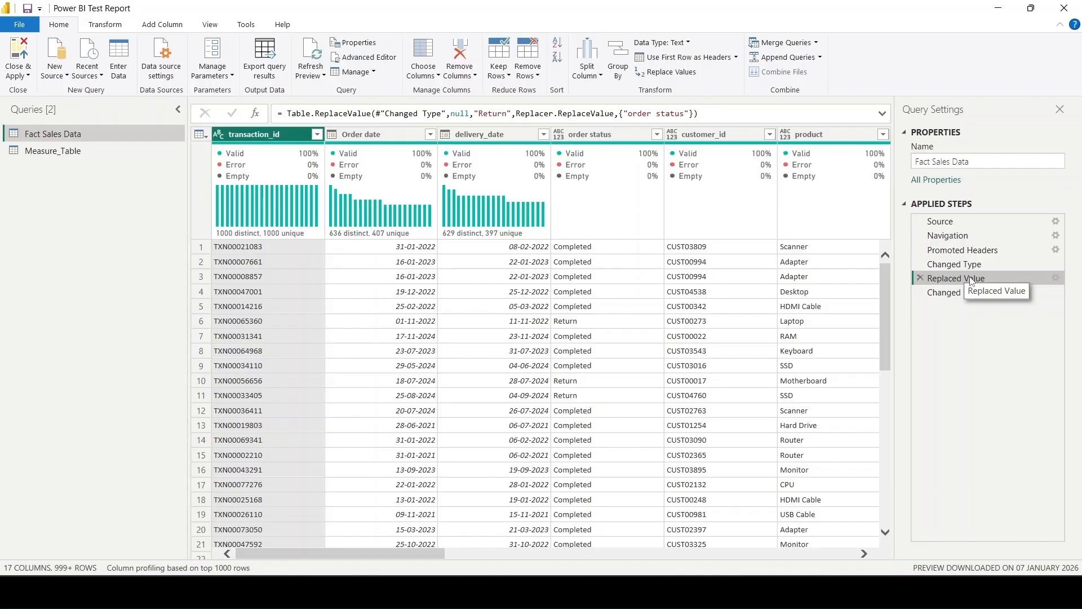
{"action": "left_click", "coordinate": [961, 292]}
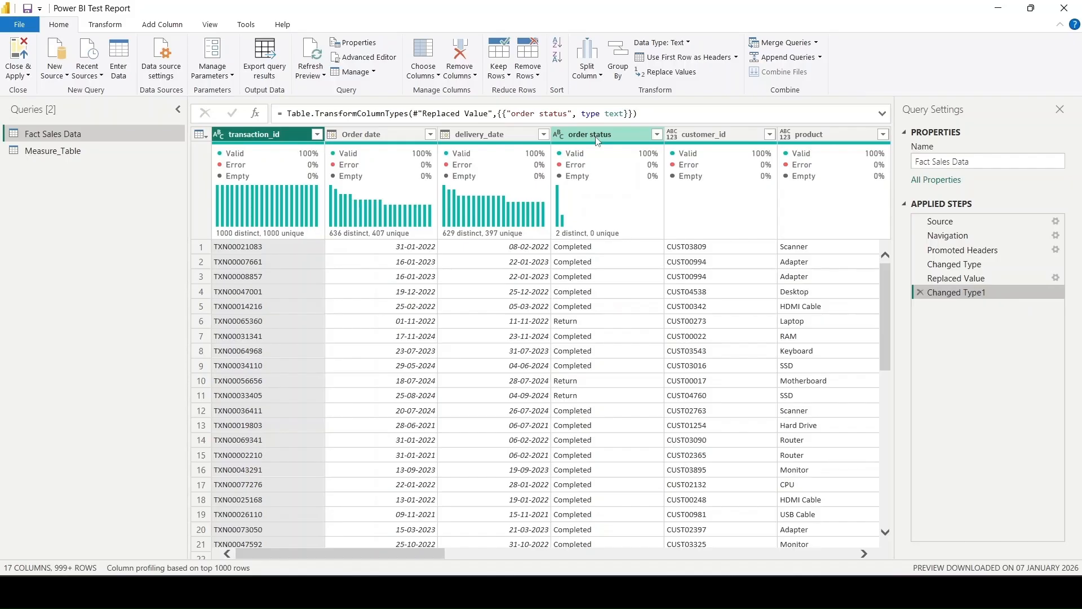
{"action": "left_click_drag", "start_coordinate": [965, 276], "coordinate": [952, 279]}
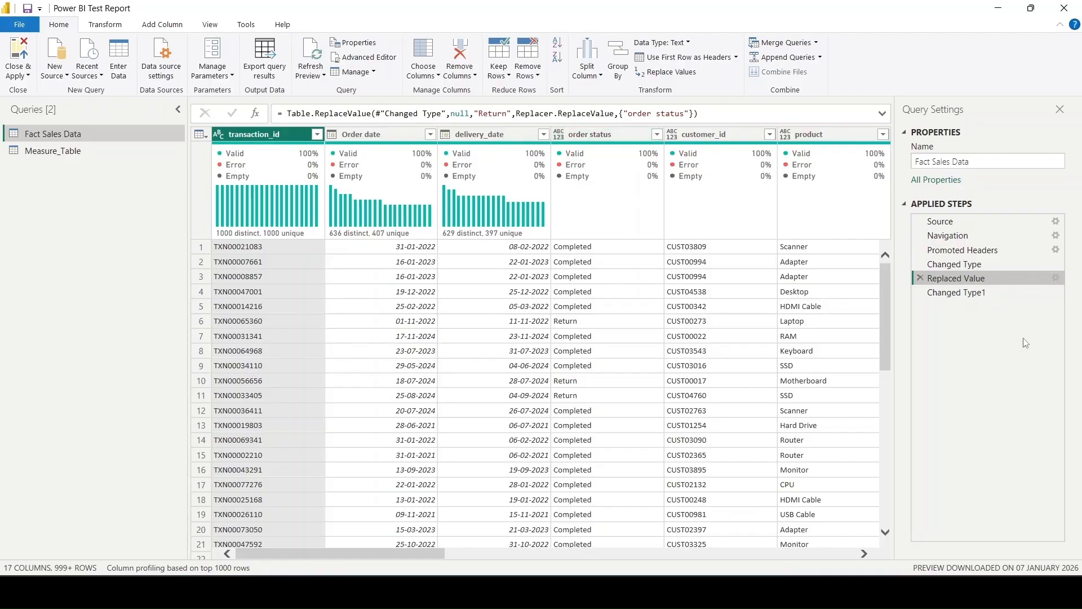
{"action": "left_click", "coordinate": [964, 293]}
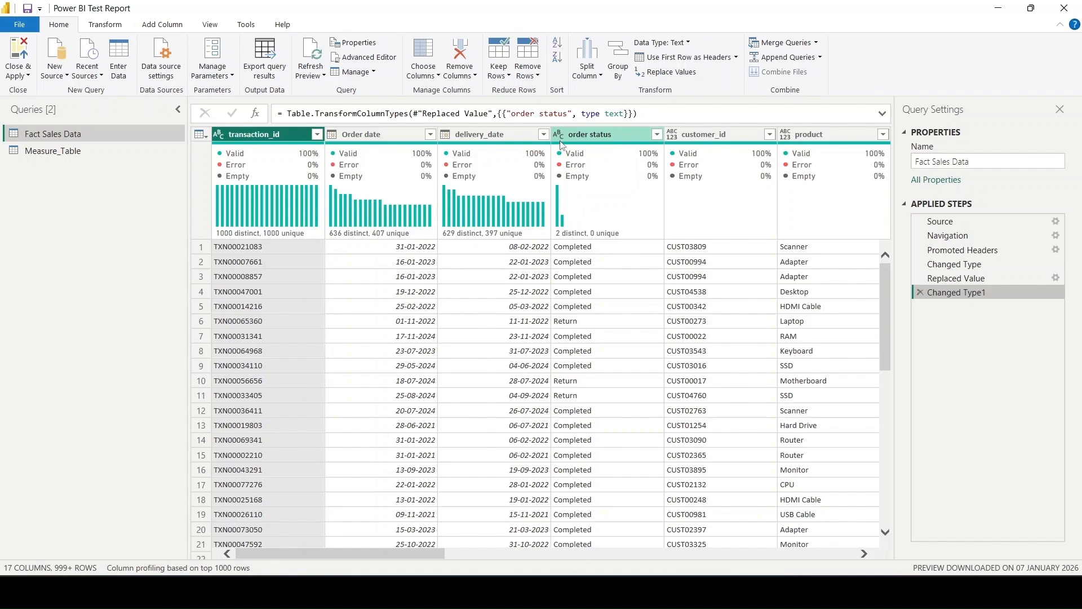
- Duplicate the Fact Sales Data query
{"action": "left_click", "coordinate": [674, 381]}
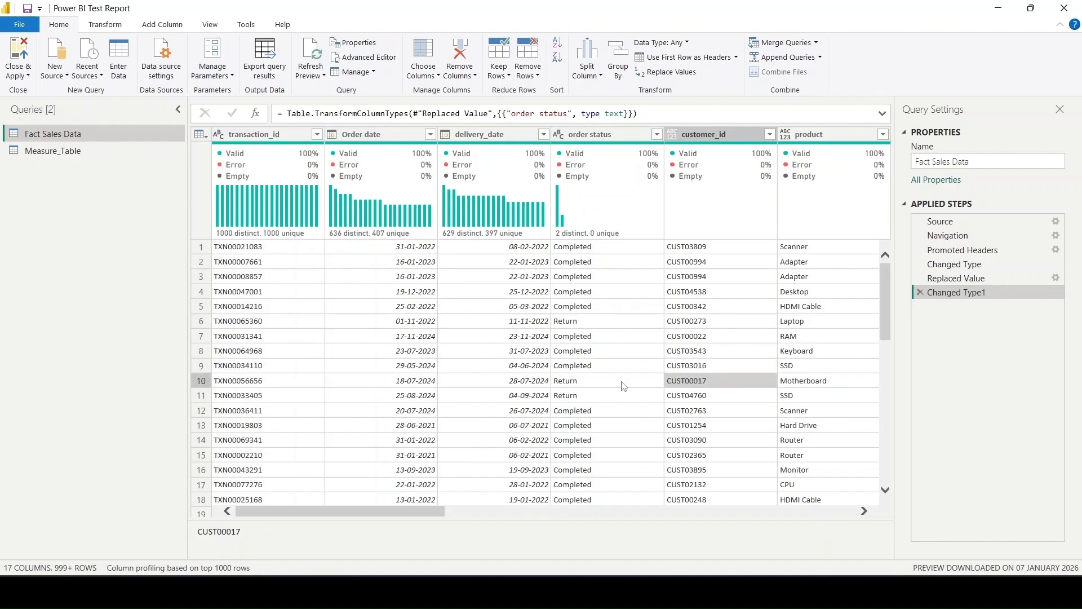
{"action": "scroll", "coordinate": [623, 386], "scroll_direction": "right", "scroll_amount": 10}
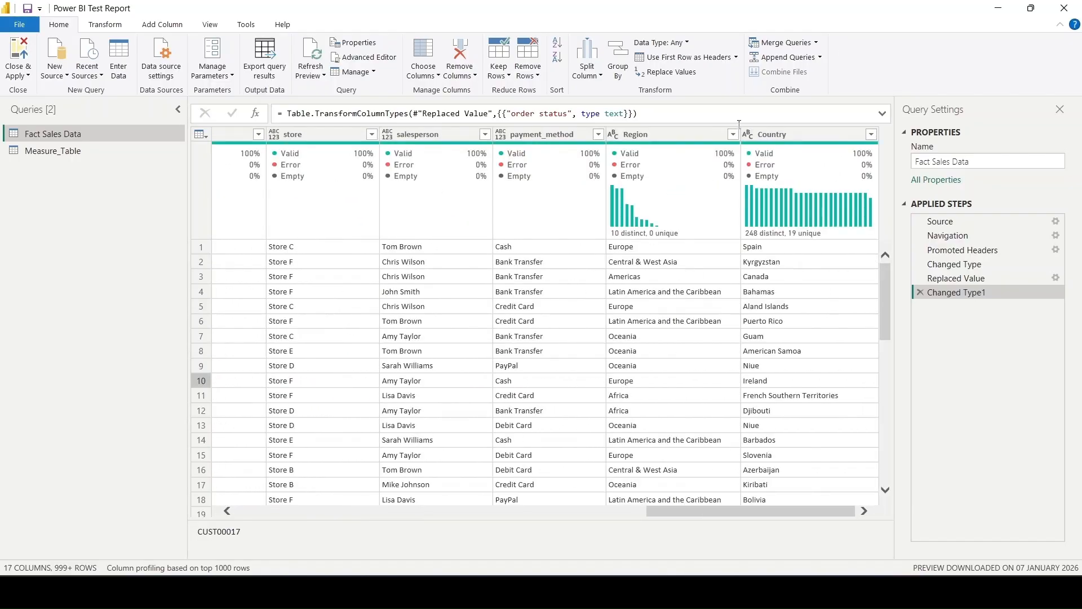
{"action": "left_click", "coordinate": [67, 138]}
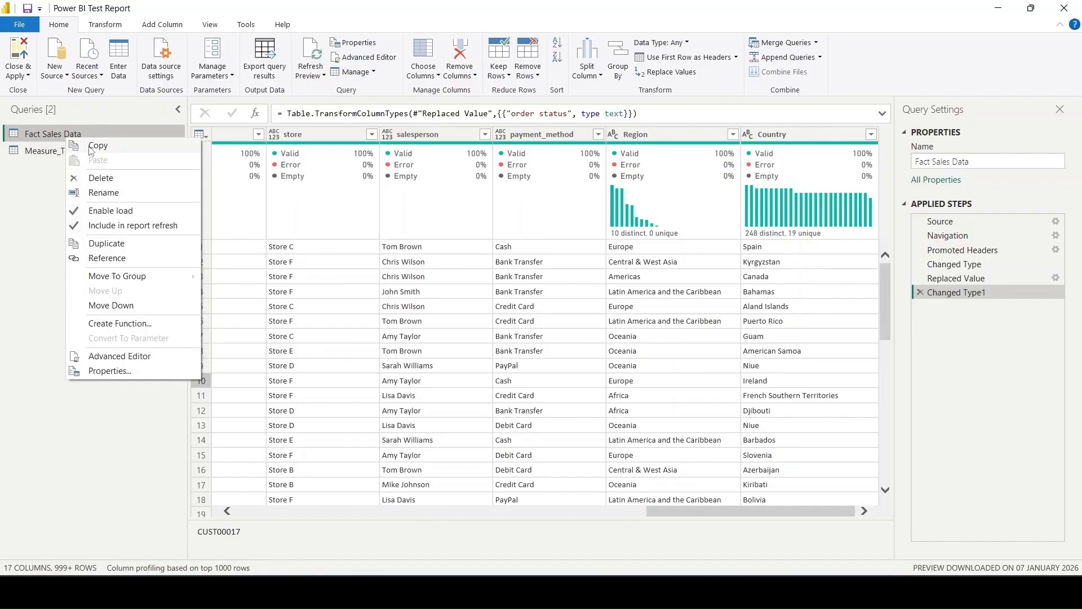
{"action": "left_click", "coordinate": [108, 243]}
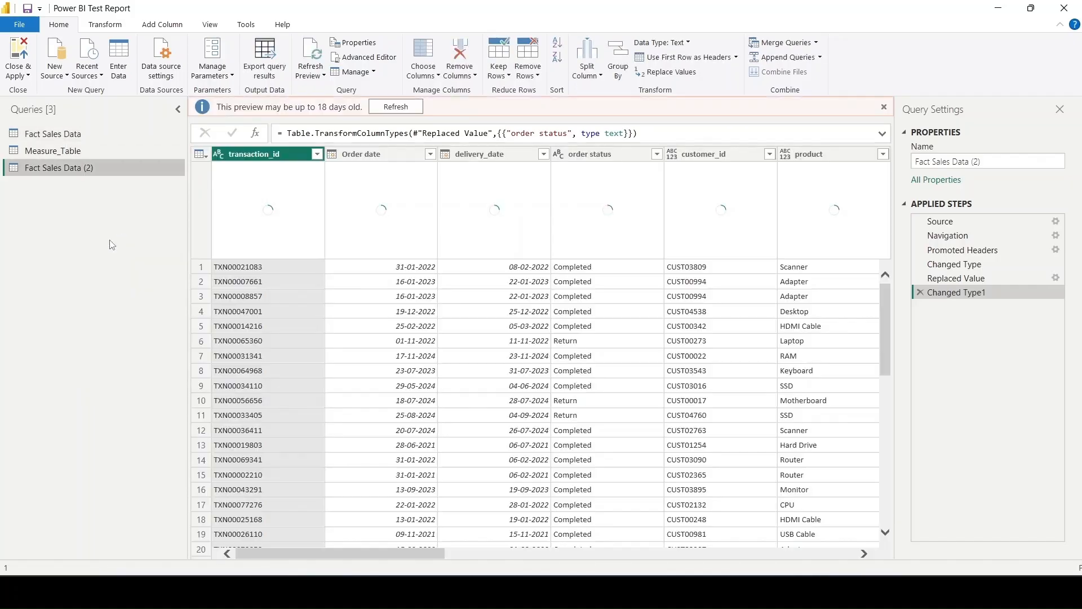
- Keep only the capitalized Region column and the Country column in the duplicated query Fact Sales Data (2)
{"action": "left_click", "coordinate": [421, 57]}
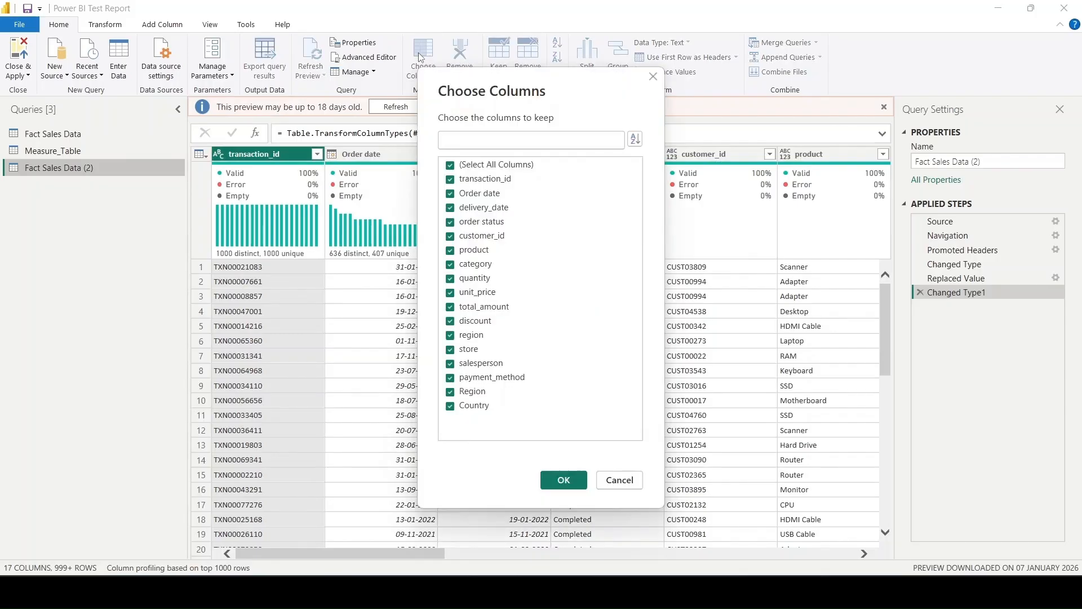
{"action": "left_click", "coordinate": [486, 165]}
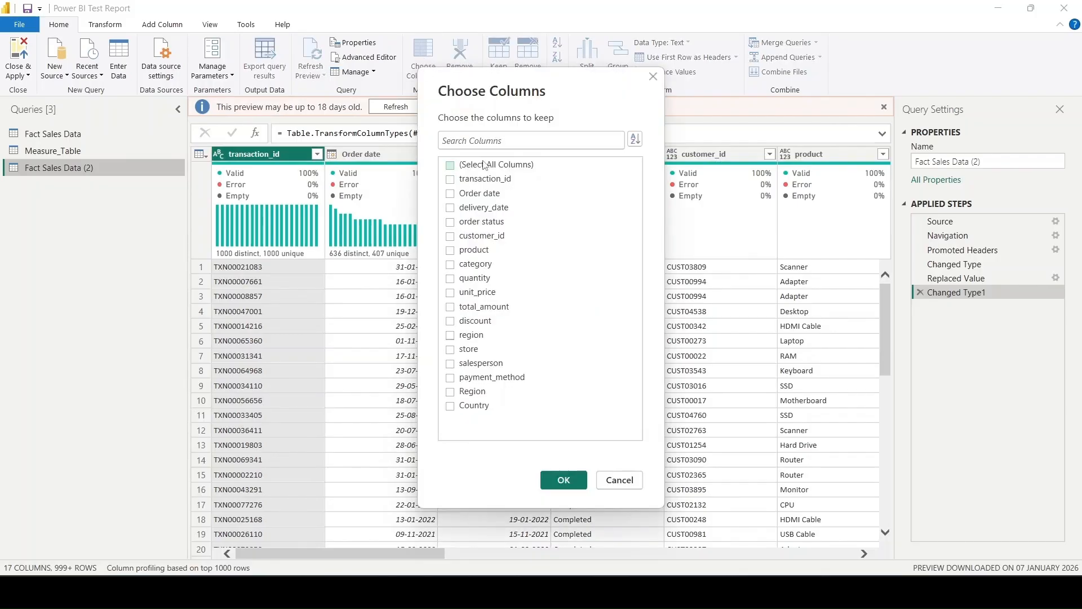
{"action": "left_click", "coordinate": [472, 392]}
{"action": "left_click", "coordinate": [467, 408]}
{"action": "left_click", "coordinate": [564, 481]}
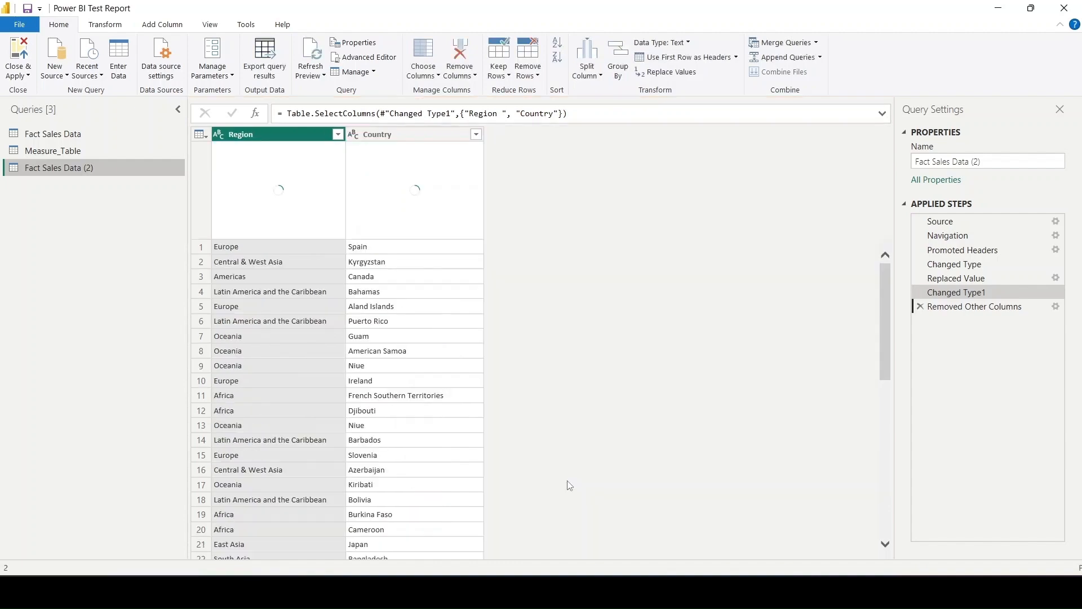
- Review the order status steps in Fact Sales Data (2) and delete the applied step Changed Type1
{"action": "left_click", "coordinate": [958, 293]}
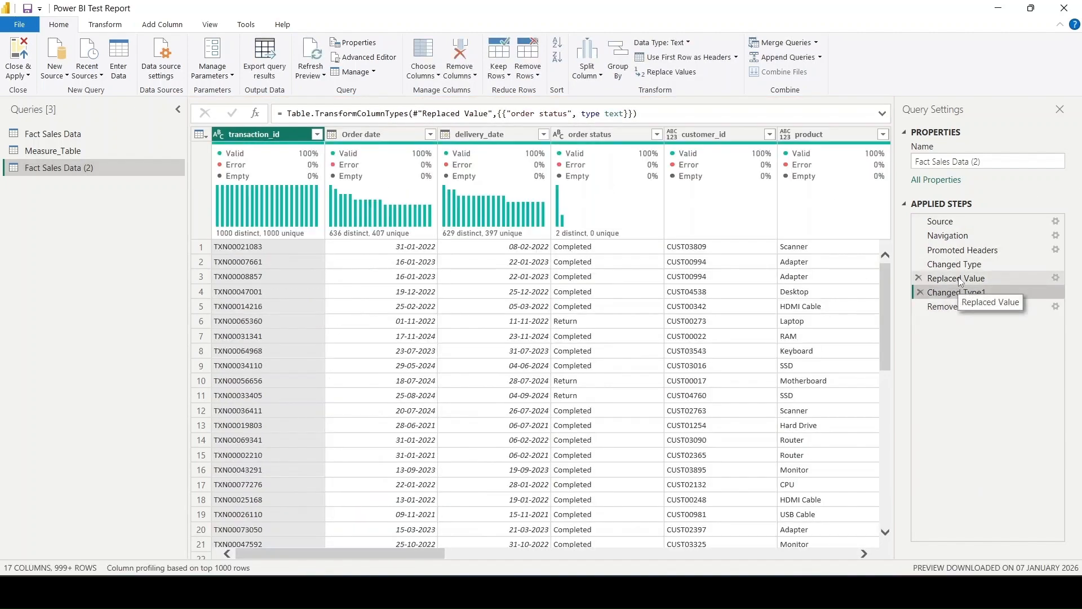
{"action": "left_click", "coordinate": [960, 280]}
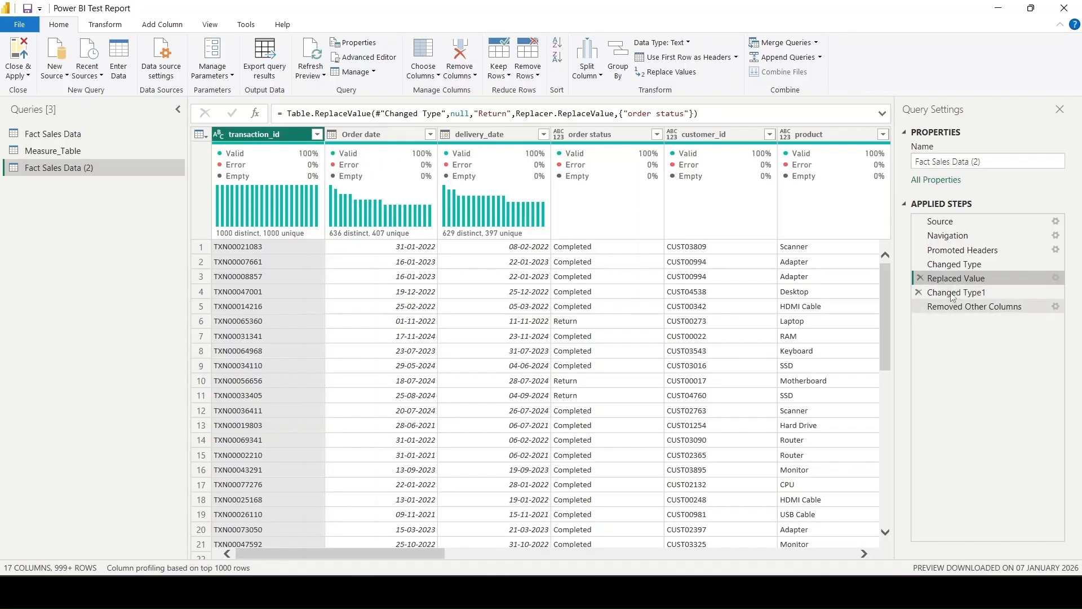
{"action": "left_click", "coordinate": [955, 293]}
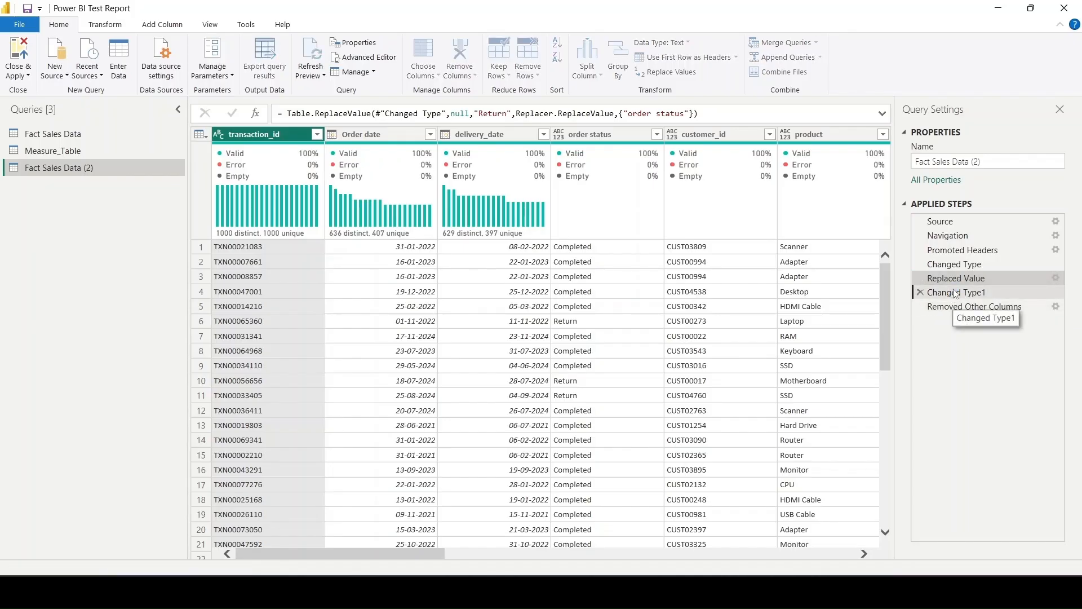
{"action": "left_click", "coordinate": [921, 292]}
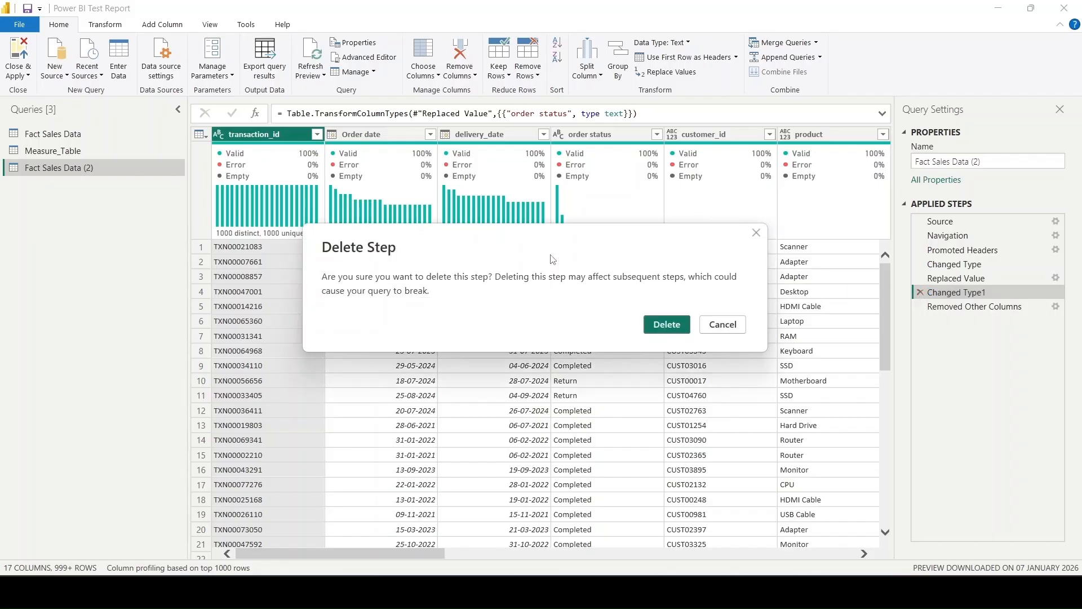
{"action": "left_click", "coordinate": [670, 326]}
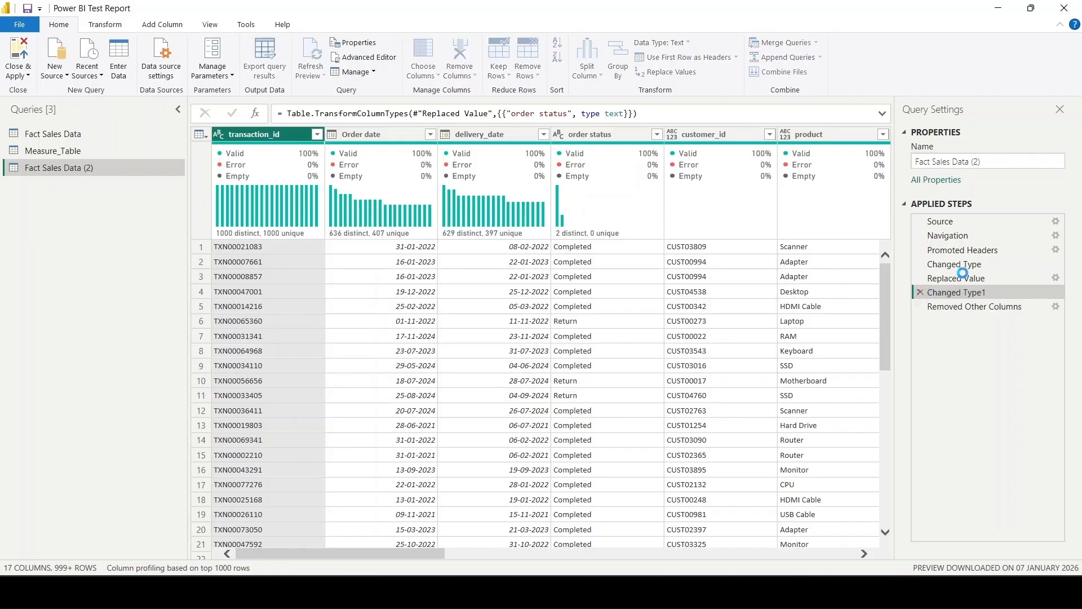
- Delete the applied step Replaced Value from the Fact Sales Data (2) query
{"action": "left_click", "coordinate": [957, 278]}
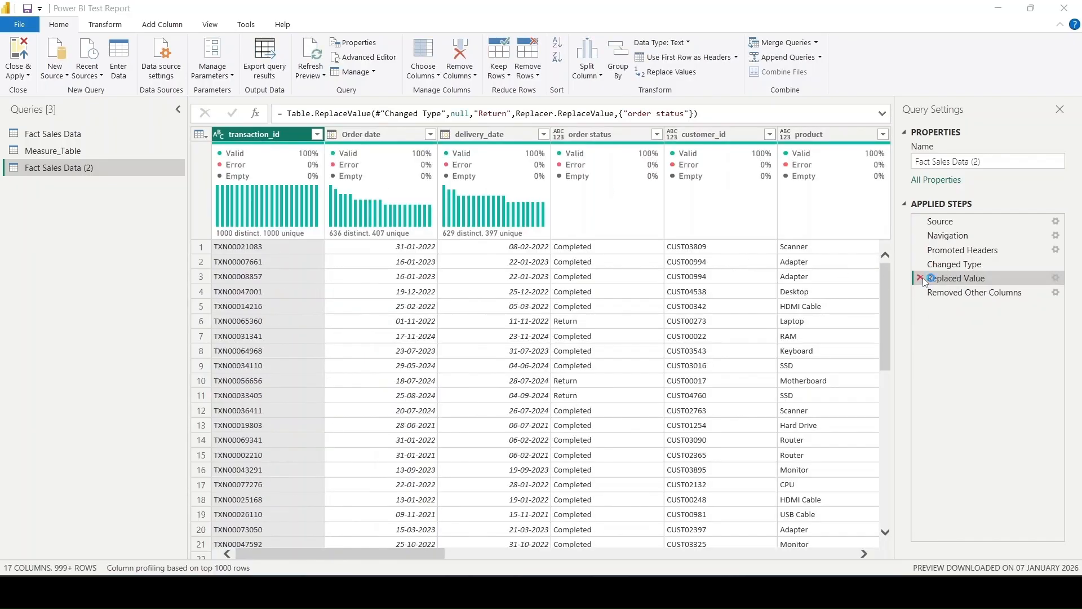
{"action": "key", "text": "Delete"}
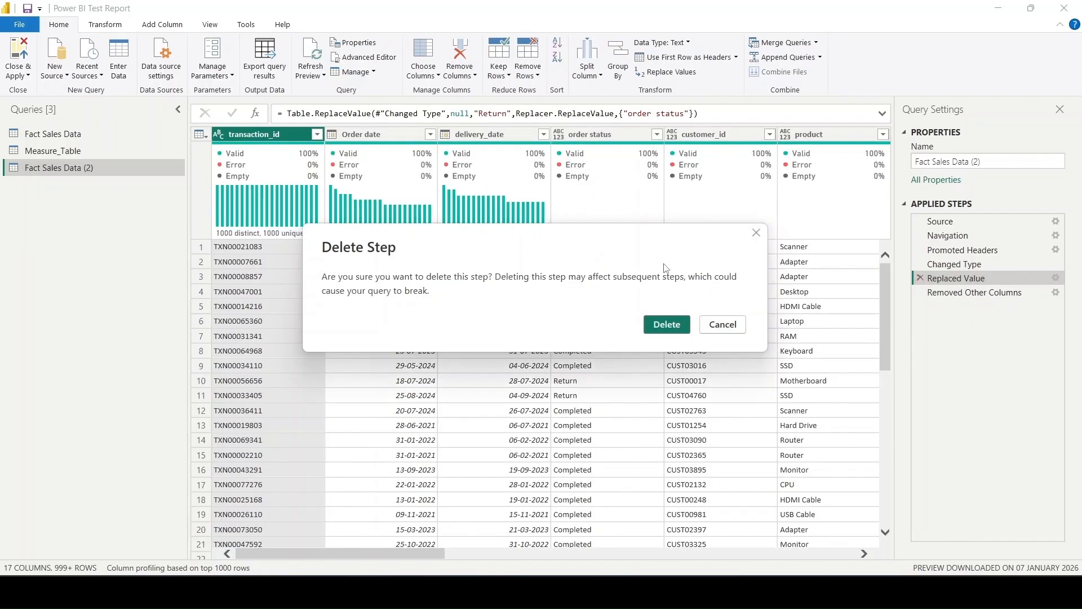
{"action": "left_click", "coordinate": [661, 335]}
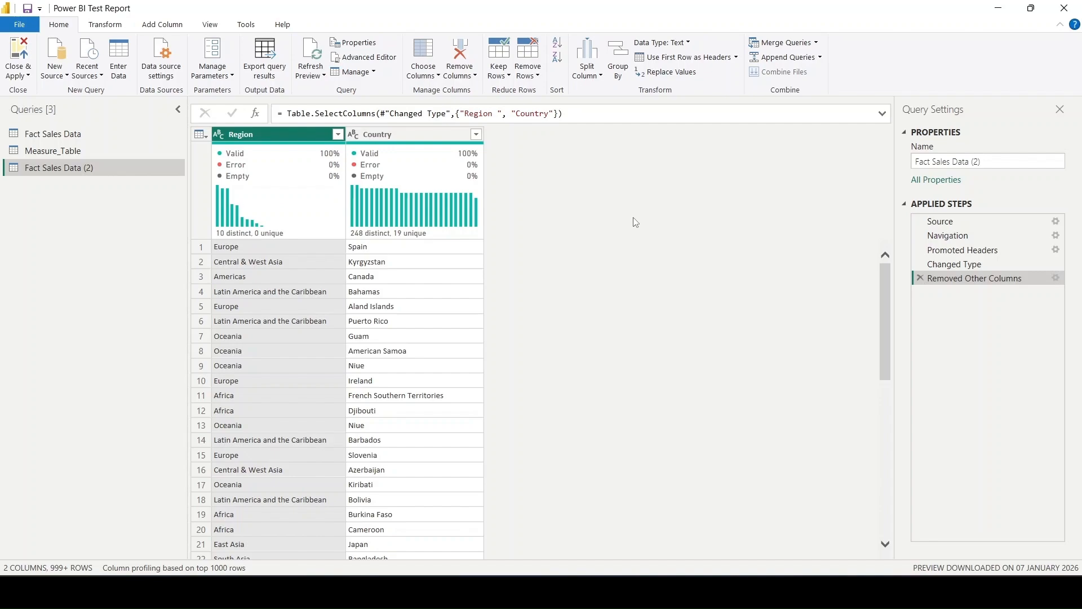
- Remove duplicate rows across the Region and Country columns together and base column profiling on the entire data set
{"action": "left_click", "coordinate": [412, 141]}
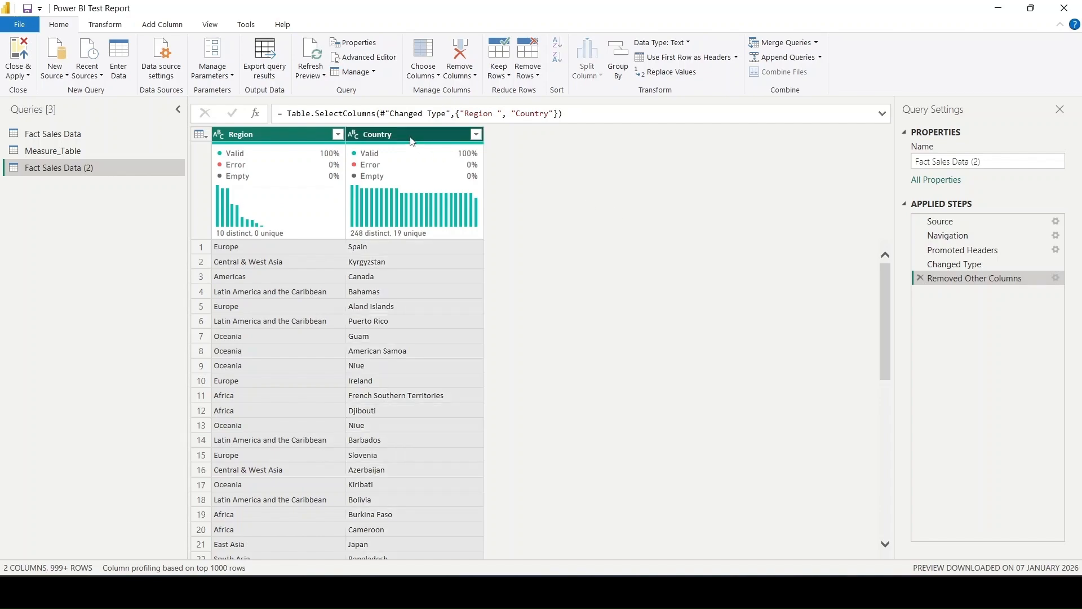
{"action": "right_click", "coordinate": [412, 141]}
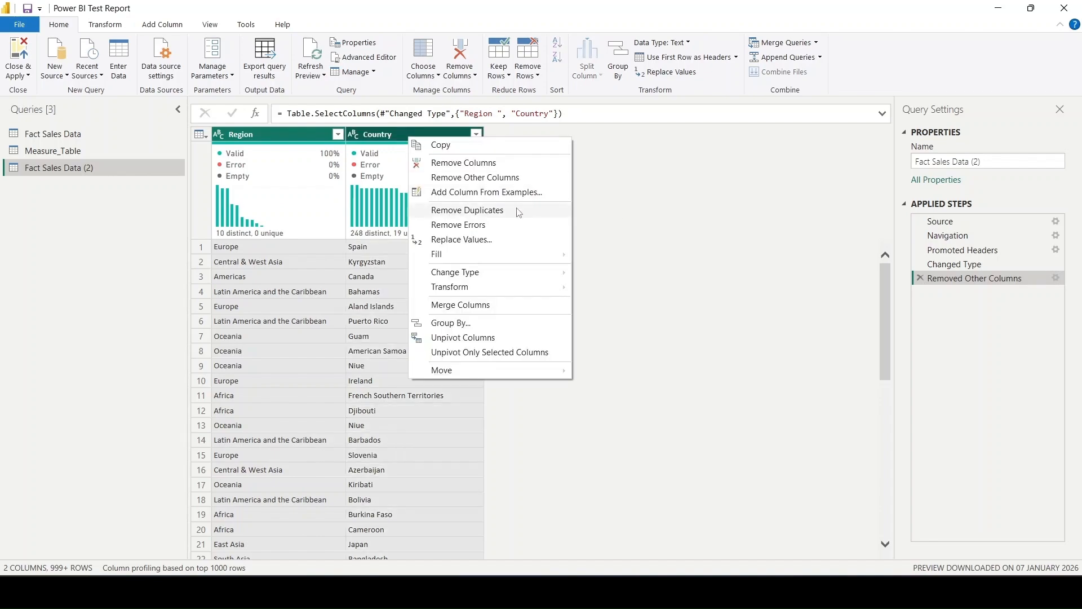
{"action": "left_click", "coordinate": [502, 210]}
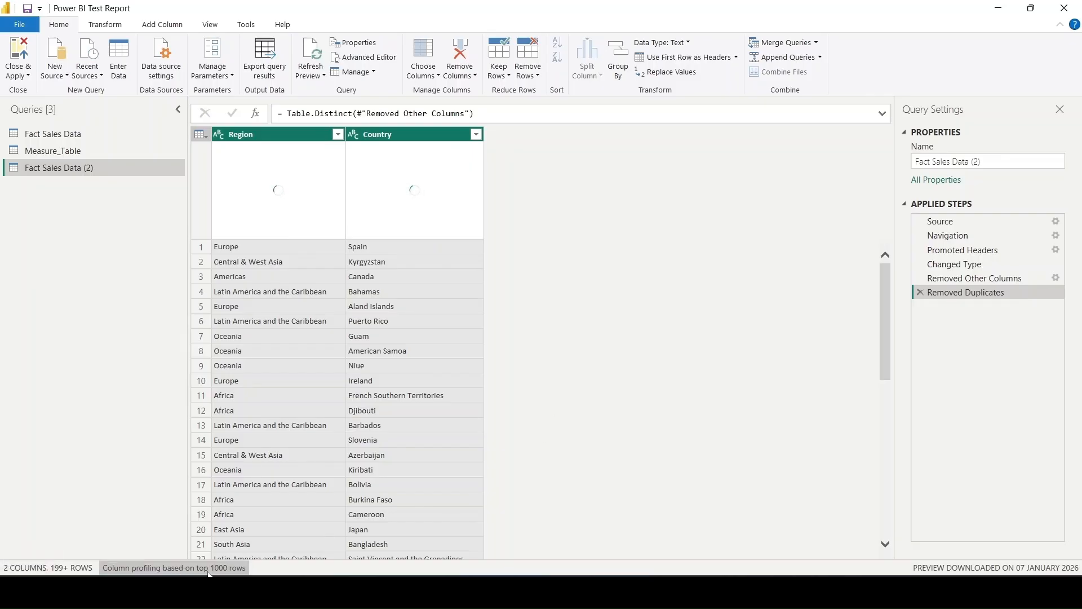
{"action": "left_click", "coordinate": [173, 568]}
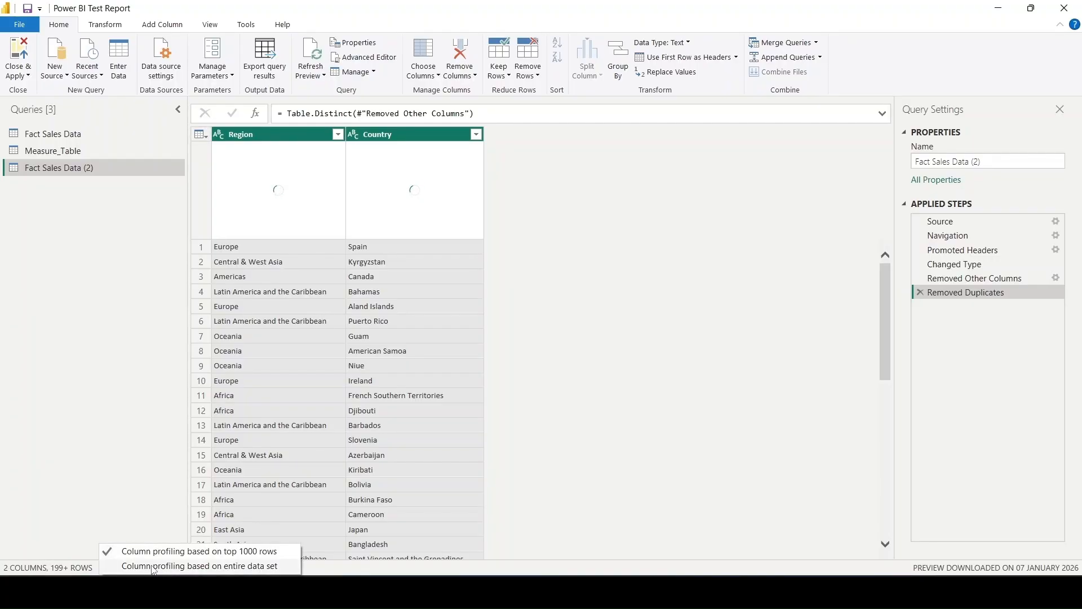
{"action": "left_click", "coordinate": [154, 566]}
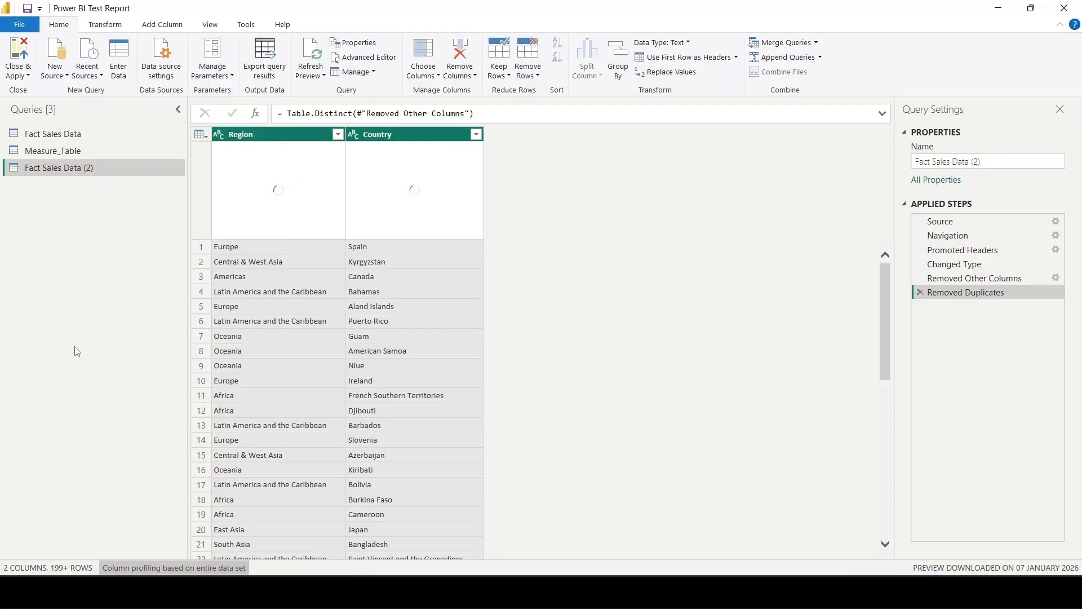
- Rename the Fact Sales Data (2) query as Dim Region
{"action": "double_click", "coordinate": [99, 169]}
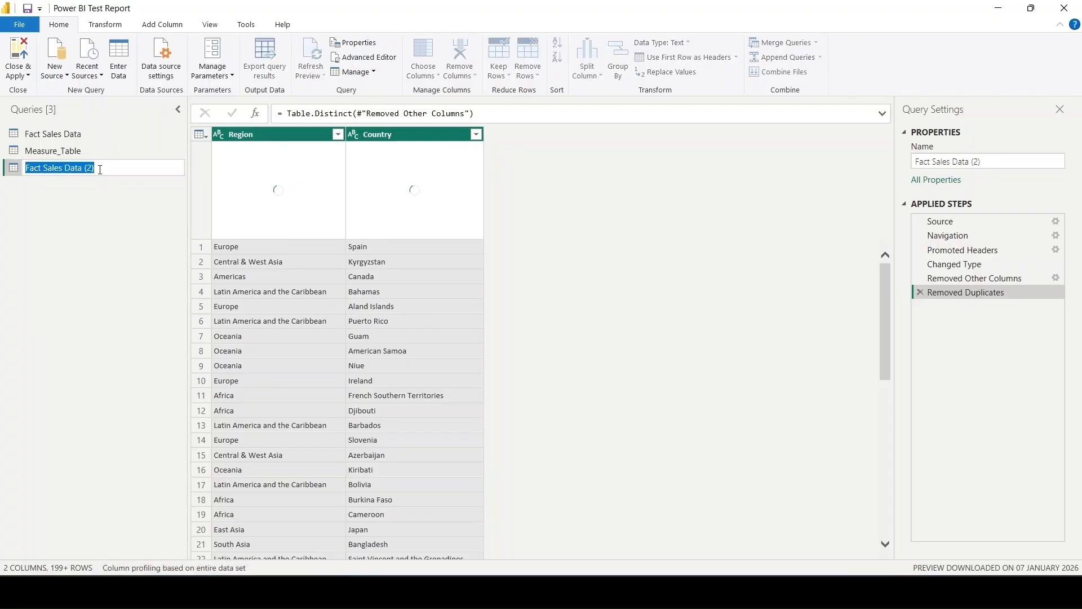
{"action": "key", "text": "BackSpace"}
{"action": "type", "text": "Di"}
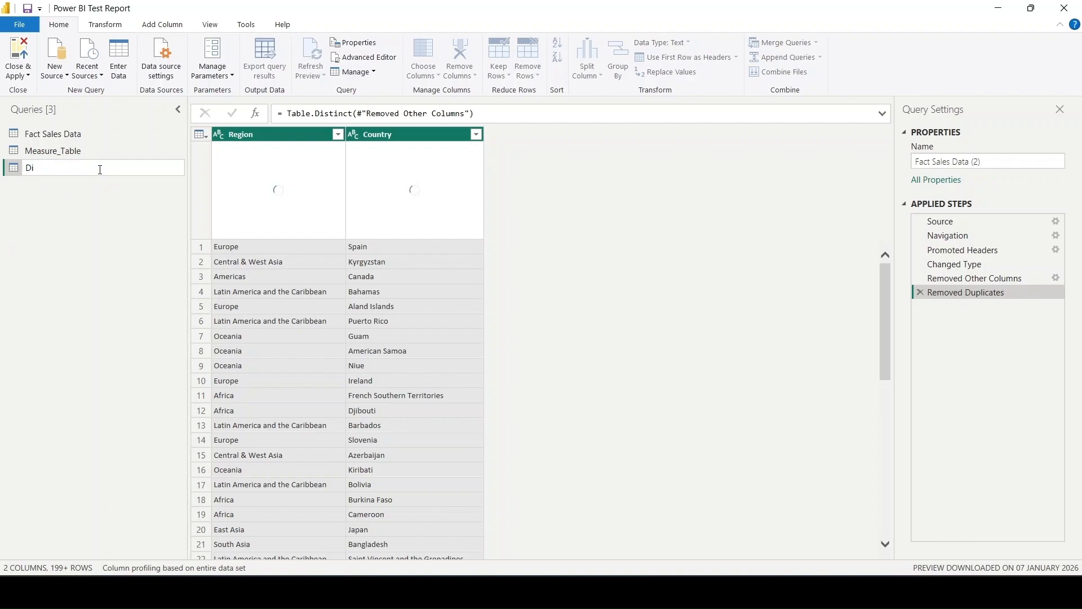
{"action": "type", "text": "m Re"}
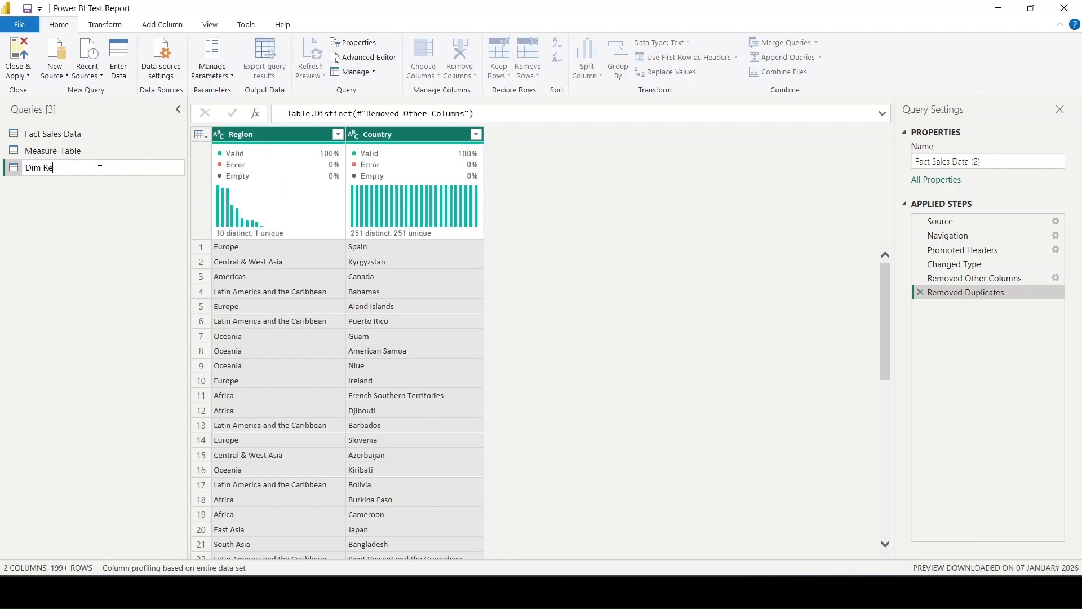
{"action": "type", "text": "gion"}
{"action": "key", "text": "Return"}
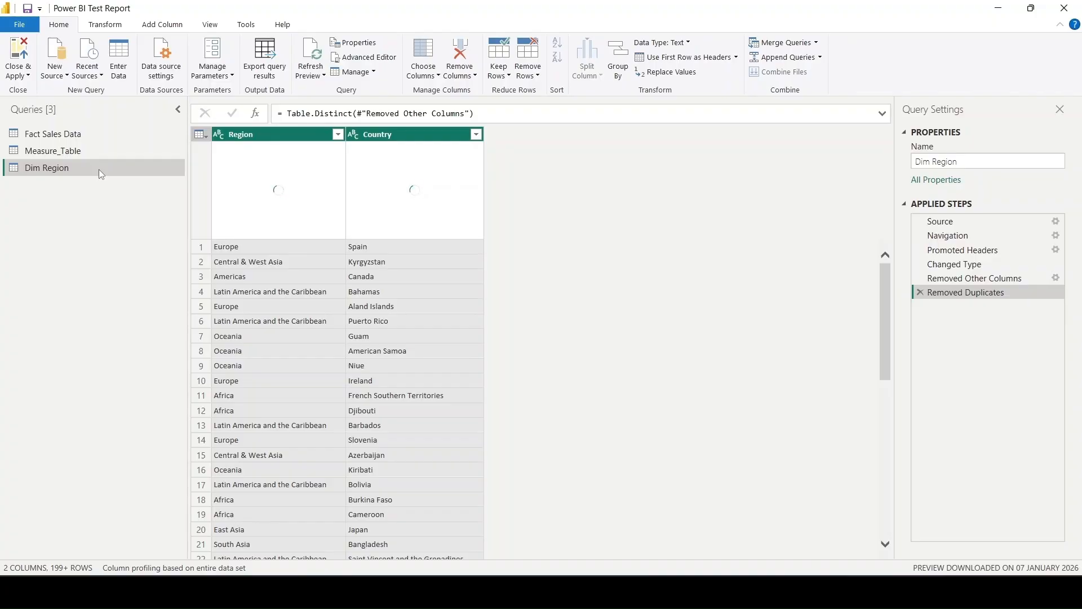
- Add an index column starting from 1 to the Dim Region query
{"action": "left_click", "coordinate": [163, 27]}
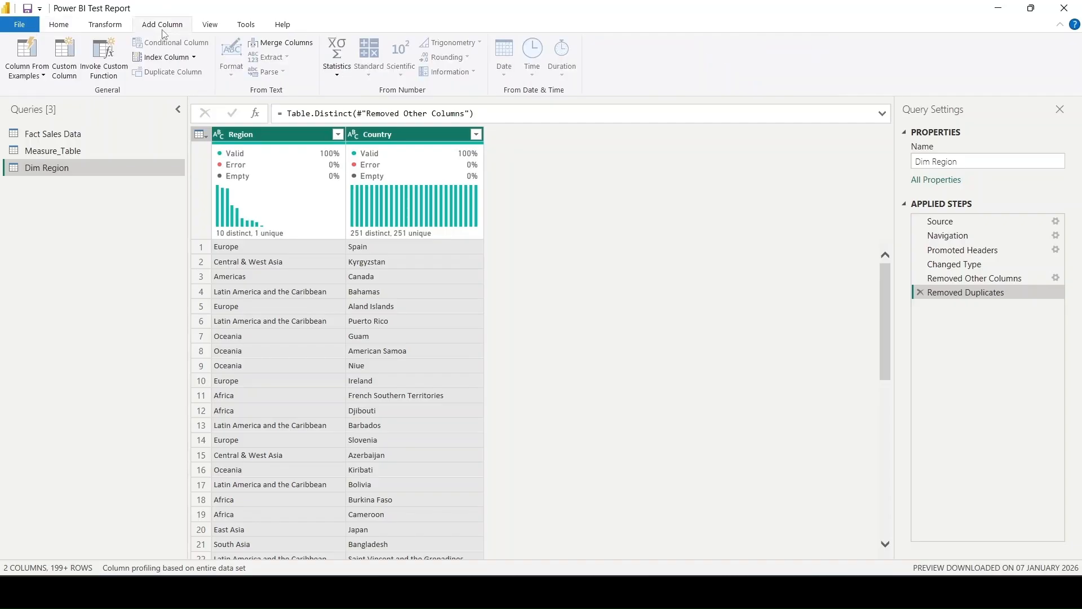
{"action": "left_click", "coordinate": [194, 59]}
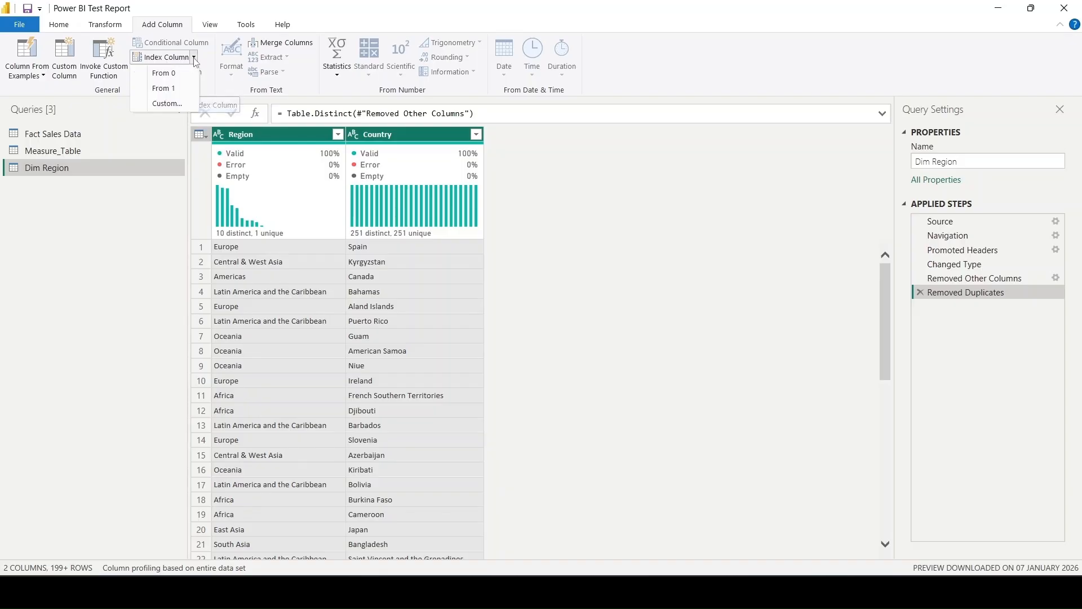
{"action": "left_click", "coordinate": [181, 90]}
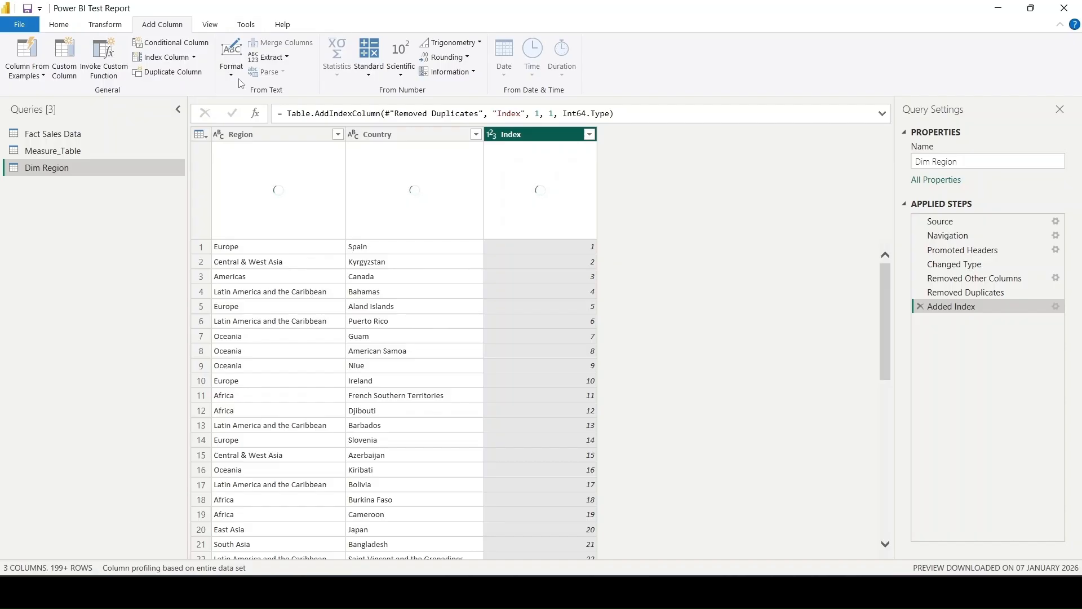
- Change the index column's name to Region ID in the formula of the Added Index step
{"action": "left_click", "coordinate": [520, 114]}
{"action": "key", "text": "BackSpace"}
{"action": "key", "text": "BackSpace"}
{"action": "key", "text": "BackSpace"}
{"action": "key", "text": "BackSpace"}
{"action": "key", "text": "BackSpace"}
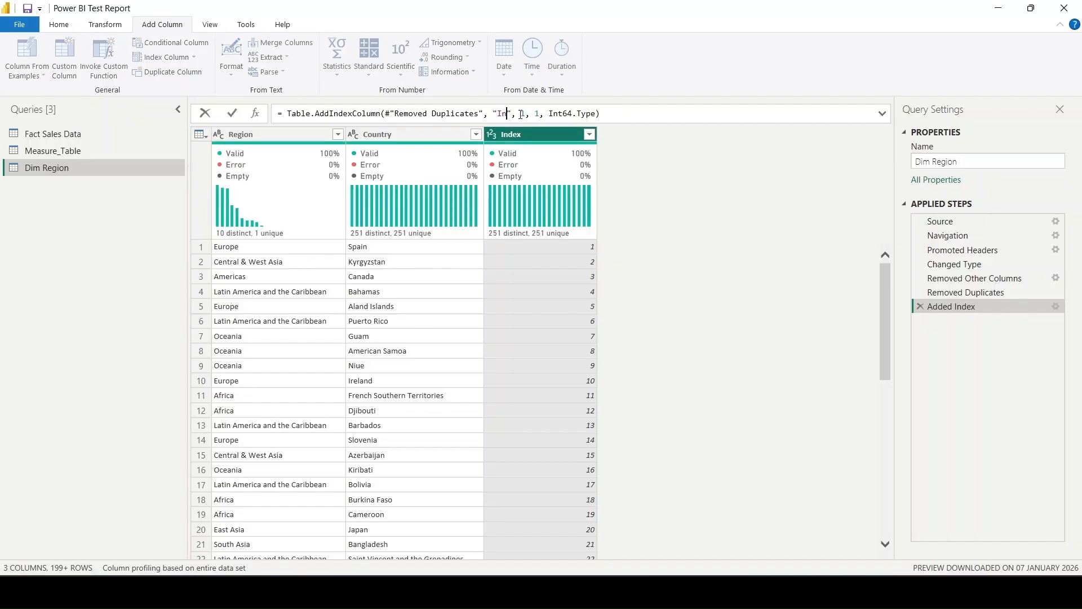
{"action": "type", "text": "Region ID"}
{"action": "key", "text": "Return"}
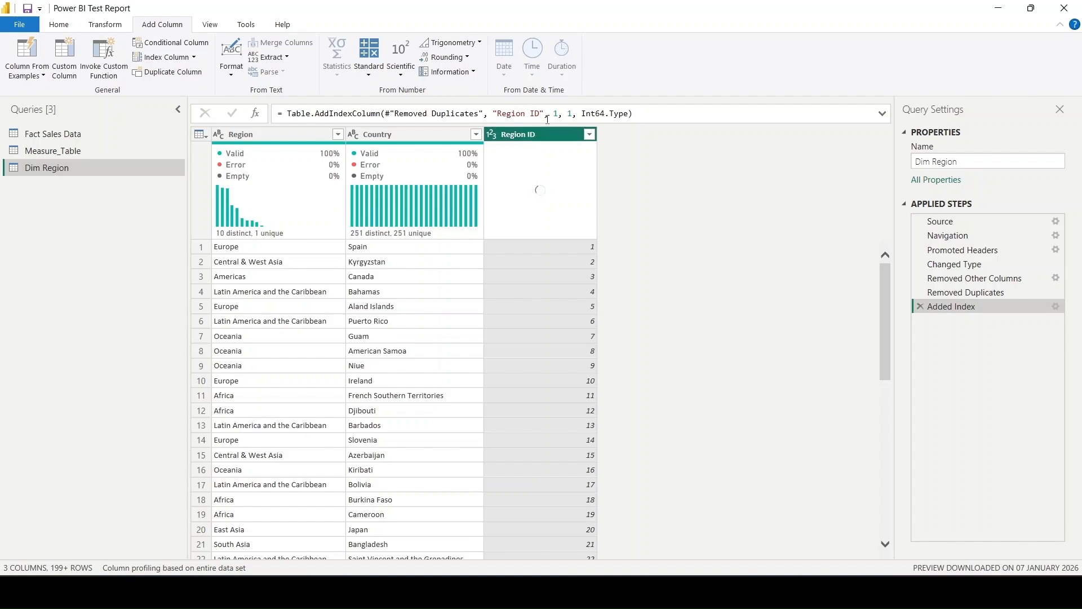
- Merge Dim Region into Fact Sales Data with a Left Outer join, matching the capitalized Region and then the Country columns in both tables
{"action": "left_click", "coordinate": [68, 135]}
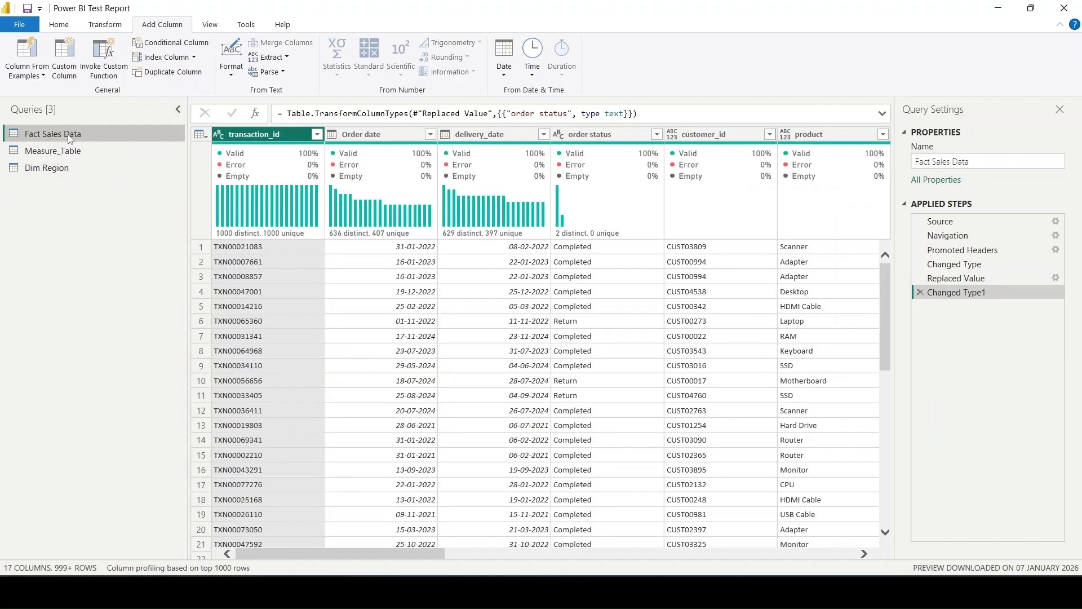
{"action": "left_click", "coordinate": [63, 26]}
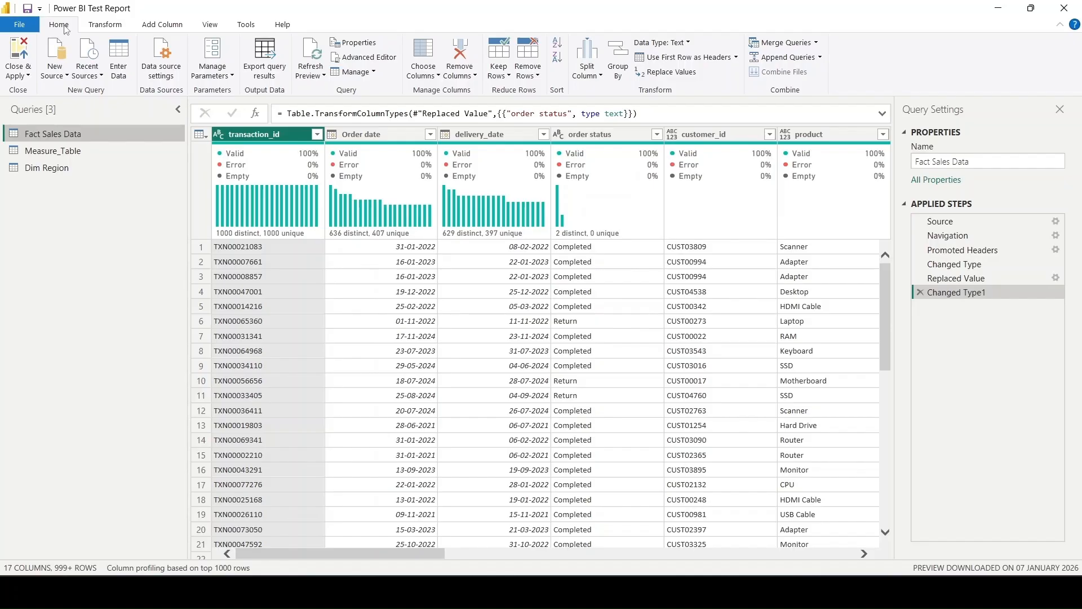
{"action": "left_click", "coordinate": [776, 45]}
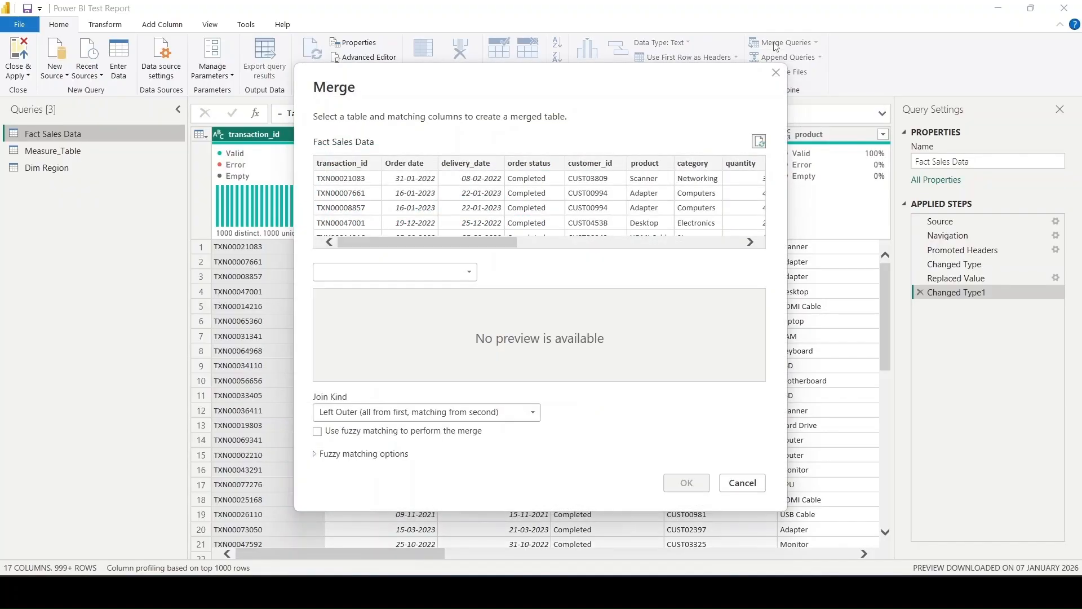
{"action": "left_click", "coordinate": [401, 271]}
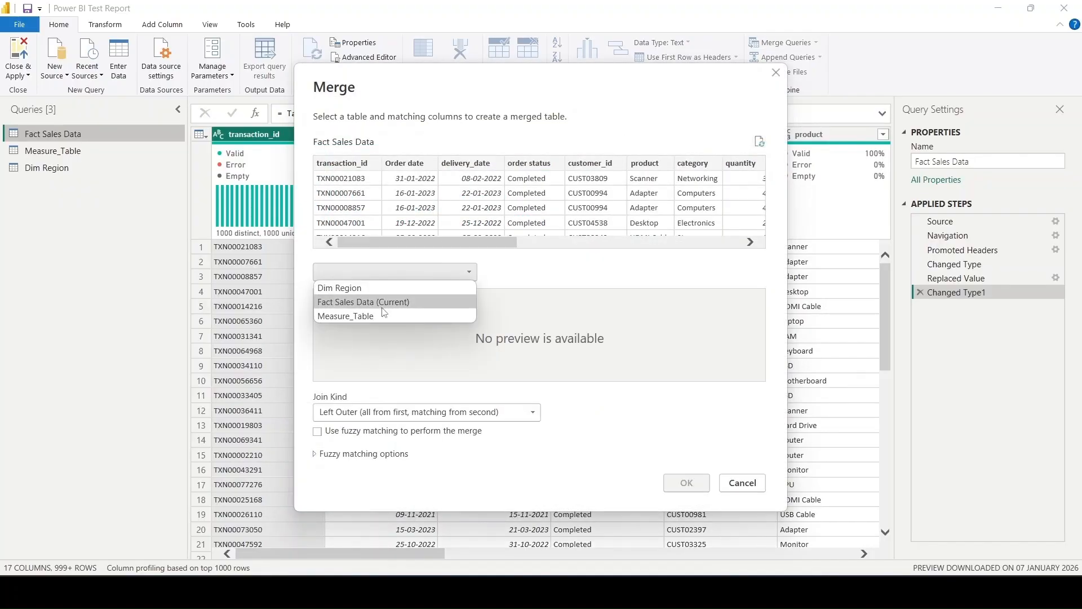
{"action": "left_click", "coordinate": [358, 288]}
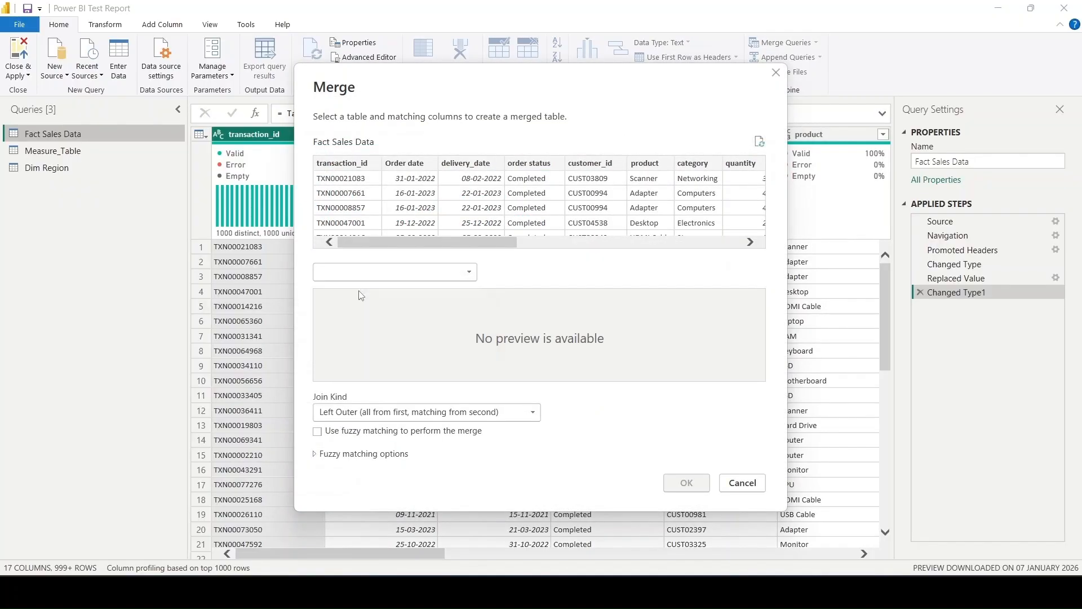
{"action": "scroll", "coordinate": [619, 208], "scroll_direction": "right", "scroll_amount": 10}
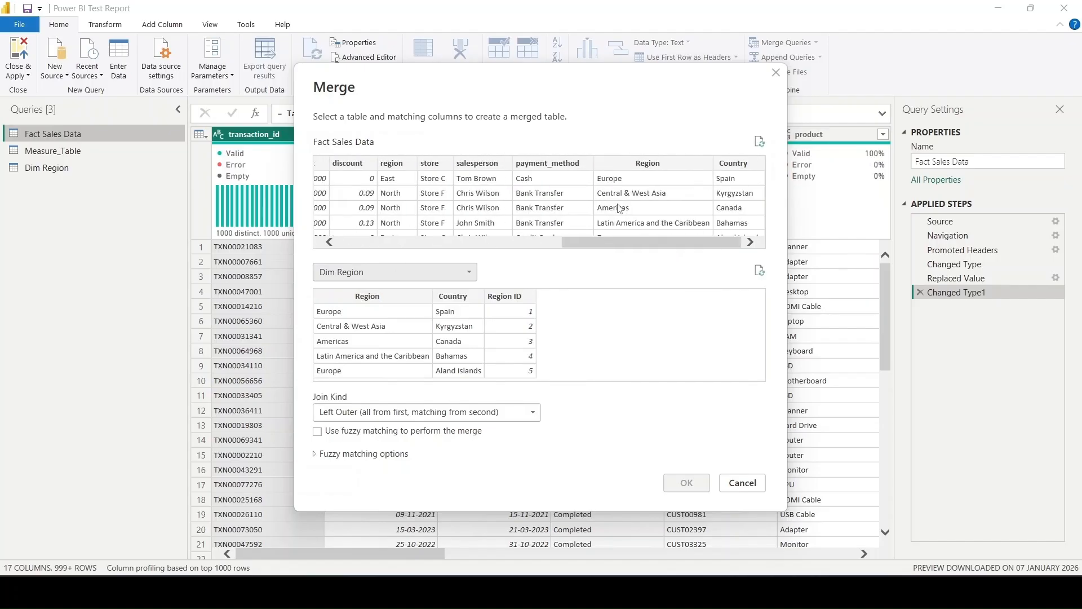
{"action": "left_click", "coordinate": [633, 162]}
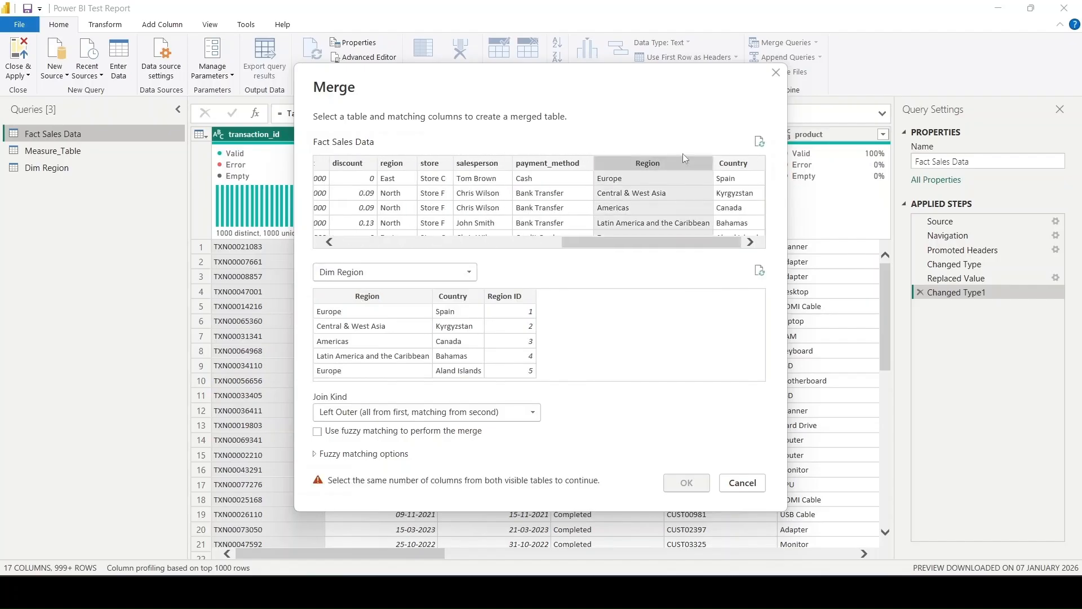
{"action": "left_click", "coordinate": [739, 161], "text": "ctrl"}
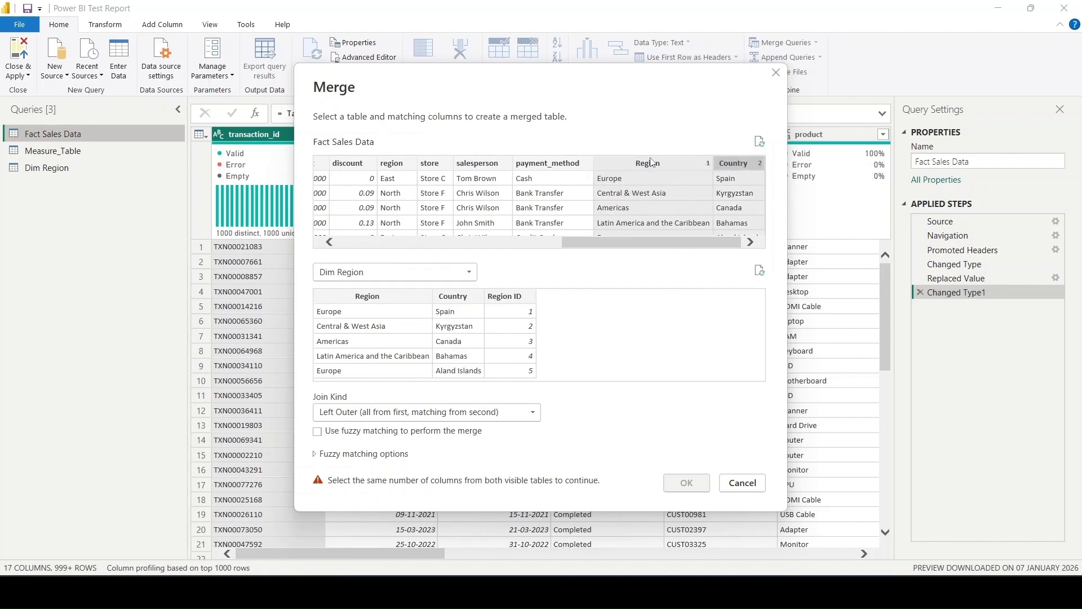
{"action": "left_click", "coordinate": [402, 296]}
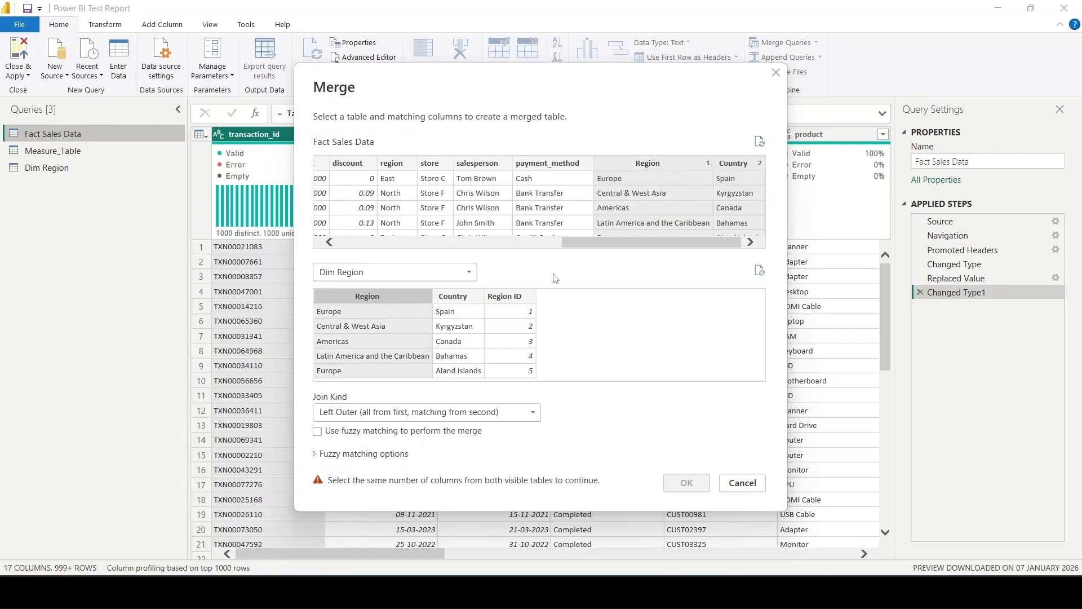
{"action": "left_click", "coordinate": [467, 302], "text": "ctrl"}
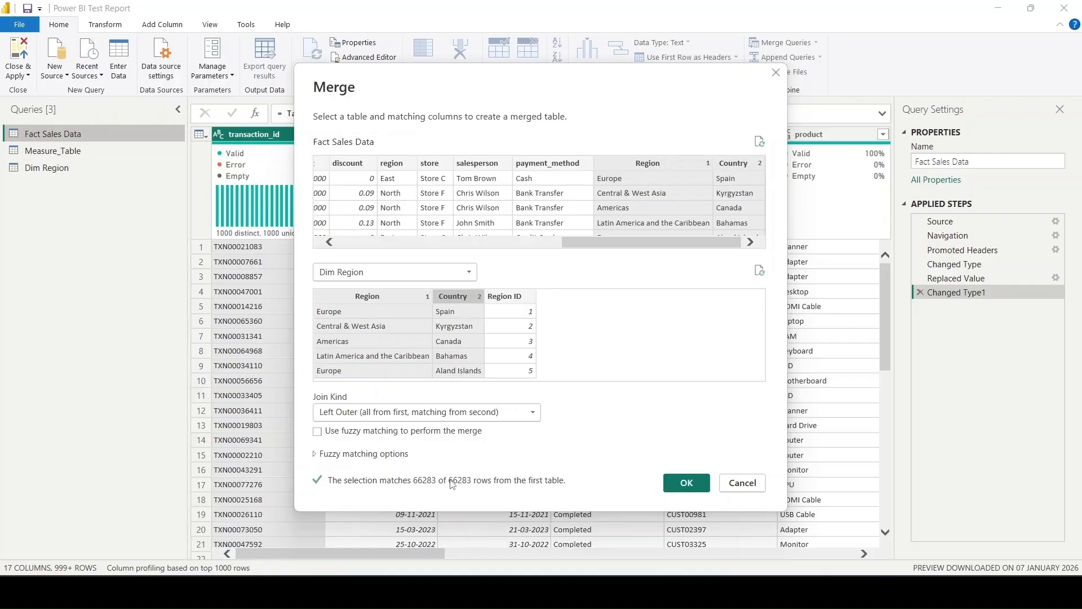
{"action": "left_click", "coordinate": [691, 488]}
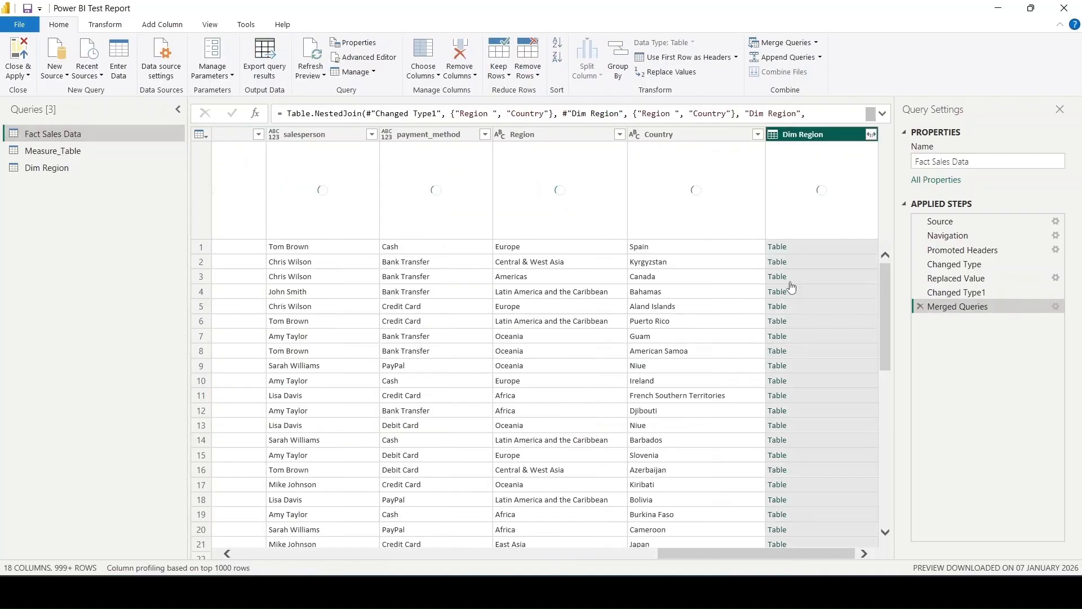
- Expand the merged Dim Region column to bring in only Region ID, without the original column name as prefix
{"action": "left_click", "coordinate": [872, 134]}
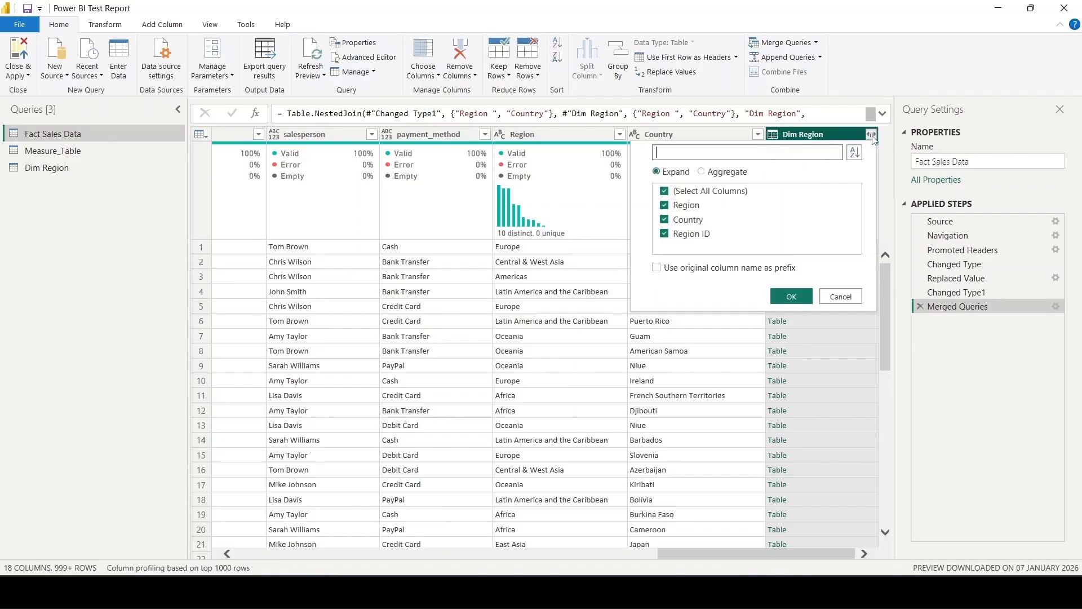
{"action": "left_click", "coordinate": [699, 191]}
{"action": "left_click", "coordinate": [685, 236]}
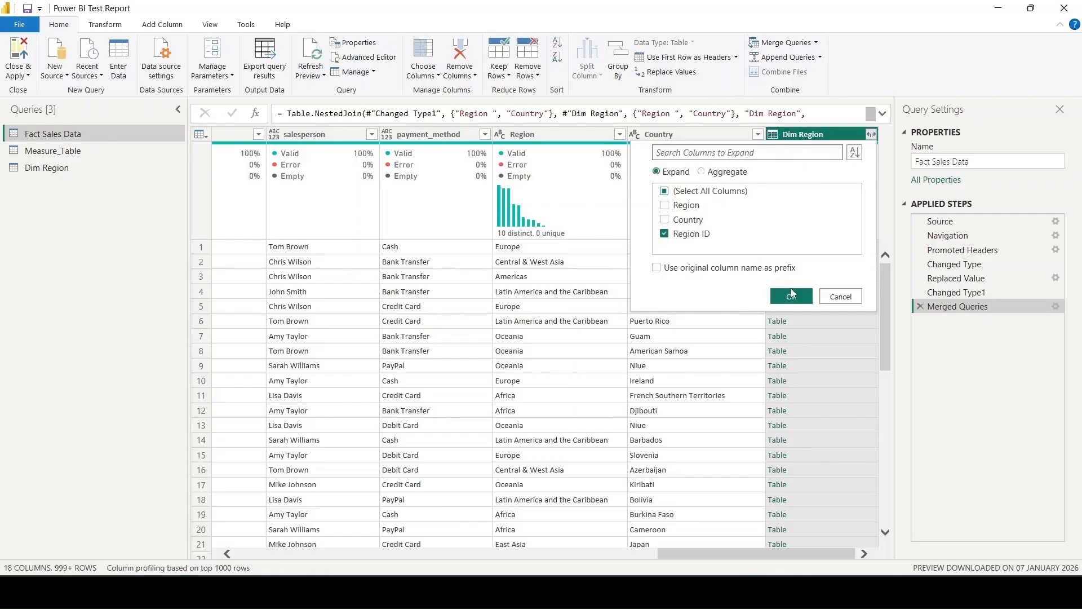
{"action": "left_click", "coordinate": [791, 296]}
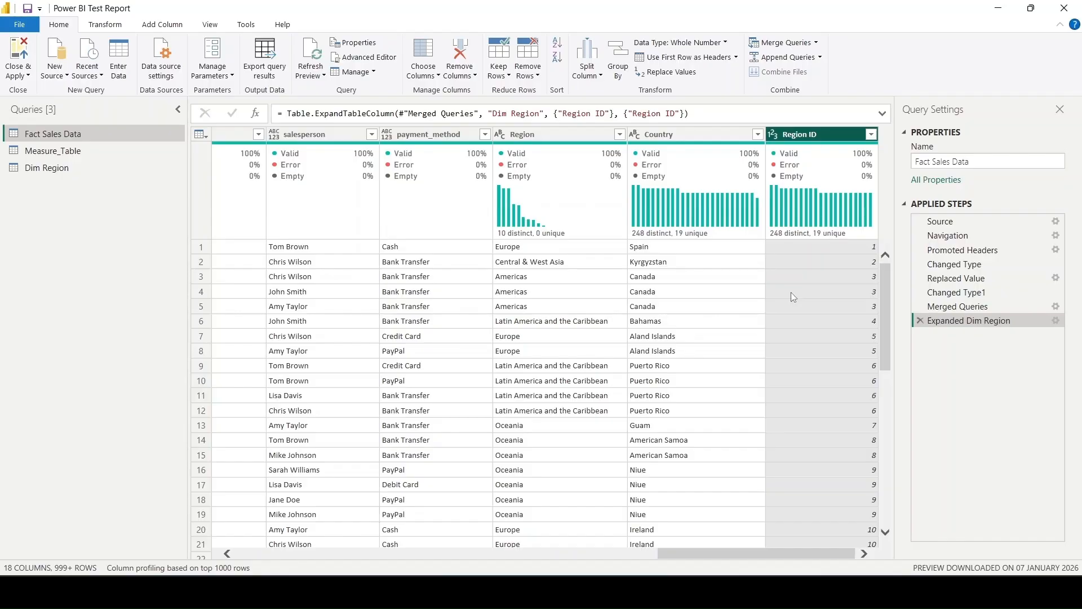
- Exclude the capitalized Region column and the Country column from Fact Sales Data, keeping all other columns including Region ID
{"action": "left_click", "coordinate": [420, 54]}
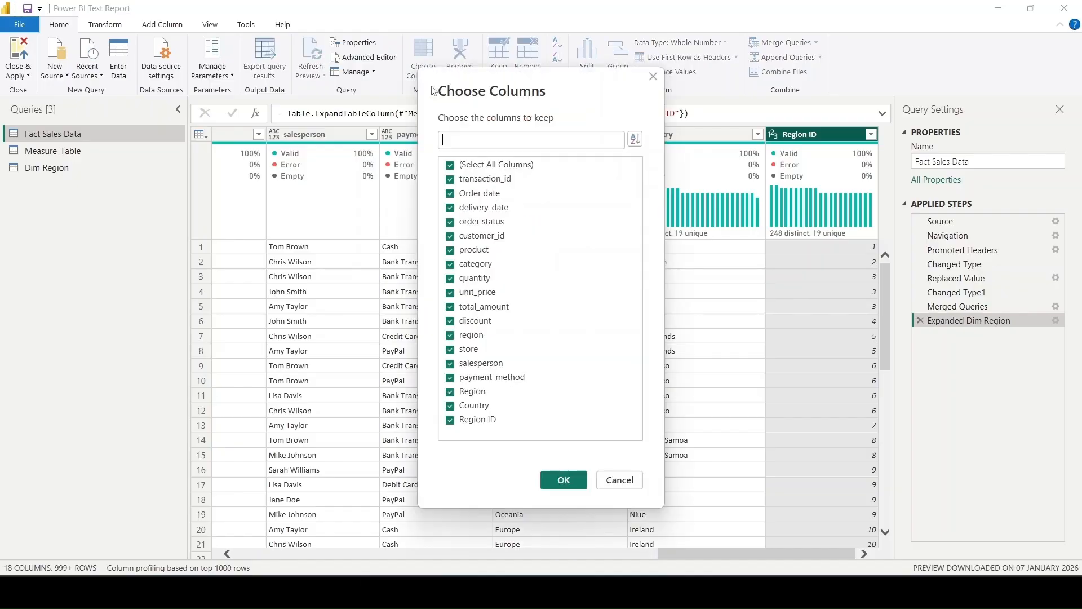
{"action": "left_click", "coordinate": [473, 406]}
{"action": "left_click", "coordinate": [476, 392]}
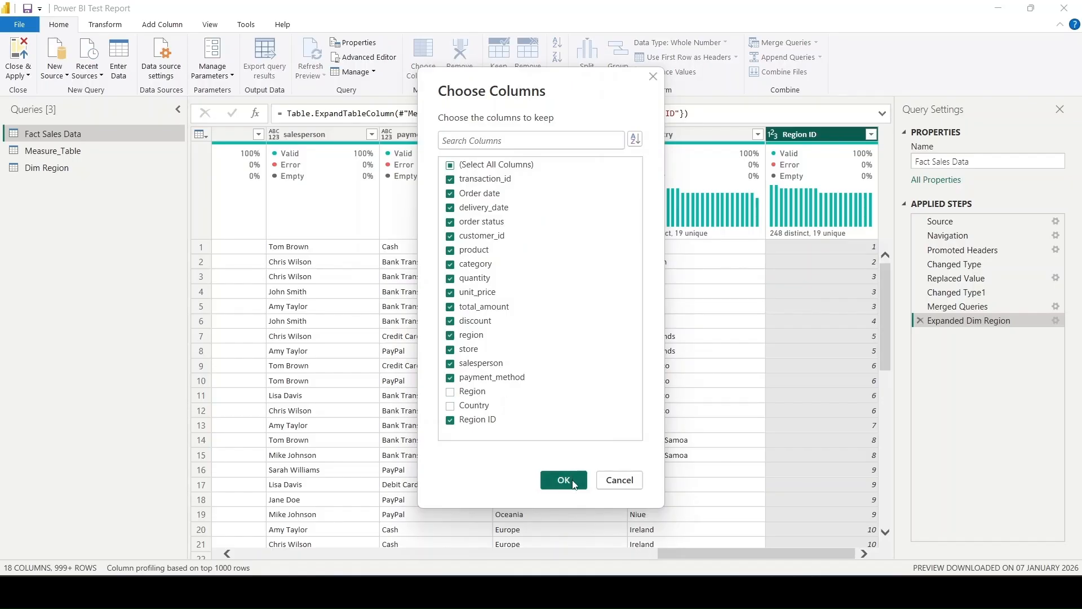
{"action": "left_click", "coordinate": [563, 480]}
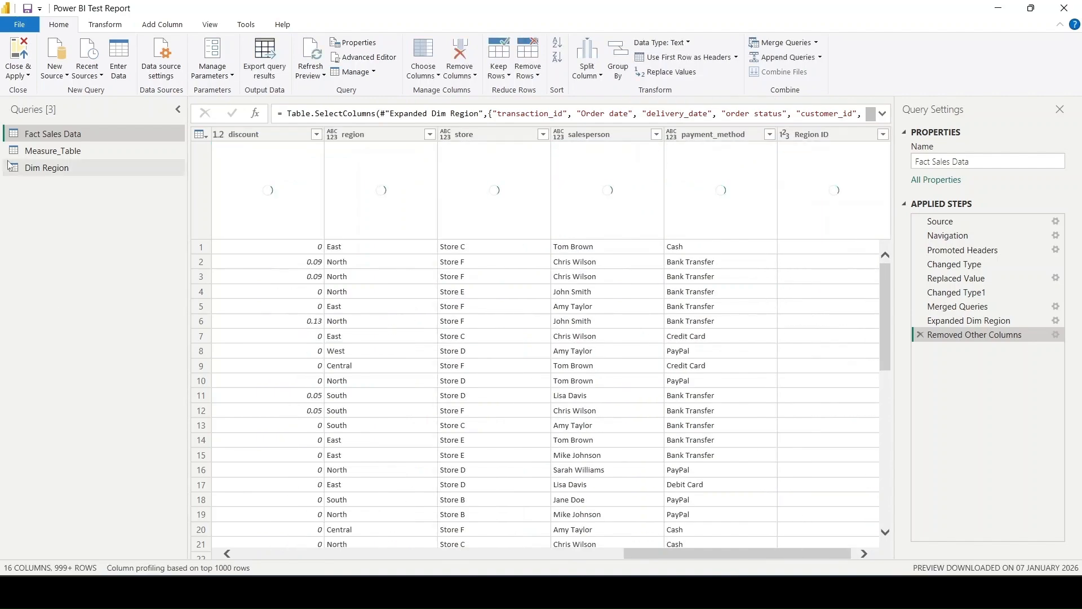
{"action": "scroll", "coordinate": [638, 314], "scroll_direction": "left", "scroll_amount": 15}
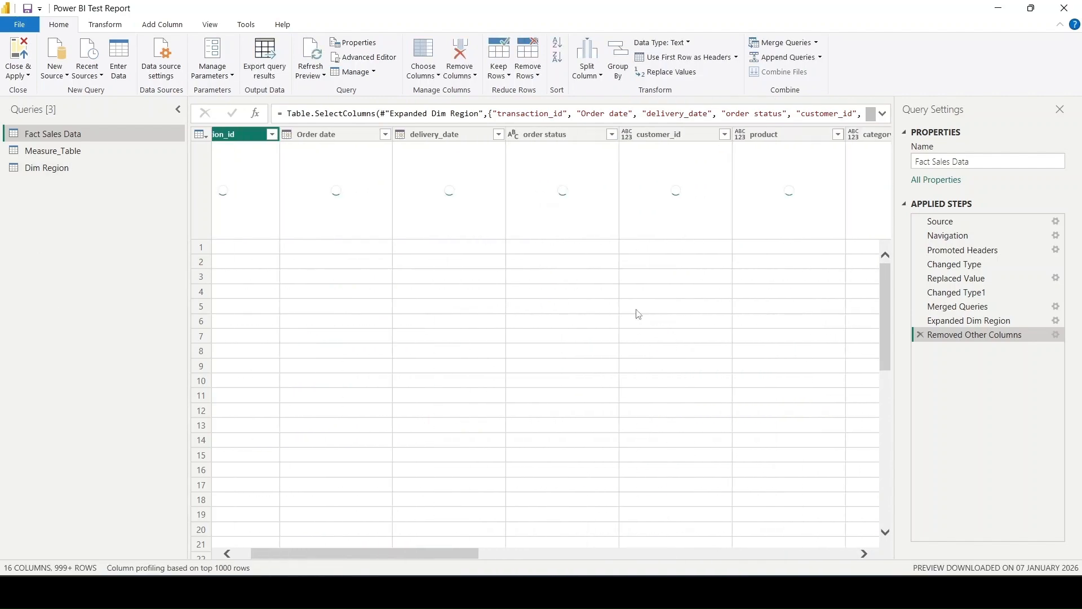
- Examine the columns remaining in Fact Sales Data, including Region ID, product and category
{"action": "scroll", "coordinate": [637, 314], "scroll_direction": "right", "scroll_amount": 2}
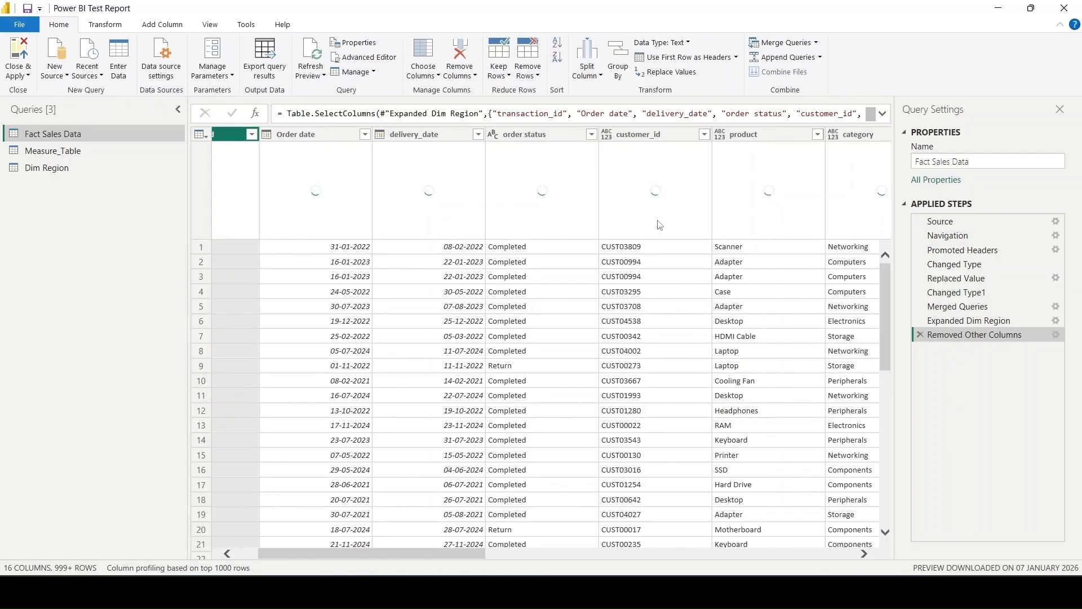
{"action": "scroll", "coordinate": [748, 254], "scroll_direction": "right", "scroll_amount": 5}
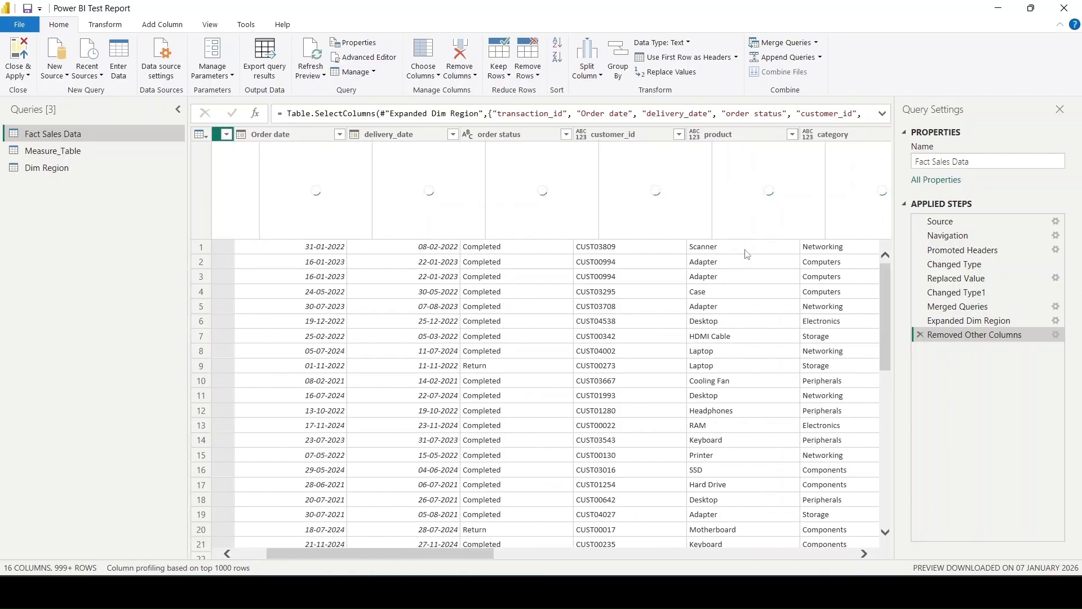
{"action": "scroll", "coordinate": [735, 314], "scroll_direction": "right", "scroll_amount": 5}
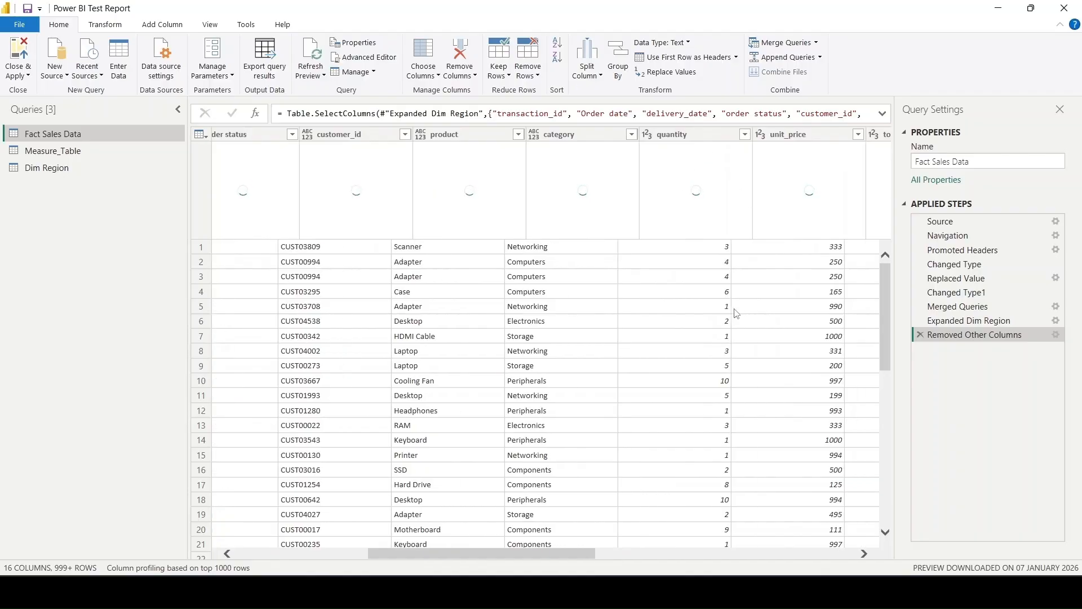
{"action": "scroll", "coordinate": [736, 313], "scroll_direction": "right", "scroll_amount": 5}
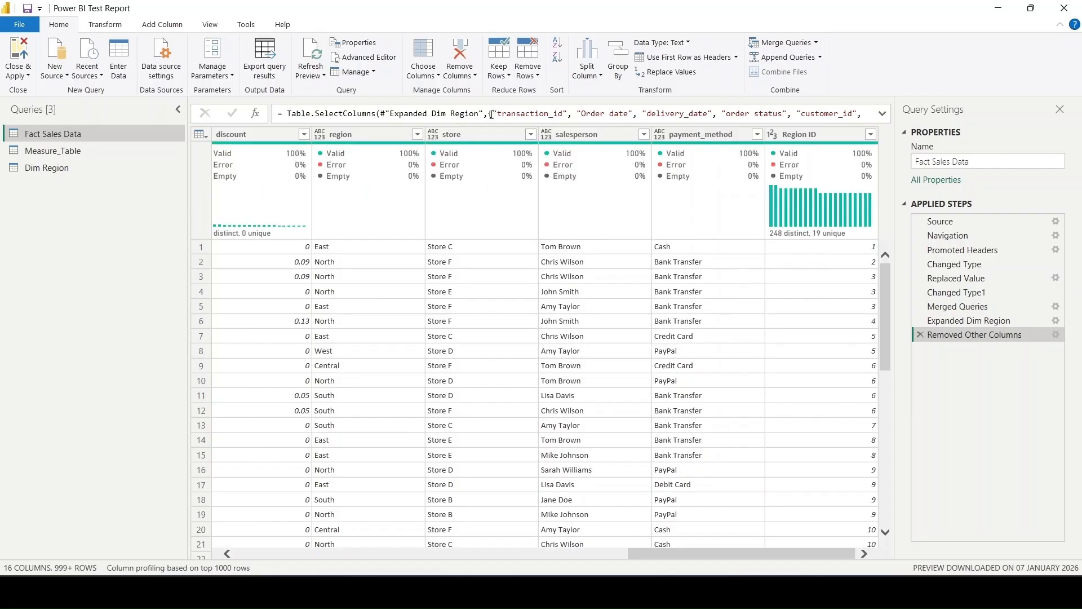
{"action": "mouse_move", "coordinate": [662, 149]}
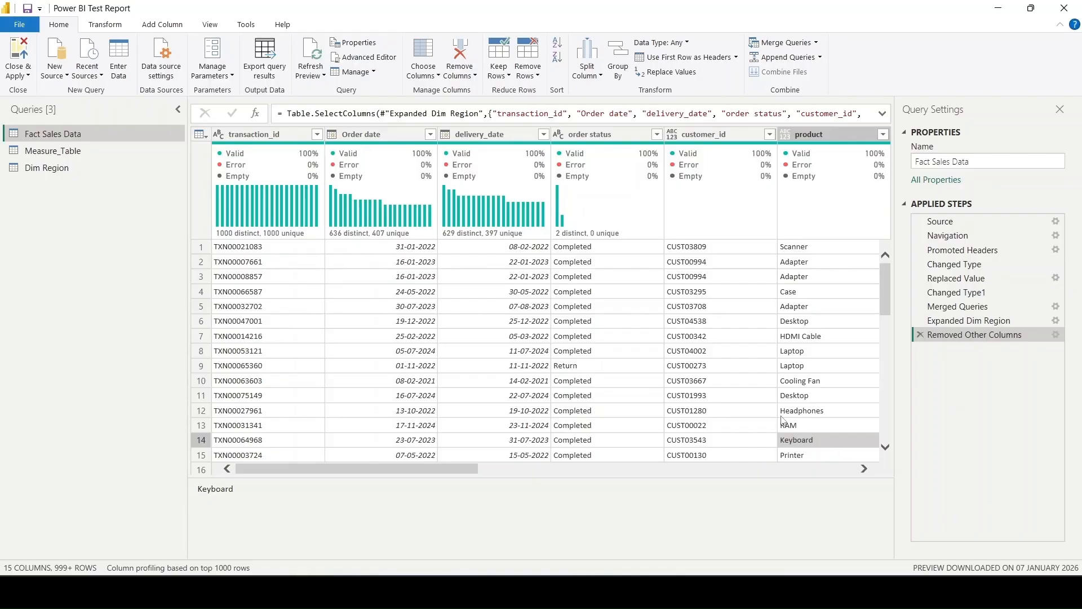
{"action": "scroll", "coordinate": [566, 139], "scroll_direction": "right", "scroll_amount": 5}
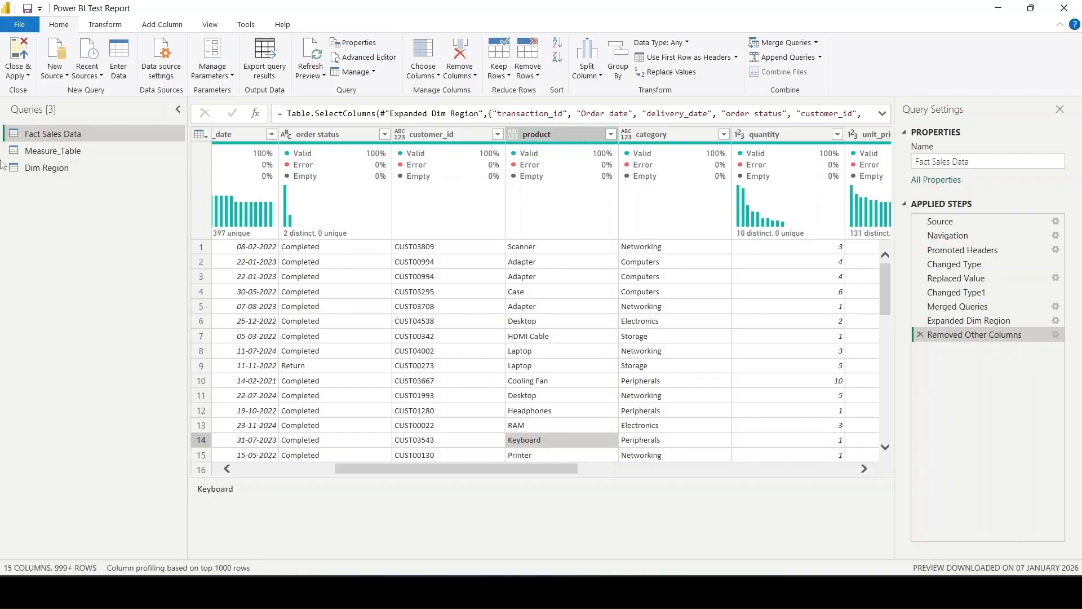
- Duplicate the Dim Region query and delete the Added Index and Removed Duplicates steps from the copy
{"action": "left_click", "coordinate": [97, 173]}
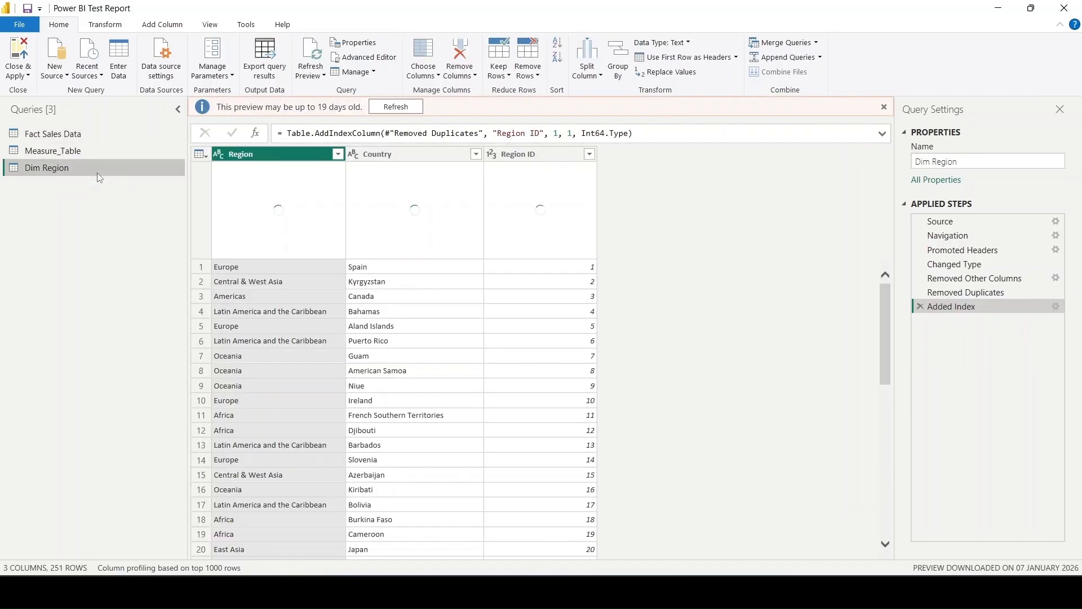
{"action": "right_click", "coordinate": [68, 172]}
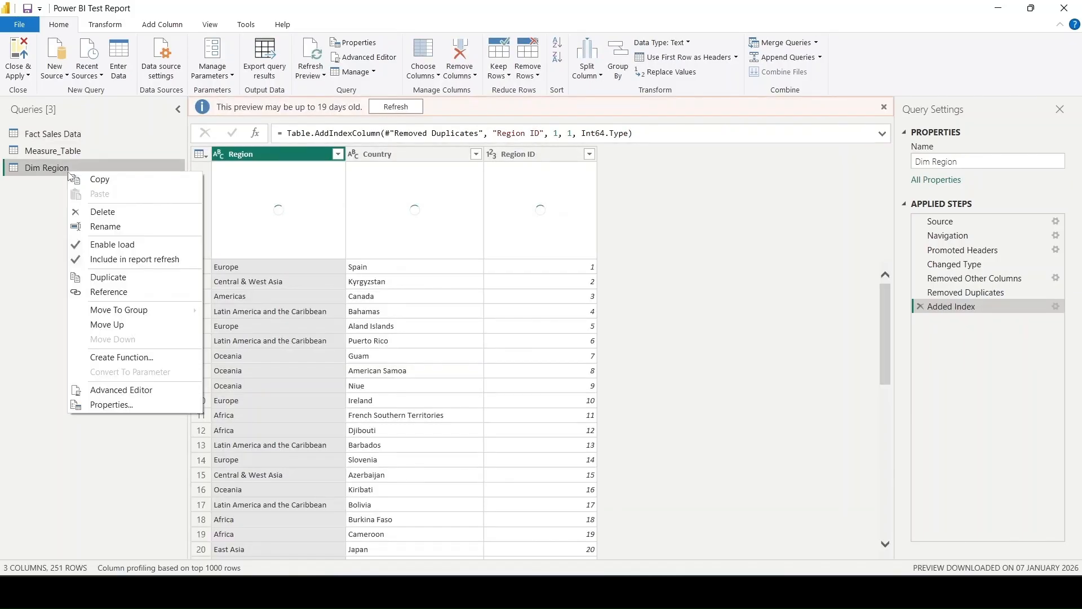
{"action": "left_click", "coordinate": [123, 279]}
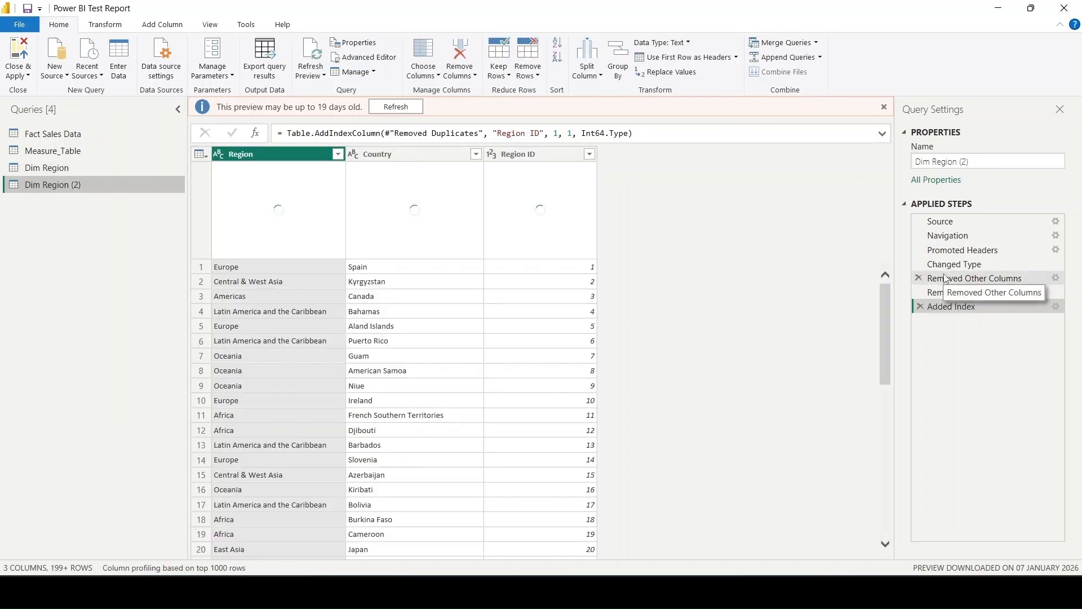
{"action": "left_click", "coordinate": [920, 306]}
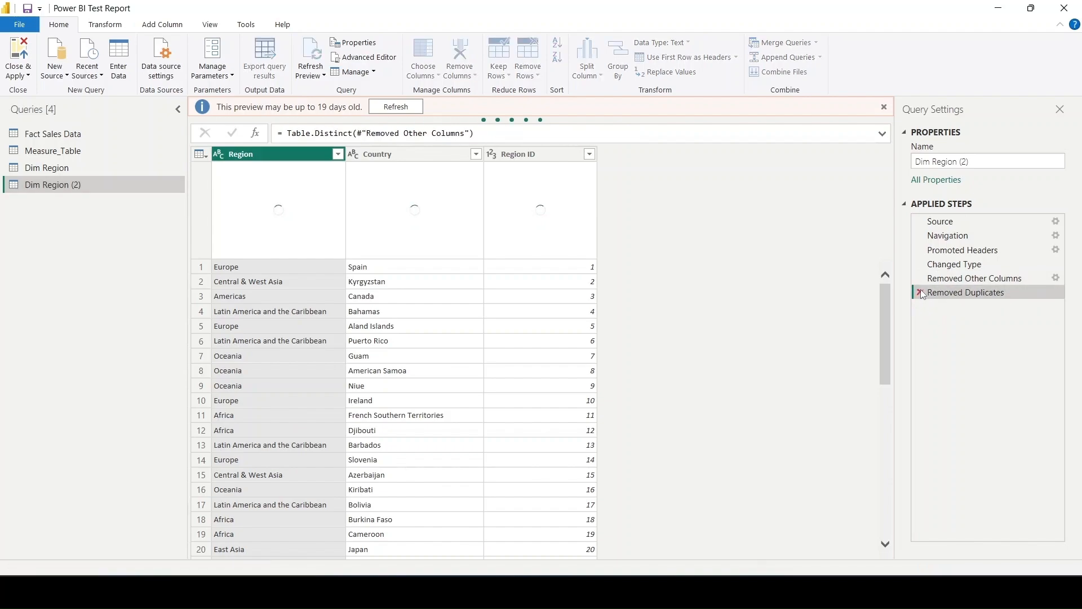
{"action": "left_click", "coordinate": [920, 293]}
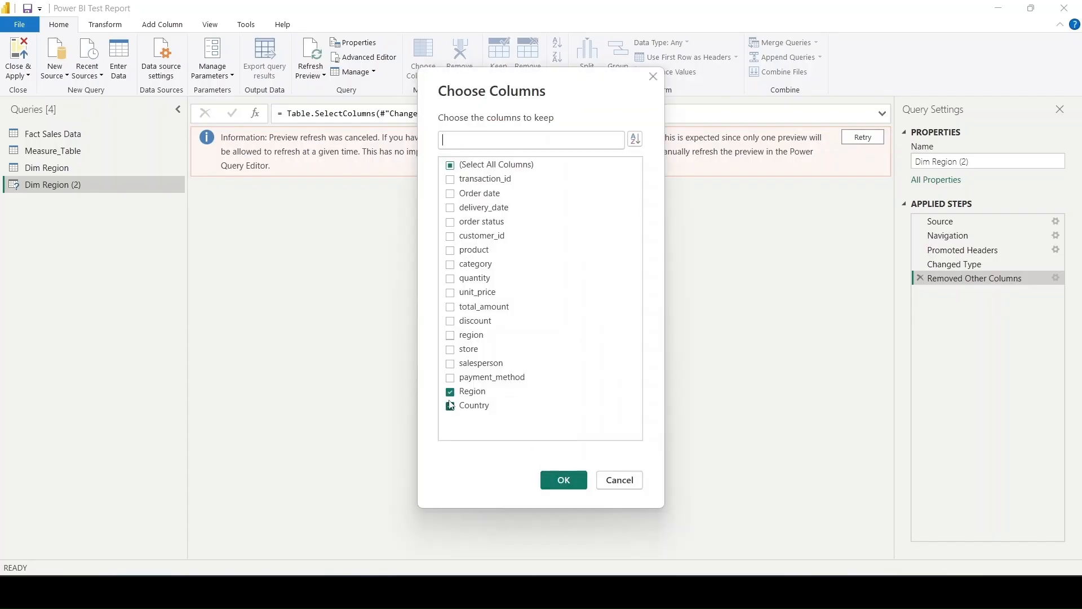
- Change the copied query's column selection to keep only product and category instead of Region and Country
{"action": "left_click", "coordinate": [468, 394]}
{"action": "left_click", "coordinate": [463, 406]}
{"action": "left_click", "coordinate": [475, 252]}
{"action": "left_click", "coordinate": [469, 265]}
{"action": "left_click", "coordinate": [572, 479]}
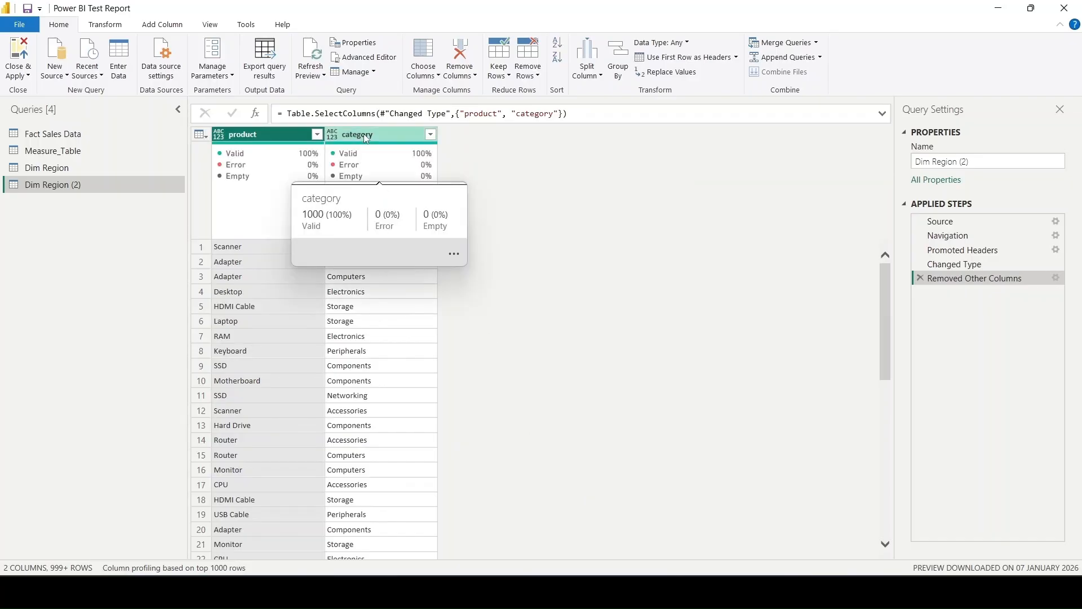
- Move the category column before product and remove duplicate rows based on both columns
{"action": "left_click_drag", "start_coordinate": [364, 134], "coordinate": [227, 126]}
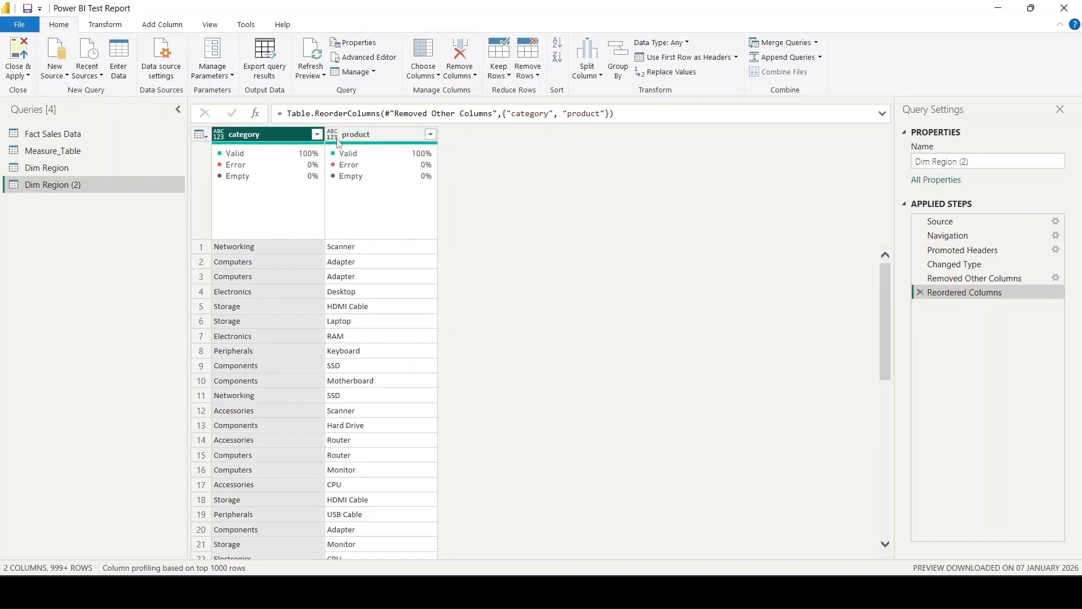
{"action": "left_click", "coordinate": [389, 134], "text": "ctrl"}
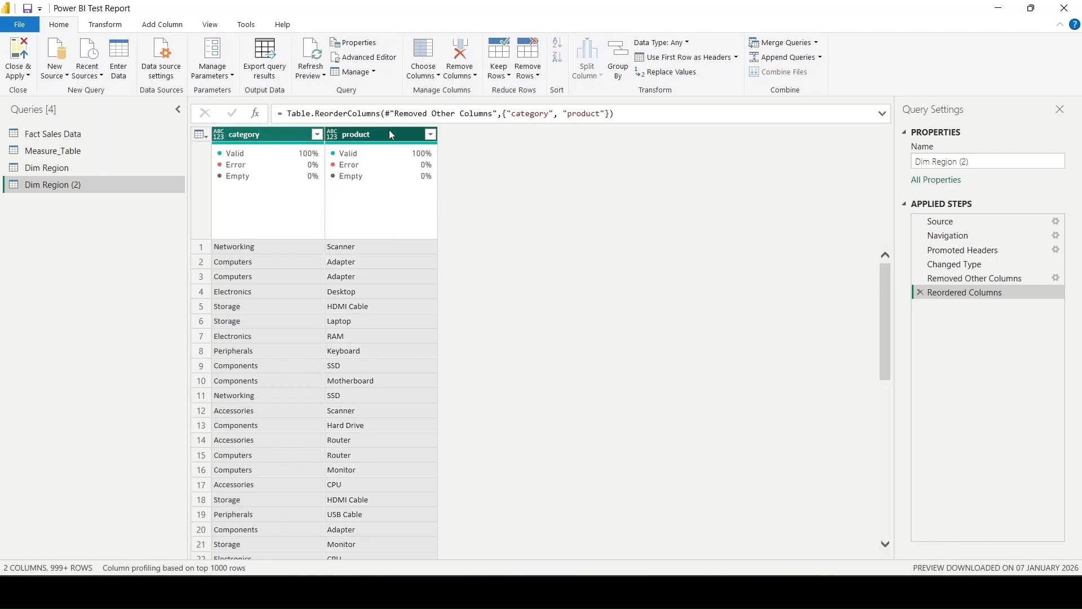
{"action": "right_click", "coordinate": [391, 134]}
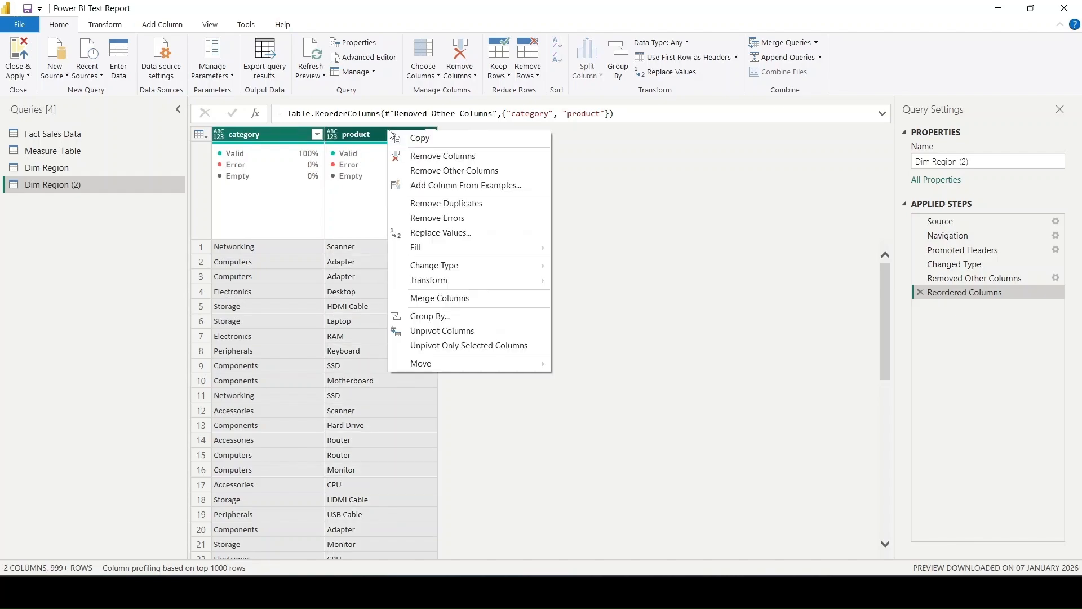
{"action": "left_click", "coordinate": [460, 206]}
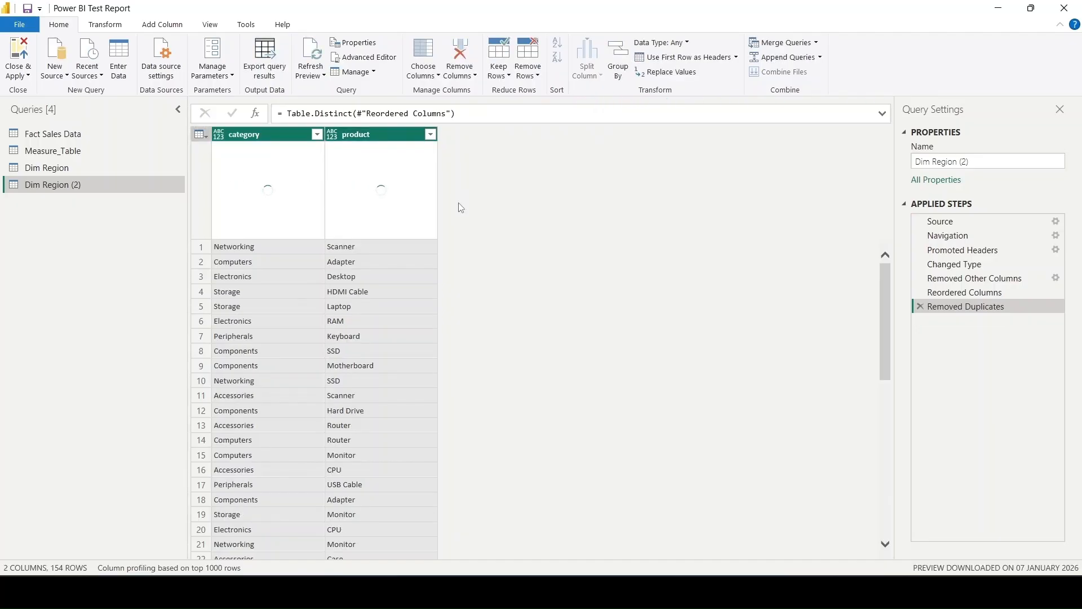
- Set the data type of the category and product columns to Text
{"action": "left_click", "coordinate": [221, 140]}
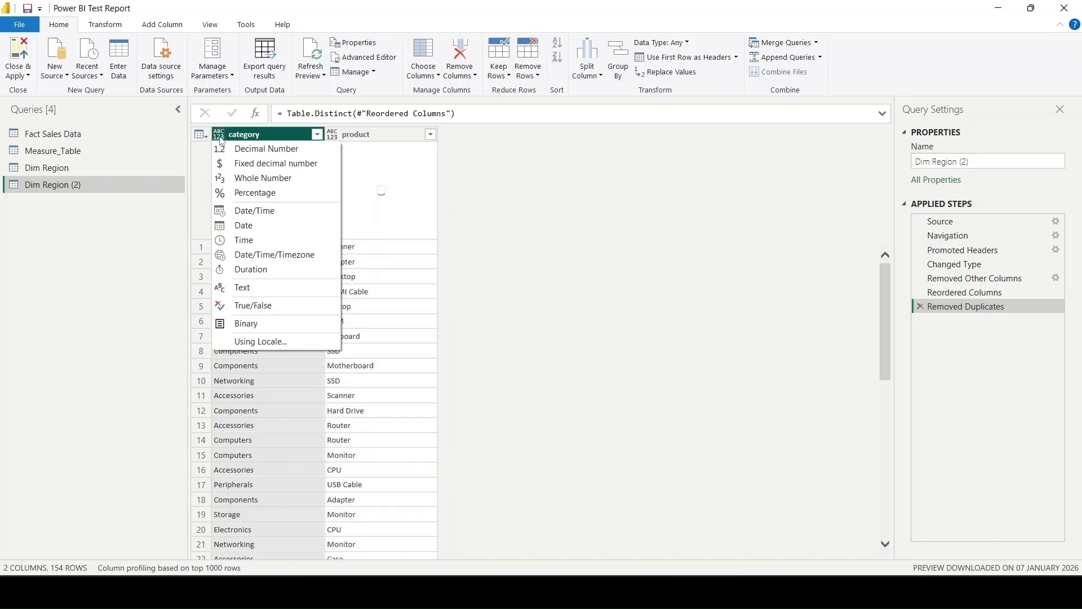
{"action": "left_click", "coordinate": [247, 289]}
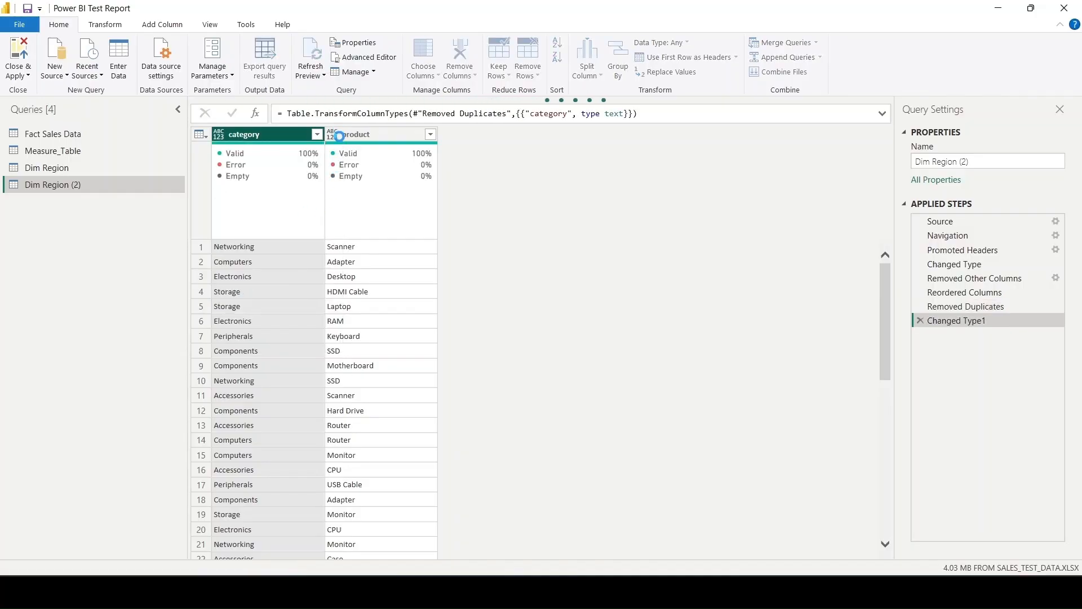
{"action": "left_click", "coordinate": [338, 136]}
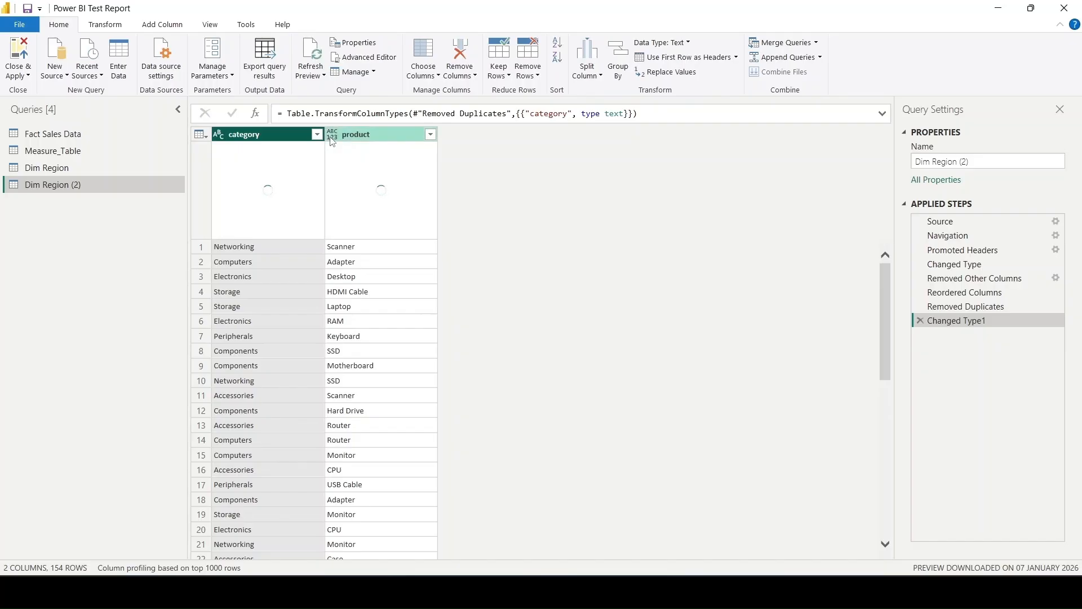
{"action": "left_click", "coordinate": [332, 138]}
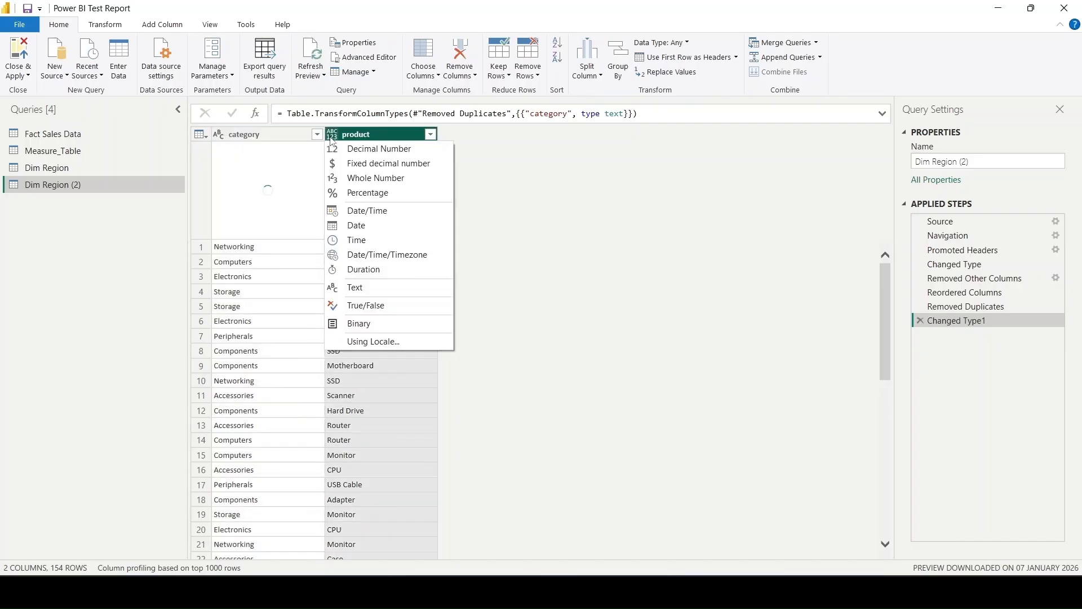
{"action": "left_click", "coordinate": [346, 287]}
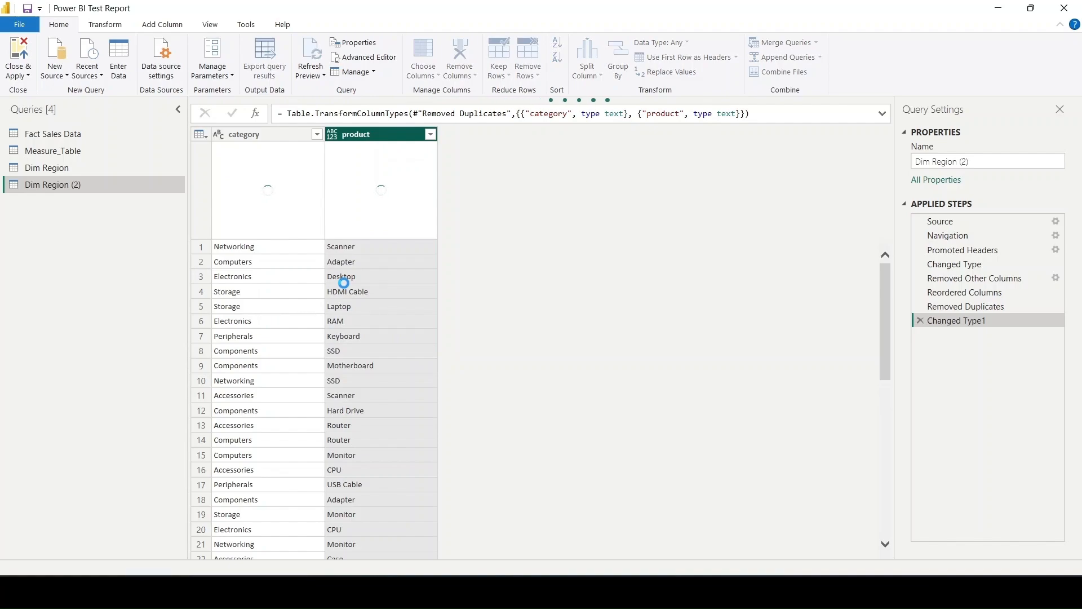
- Rename the duplicated query as Dim Product and dismiss the preview age notice
{"action": "double_click", "coordinate": [61, 185]}
{"action": "key", "text": "BackSpace"}
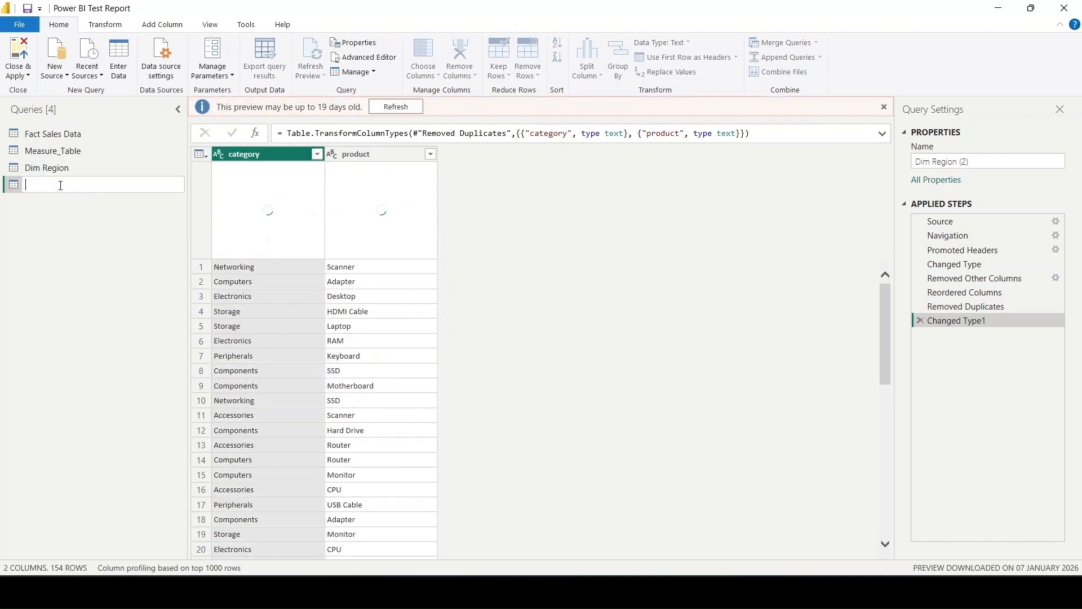
{"action": "type", "text": "Dim Product"}
{"action": "key", "text": "Return"}
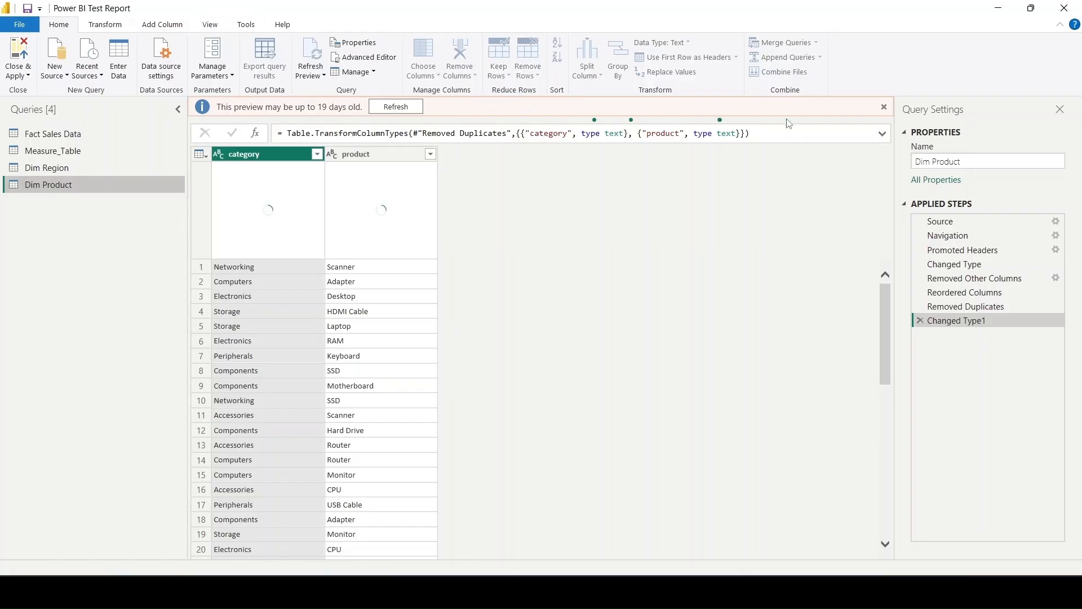
{"action": "left_click", "coordinate": [882, 106]}
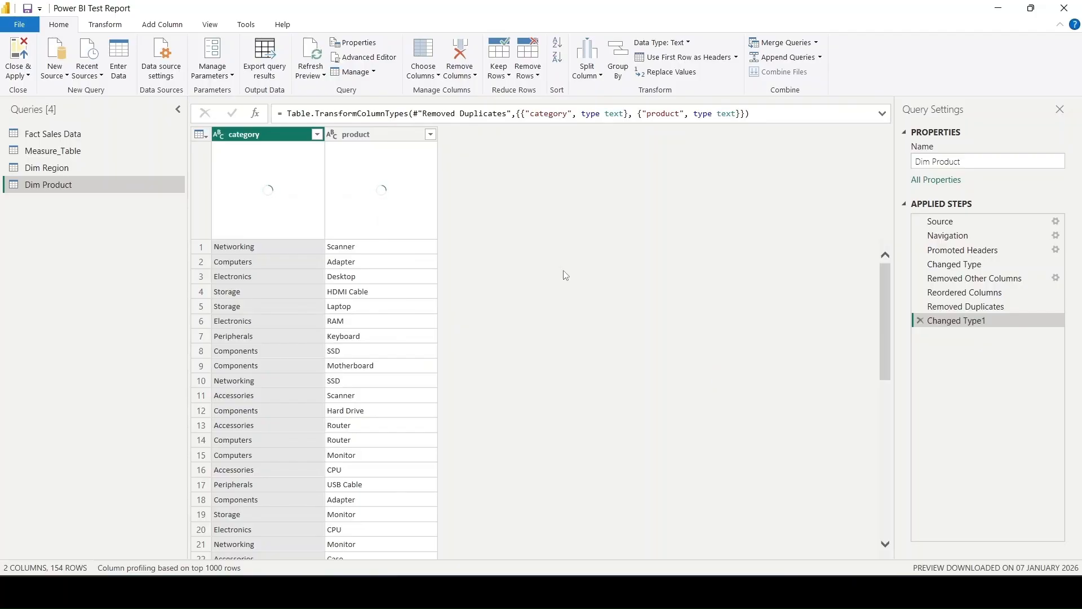
- Add an index column starting from 1 to Dim Product
{"action": "left_click", "coordinate": [178, 28]}
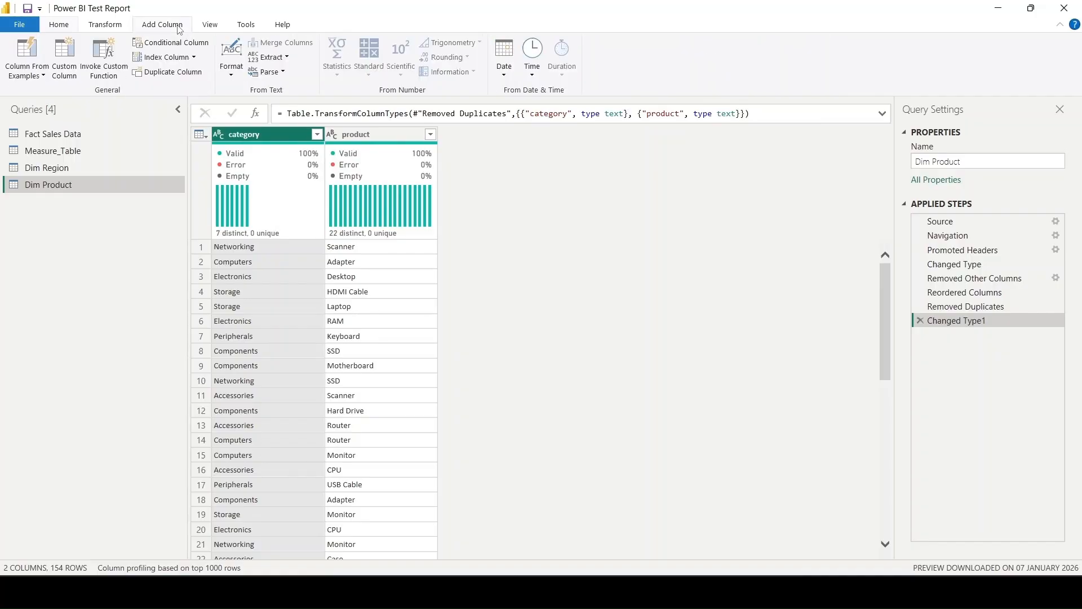
{"action": "left_click", "coordinate": [194, 58]}
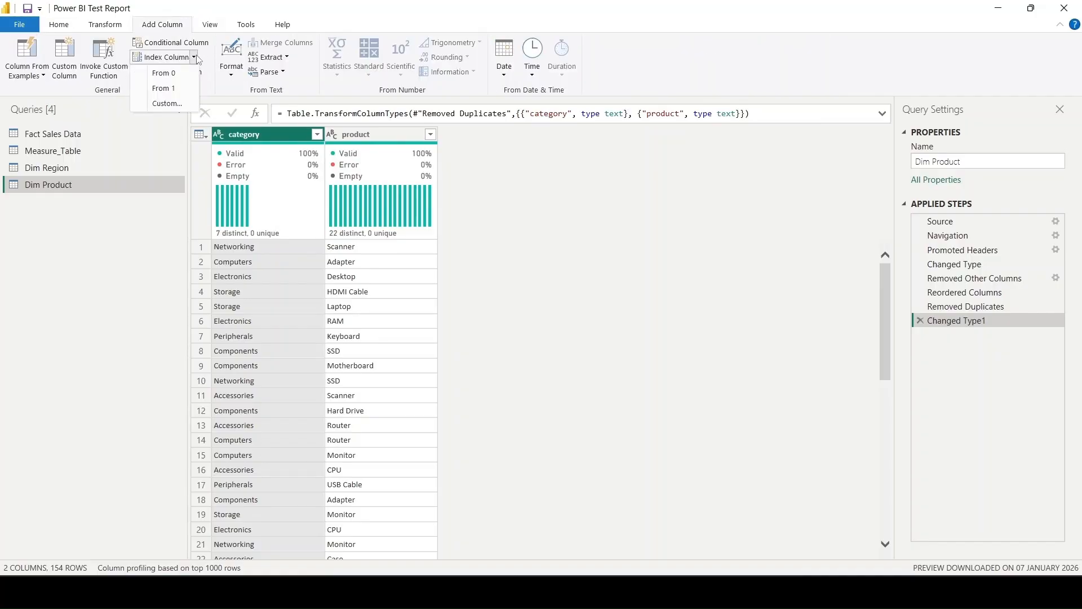
{"action": "left_click", "coordinate": [165, 88]}
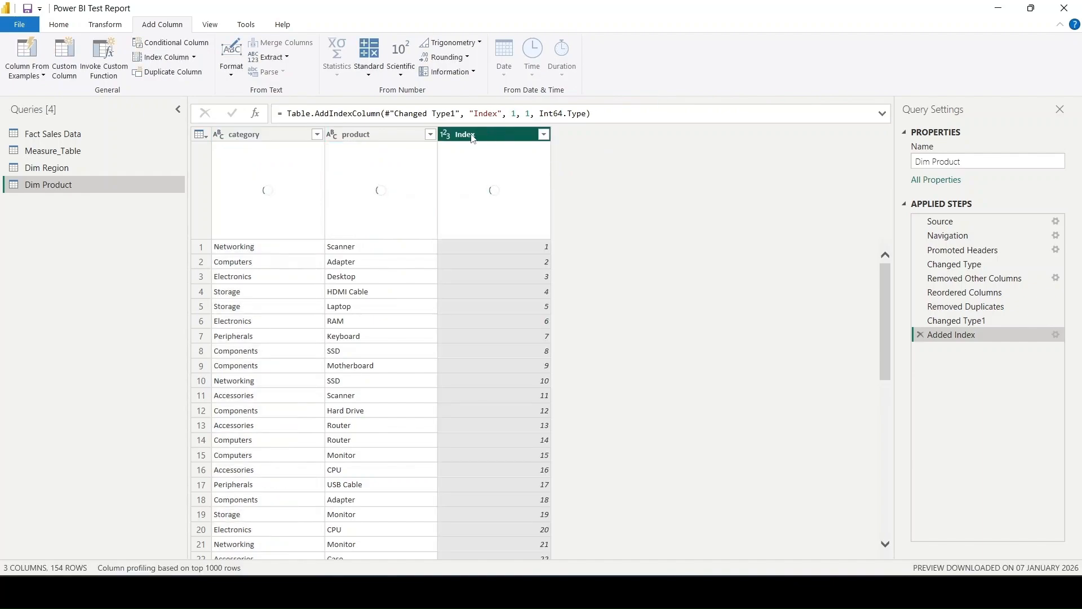
- Change the index column's name to Product ID in the formula of Dim Product's Added Index step
{"action": "left_click", "coordinate": [496, 115]}
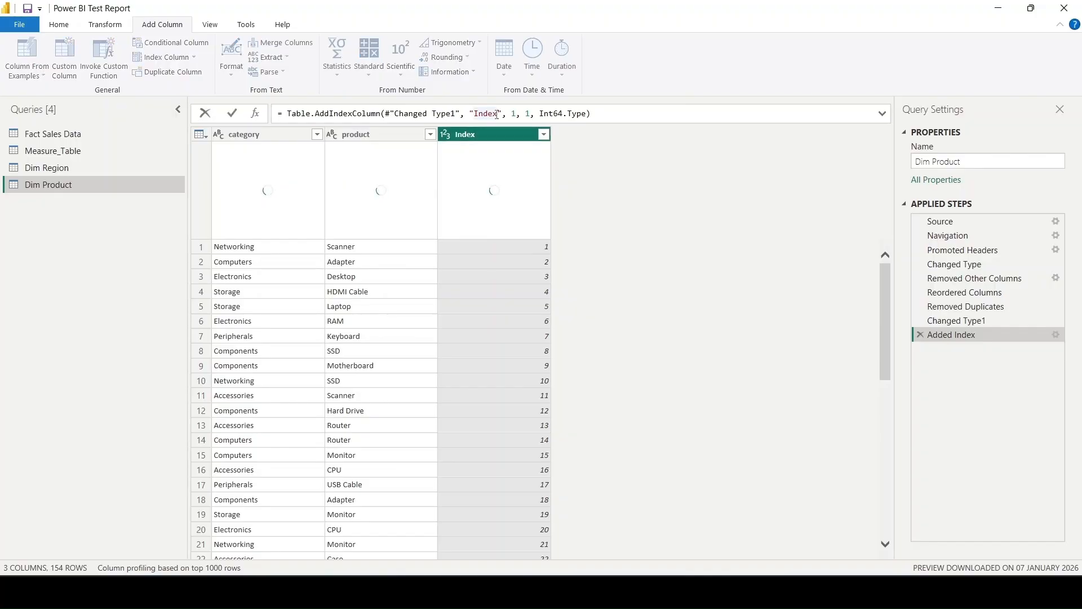
{"action": "key", "text": "BackSpace"}
{"action": "key", "text": "BackSpace"}
{"action": "key", "text": "BackSpace"}
{"action": "key", "text": "BackSpace"}
{"action": "key", "text": "BackSpace"}
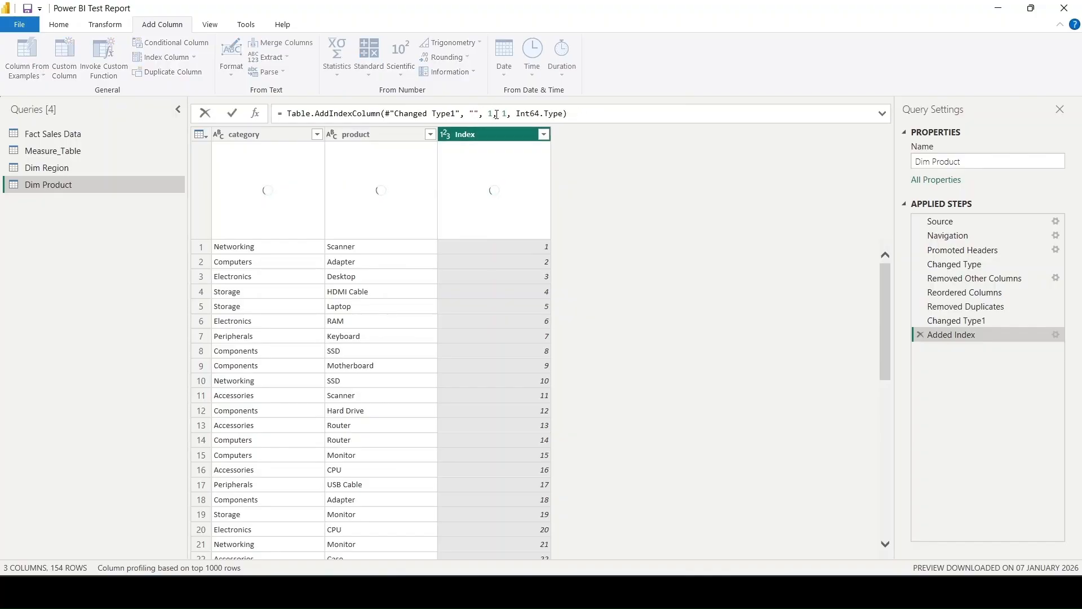
{"action": "type", "text": "Produc"}
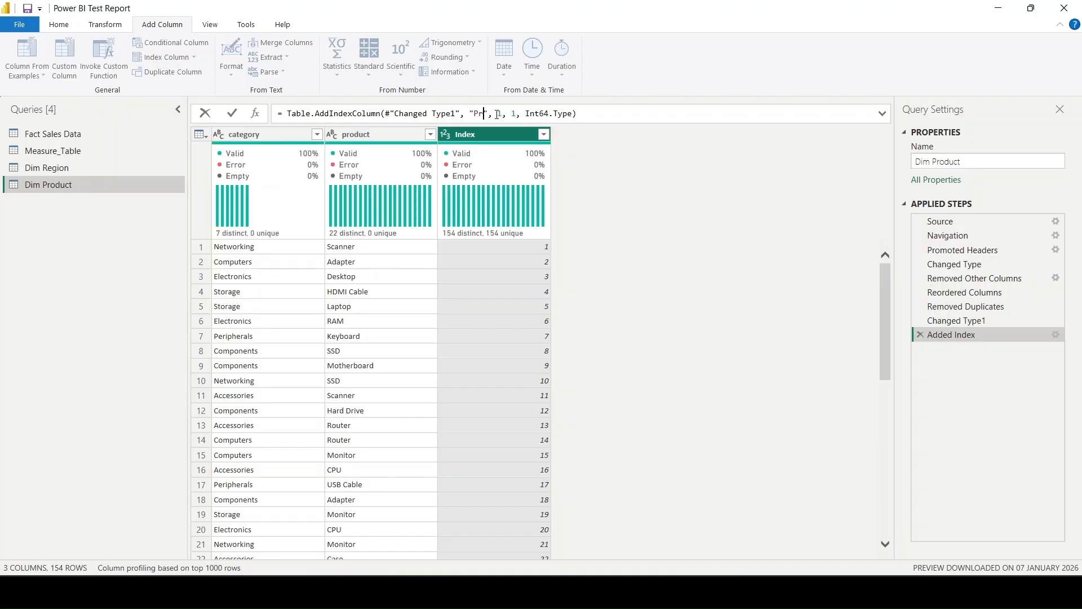
{"action": "type", "text": "t ID"}
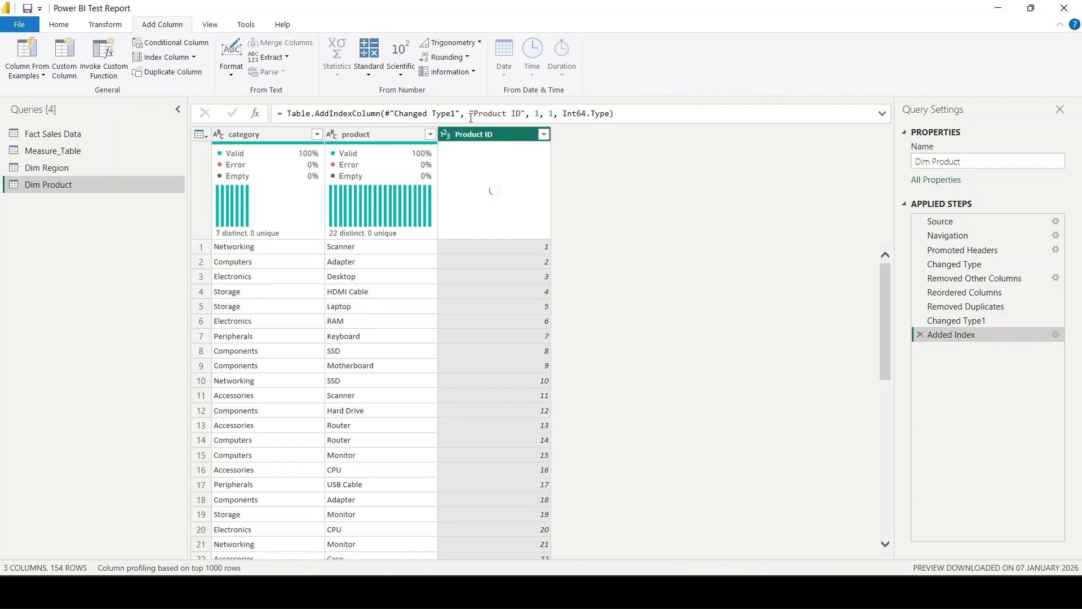
{"action": "left_click_drag", "start_coordinate": [475, 114], "coordinate": [534, 114]}
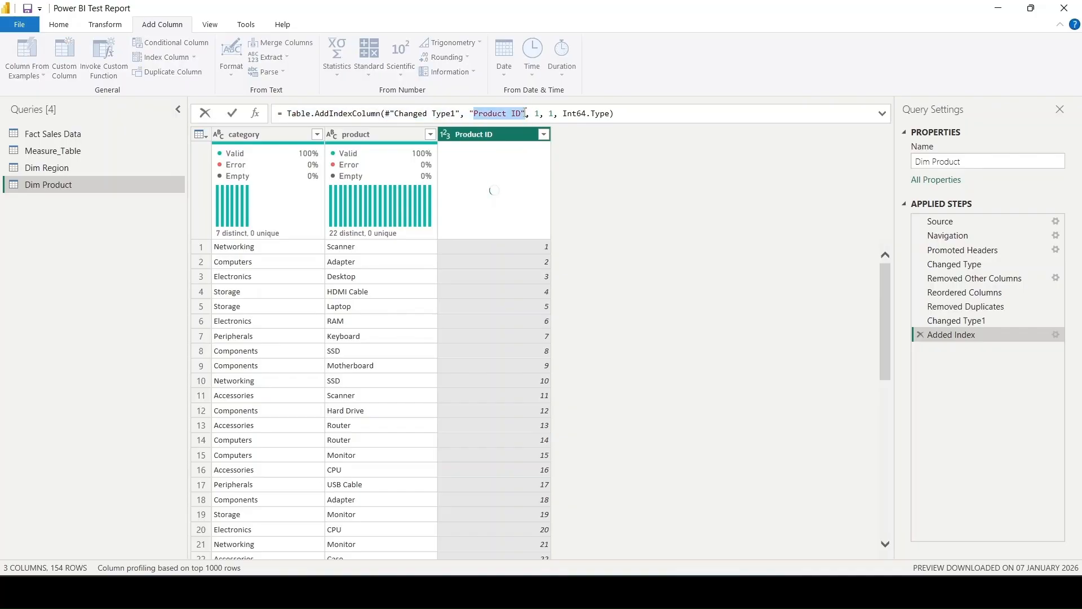
{"action": "left_click", "coordinate": [483, 134]}
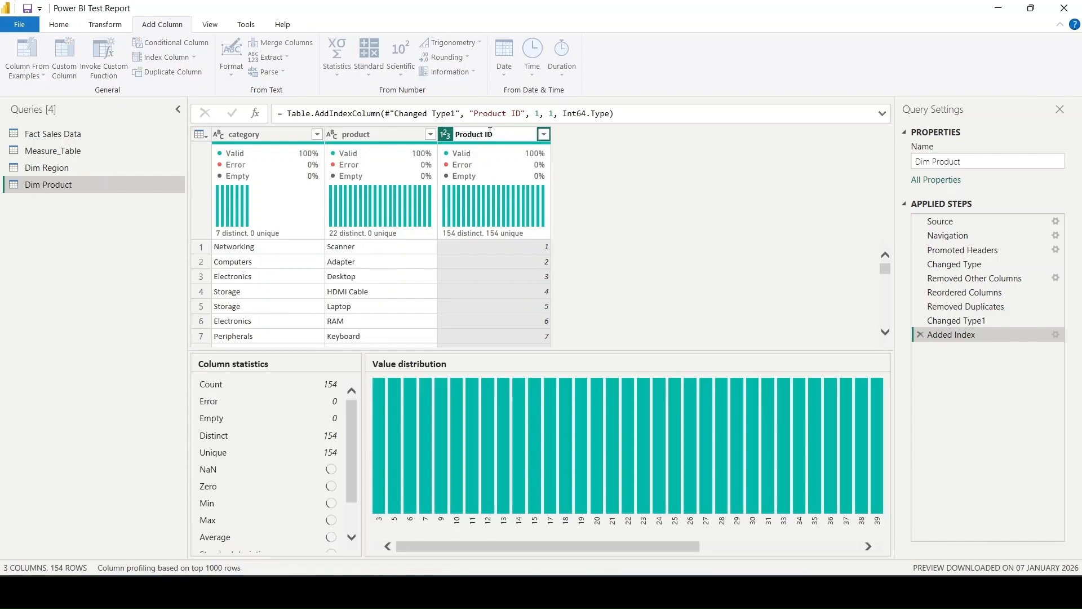
{"action": "double_click", "coordinate": [489, 135]}
{"action": "key", "text": "Return"}
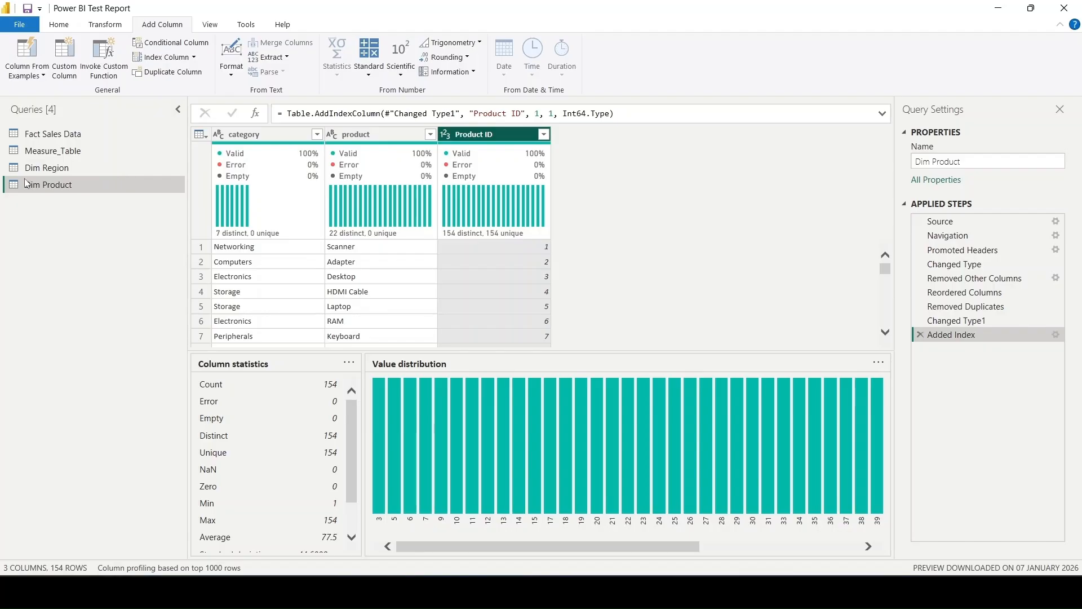
- In the Changed Type1 step of Fact Sales Data, set the product and category columns to Text, accepting the step insertion
{"action": "left_click", "coordinate": [65, 158]}
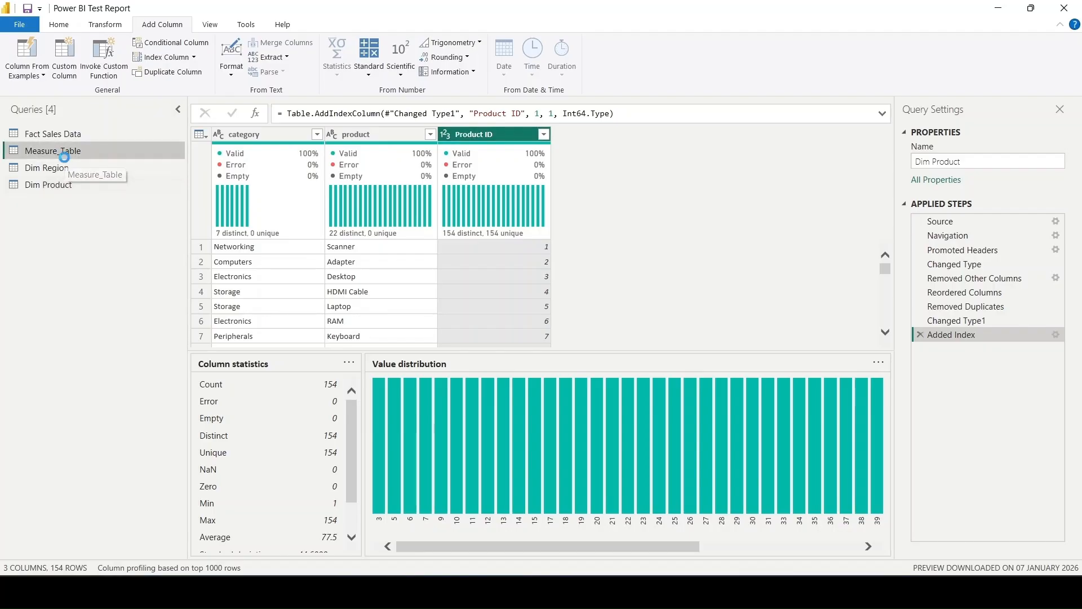
{"action": "left_click", "coordinate": [76, 139]}
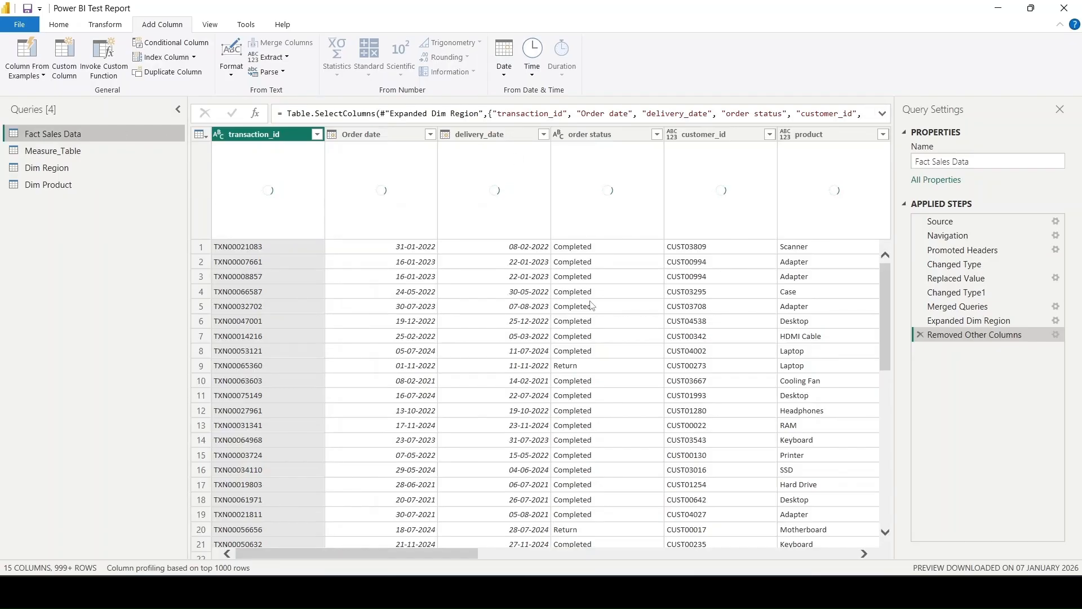
{"action": "scroll", "coordinate": [591, 304], "scroll_direction": "right", "scroll_amount": 3}
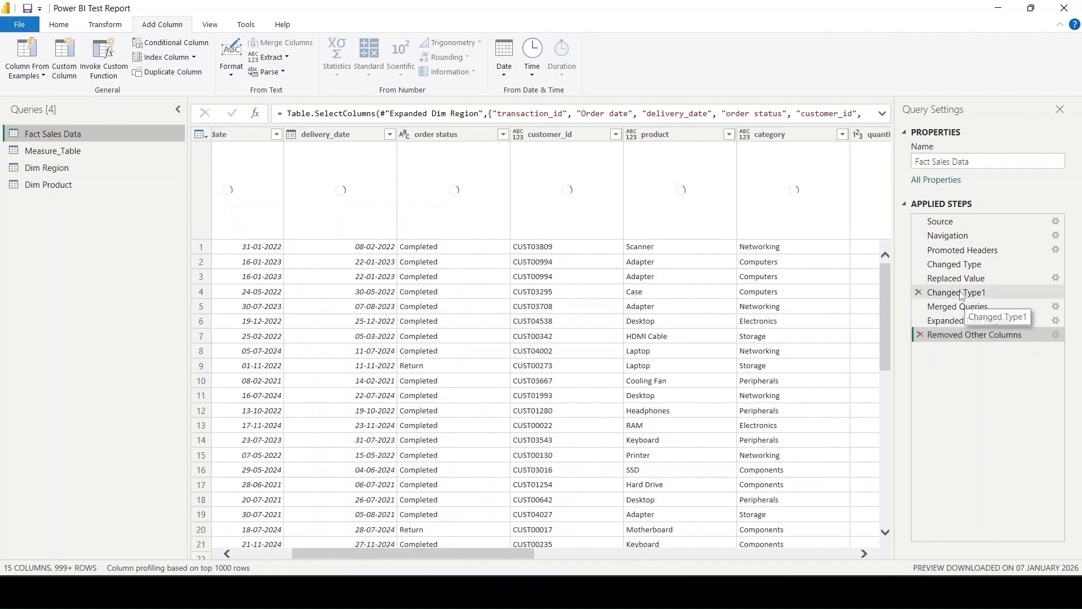
{"action": "left_click", "coordinate": [961, 293]}
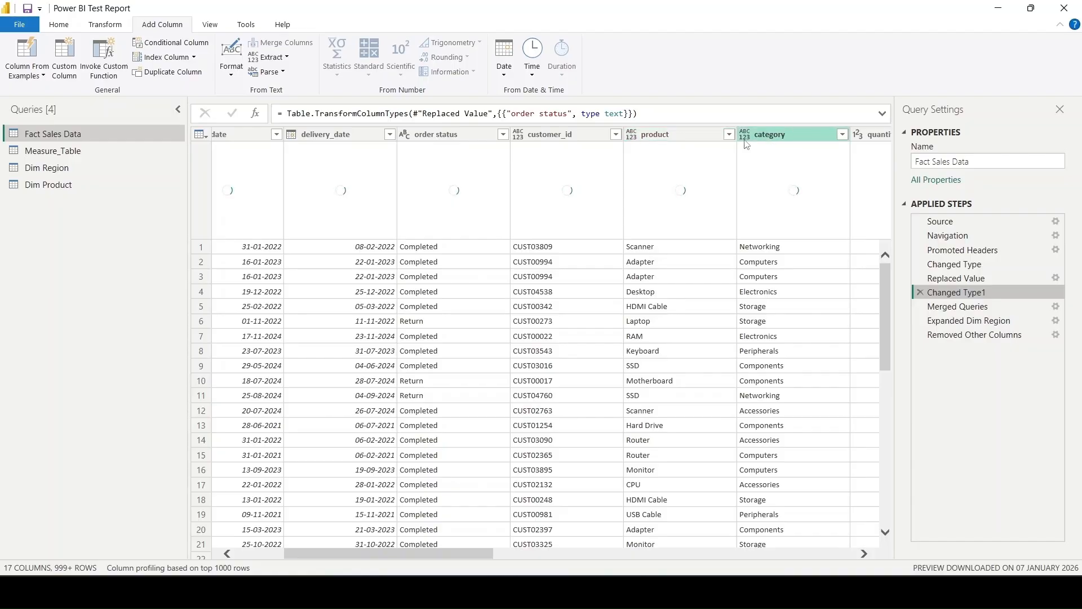
{"action": "left_click", "coordinate": [632, 134]}
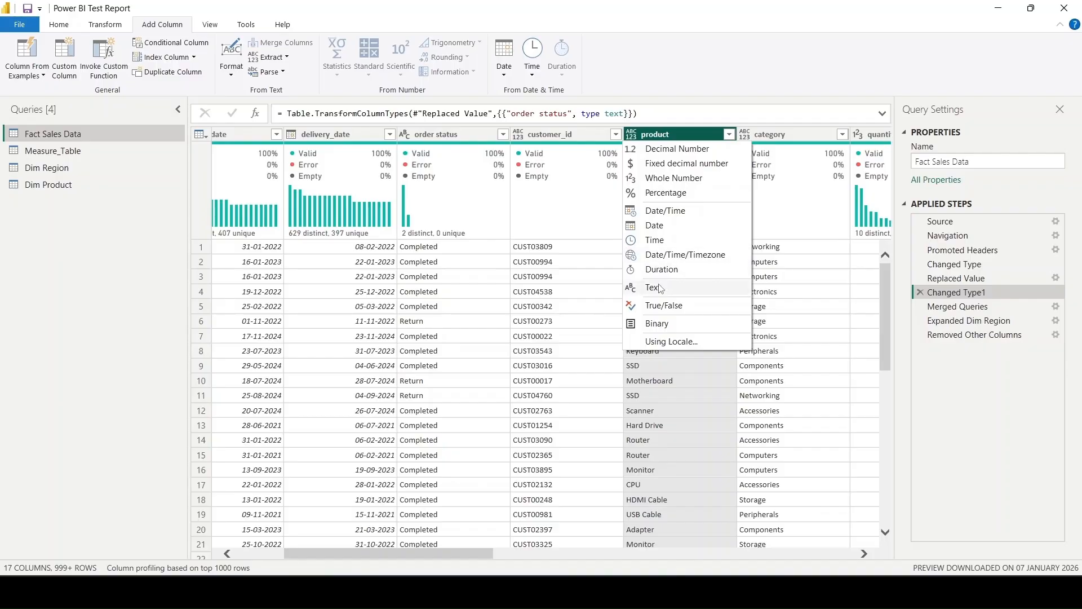
{"action": "left_click", "coordinate": [651, 287]}
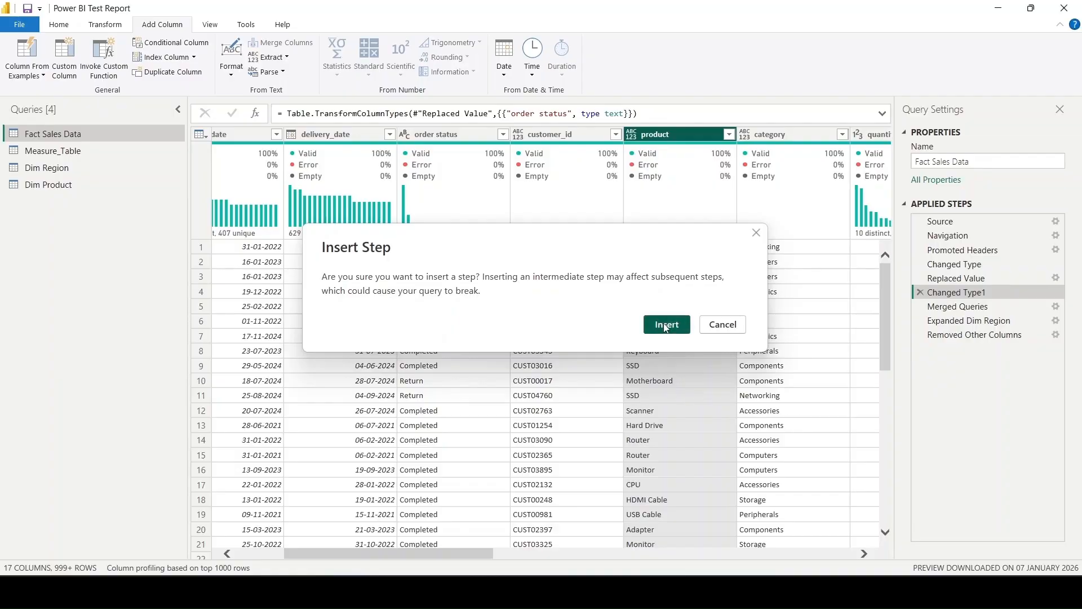
{"action": "left_click", "coordinate": [664, 324]}
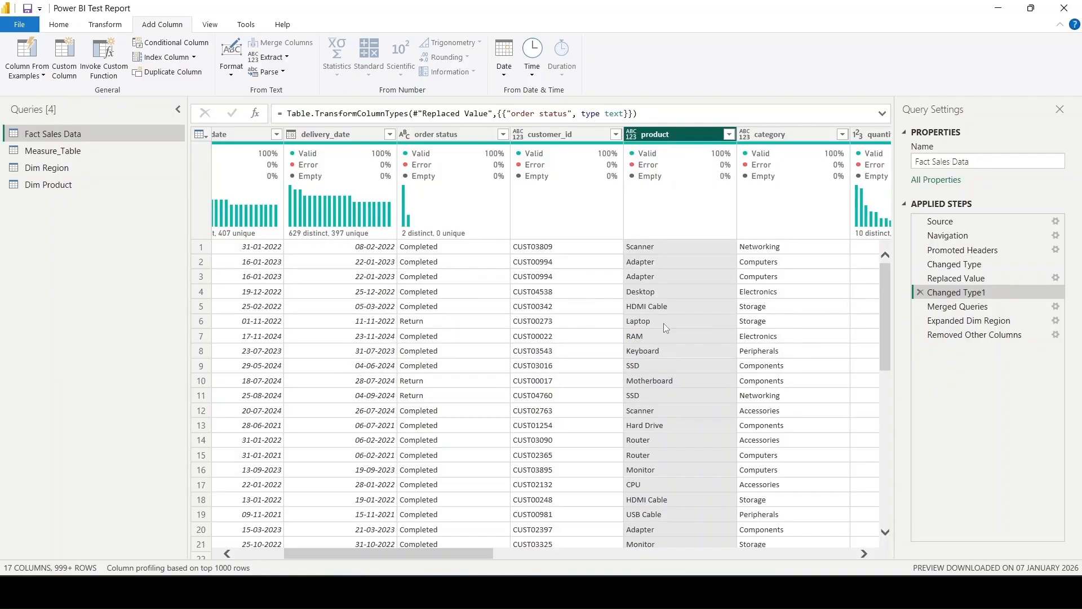
{"action": "left_click", "coordinate": [747, 134]}
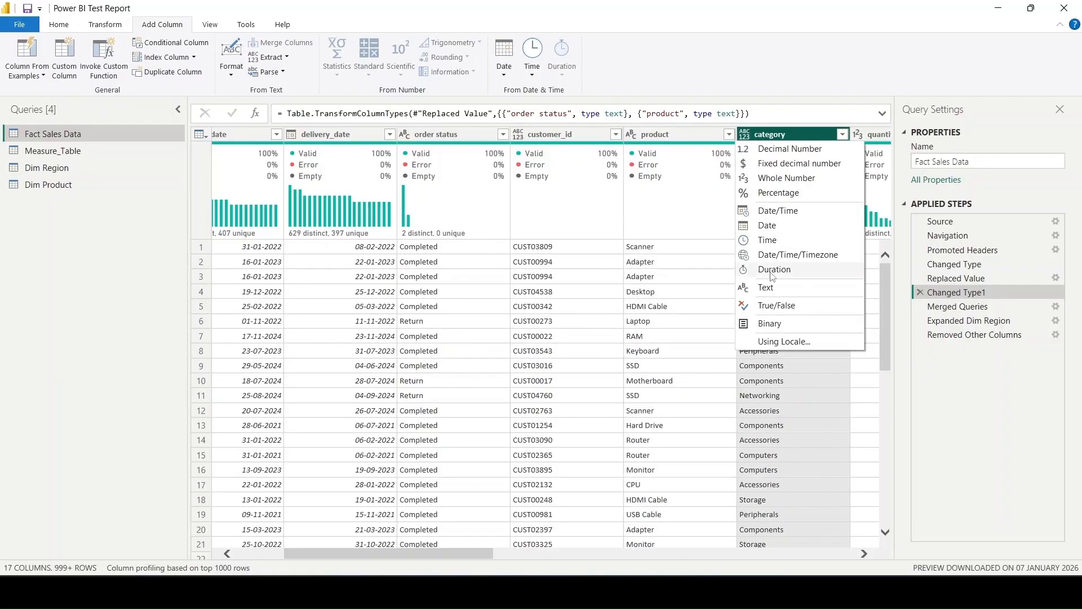
{"action": "left_click", "coordinate": [765, 287]}
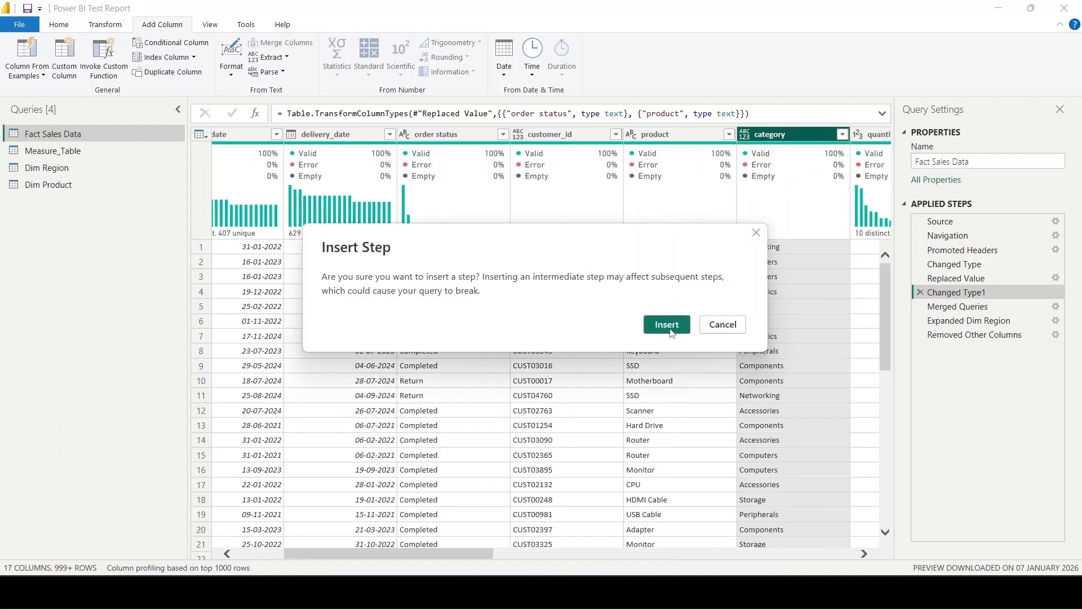
{"action": "left_click", "coordinate": [667, 325]}
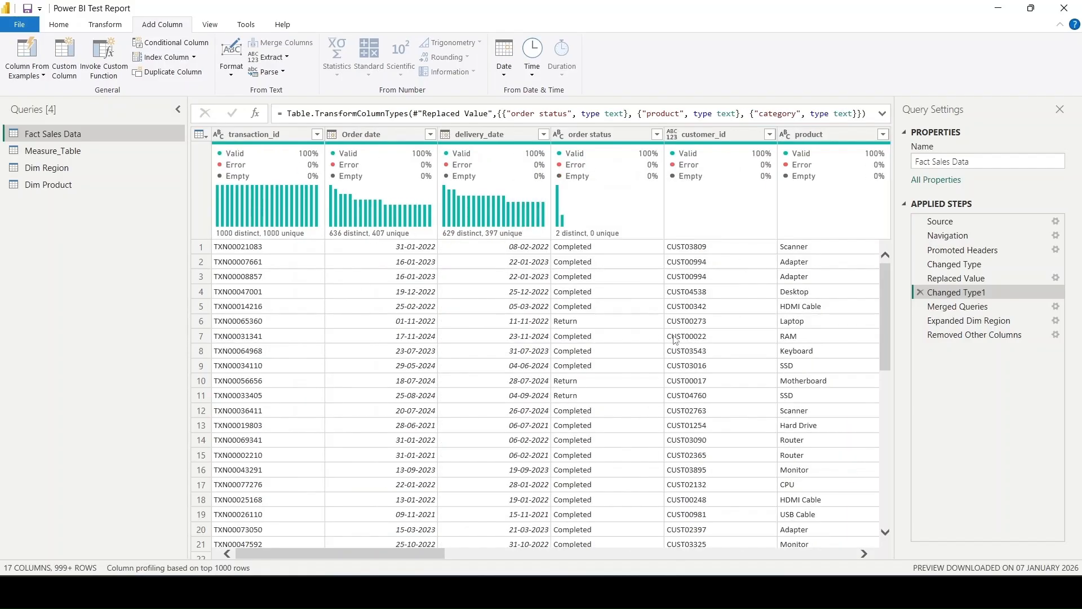
- Set the customer_id column's data type to Text within the same Changed Type1 step
{"action": "left_click", "coordinate": [671, 134]}
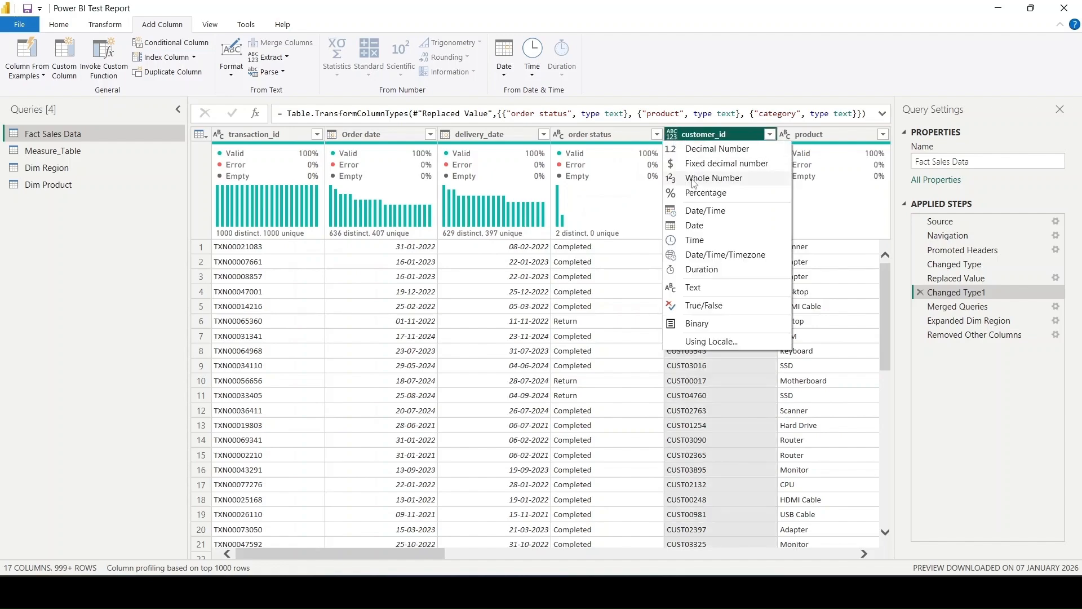
{"action": "left_click", "coordinate": [702, 289]}
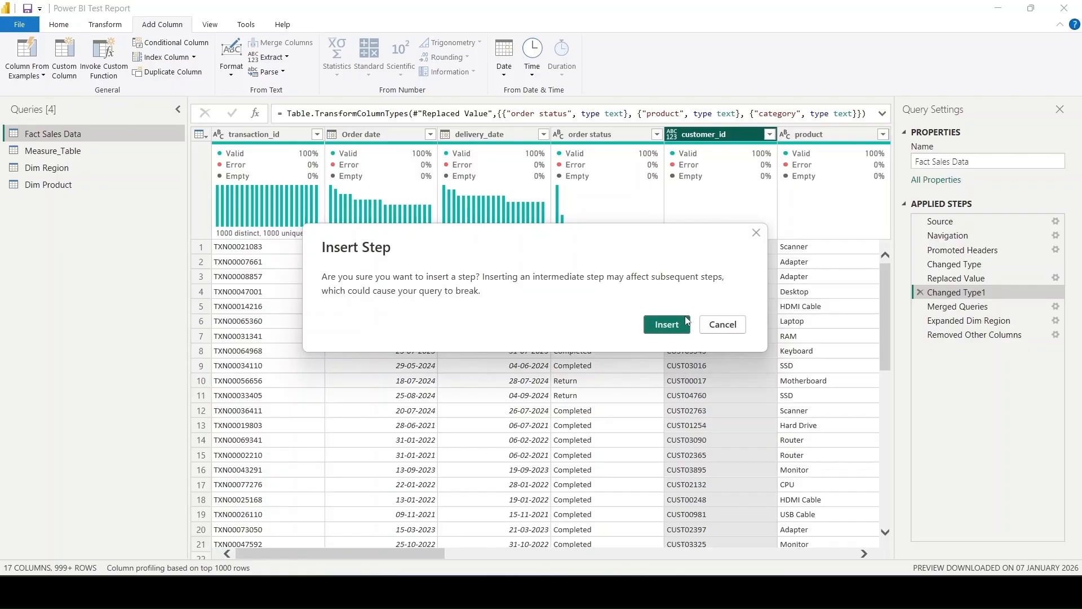
{"action": "left_click", "coordinate": [667, 325]}
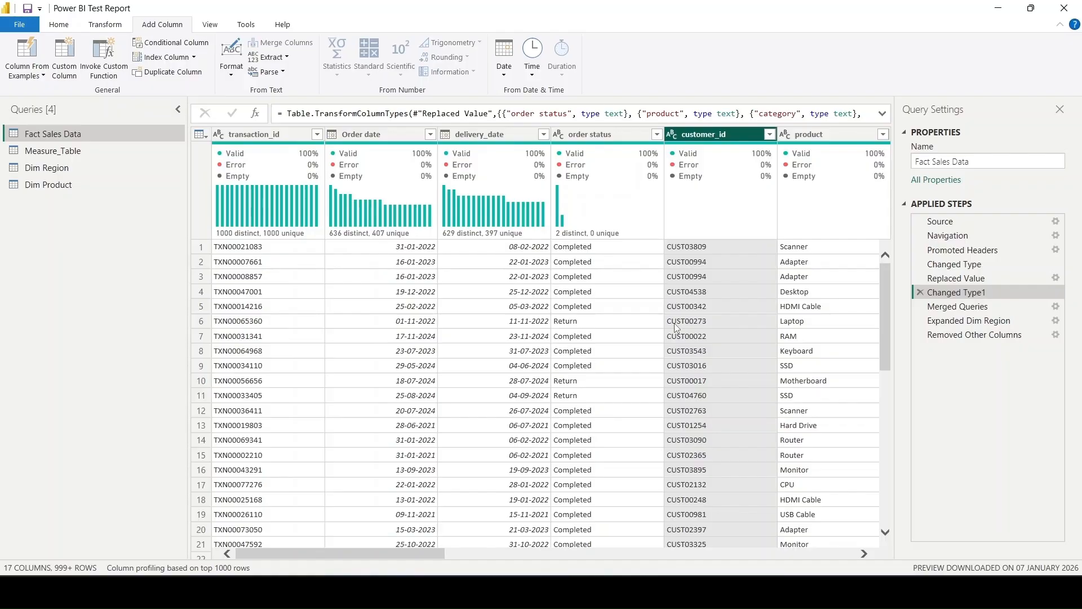
- Set the lowercase region column and the store column to the Text data type in Changed Type1
{"action": "scroll", "coordinate": [676, 327], "scroll_direction": "right", "scroll_amount": 6}
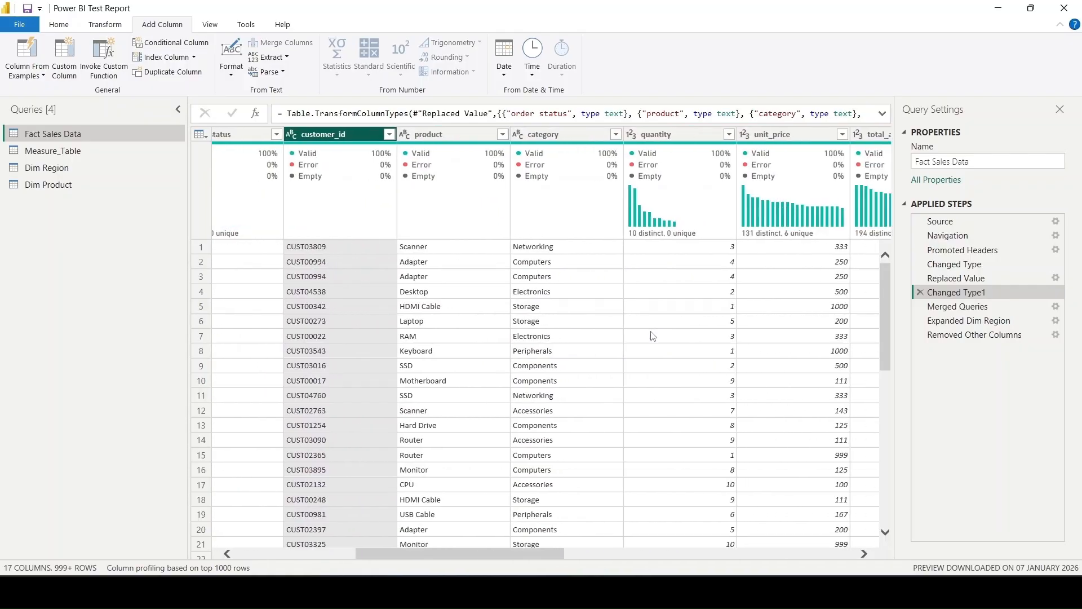
{"action": "scroll", "coordinate": [653, 335], "scroll_direction": "right", "scroll_amount": 6}
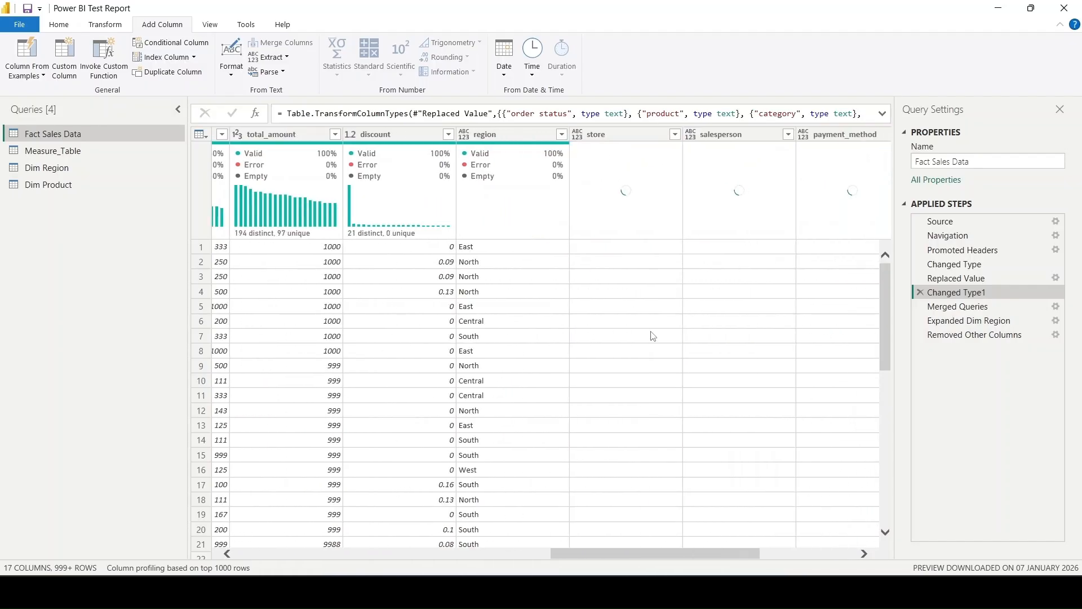
{"action": "left_click", "coordinate": [464, 134]}
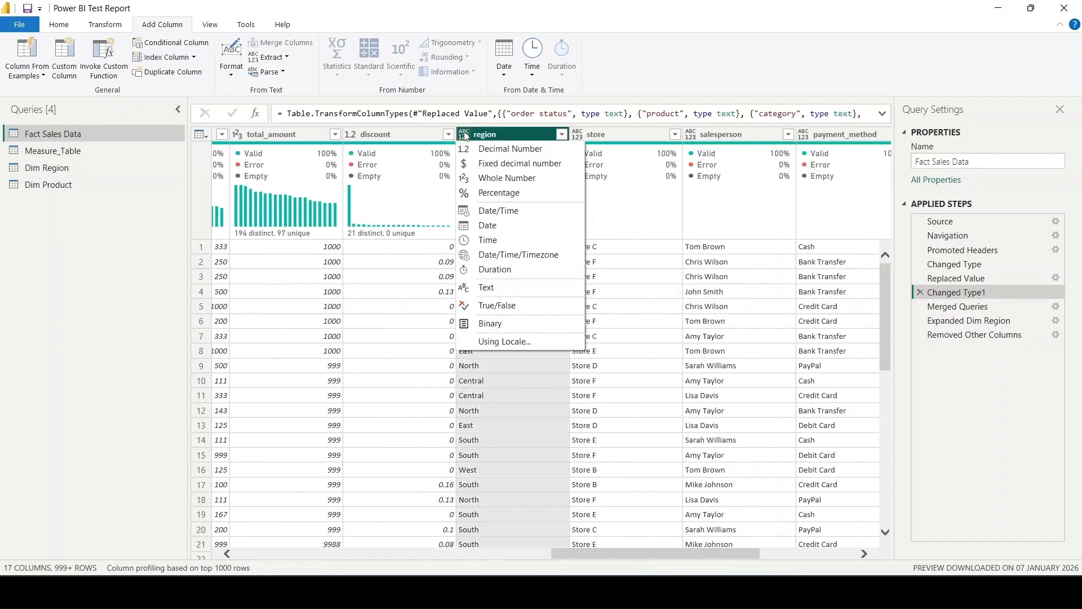
{"action": "left_click", "coordinate": [500, 288]}
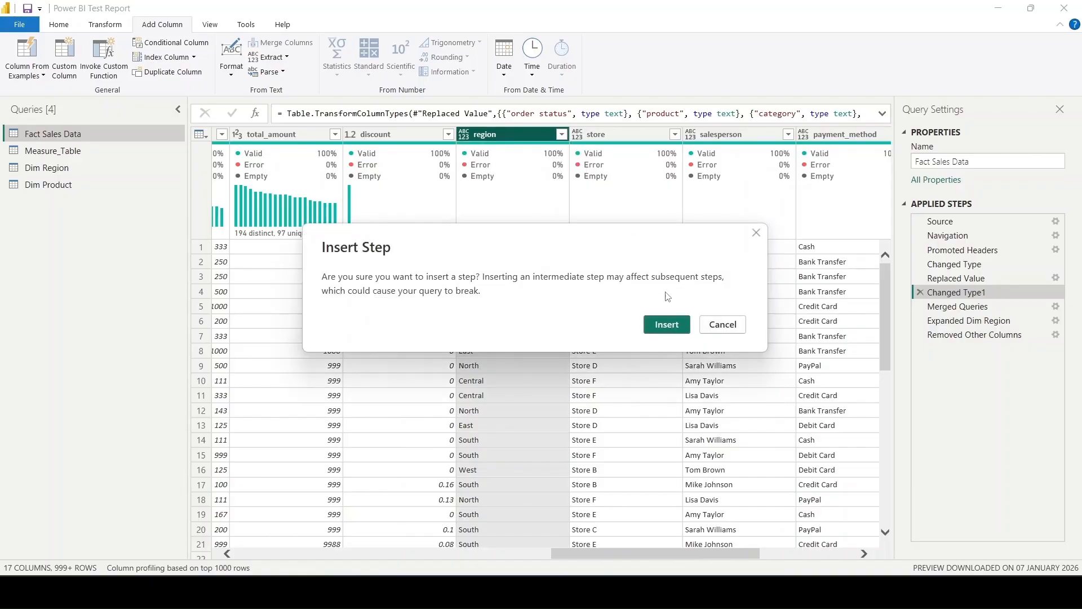
{"action": "left_click", "coordinate": [666, 326]}
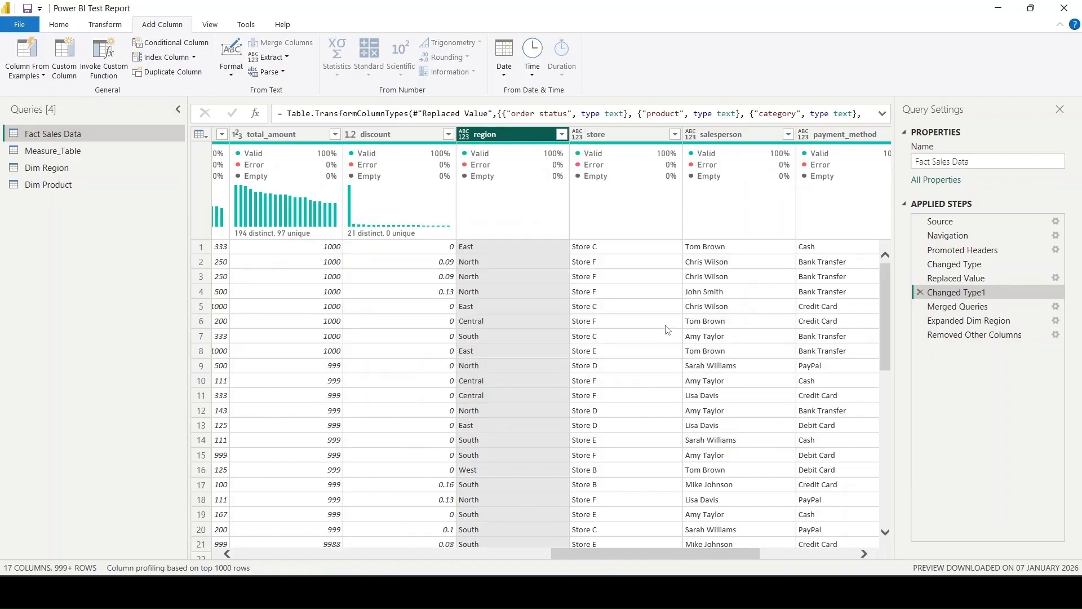
{"action": "left_click", "coordinate": [577, 136]}
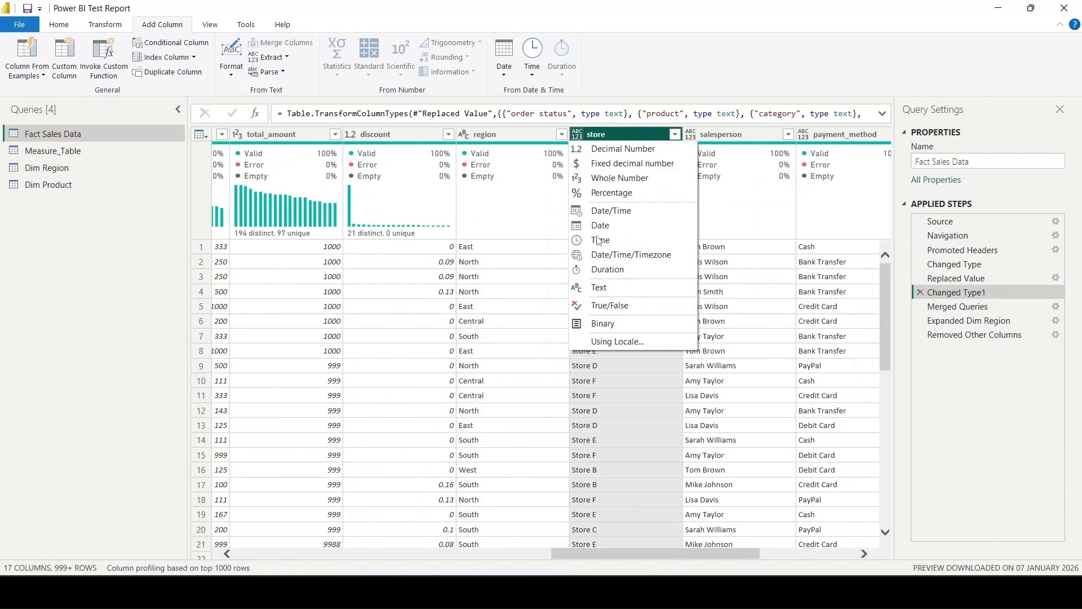
{"action": "left_click", "coordinate": [601, 295]}
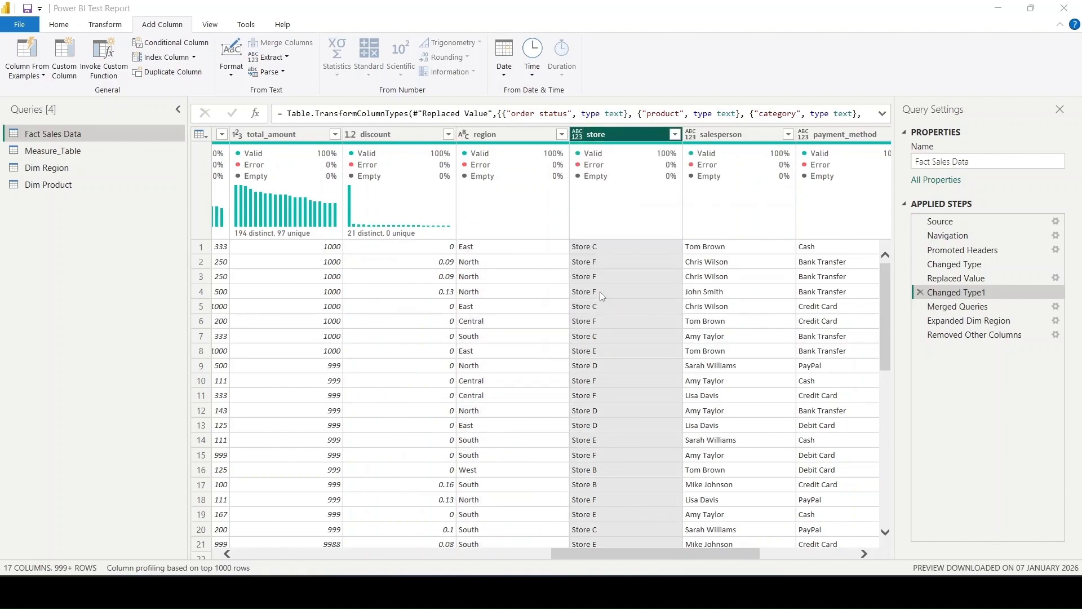
{"action": "left_click", "coordinate": [674, 330]}
- Set the salesperson and payment_method columns to the Text data type in Changed Type1
{"action": "left_click", "coordinate": [691, 136]}
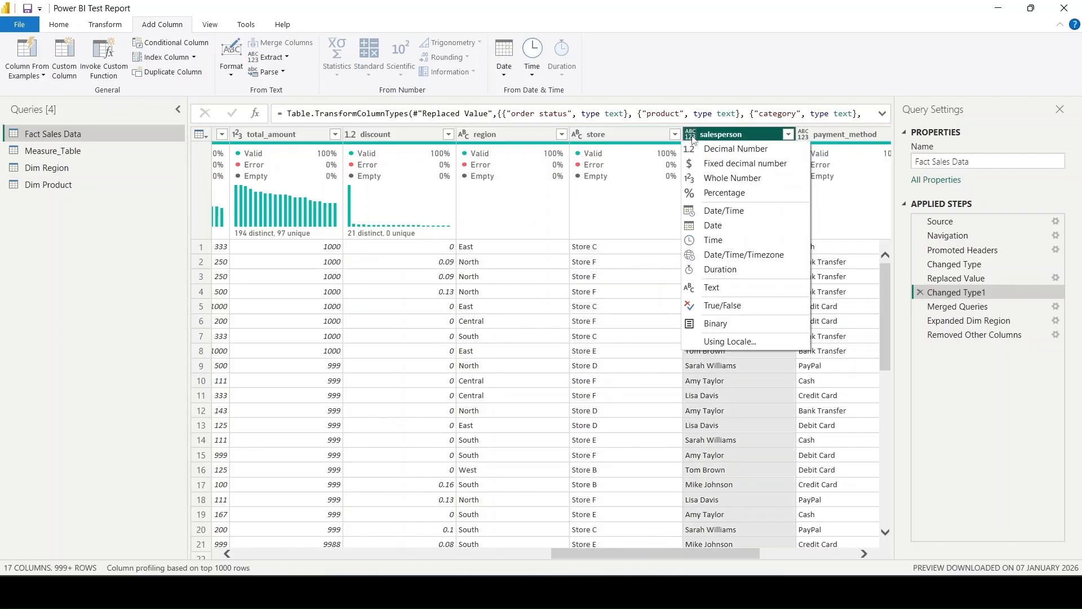
{"action": "left_click", "coordinate": [713, 288]}
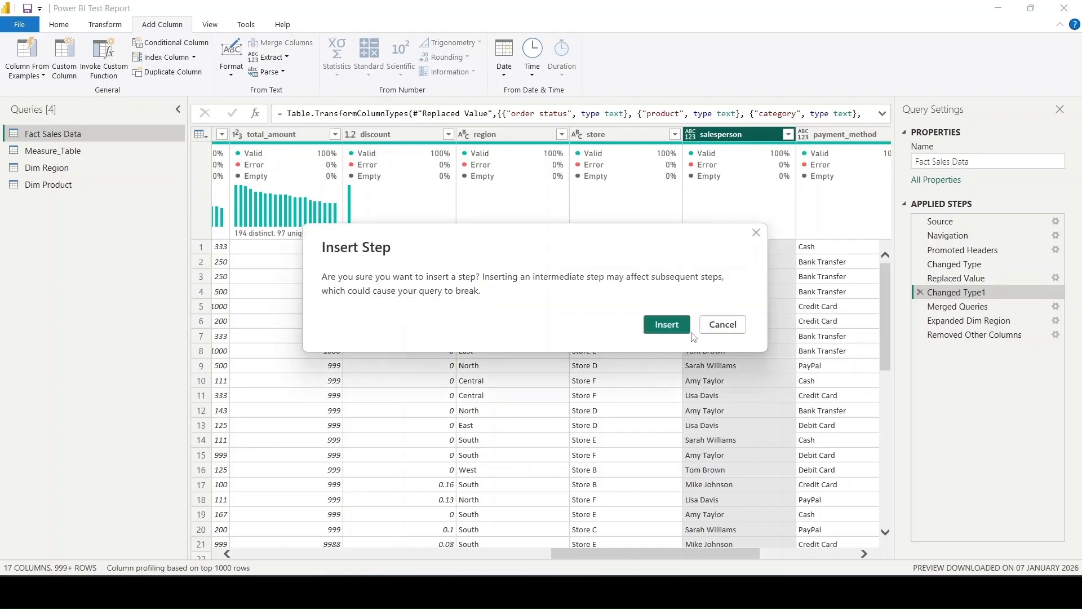
{"action": "left_click", "coordinate": [672, 325]}
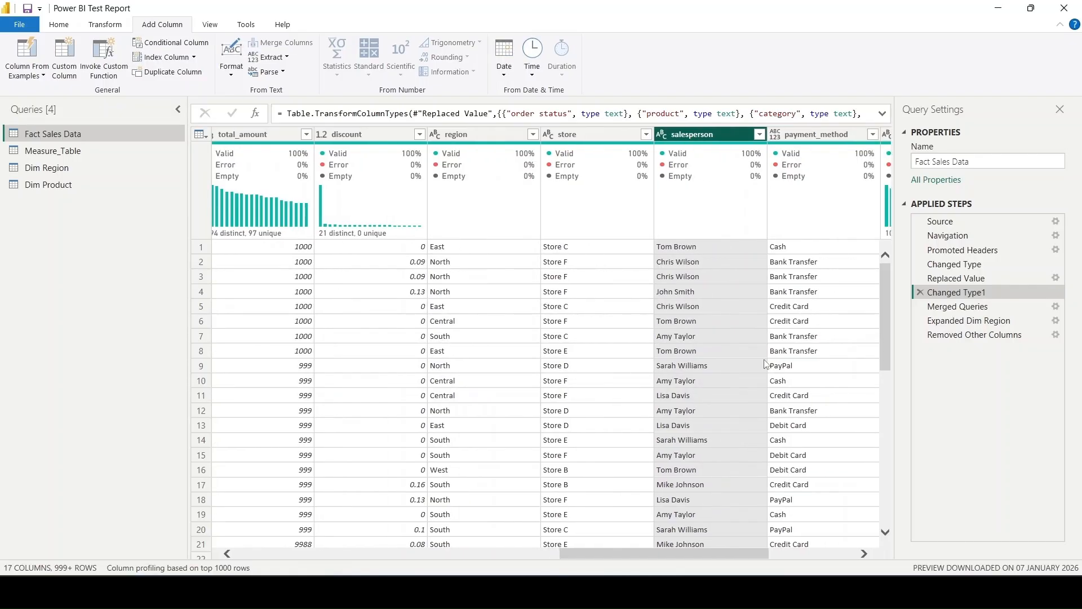
{"action": "scroll", "coordinate": [765, 365], "scroll_direction": "right", "scroll_amount": 5}
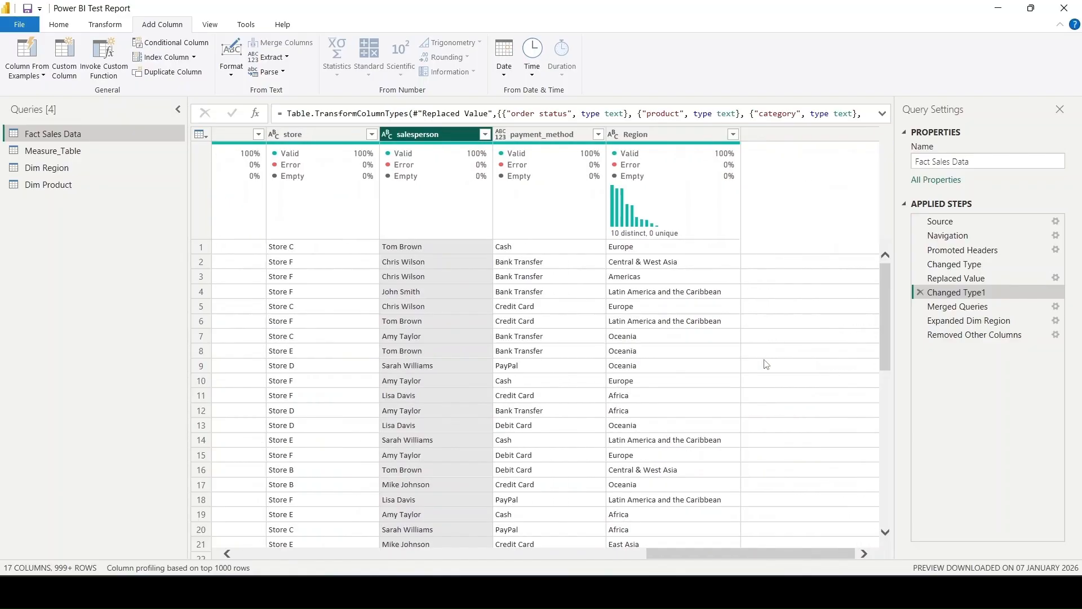
{"action": "left_click", "coordinate": [501, 136]}
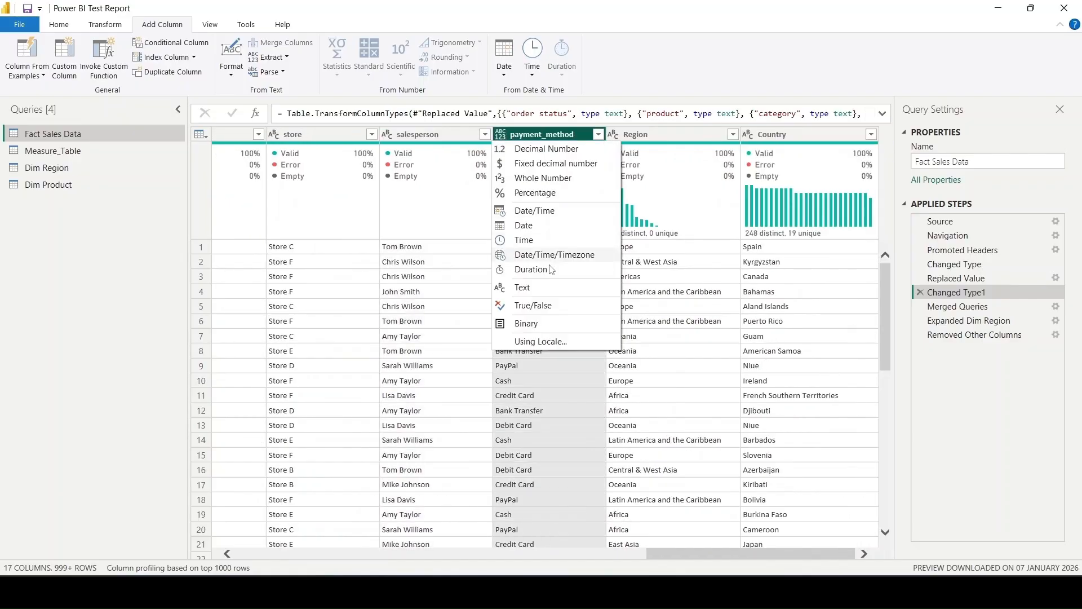
{"action": "left_click", "coordinate": [522, 288]}
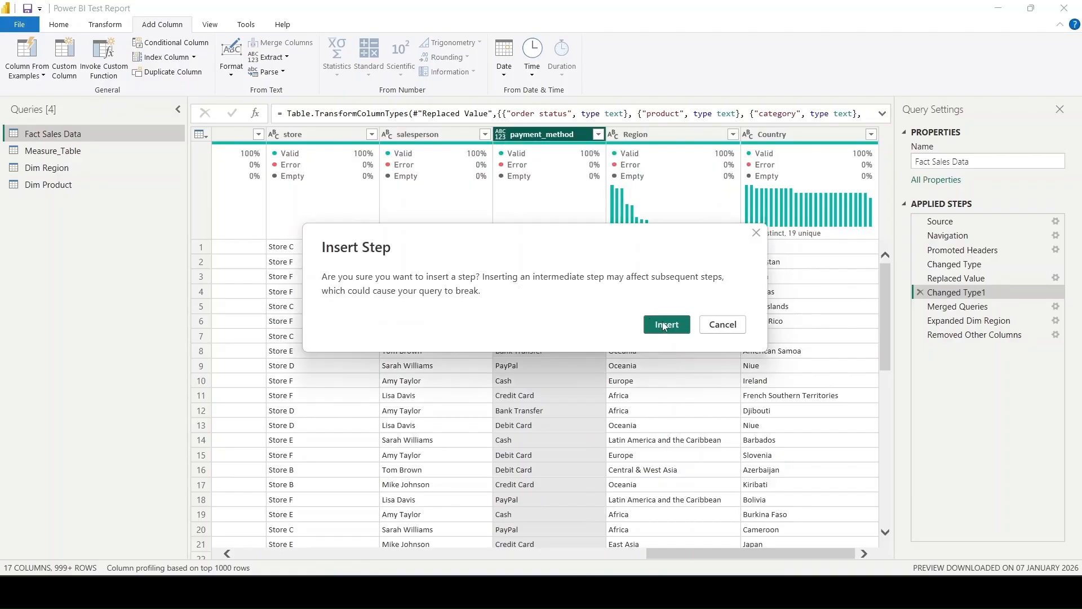
{"action": "left_click", "coordinate": [664, 325]}
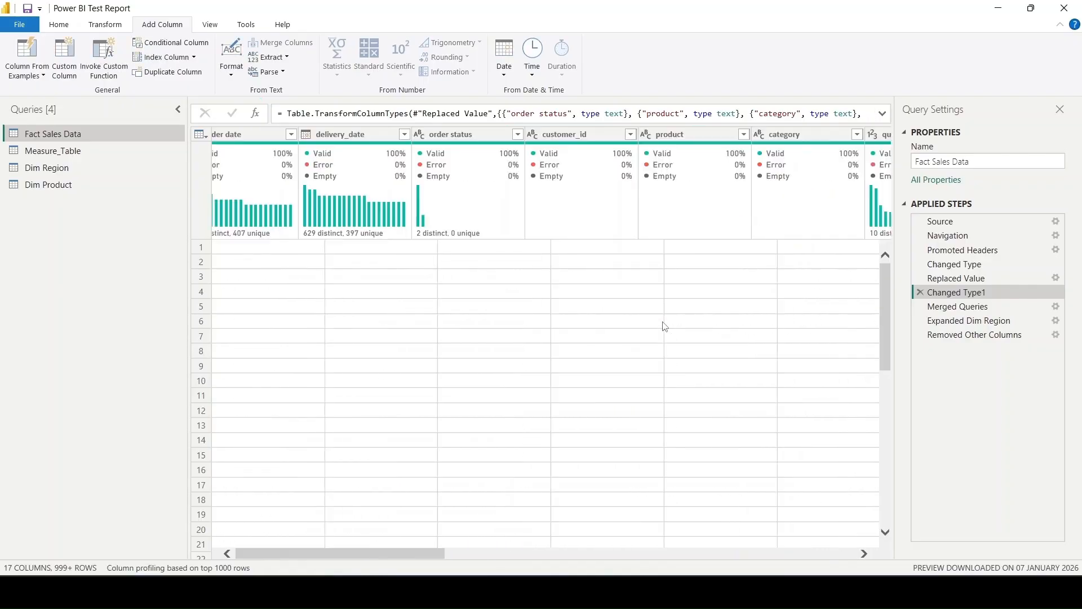
{"action": "left_click", "coordinate": [990, 321]}
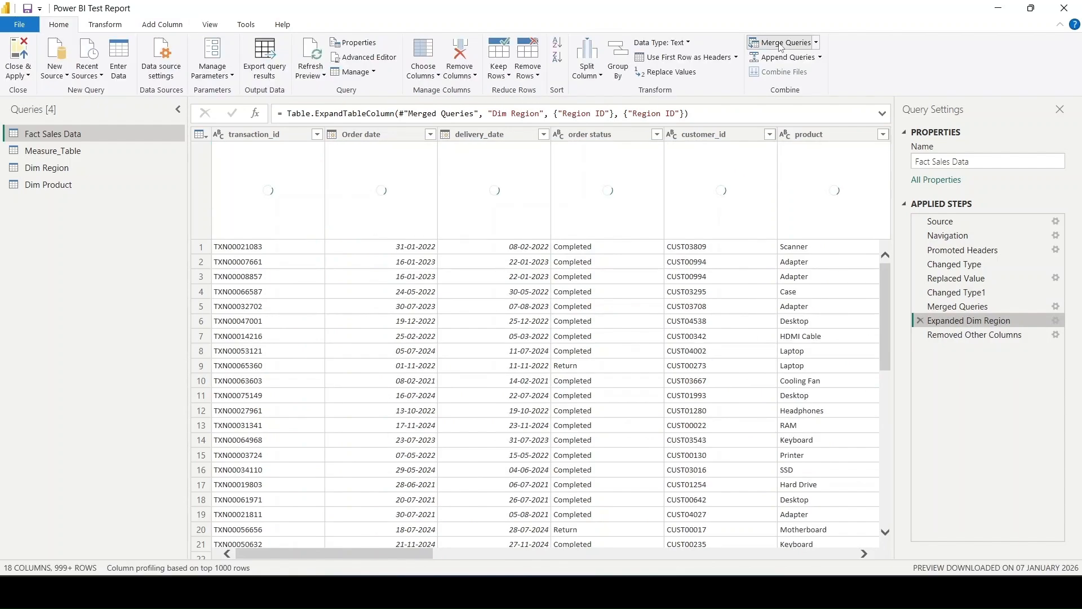
{"action": "left_click", "coordinate": [779, 44]}
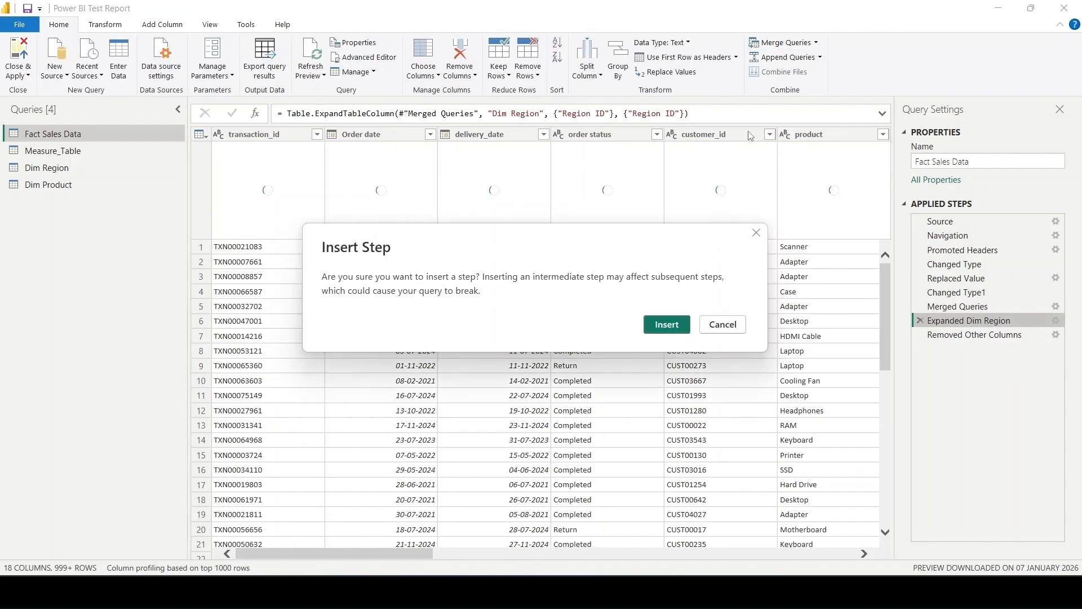
{"action": "left_click", "coordinate": [667, 325]}
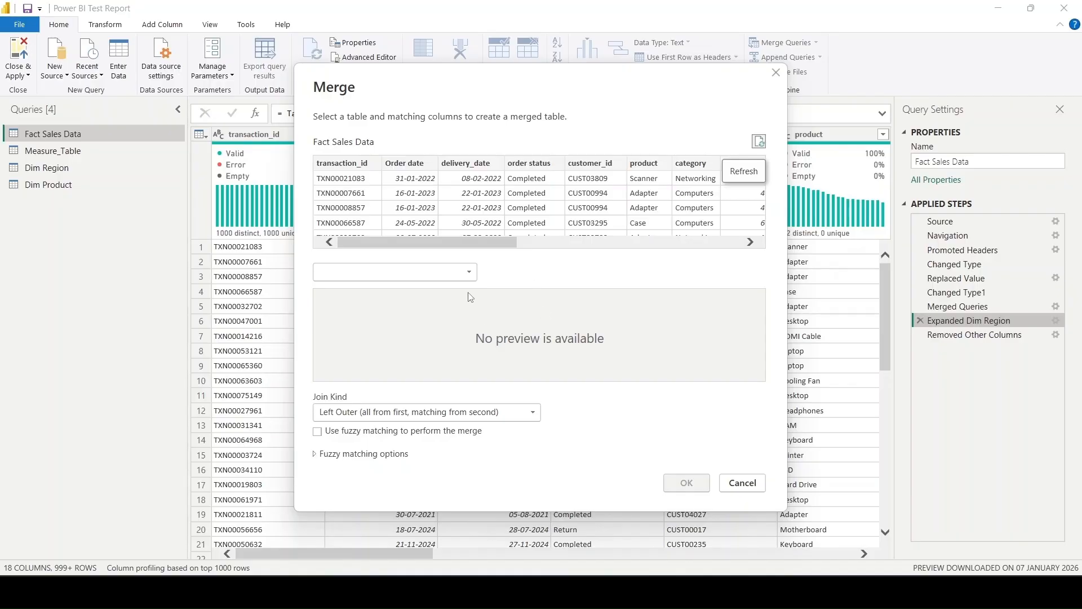
{"action": "left_click", "coordinate": [467, 275]}
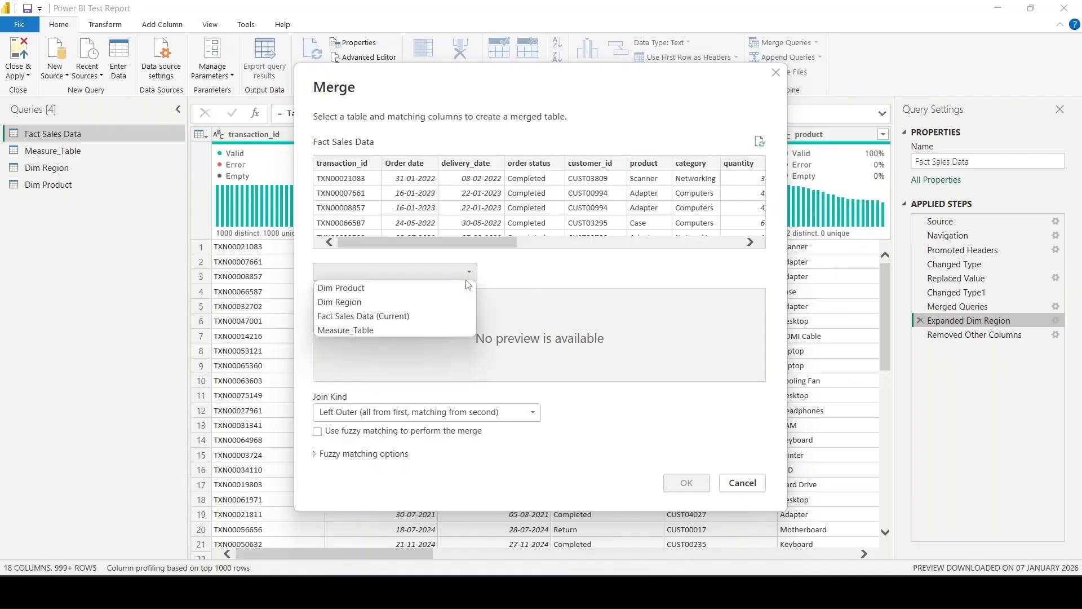
{"action": "left_click", "coordinate": [411, 286]}
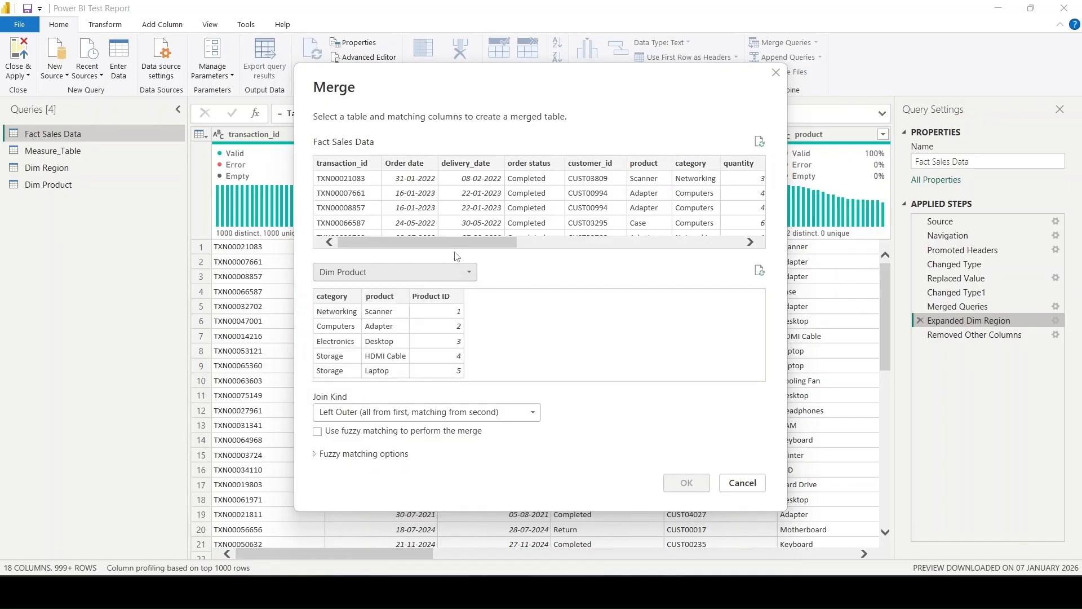
{"action": "left_click", "coordinate": [738, 487]}
- Insert a merge step after Expanded Dim Region in Fact Sales Data, choosing Dim Product as the second table
{"action": "left_click", "coordinate": [62, 191]}
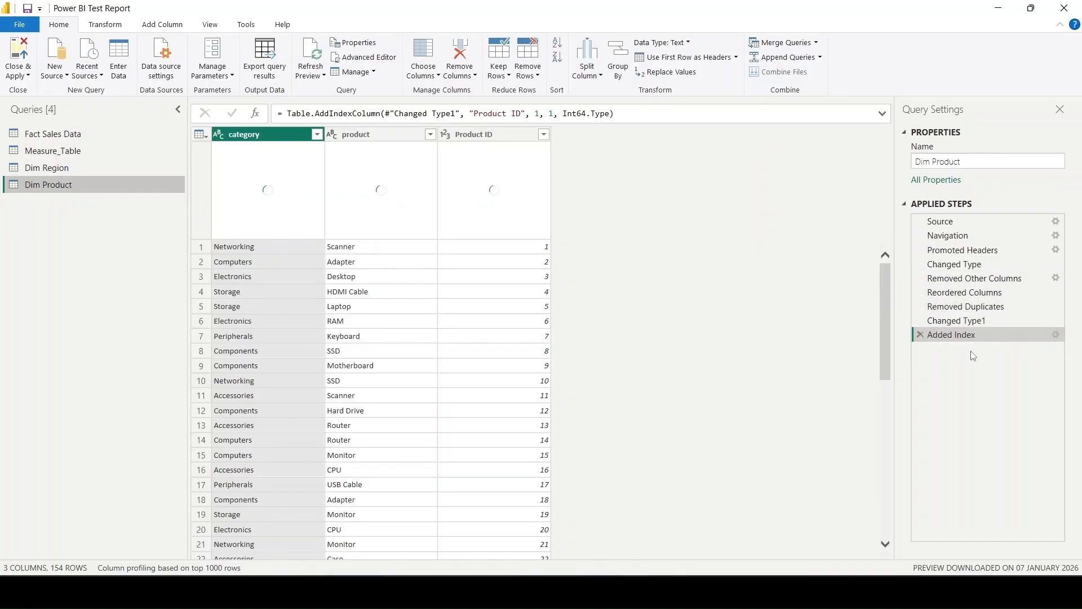
{"action": "left_click", "coordinate": [71, 138]}
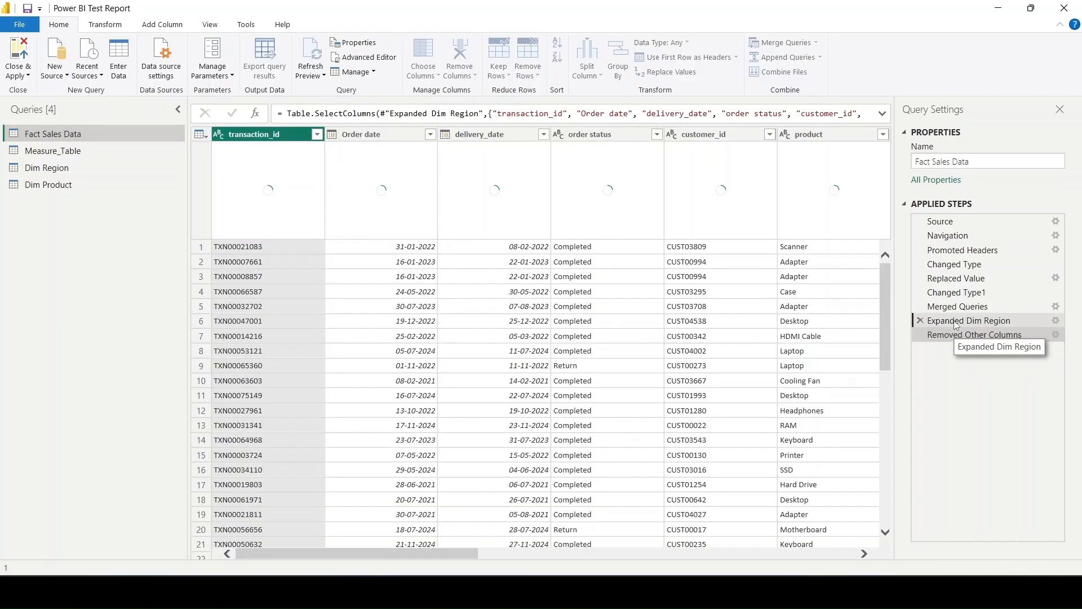
{"action": "left_click", "coordinate": [957, 325]}
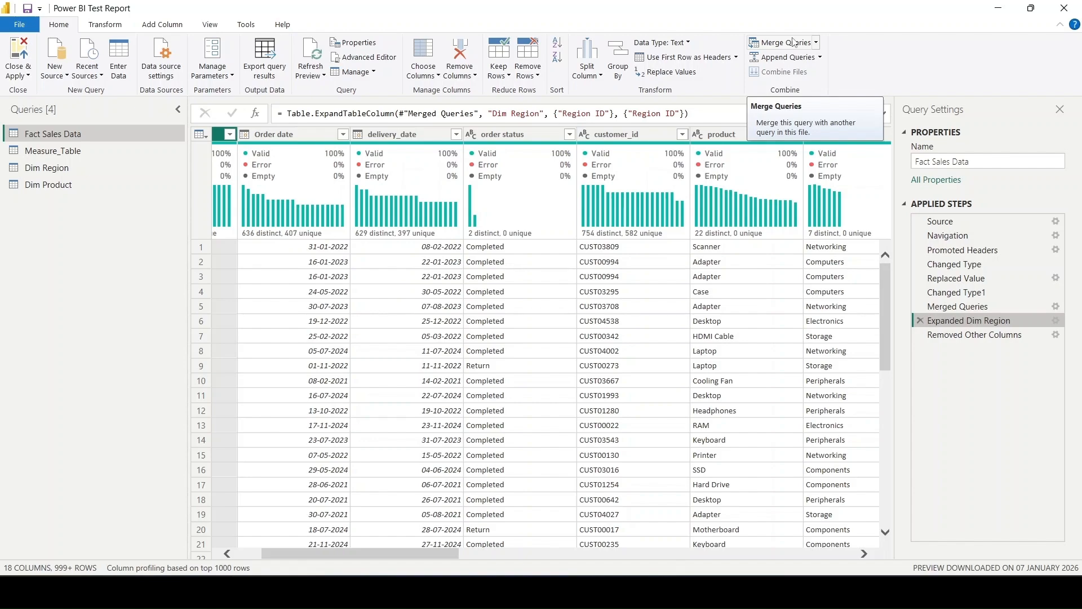
{"action": "left_click", "coordinate": [792, 43]}
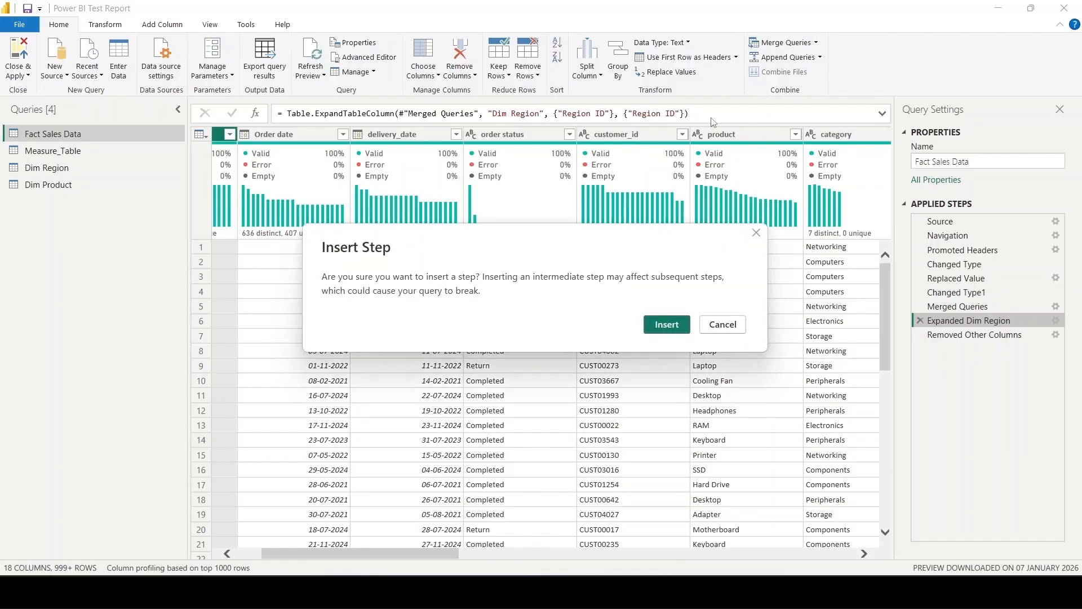
{"action": "left_click", "coordinate": [668, 327]}
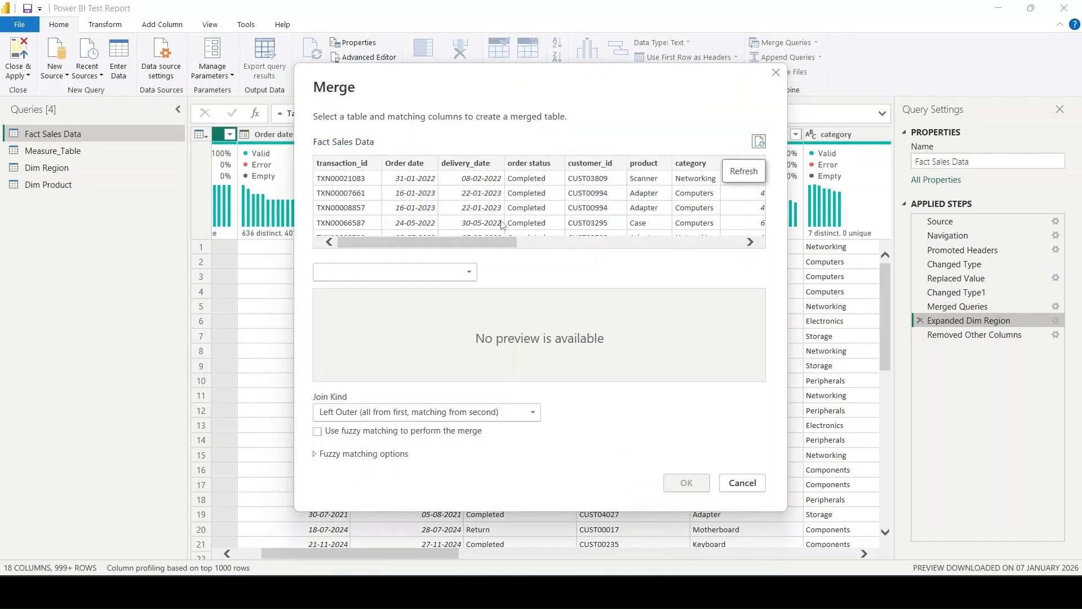
{"action": "left_click", "coordinate": [432, 273]}
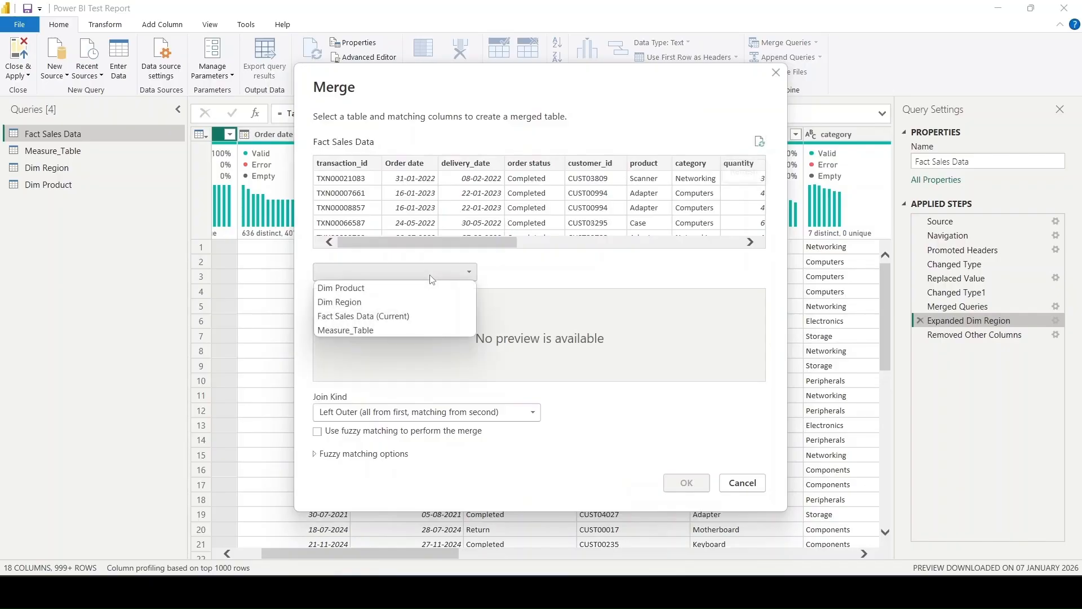
{"action": "left_click", "coordinate": [397, 289]}
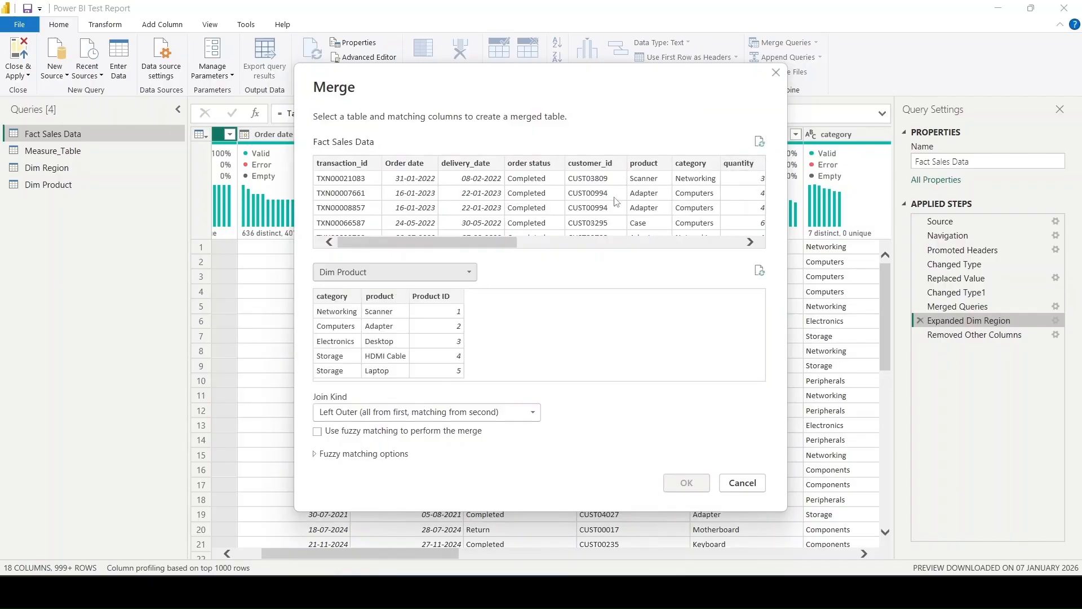
- Match product and category, in that order, in both tables and create the Left Outer merge
{"action": "left_click", "coordinate": [655, 164]}
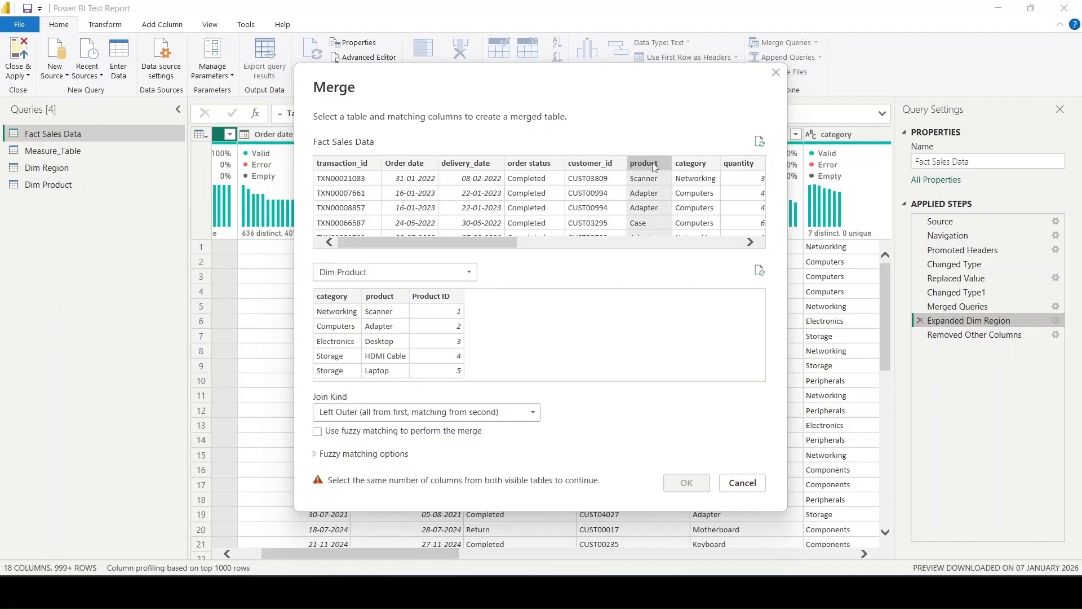
{"action": "left_click", "coordinate": [693, 165], "text": "ctrl"}
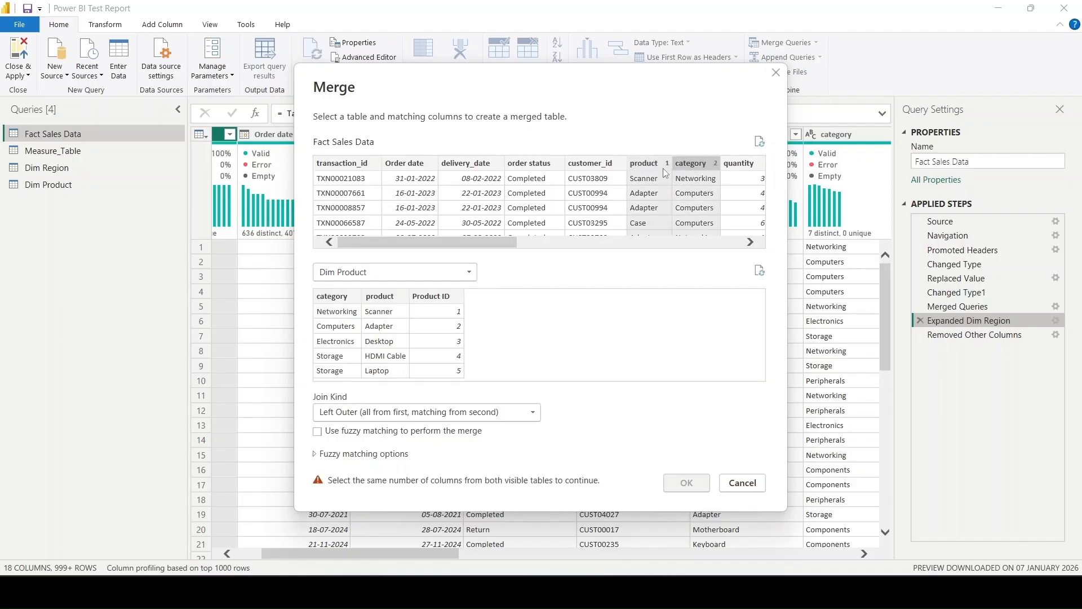
{"action": "left_click", "coordinate": [380, 297]}
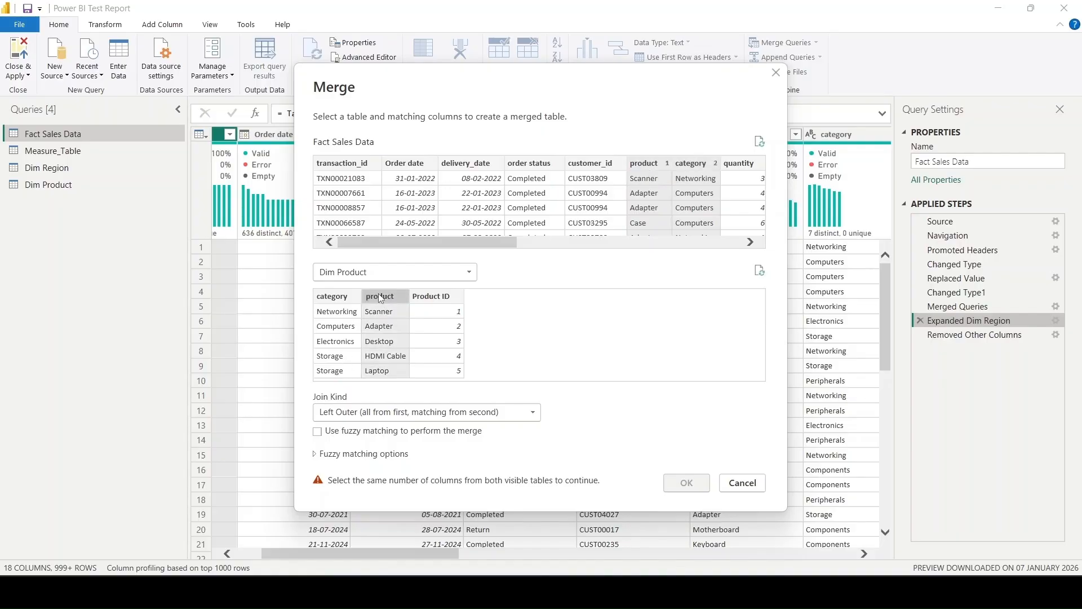
{"action": "left_click", "coordinate": [339, 299], "text": "ctrl"}
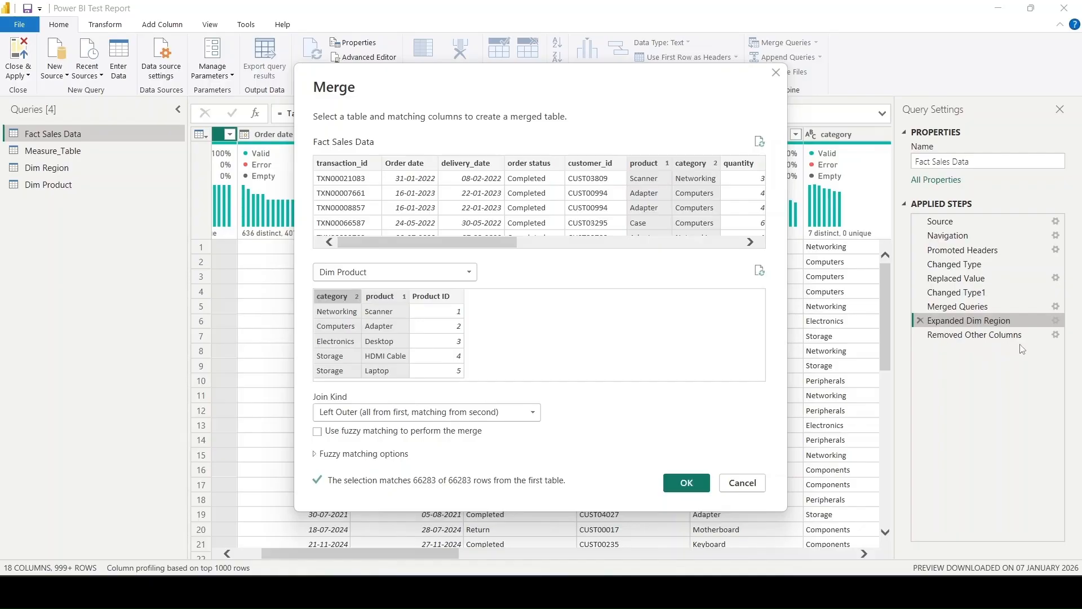
{"action": "left_click", "coordinate": [686, 483]}
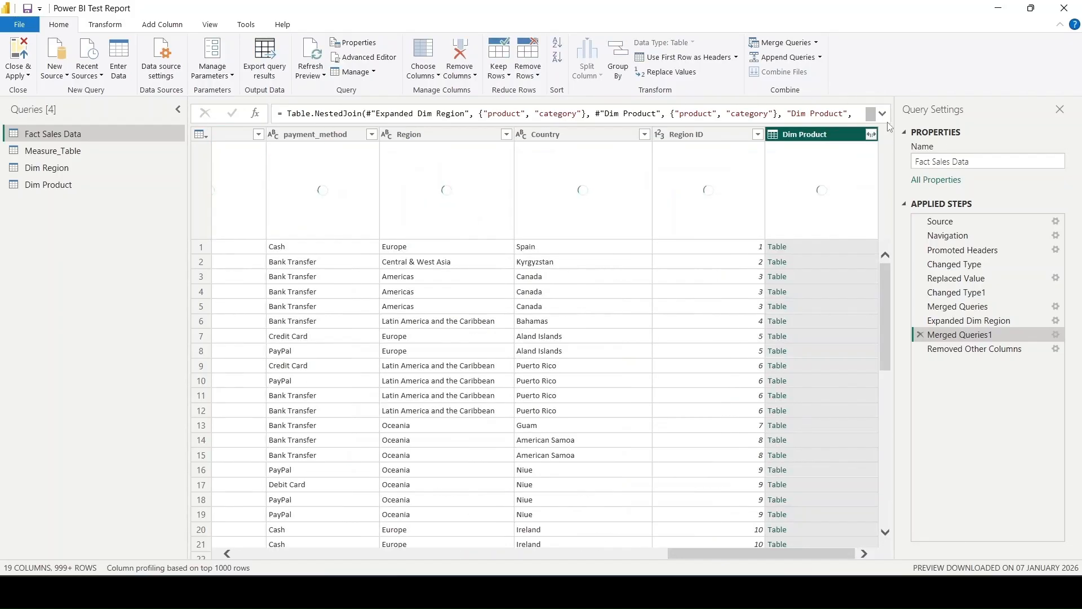
- Expand the merged Dim Product column to only Product ID without the original column name prefix, accepting the step insertion
{"action": "left_click", "coordinate": [871, 135]}
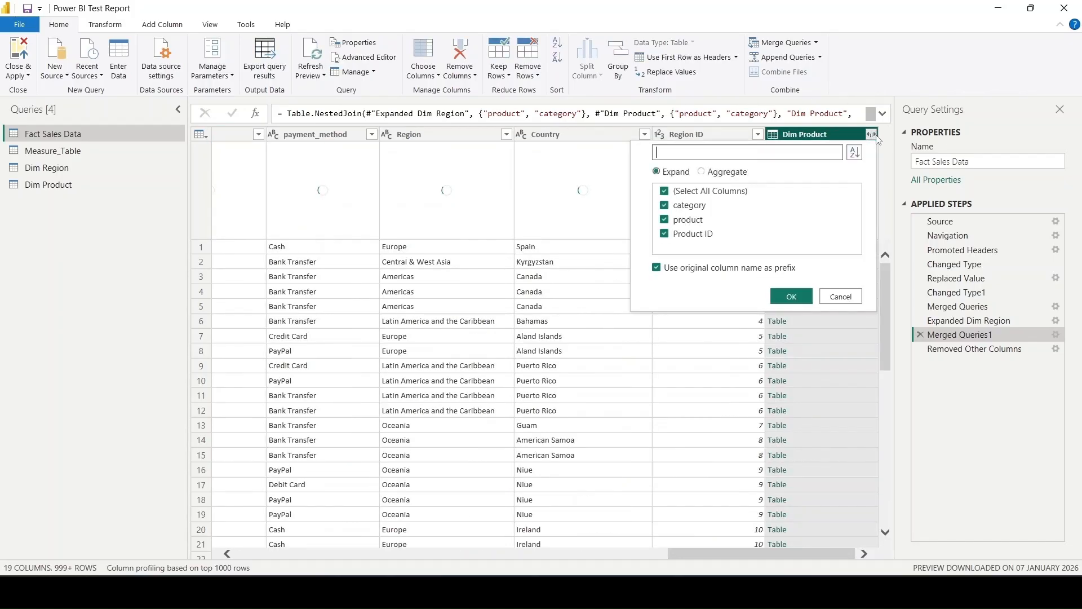
{"action": "left_click", "coordinate": [740, 192]}
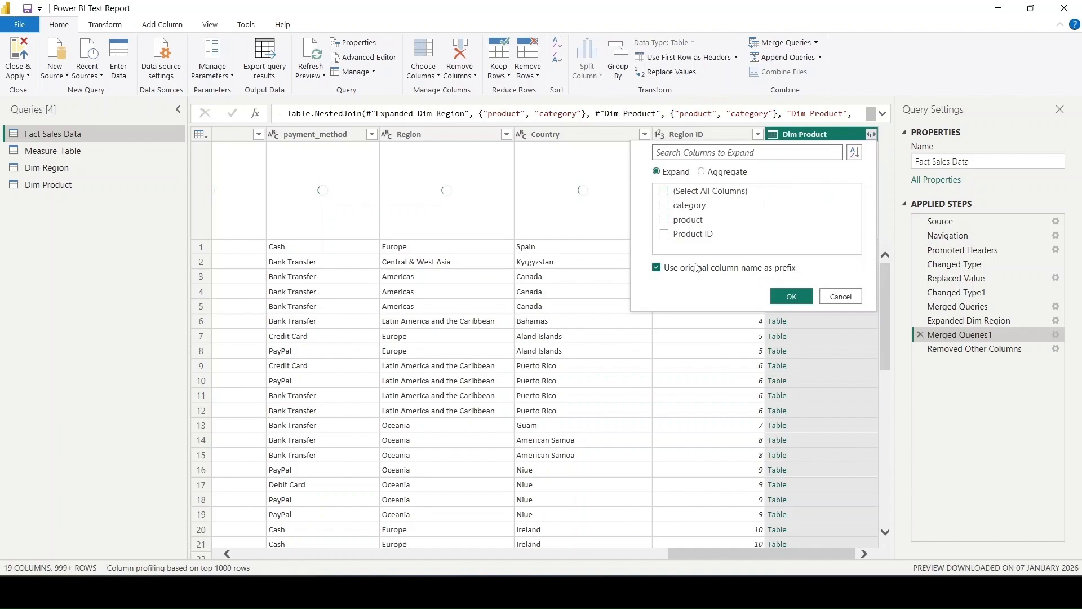
{"action": "left_click", "coordinate": [692, 239]}
{"action": "left_click", "coordinate": [792, 297]}
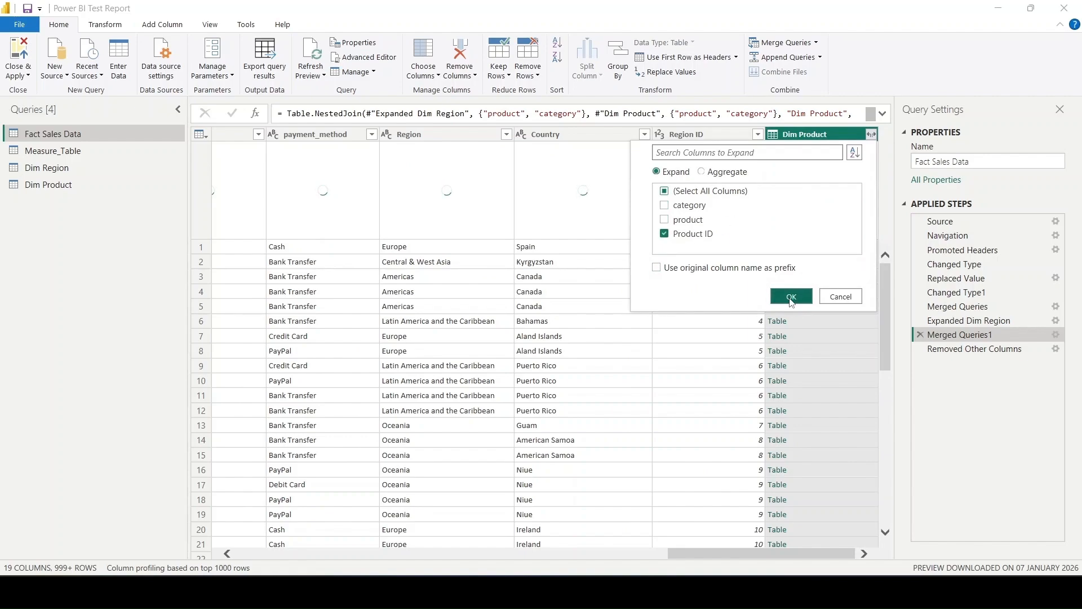
{"action": "left_click", "coordinate": [678, 327]}
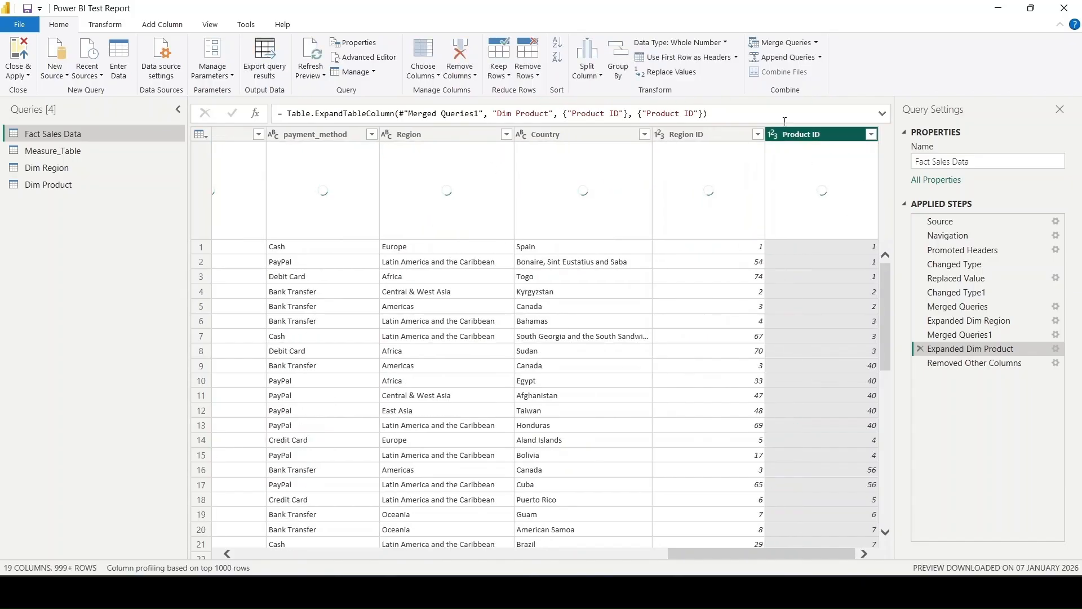
- Exclude the product and category columns from the columns kept in the Removed Other Columns step of Fact Sales Data
{"action": "left_click", "coordinate": [973, 366]}
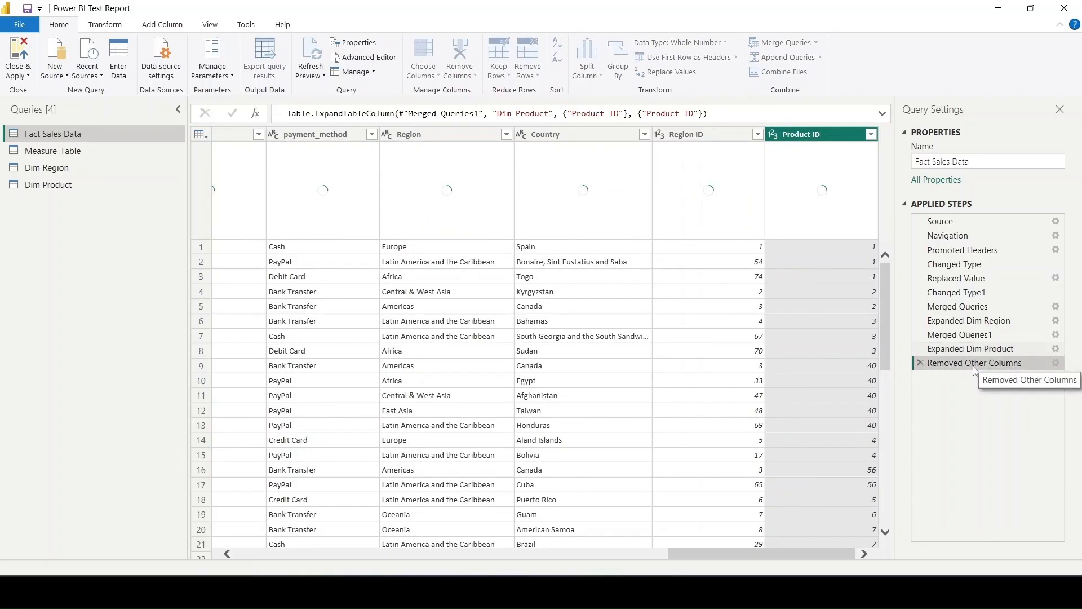
{"action": "left_click", "coordinate": [1055, 364]}
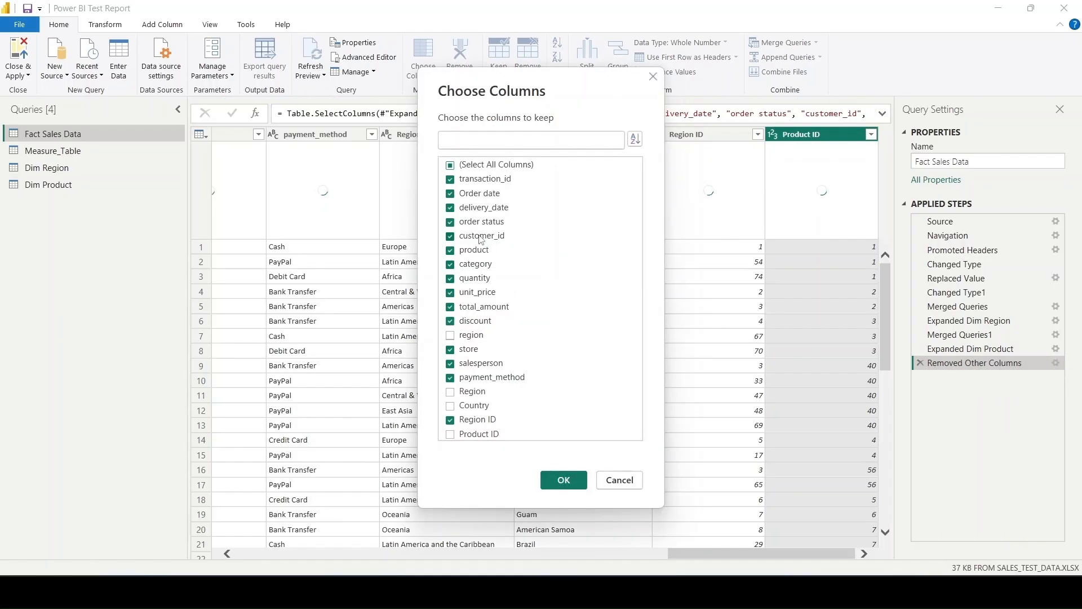
{"action": "left_click", "coordinate": [484, 253]}
{"action": "left_click", "coordinate": [482, 264]}
{"action": "left_click", "coordinate": [565, 481]}
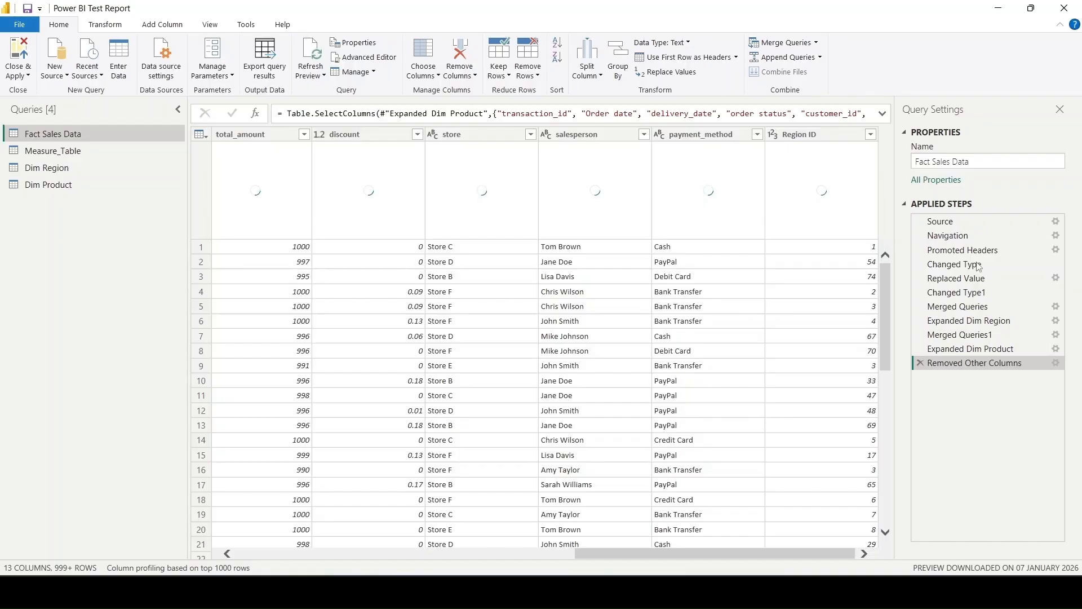
- Add Product ID to the columns kept in the Removed Other Columns step
{"action": "left_click", "coordinate": [1055, 364]}
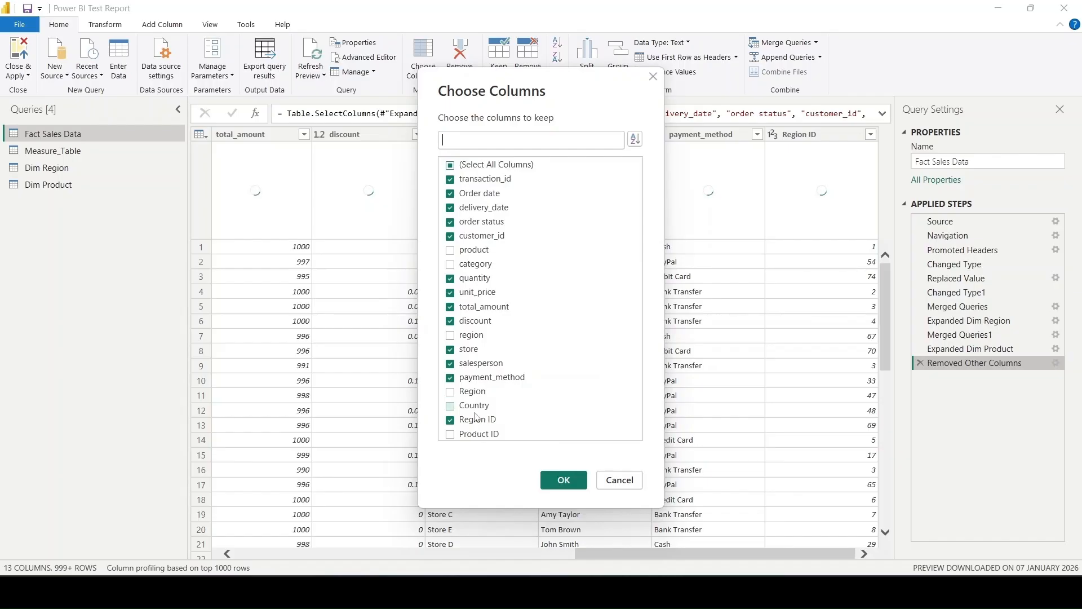
{"action": "left_click", "coordinate": [464, 433]}
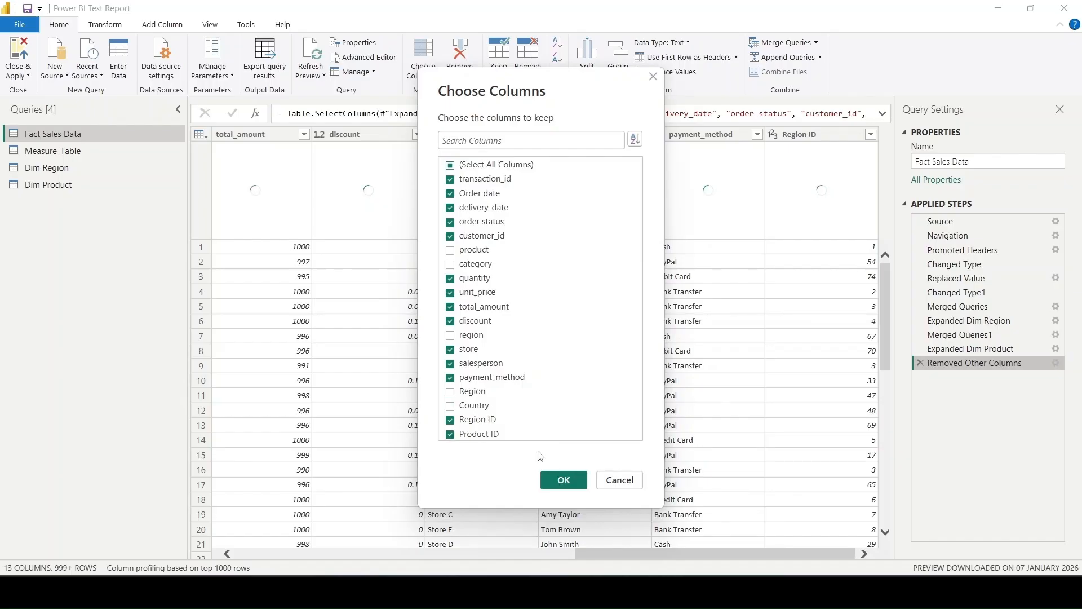
{"action": "left_click", "coordinate": [565, 479]}
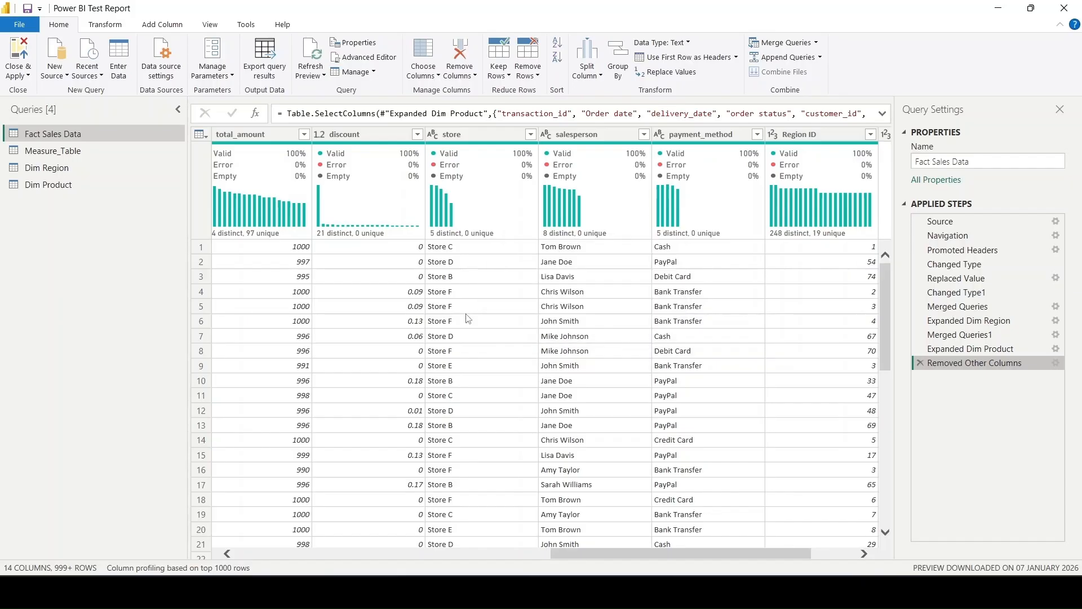
- Examine the remaining columns of Fact Sales Data from transaction_id through to the ID columns
{"action": "scroll", "coordinate": [467, 319], "scroll_direction": "left", "scroll_amount": 15}
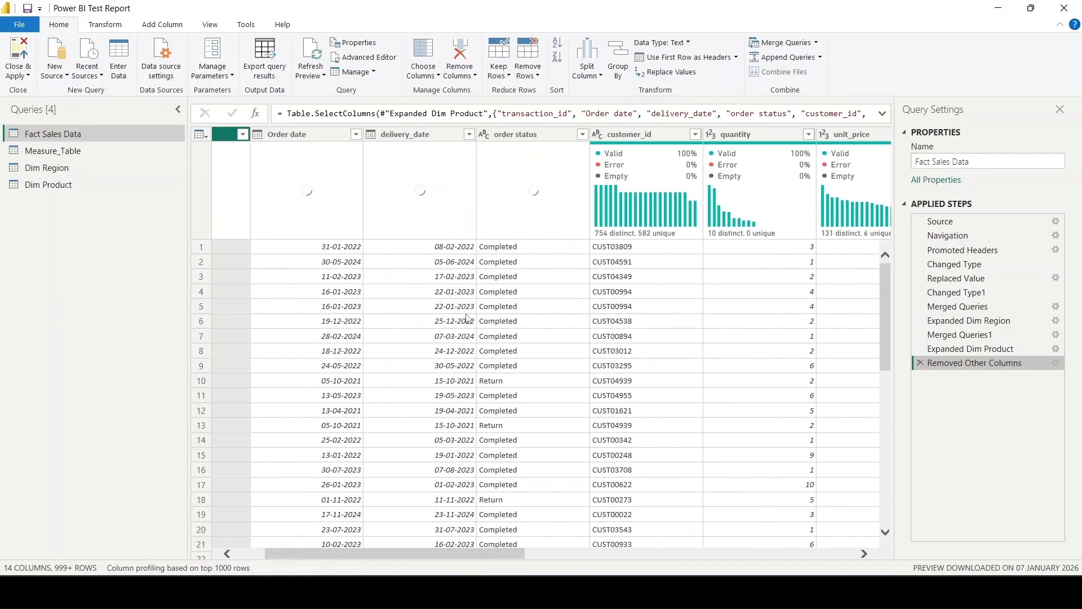
{"action": "scroll", "coordinate": [476, 295], "scroll_direction": "left", "scroll_amount": 2}
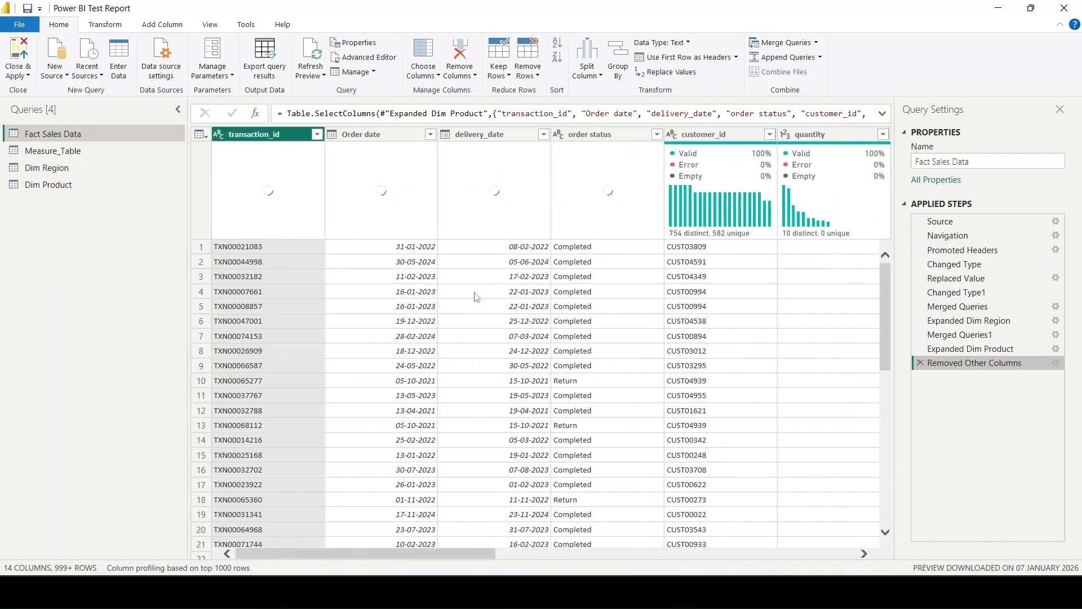
{"action": "scroll", "coordinate": [476, 296], "scroll_direction": "right", "scroll_amount": 15}
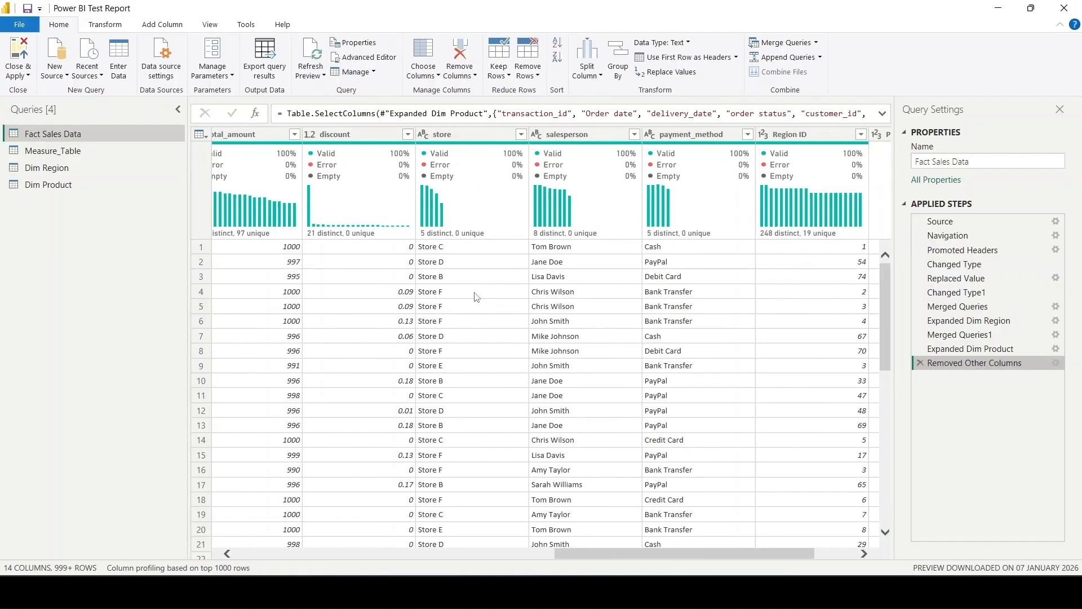
{"action": "scroll", "coordinate": [476, 297], "scroll_direction": "right", "scroll_amount": 1}
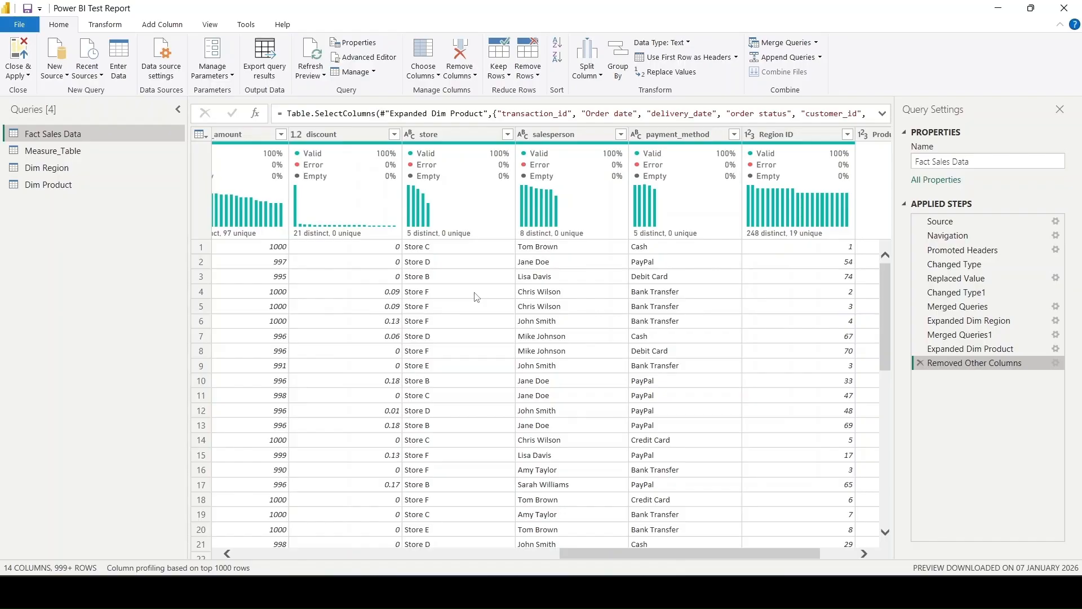
{"action": "scroll", "coordinate": [476, 297], "scroll_direction": "left", "scroll_amount": 3}
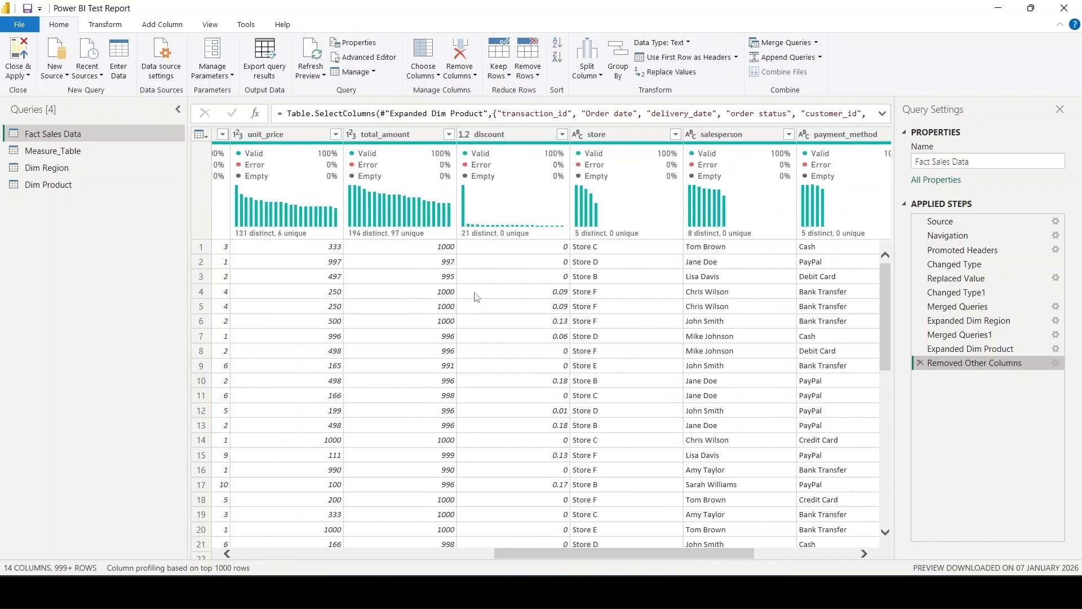
{"action": "scroll", "coordinate": [476, 297], "scroll_direction": "right", "scroll_amount": 2}
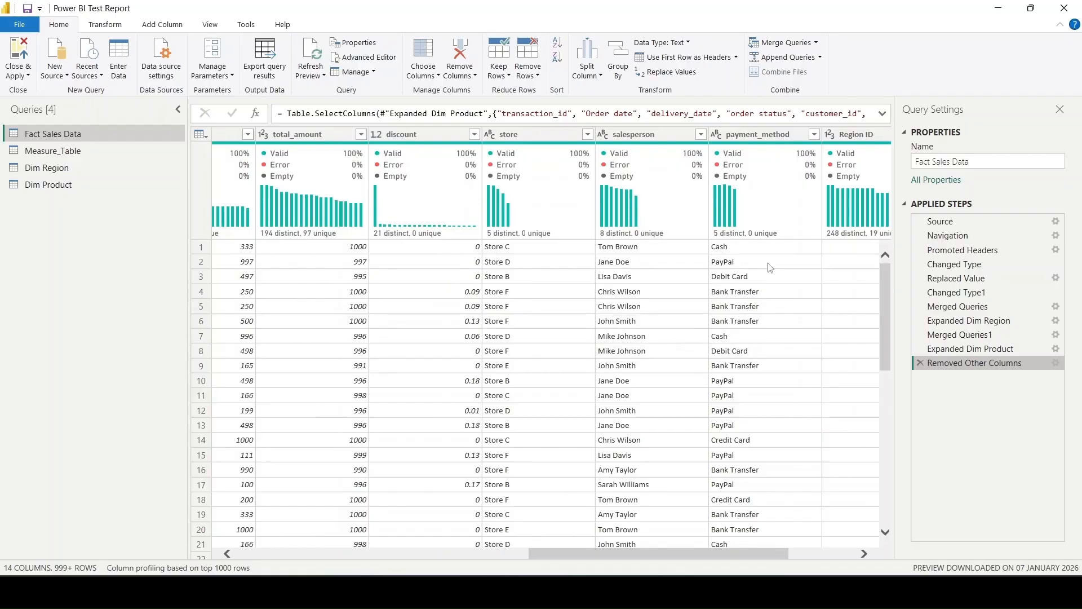
{"action": "scroll", "coordinate": [566, 368], "scroll_direction": "left", "scroll_amount": 10}
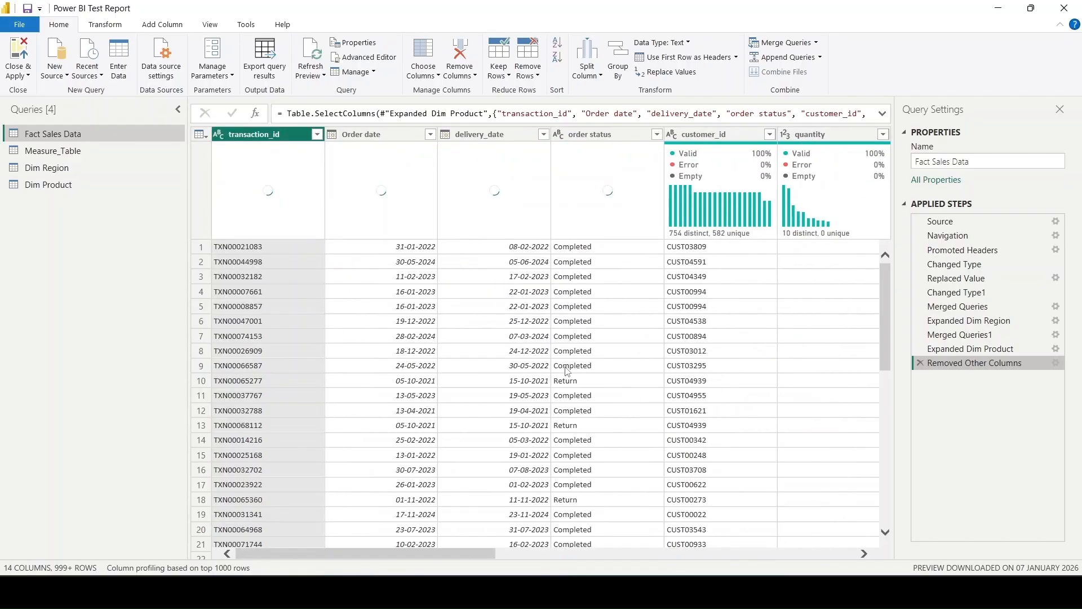
{"action": "scroll", "coordinate": [565, 367], "scroll_direction": "right", "scroll_amount": 5}
{"action": "scroll", "coordinate": [565, 367], "scroll_direction": "left", "scroll_amount": 5}
- Duplicate the Dim Region query and delete the Added Index and Removed Duplicates steps from the copy
{"action": "left_click", "coordinate": [63, 188]}
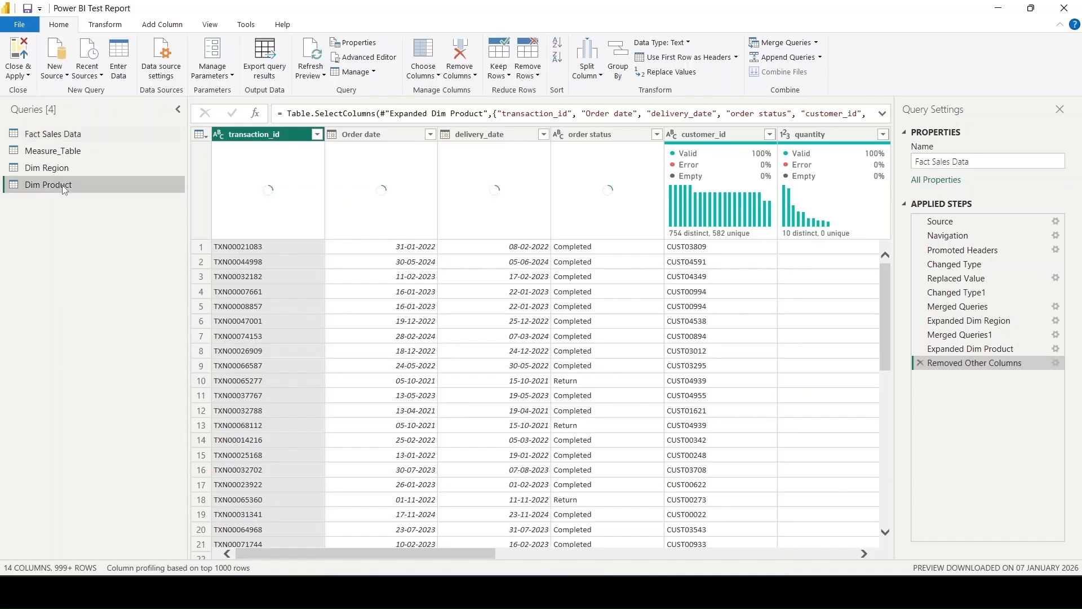
{"action": "left_click", "coordinate": [65, 169]}
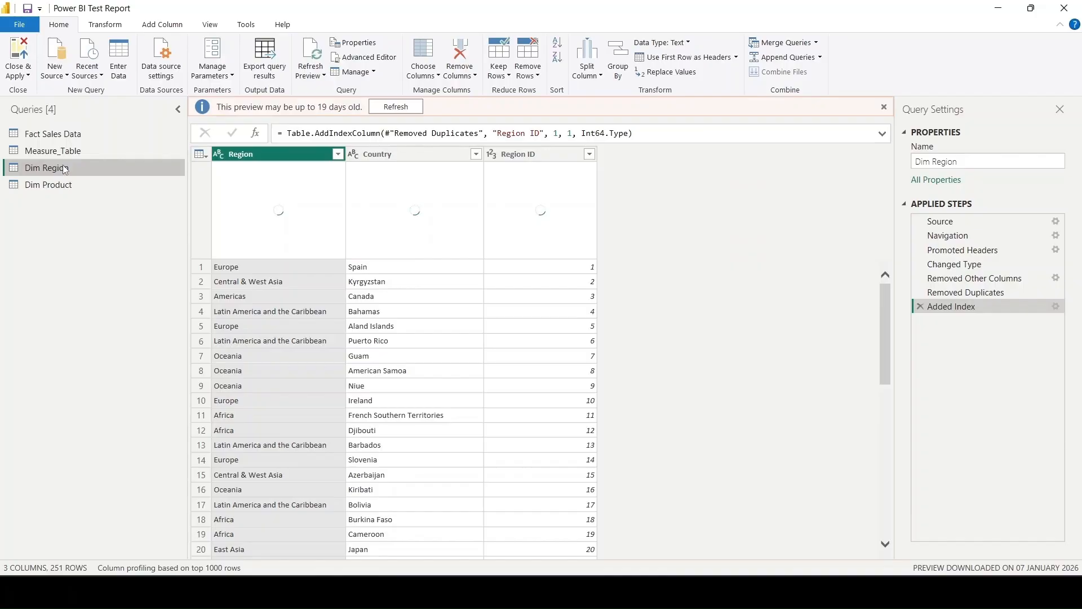
{"action": "right_click", "coordinate": [87, 169]}
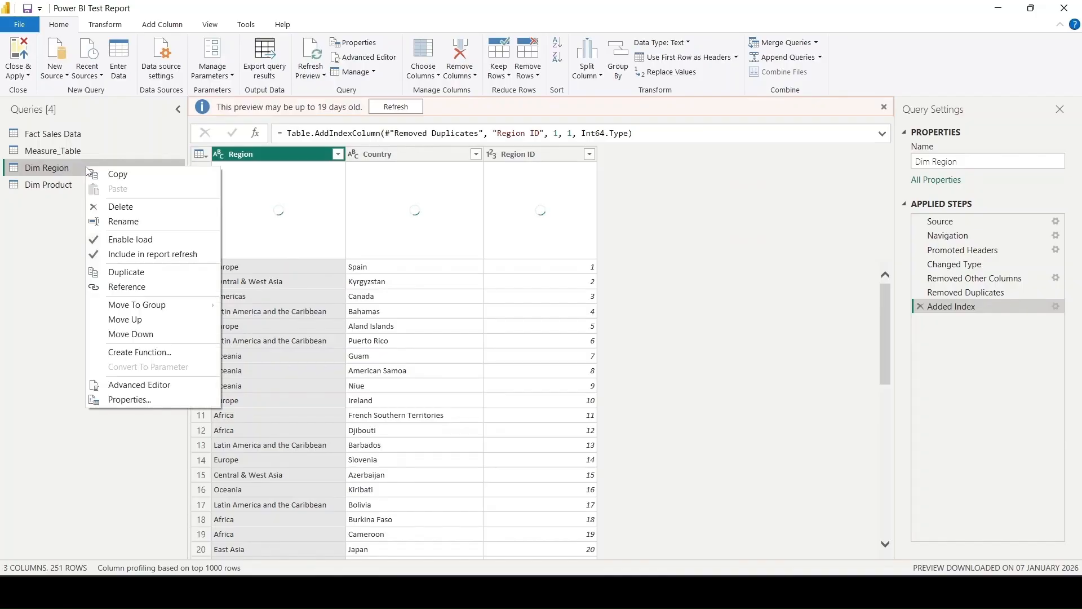
{"action": "left_click", "coordinate": [145, 273]}
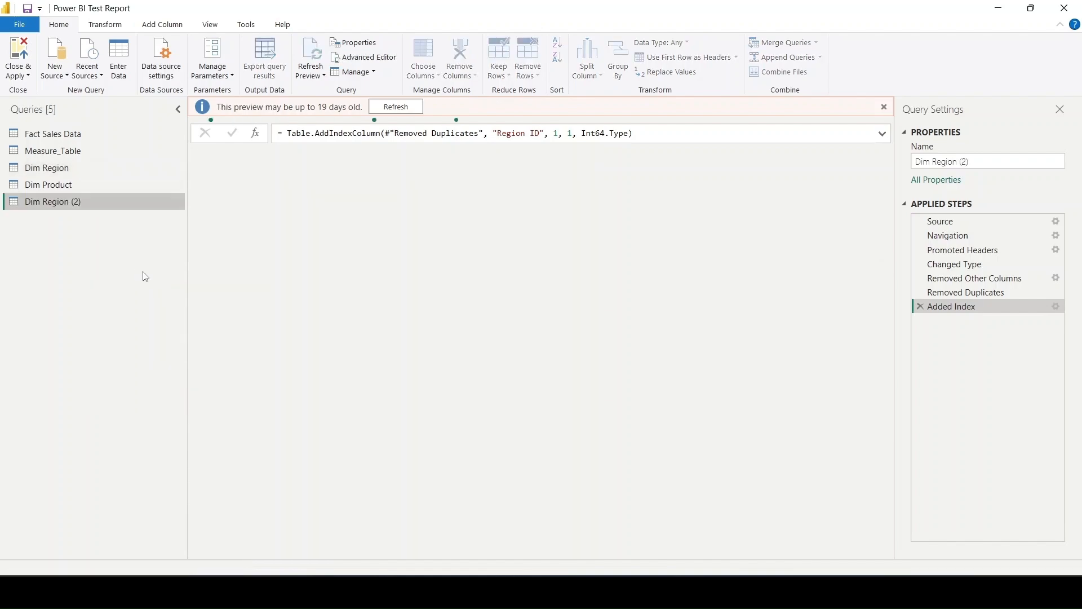
{"action": "left_click", "coordinate": [921, 306]}
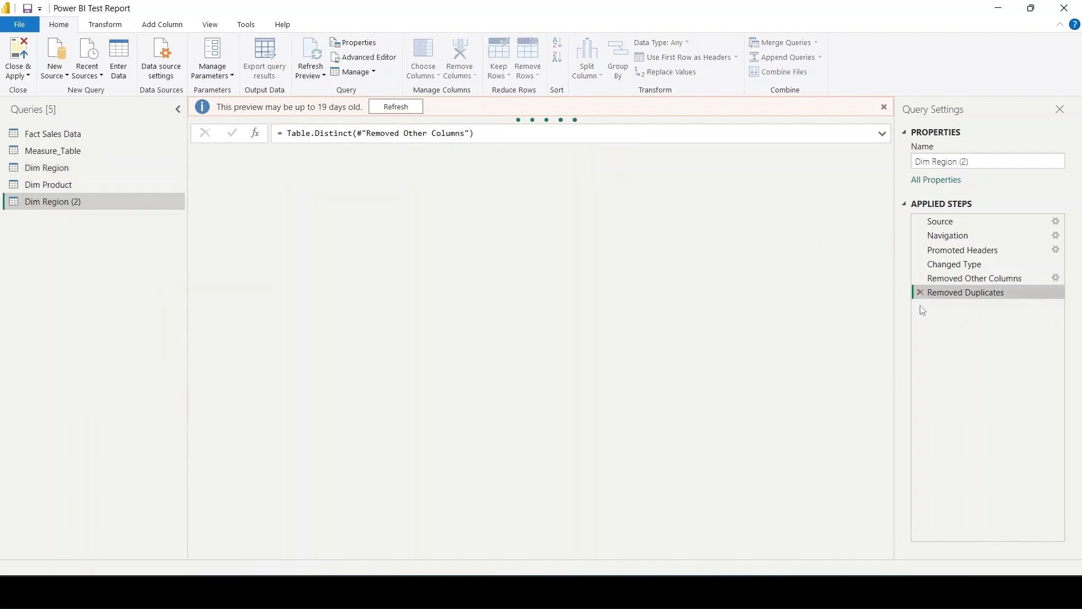
{"action": "left_click", "coordinate": [919, 293]}
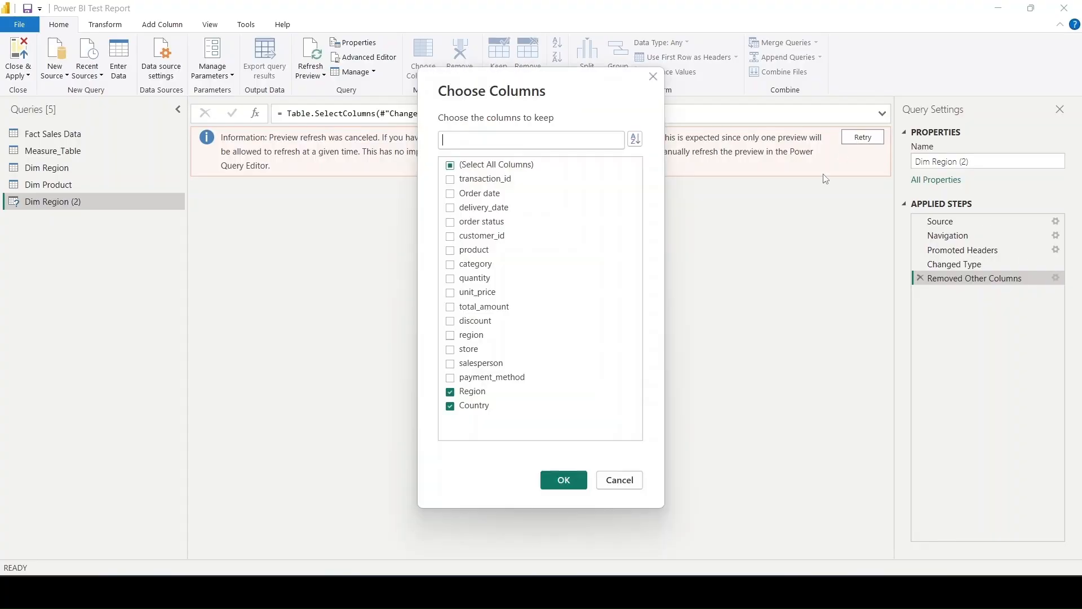
- Keep only the store and salesperson columns in the Removed Other Columns step of Dim Region (2)
{"action": "left_click", "coordinate": [473, 397]}
{"action": "left_click", "coordinate": [465, 406]}
{"action": "left_click", "coordinate": [466, 355]}
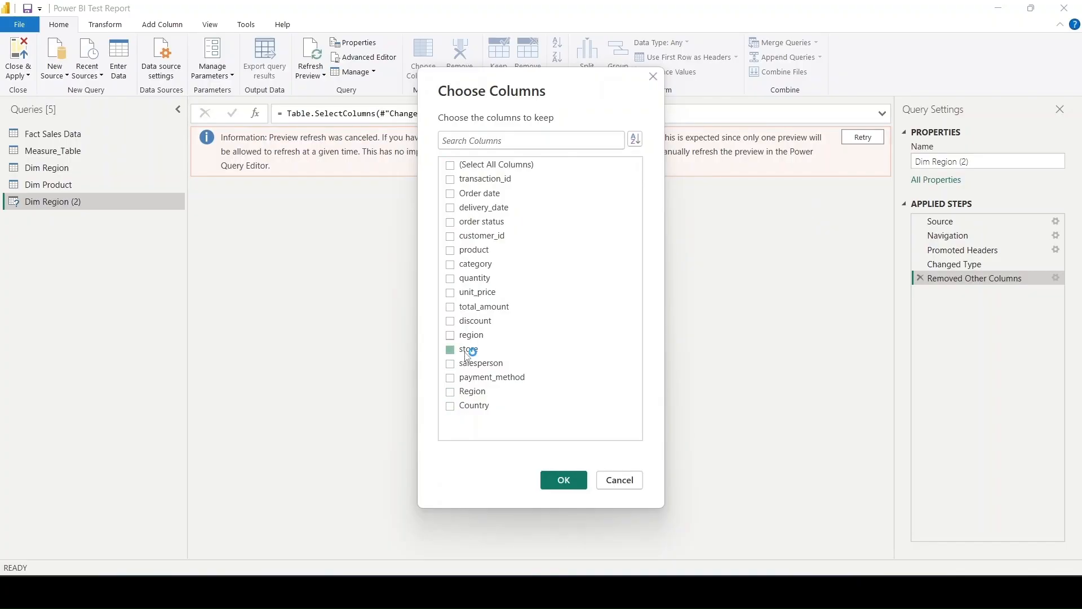
{"action": "left_click", "coordinate": [467, 366]}
{"action": "left_click", "coordinate": [563, 480]}
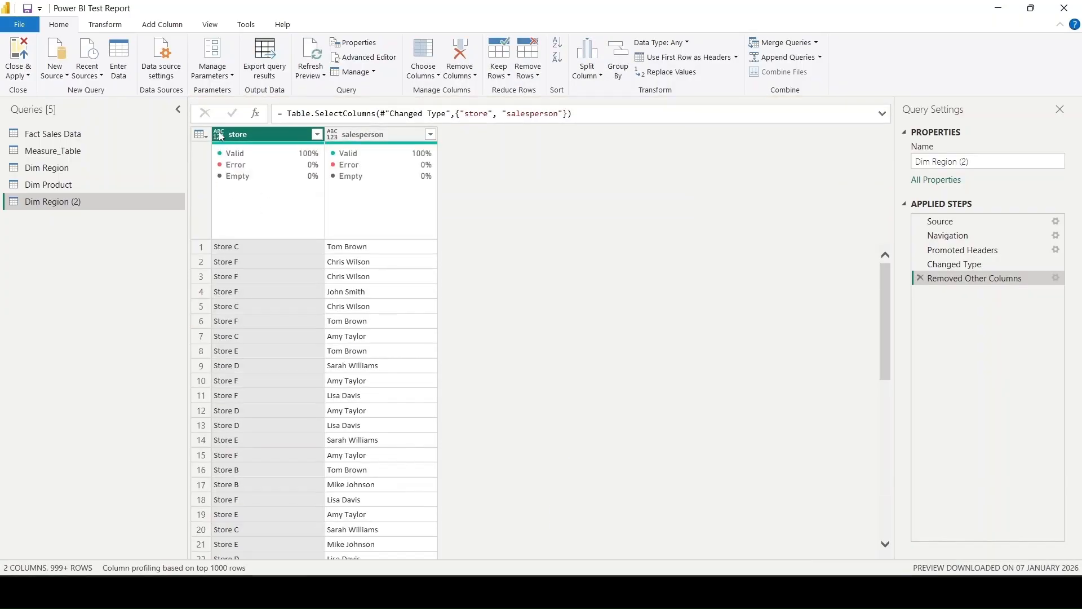
- Set the data type of the store and salesperson columns to Text
{"action": "left_click", "coordinate": [219, 136]}
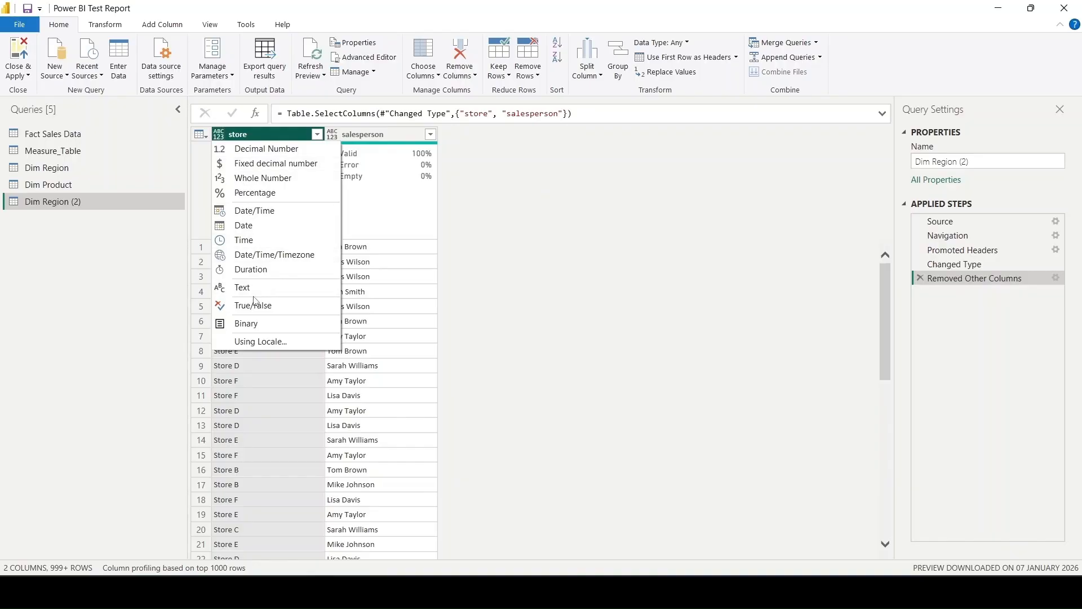
{"action": "left_click", "coordinate": [270, 288]}
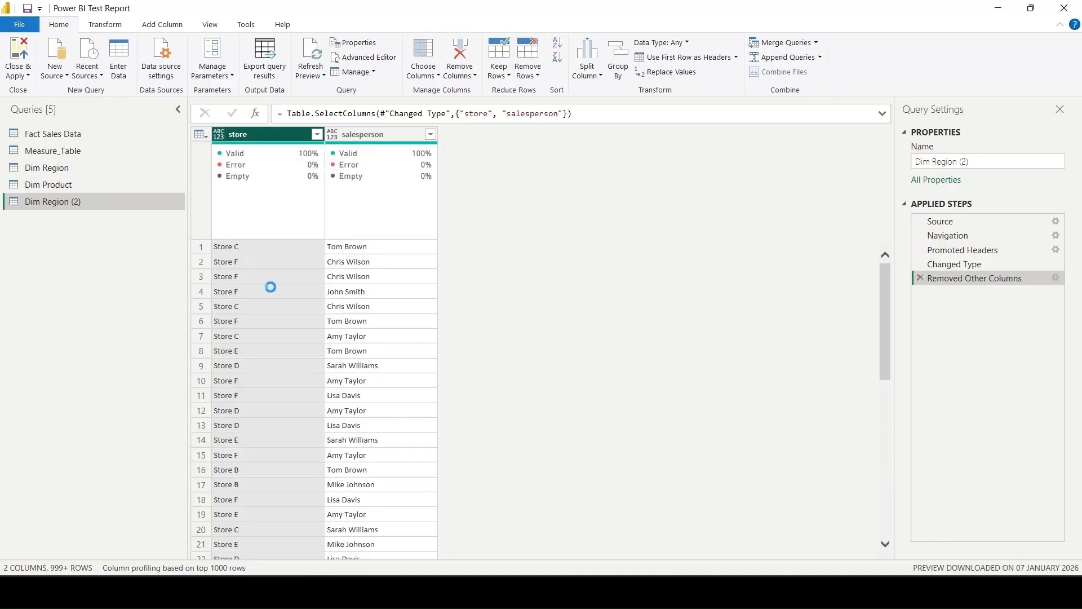
{"action": "left_click", "coordinate": [332, 135]}
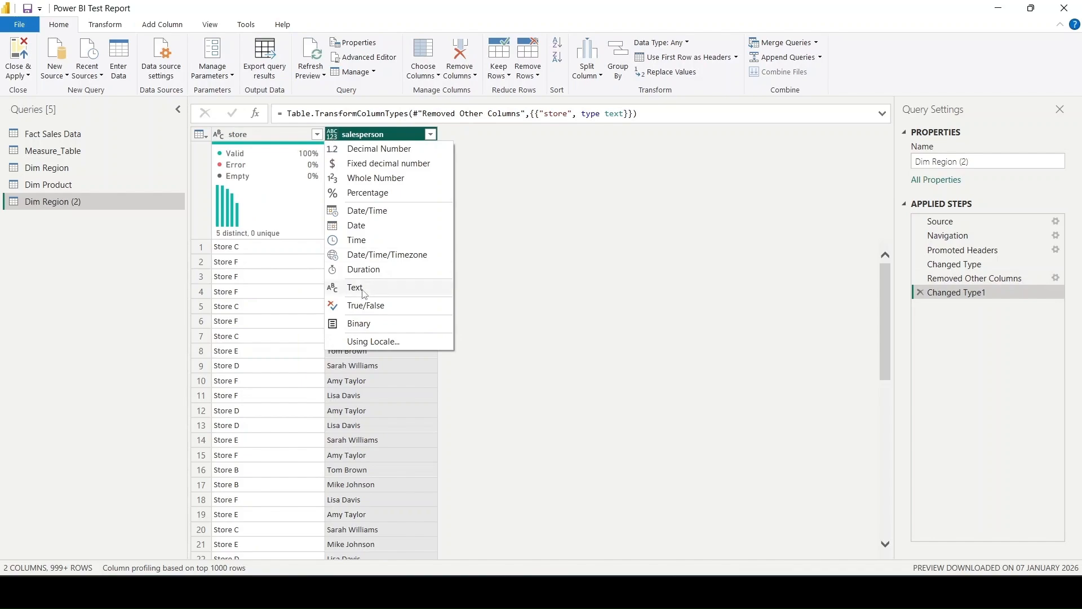
{"action": "left_click", "coordinate": [366, 288]}
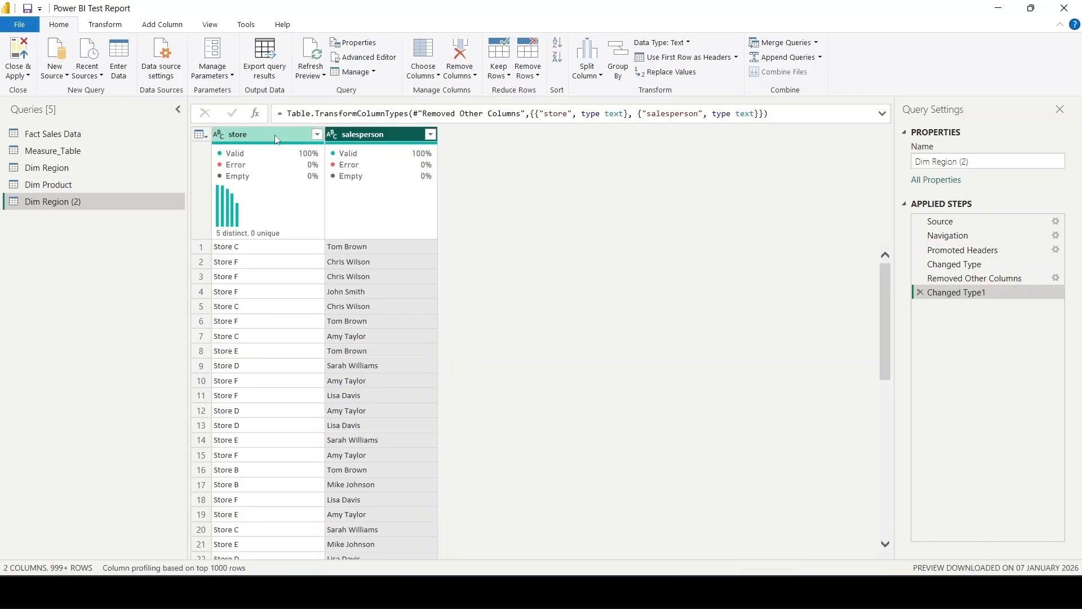
- Remove duplicate rows based on the store and salesperson columns together
{"action": "left_click", "coordinate": [369, 140]}
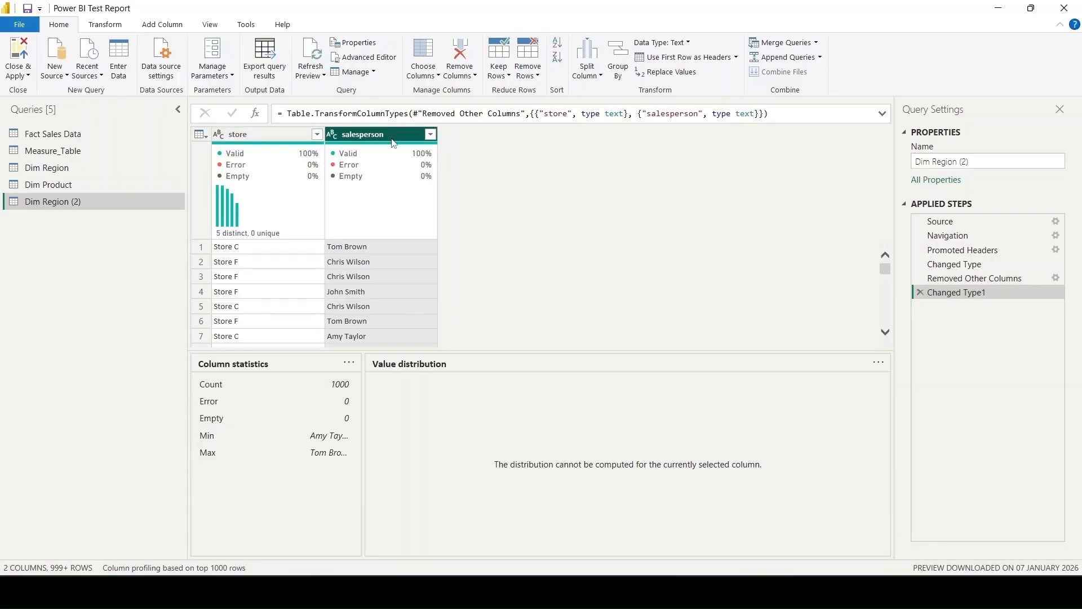
{"action": "left_click", "coordinate": [276, 134]}
{"action": "right_click", "coordinate": [279, 139]}
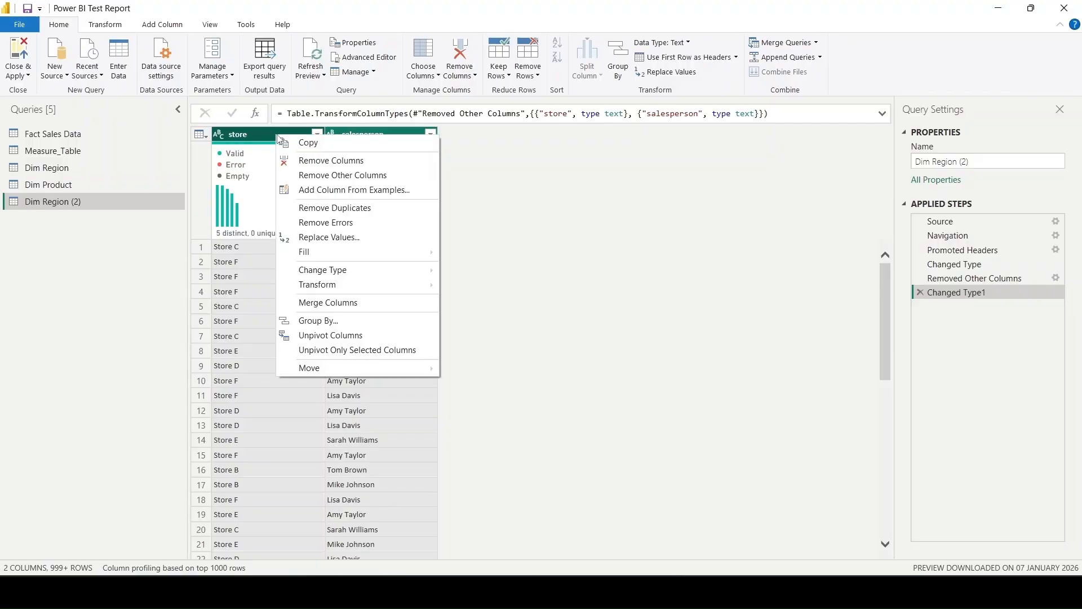
{"action": "left_click", "coordinate": [364, 216]}
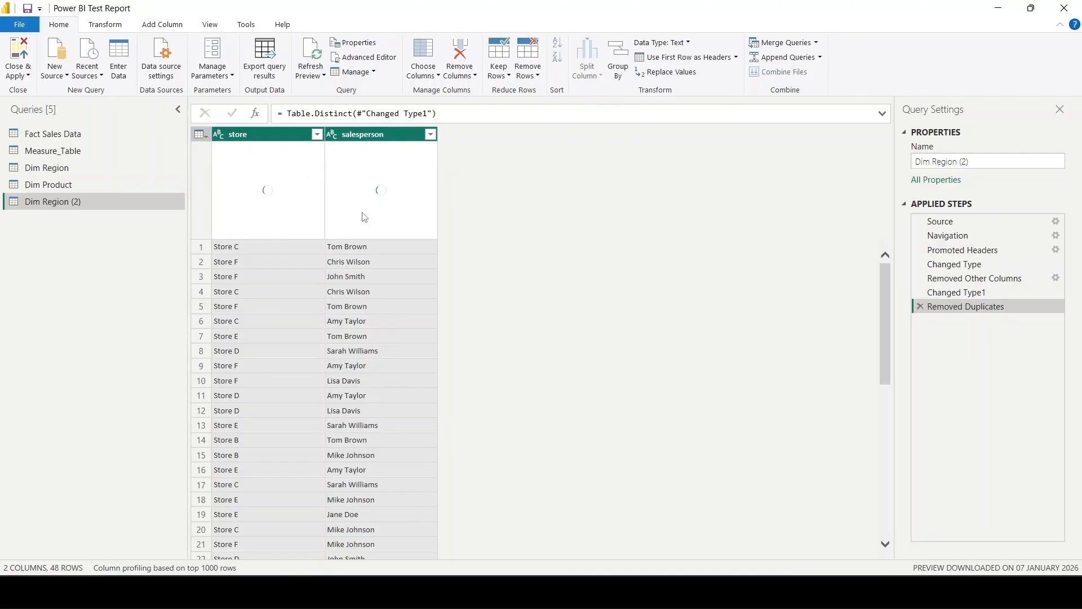
- Rename the Dim Region (2) query as Dim store info
{"action": "double_click", "coordinate": [90, 198]}
{"action": "left_click", "coordinate": [91, 198]}
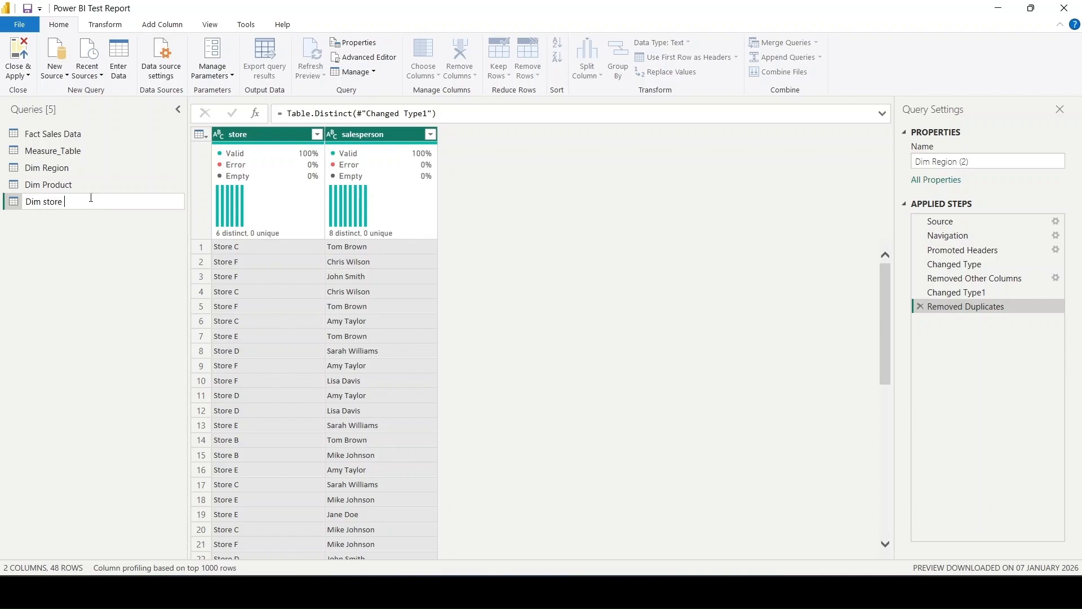
{"action": "type", "text": "store info"}
{"action": "key", "text": "Return"}
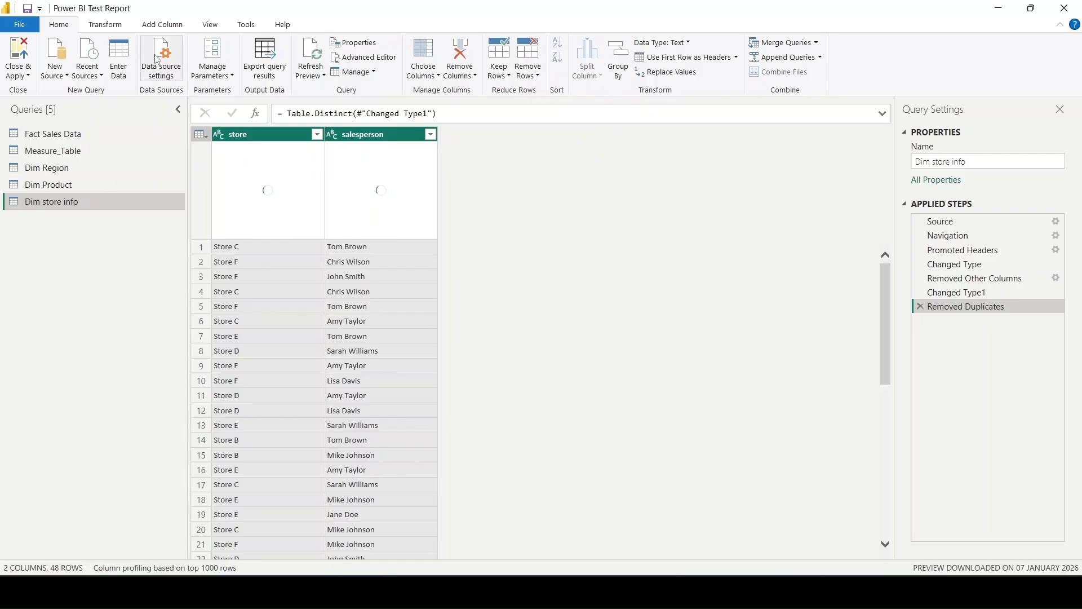
- Add an index column starting from 1 to the Dim store info query
{"action": "left_click", "coordinate": [177, 27]}
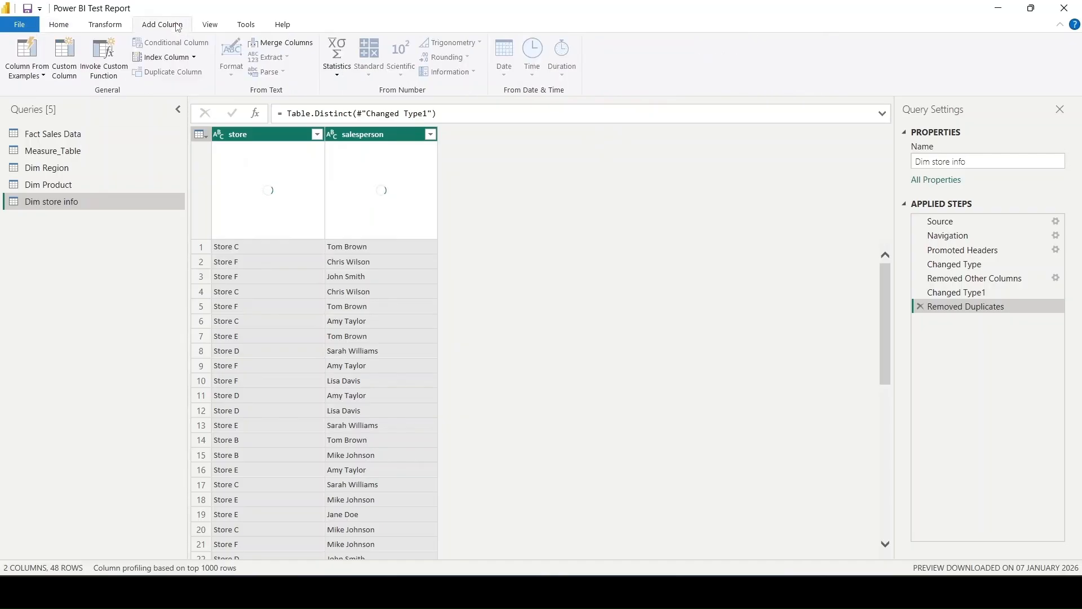
{"action": "left_click", "coordinate": [194, 58]}
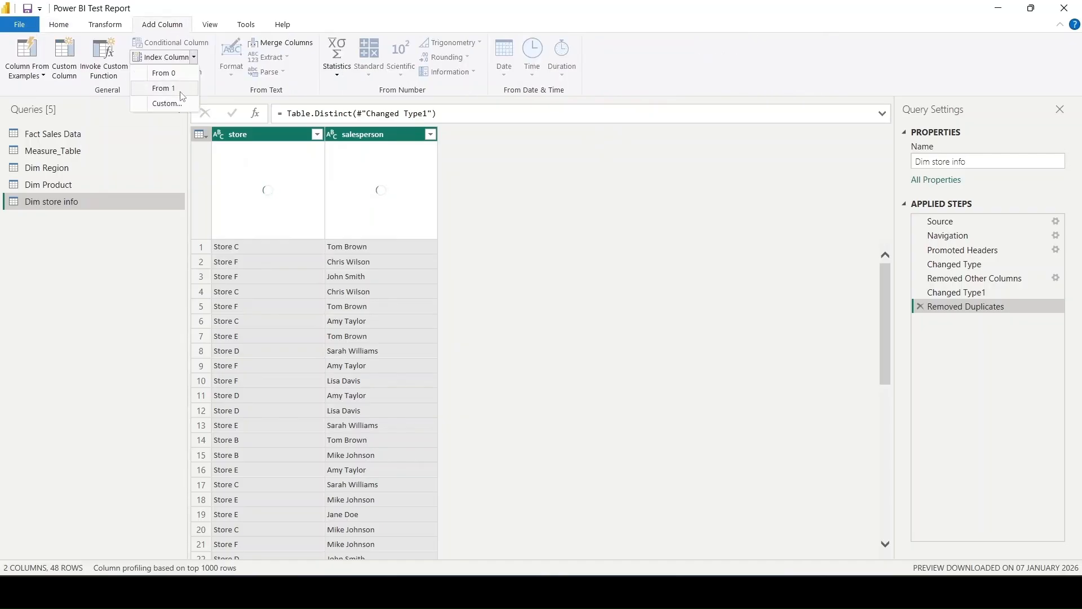
{"action": "left_click", "coordinate": [164, 89]}
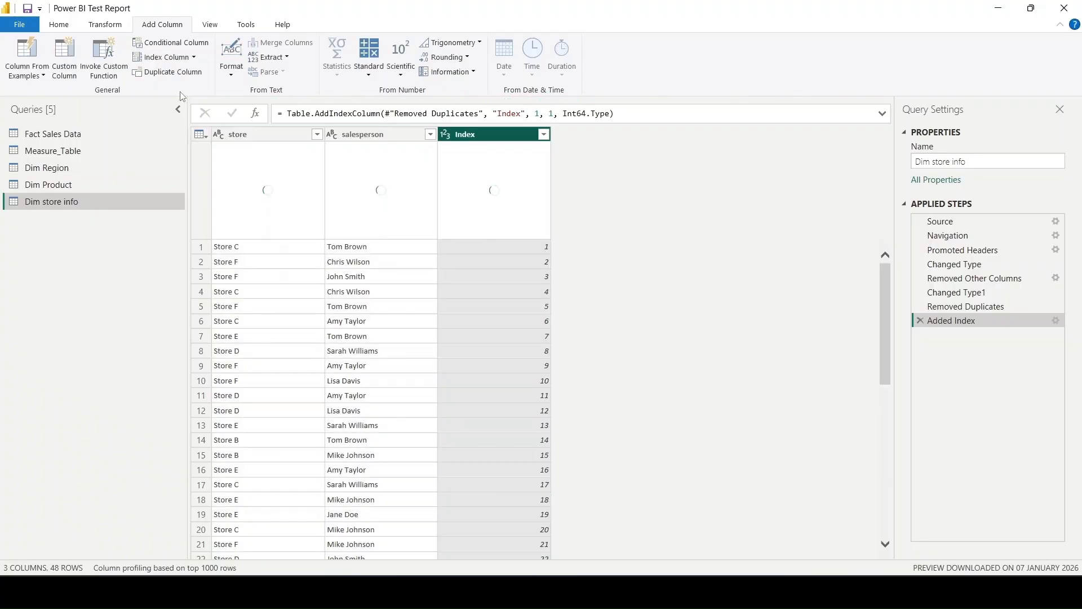
- Change the index column's name to Store ID in the formula of the Added Index step
{"action": "left_click", "coordinate": [521, 114]}
{"action": "key", "text": "BackSpace"}
{"action": "key", "text": "BackSpace"}
{"action": "key", "text": "BackSpace"}
{"action": "key", "text": "BackSpace"}
{"action": "key", "text": "BackSpace"}
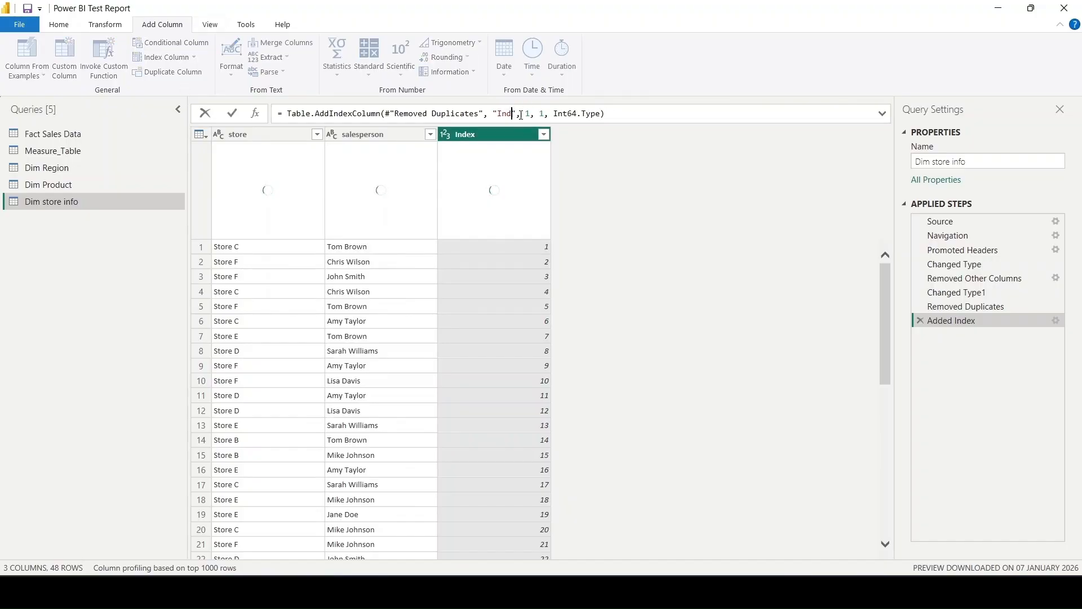
{"action": "type", "text": "S"}
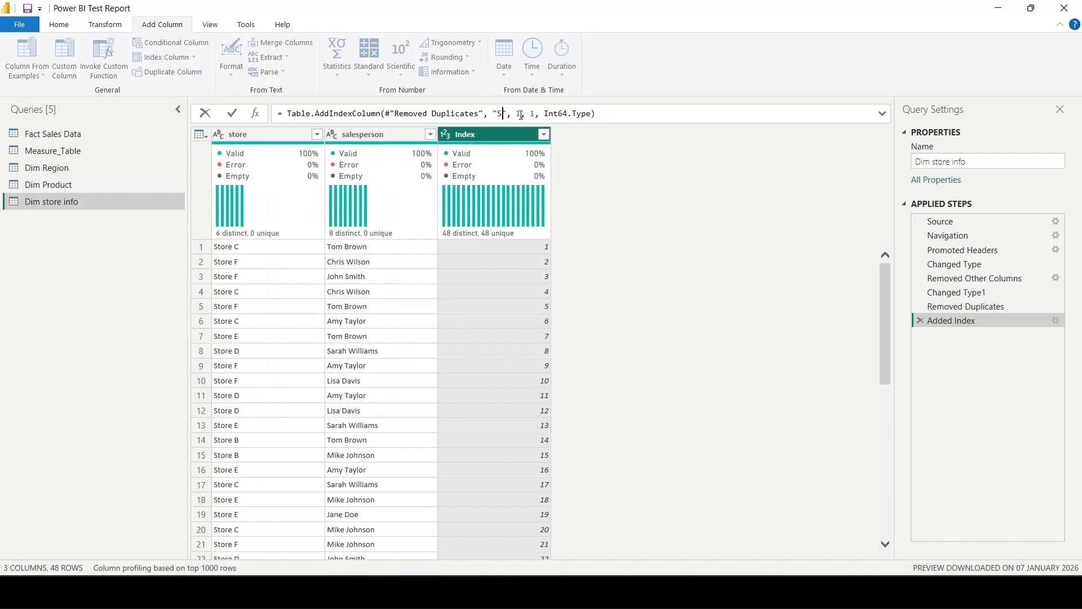
{"action": "type", "text": "tpre"}
{"action": "key", "text": "BackSpace"}
{"action": "key", "text": "BackSpace"}
{"action": "key", "text": "BackSpace"}
{"action": "type", "text": "ore ID"}
{"action": "key", "text": "Return"}
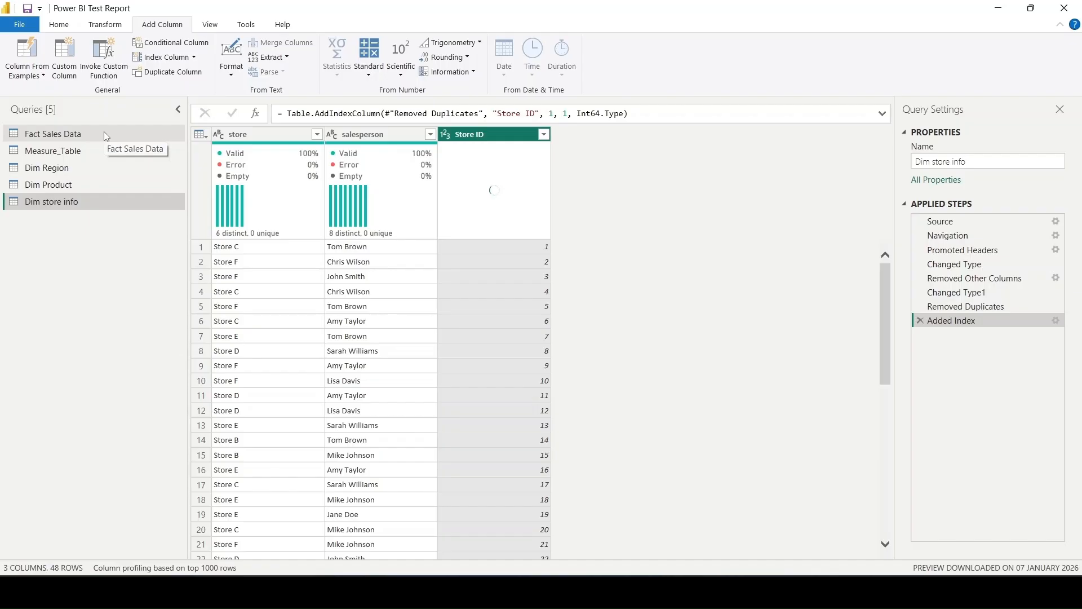
- Insert a merge after the Expanded Dim Product step of Fact Sales Data, with Dim store info as the second table
{"action": "left_click", "coordinate": [82, 198]}
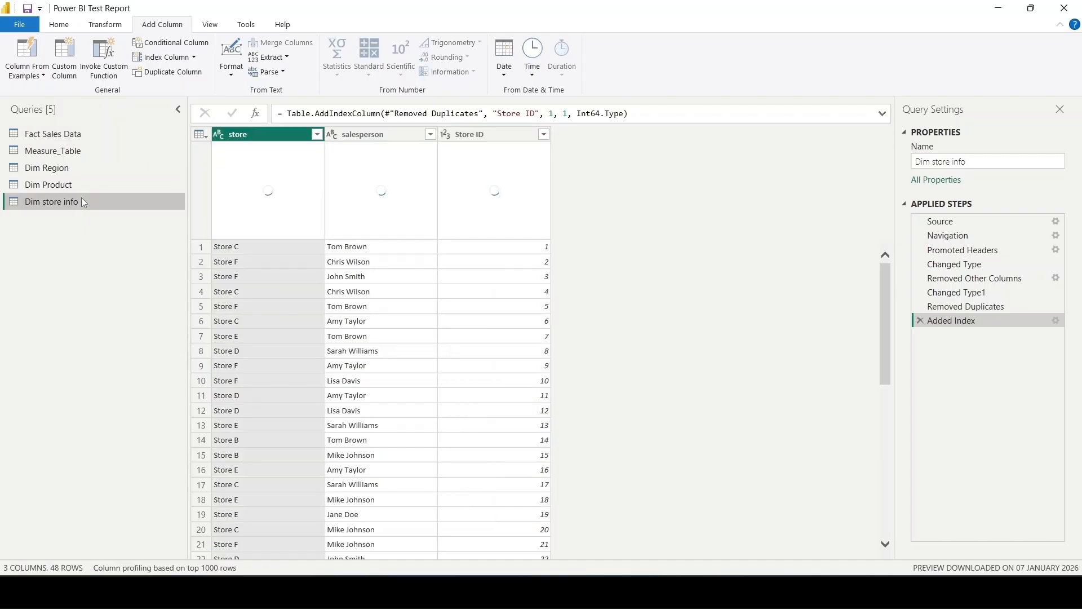
{"action": "left_click", "coordinate": [96, 129]}
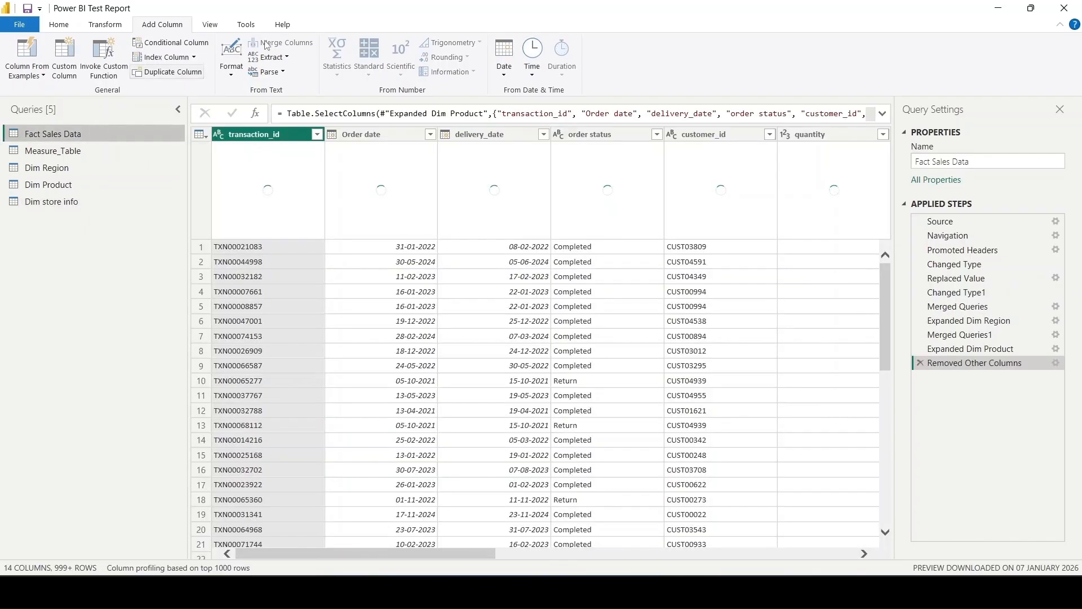
{"action": "left_click", "coordinate": [974, 349]}
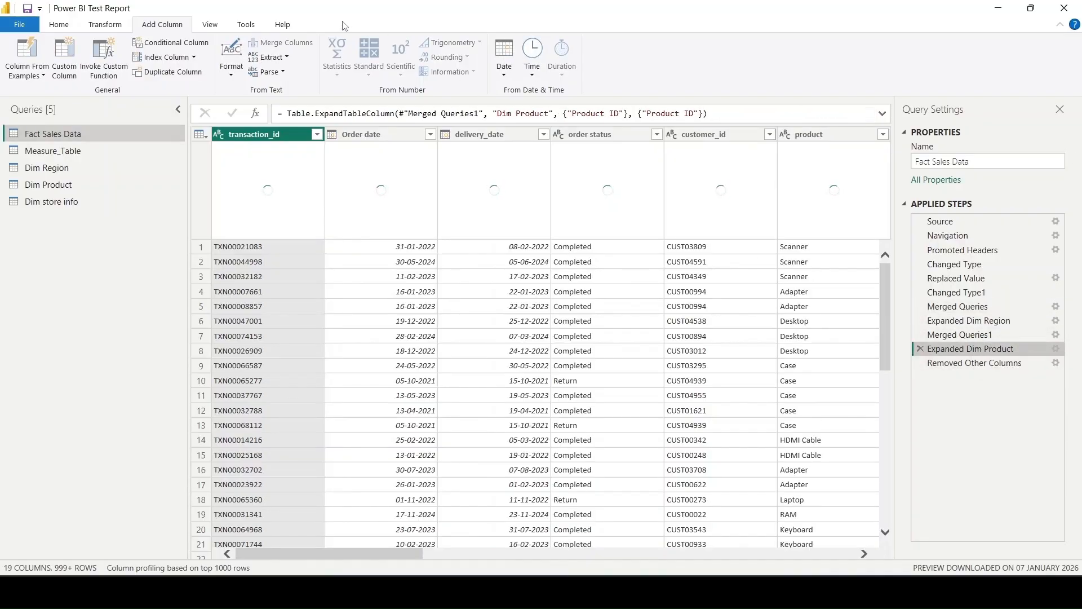
{"action": "left_click", "coordinate": [71, 25]}
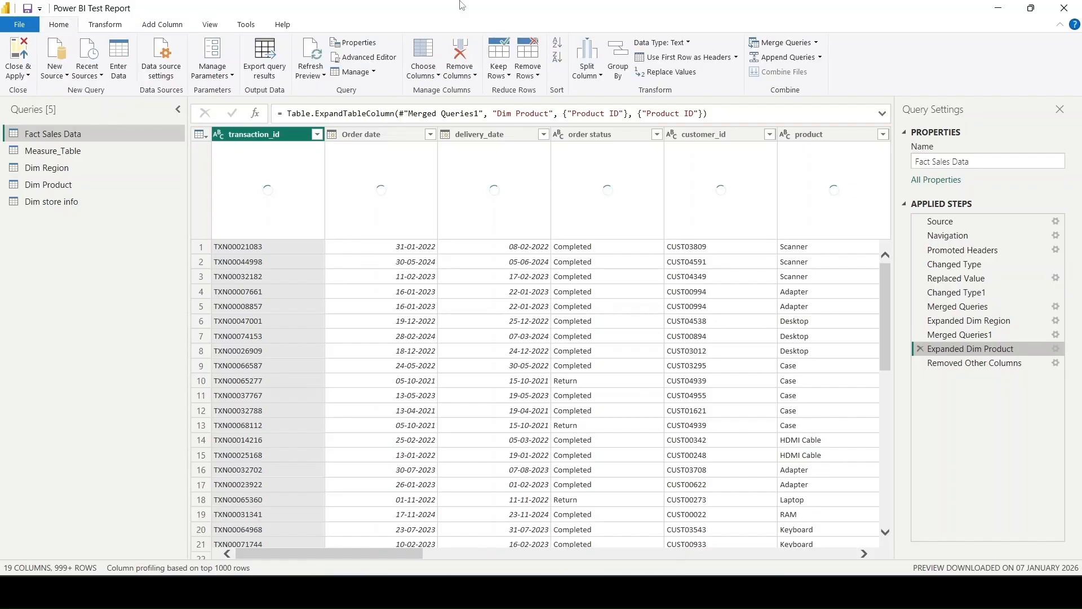
{"action": "left_click", "coordinate": [777, 45]}
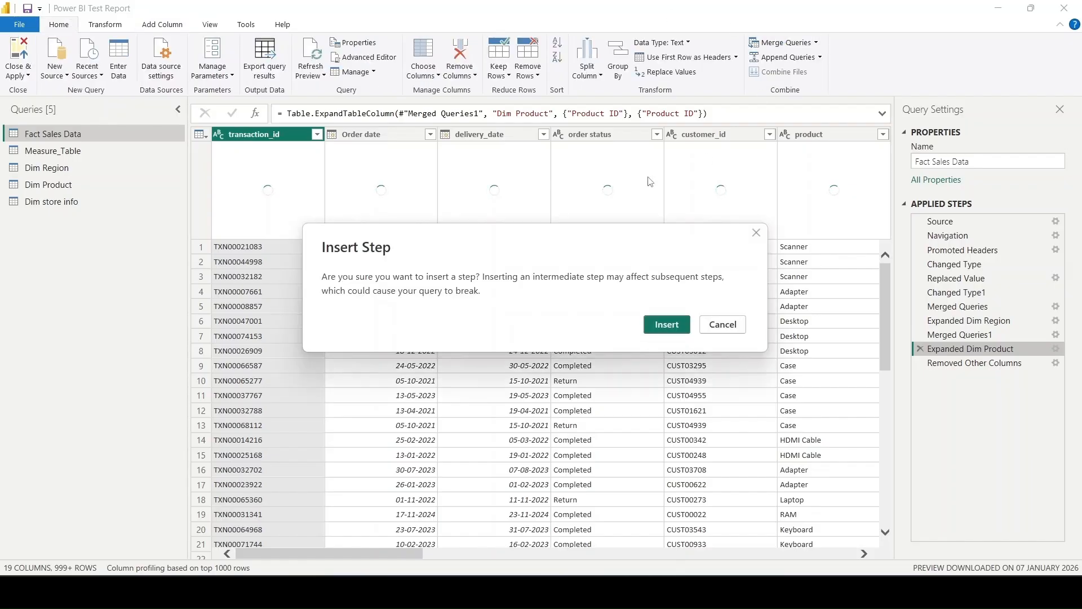
{"action": "left_click", "coordinate": [660, 327]}
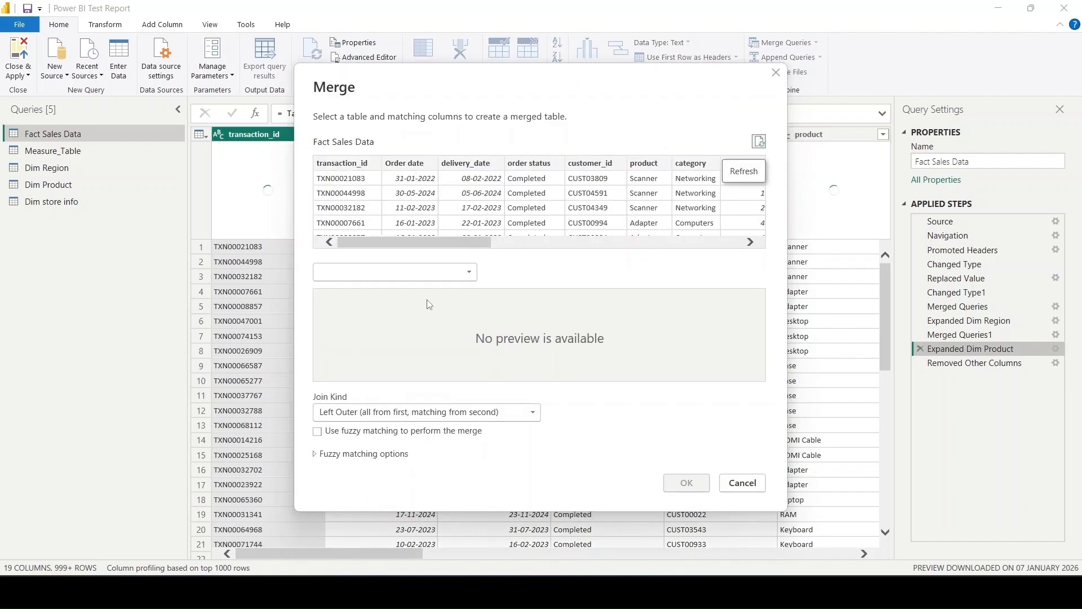
{"action": "left_click", "coordinate": [461, 267]}
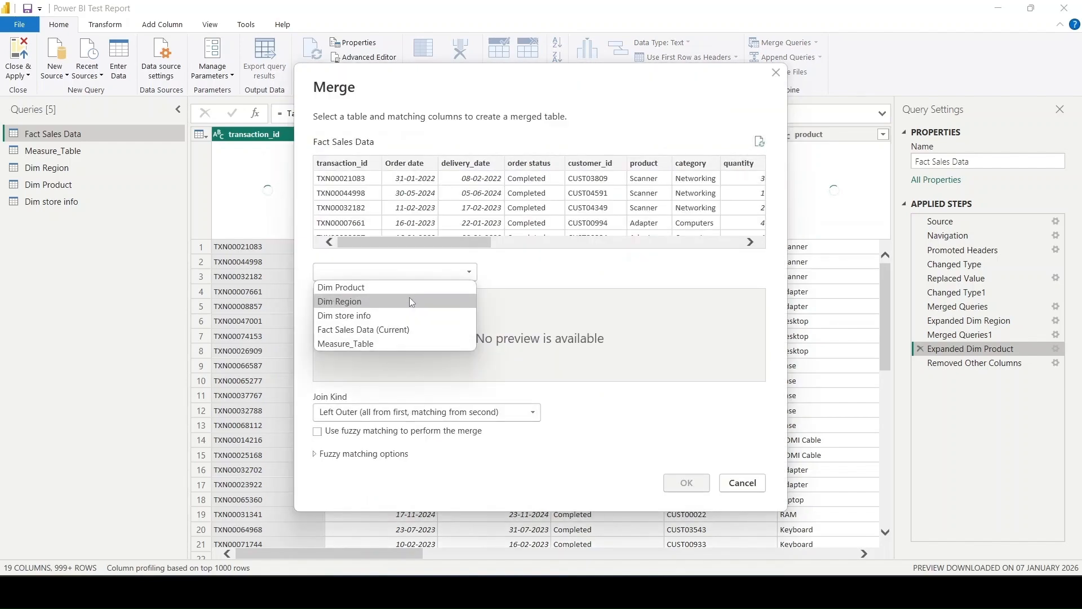
{"action": "left_click", "coordinate": [410, 315]}
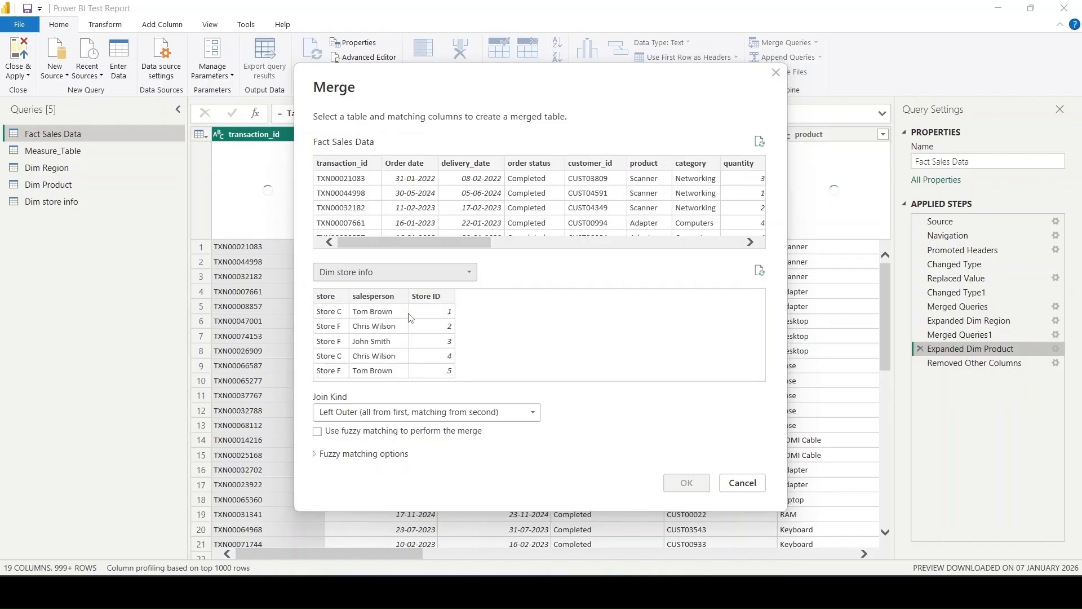
- Match store and salesperson in both tables as the join columns and complete the merge with Dim store info
{"action": "scroll", "coordinate": [647, 176], "scroll_direction": "right", "scroll_amount": 10}
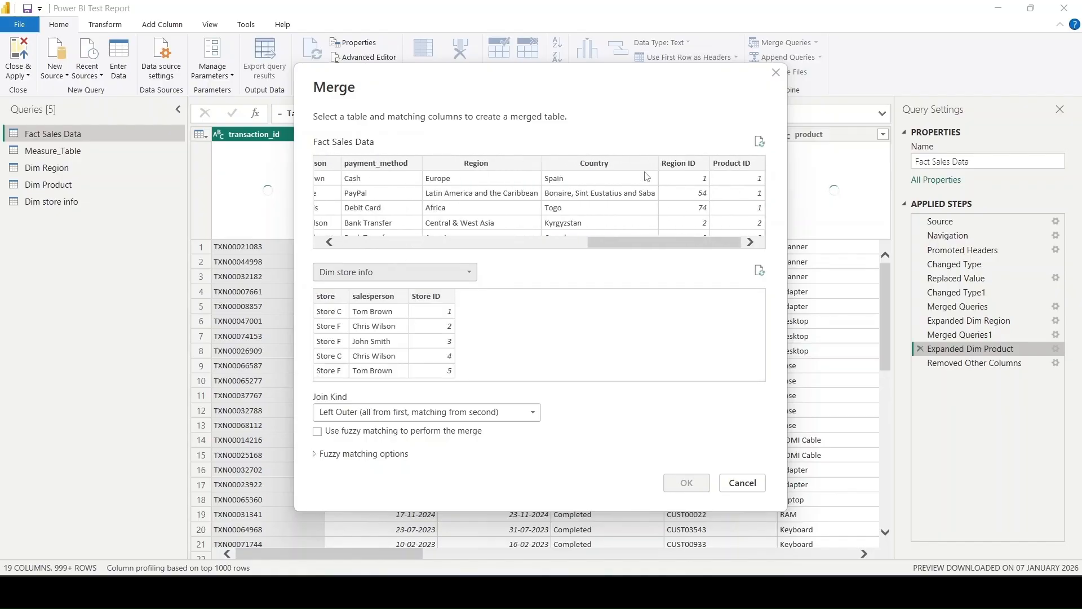
{"action": "scroll", "coordinate": [505, 210], "scroll_direction": "left", "scroll_amount": 6}
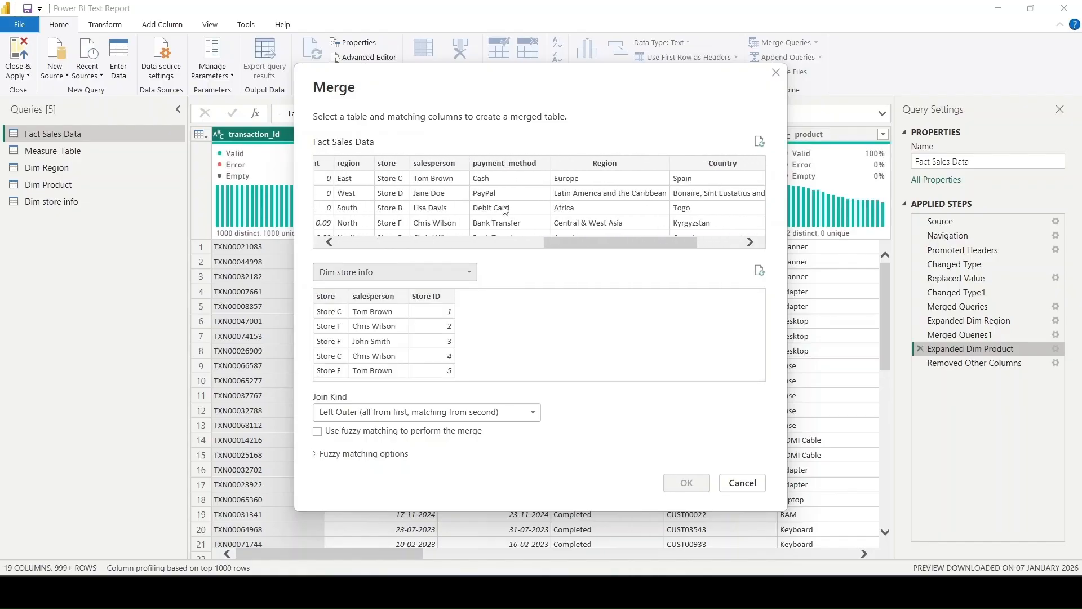
{"action": "left_click", "coordinate": [393, 163]}
{"action": "left_click", "coordinate": [437, 167], "text": "ctrl"}
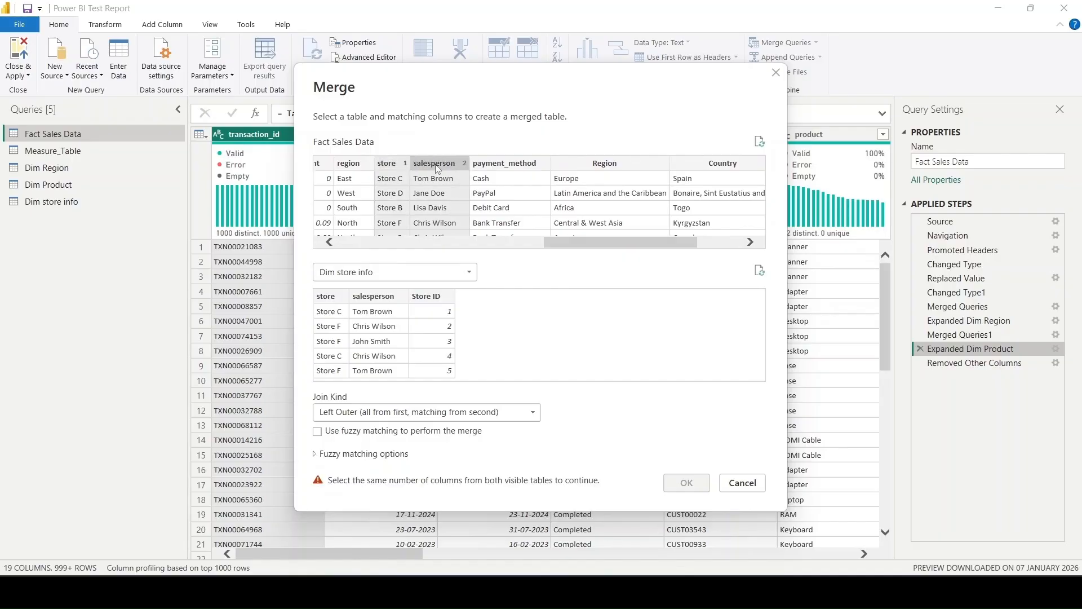
{"action": "left_click", "coordinate": [336, 293]}
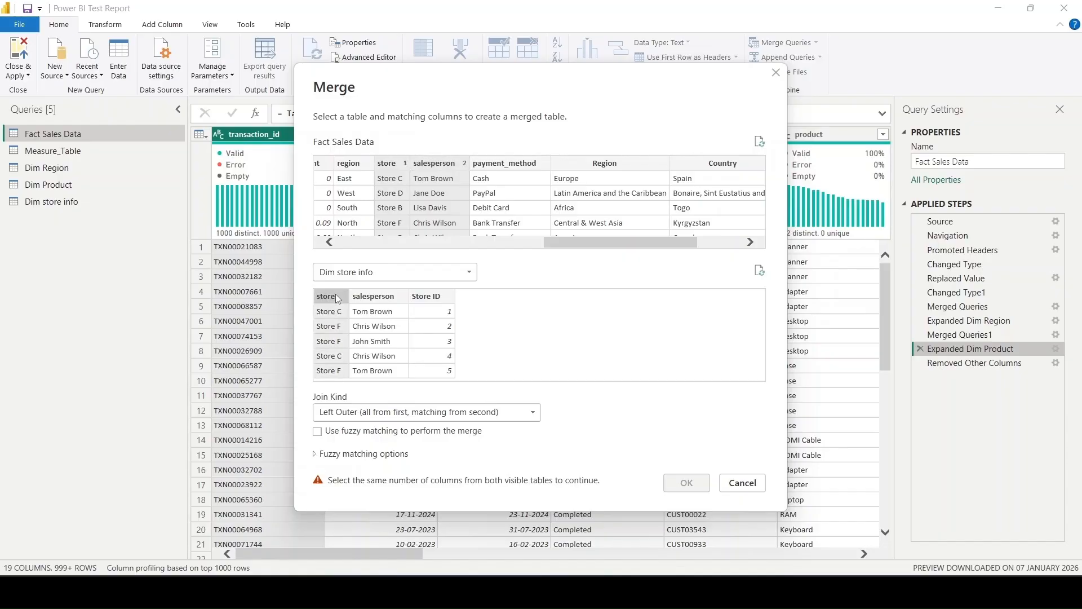
{"action": "left_click", "coordinate": [371, 293], "text": "ctrl"}
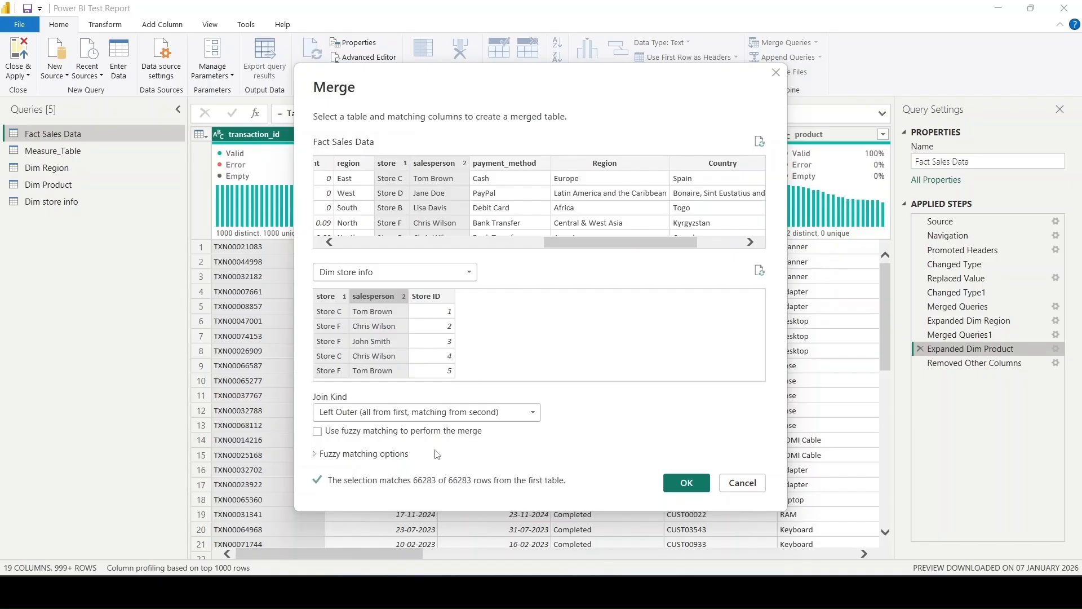
{"action": "left_click", "coordinate": [685, 483]}
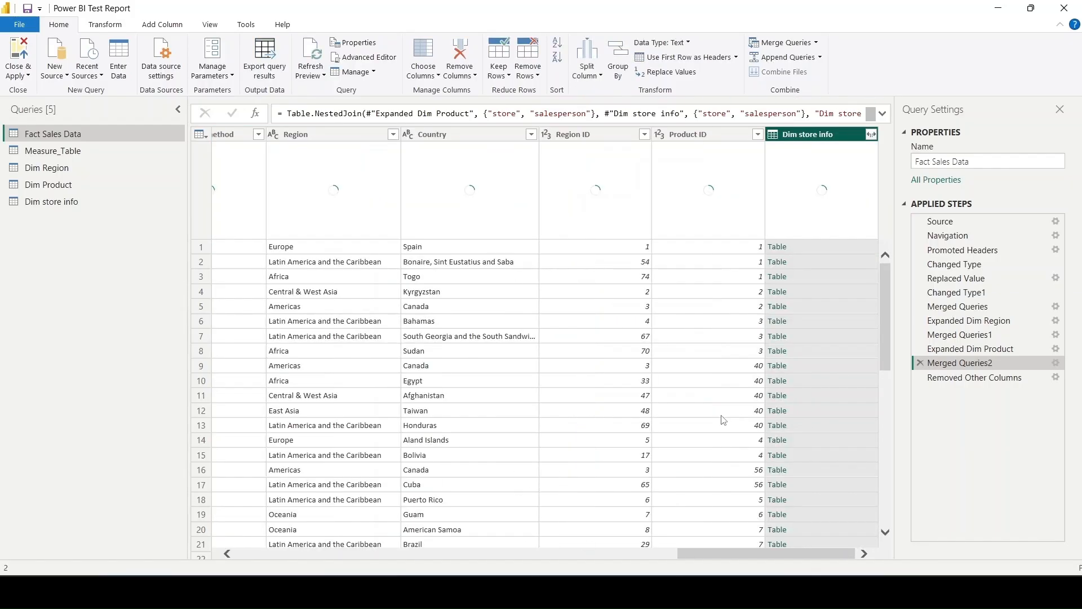
- Expand the merged Dim store info column to only Store ID, inserting it as an intermediate step
{"action": "left_click", "coordinate": [872, 135]}
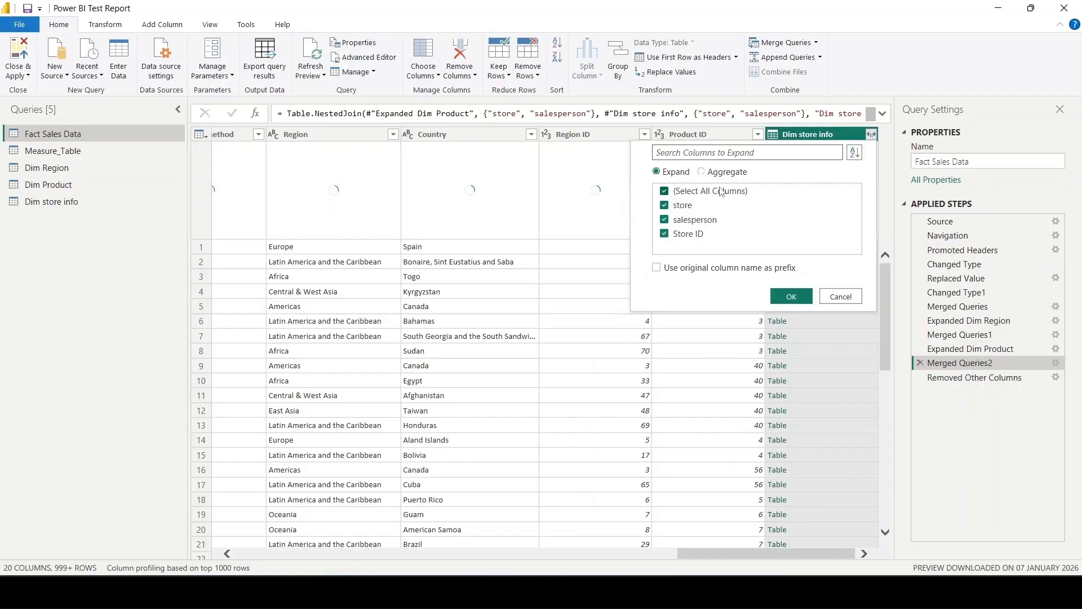
{"action": "left_click", "coordinate": [665, 191]}
{"action": "left_click", "coordinate": [690, 235]}
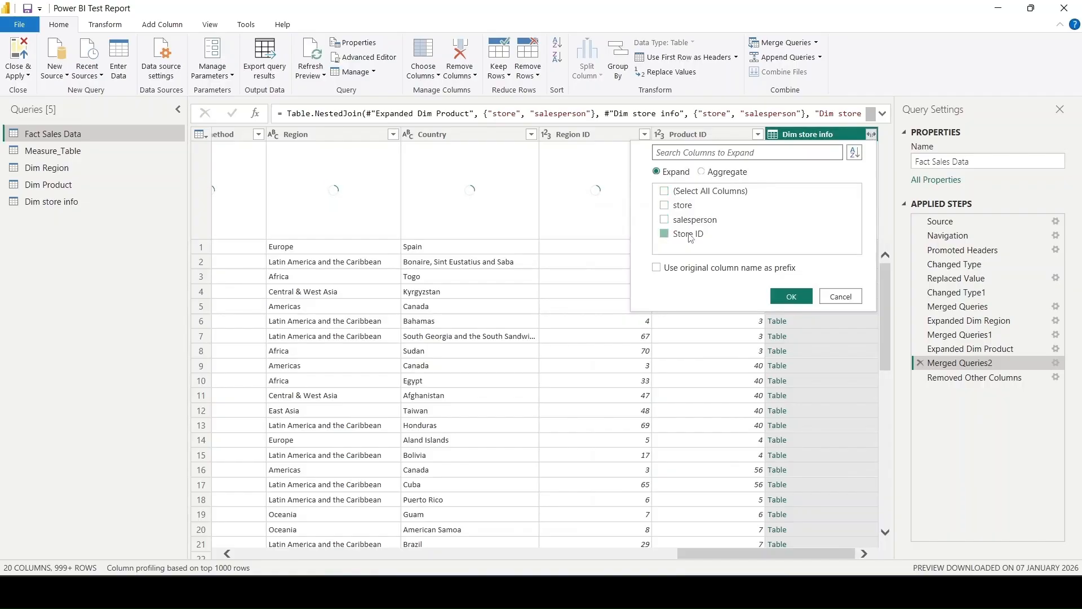
{"action": "left_click", "coordinate": [803, 297]}
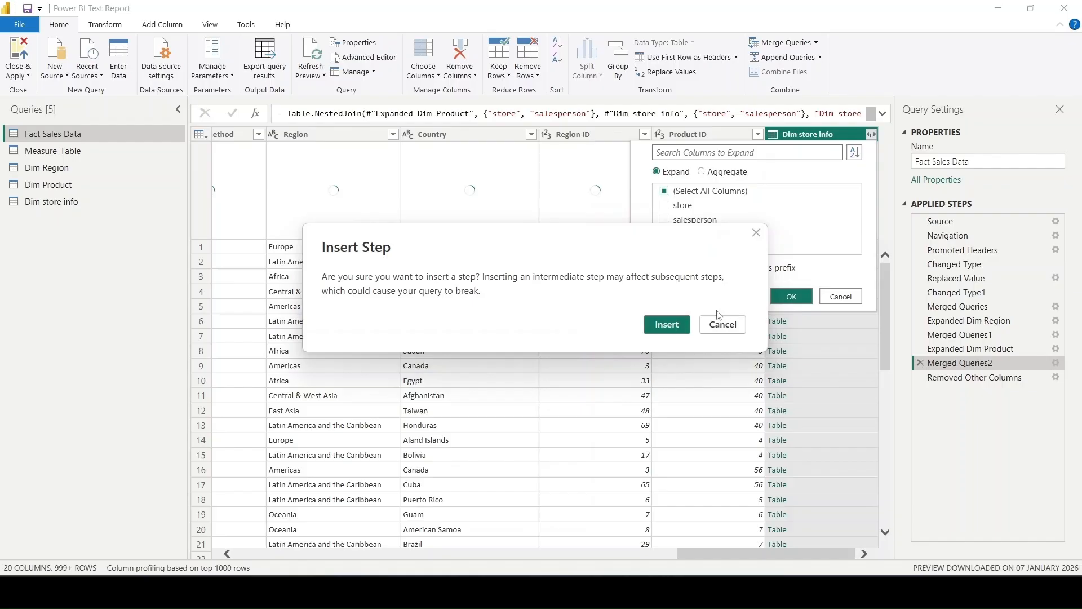
{"action": "left_click", "coordinate": [667, 326]}
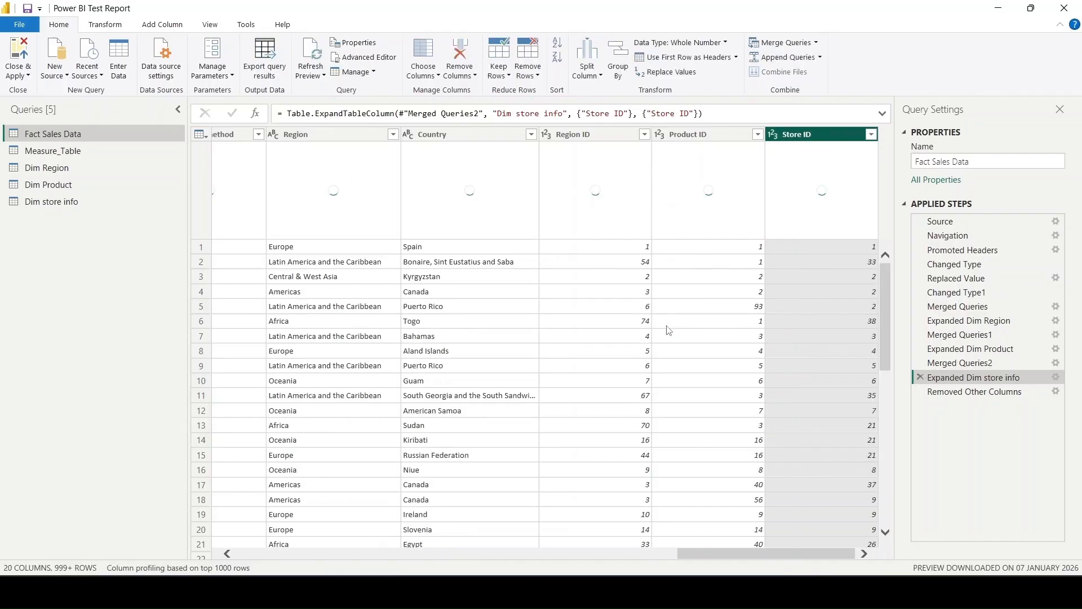
- Edit the Removed Other Columns step of Fact Sales Data to also drop the store and salesperson columns
{"action": "left_click", "coordinate": [975, 392]}
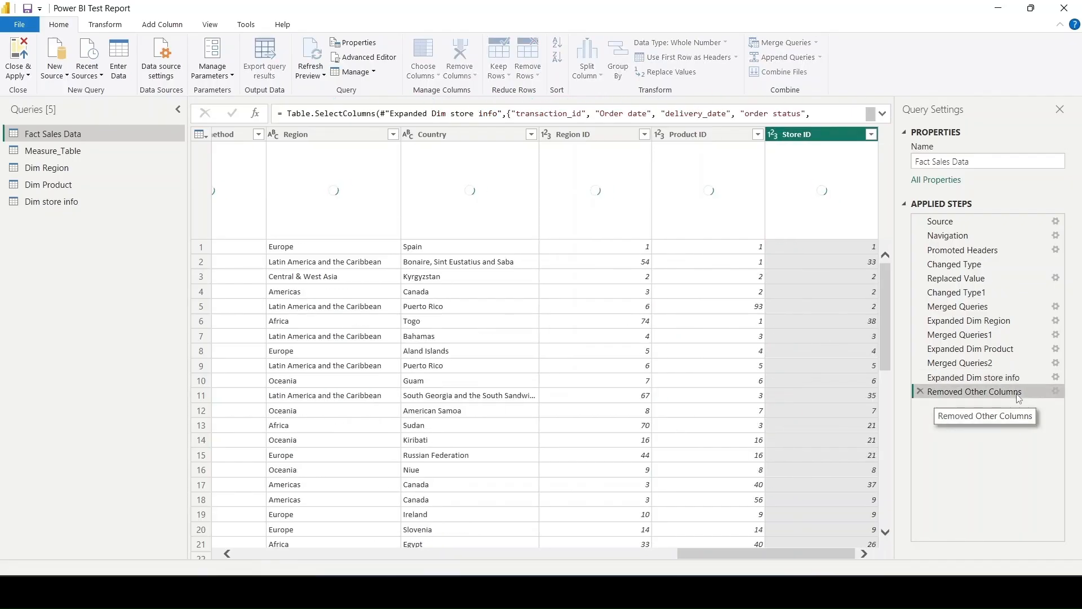
{"action": "left_click", "coordinate": [1056, 392]}
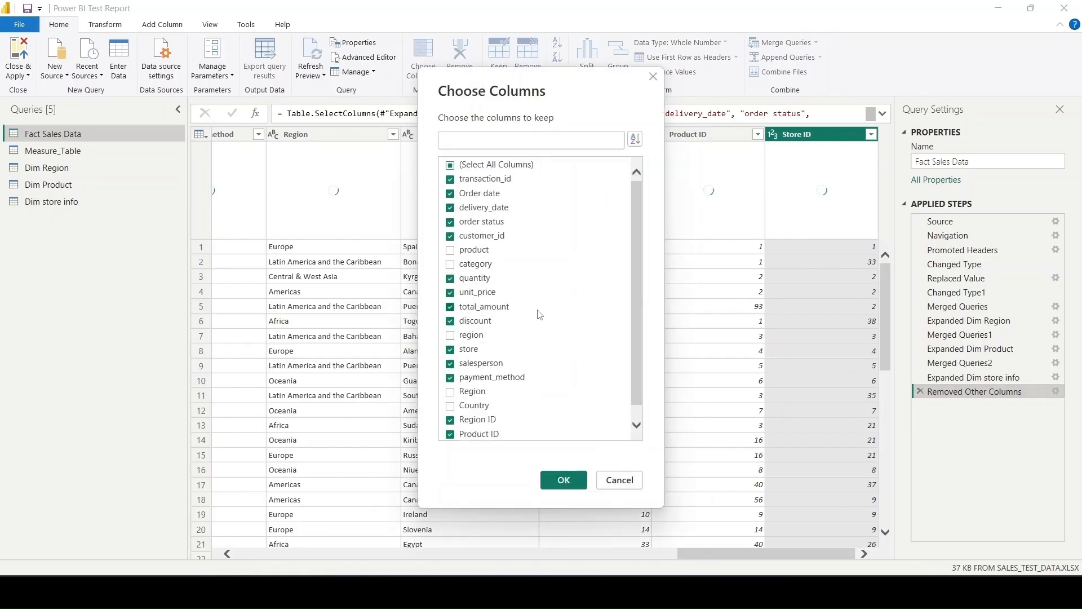
{"action": "scroll", "coordinate": [542, 376], "scroll_direction": "down", "scroll_amount": 1}
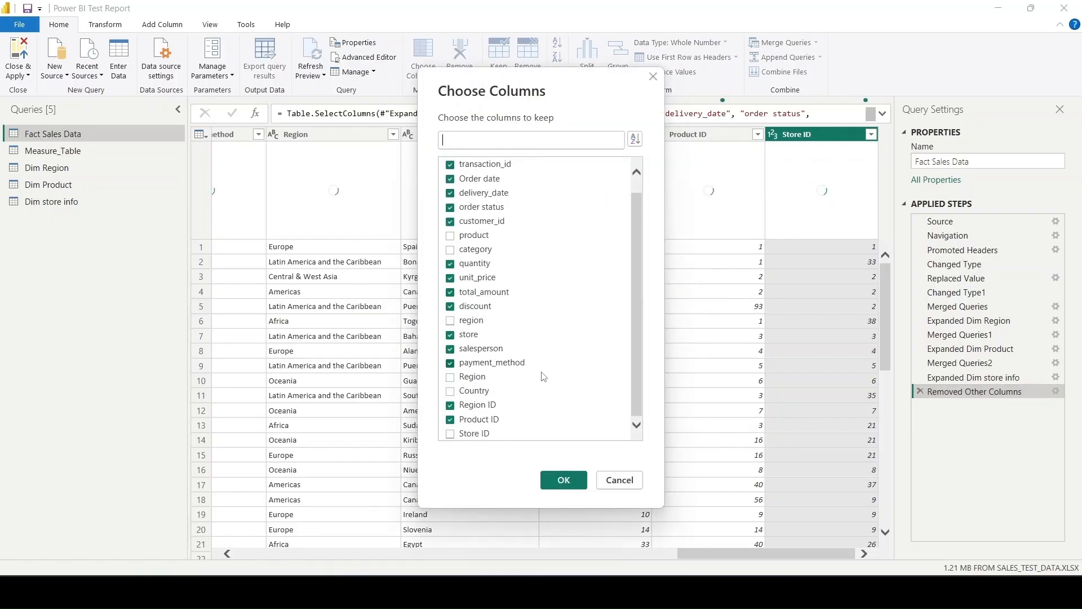
{"action": "left_click", "coordinate": [485, 350]}
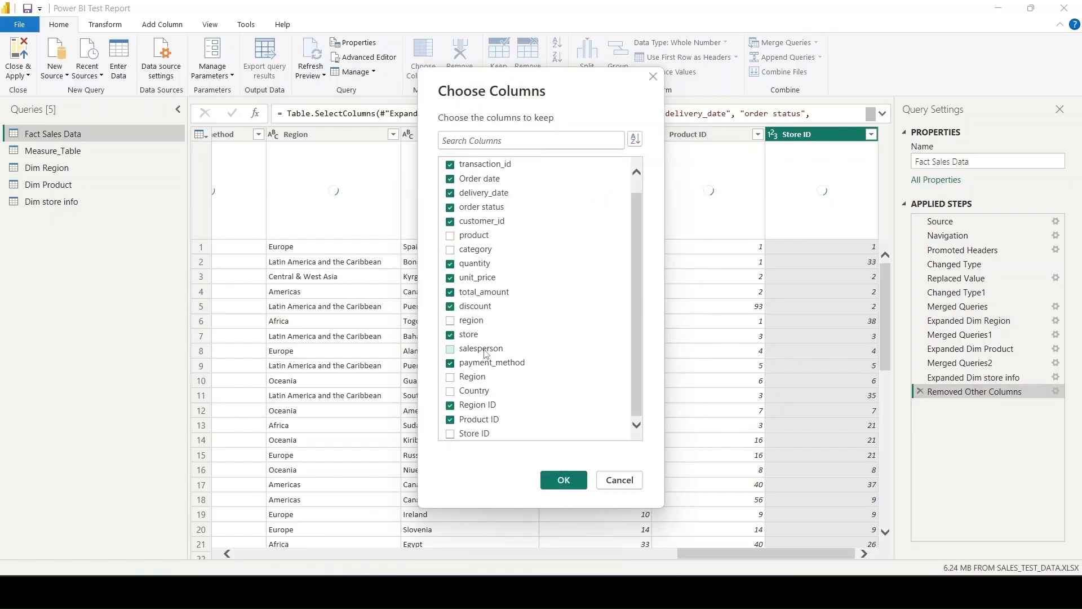
{"action": "left_click", "coordinate": [469, 337]}
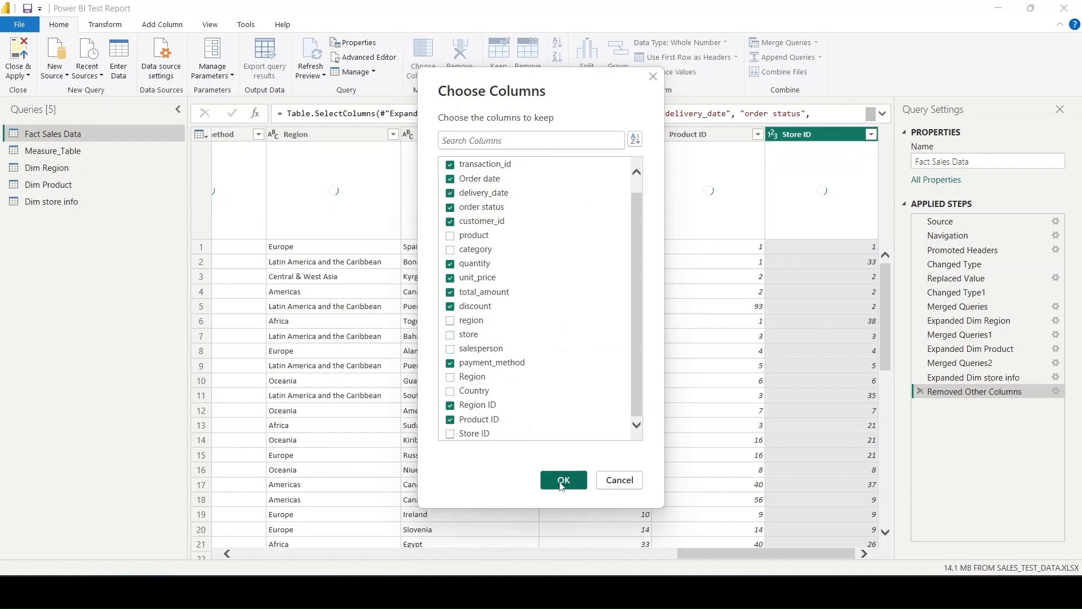
{"action": "left_click", "coordinate": [562, 483]}
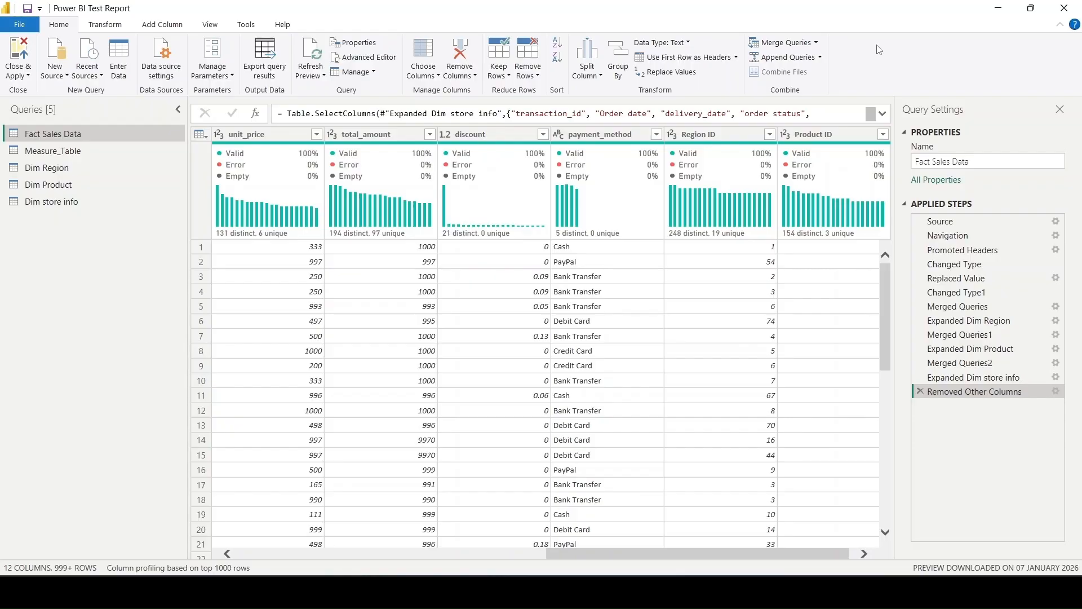
- Review the remaining columns of Fact Sales Data and duplicate the query as the base for another dimension table
{"action": "scroll", "coordinate": [614, 358], "scroll_direction": "left", "scroll_amount": 10}
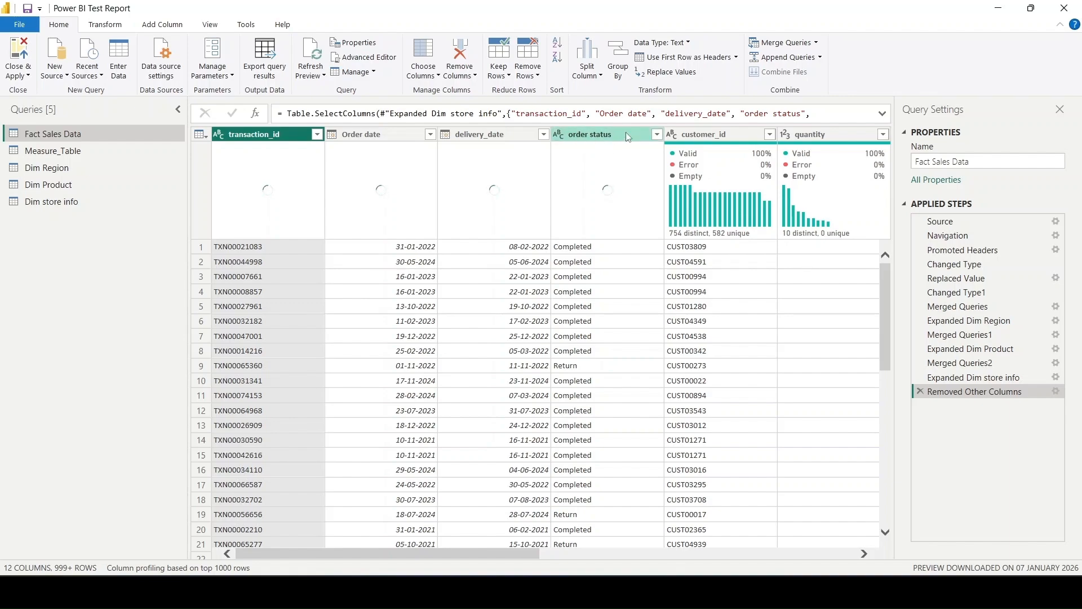
{"action": "scroll", "coordinate": [576, 363], "scroll_direction": "right", "scroll_amount": 5}
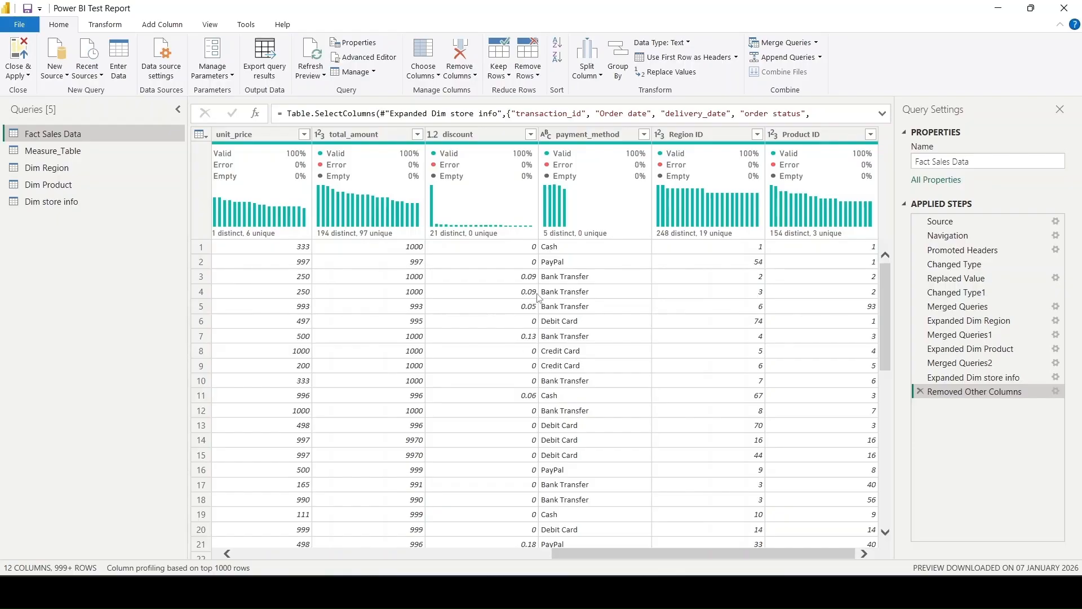
{"action": "scroll", "coordinate": [539, 298], "scroll_direction": "left", "scroll_amount": 10}
{"action": "scroll", "coordinate": [540, 298], "scroll_direction": "right", "scroll_amount": 10}
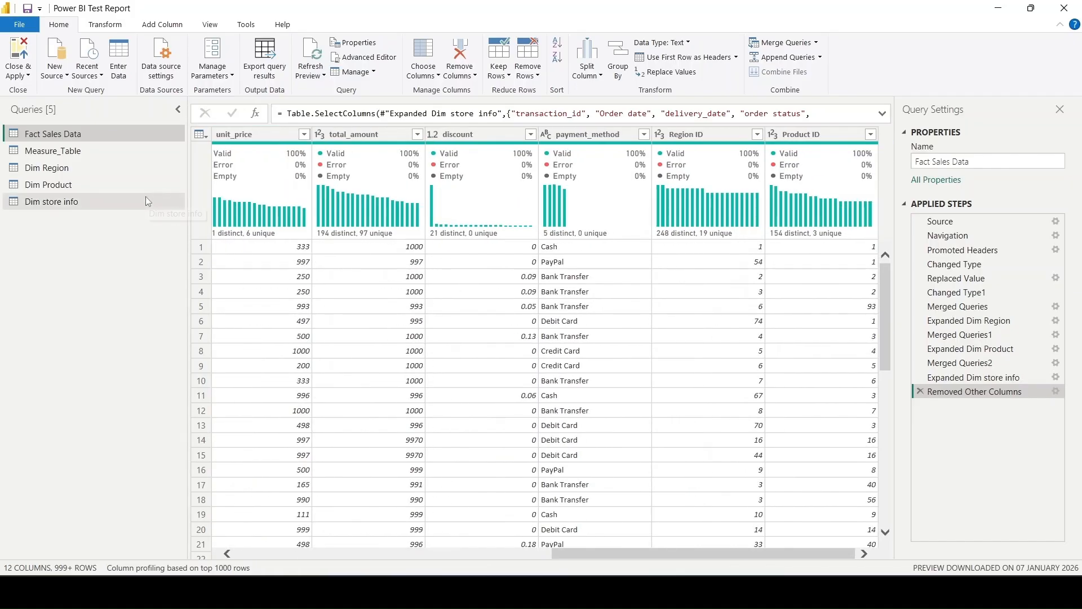
{"action": "right_click", "coordinate": [100, 138]}
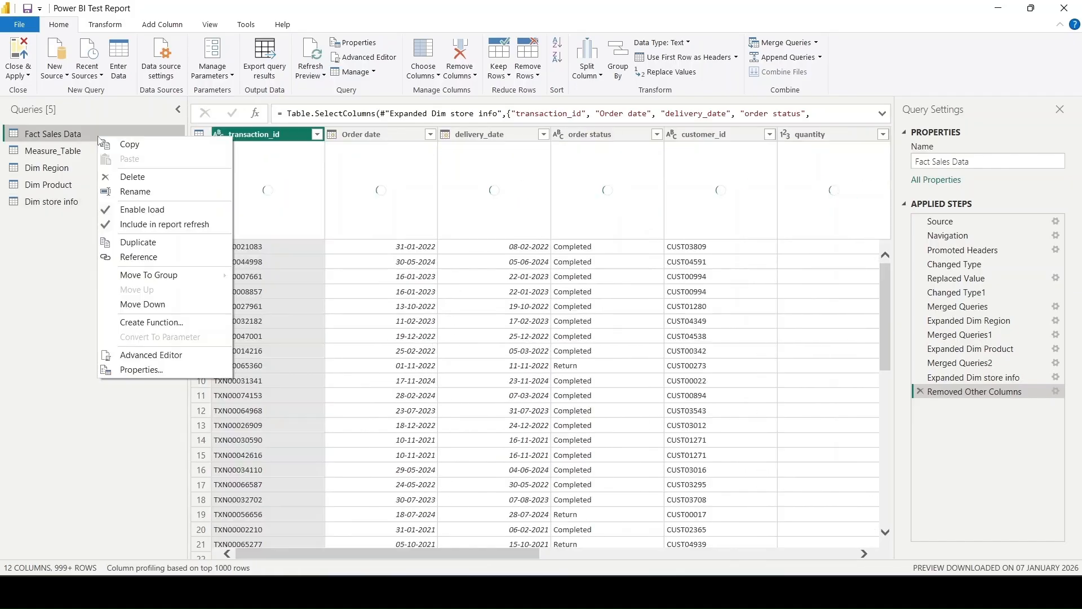
{"action": "left_click", "coordinate": [138, 242]}
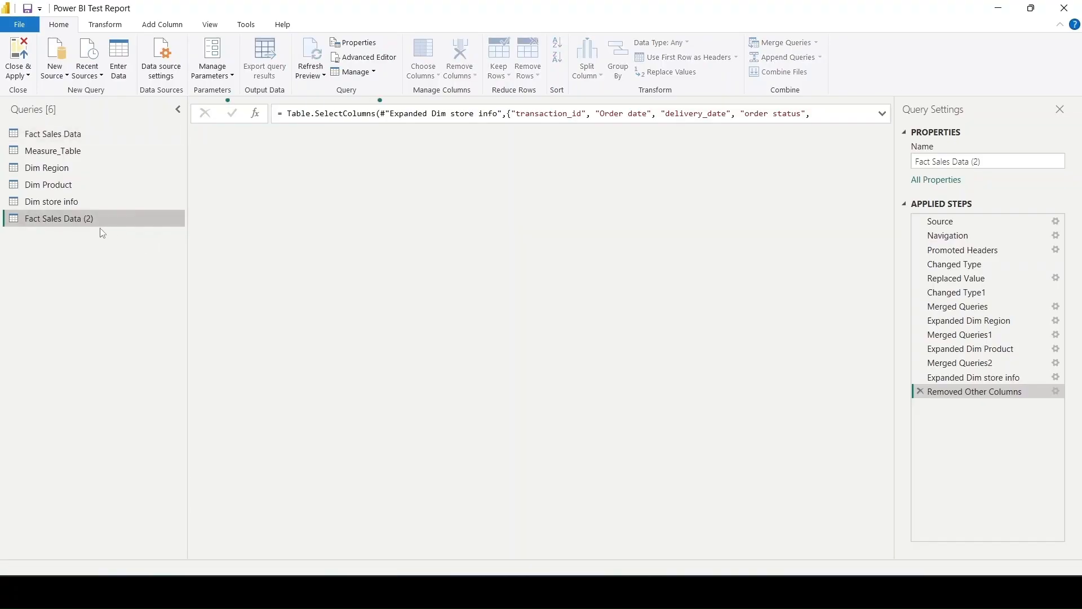
- Delete every applied step after Changed Type1 from the duplicated Fact Sales Data query, including all merges and expansions
{"action": "left_click", "coordinate": [921, 391]}
{"action": "left_click", "coordinate": [921, 374]}
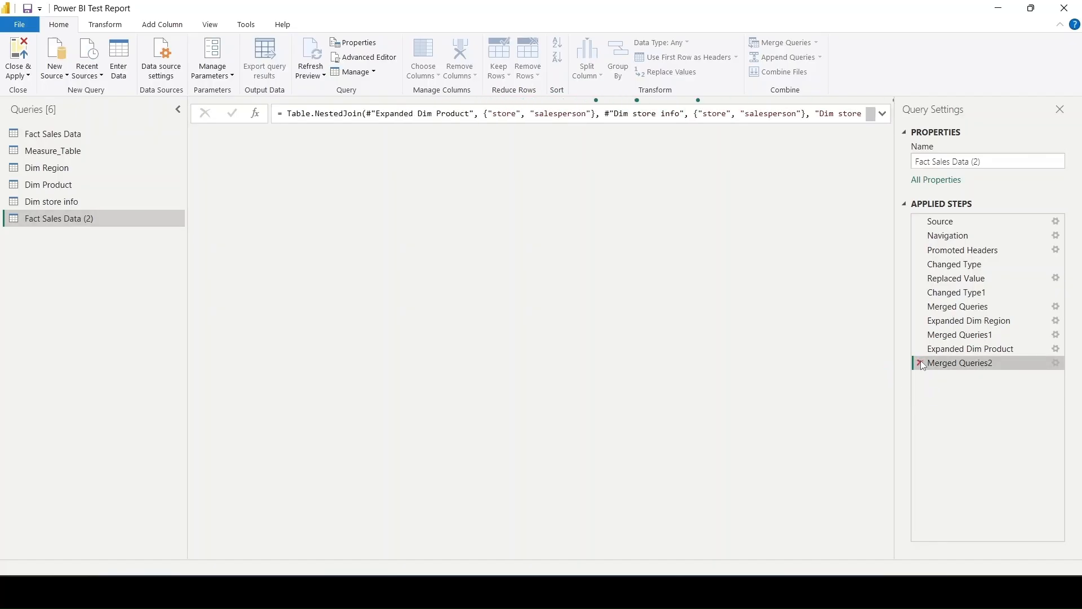
{"action": "left_click", "coordinate": [921, 362]}
{"action": "left_click", "coordinate": [919, 349]}
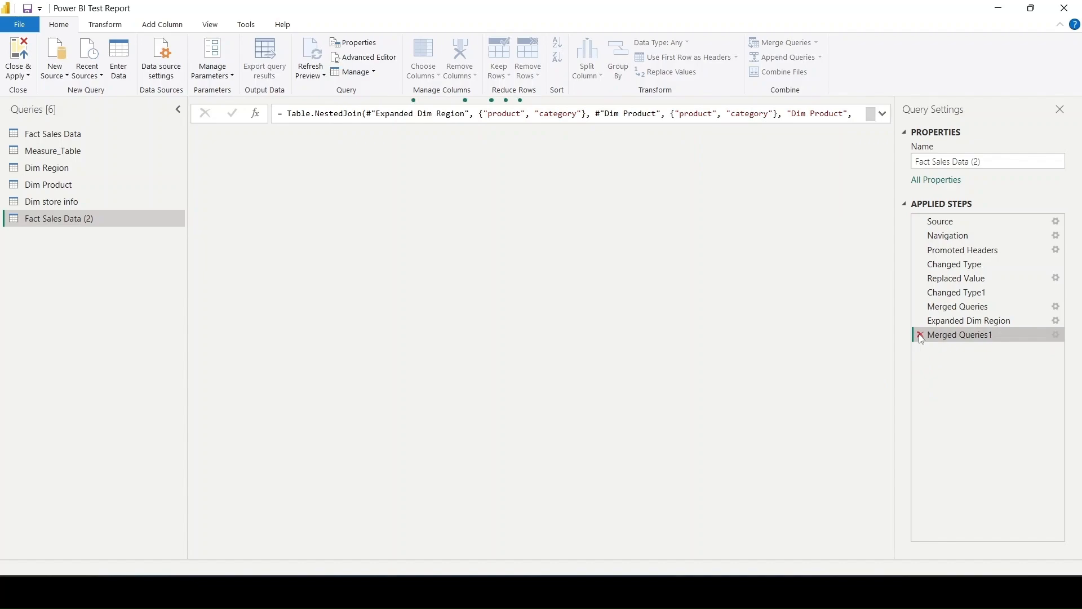
{"action": "left_click", "coordinate": [920, 335]}
{"action": "left_click", "coordinate": [919, 322]}
{"action": "left_click", "coordinate": [920, 308]}
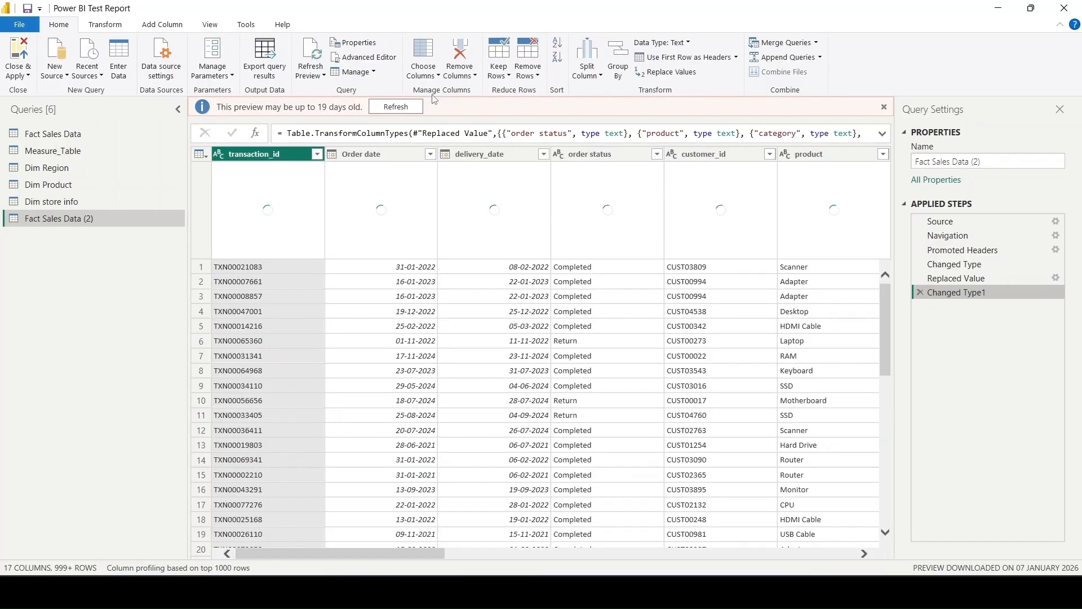
- Keep only the order status column in the duplicated query and remove its duplicate values
{"action": "left_click", "coordinate": [423, 56]}
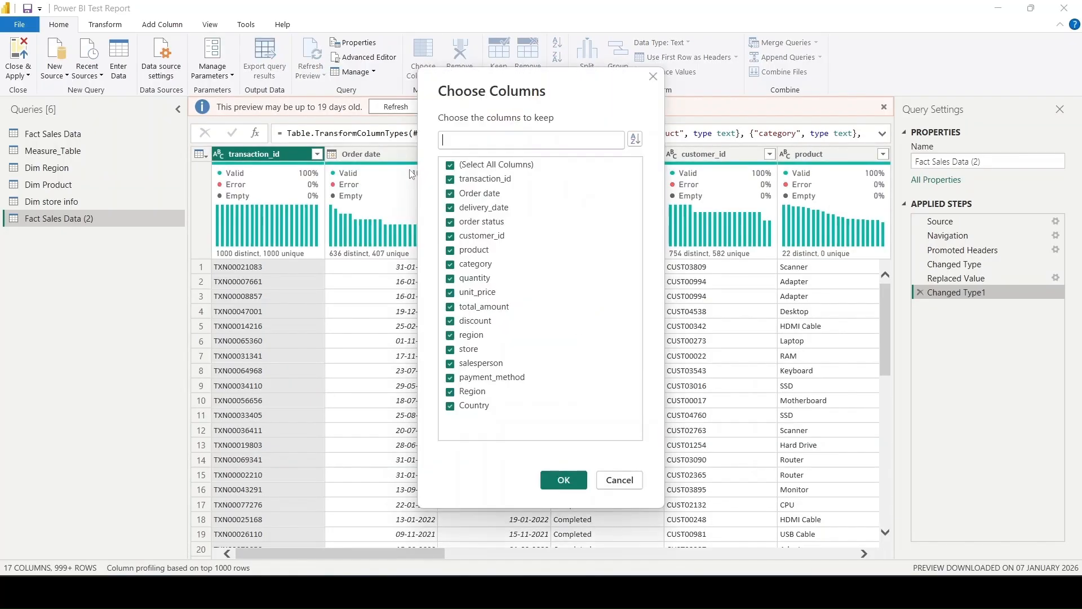
{"action": "left_click", "coordinate": [495, 165]}
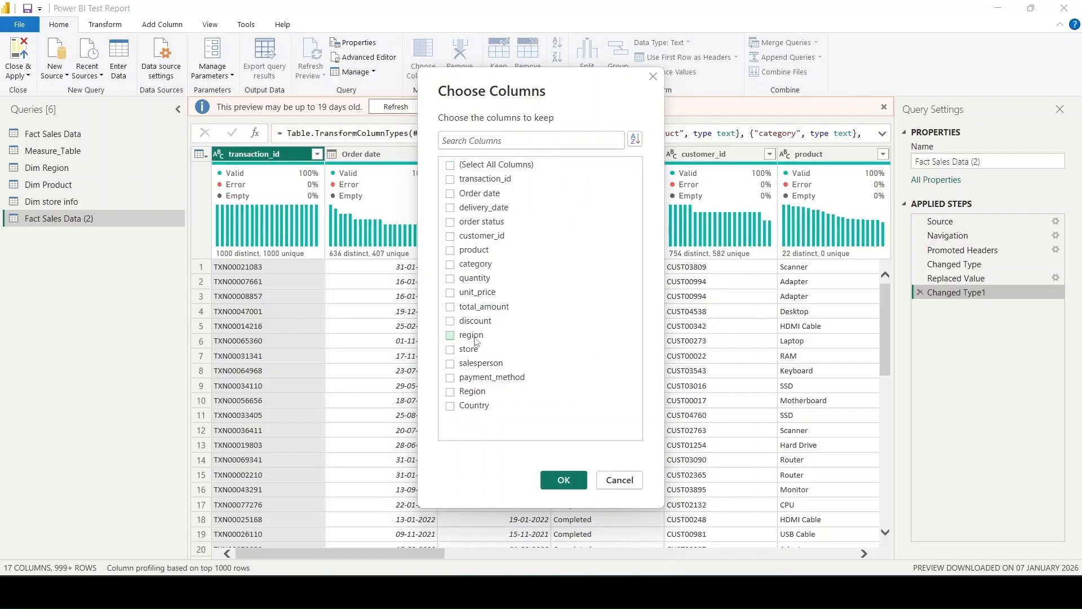
{"action": "left_click", "coordinate": [493, 224]}
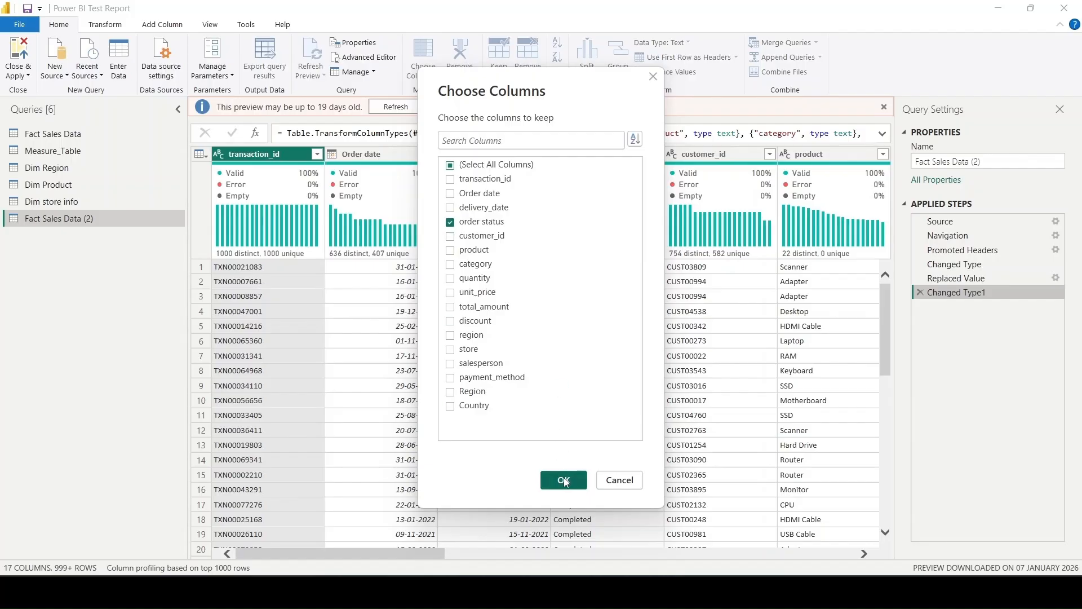
{"action": "left_click", "coordinate": [562, 480]}
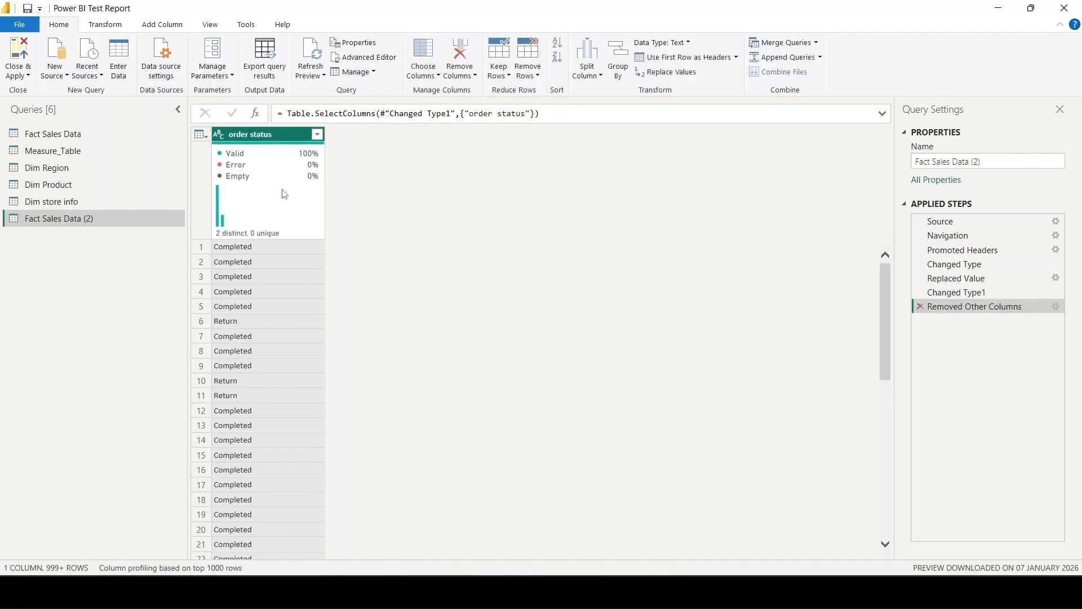
{"action": "right_click", "coordinate": [287, 134]}
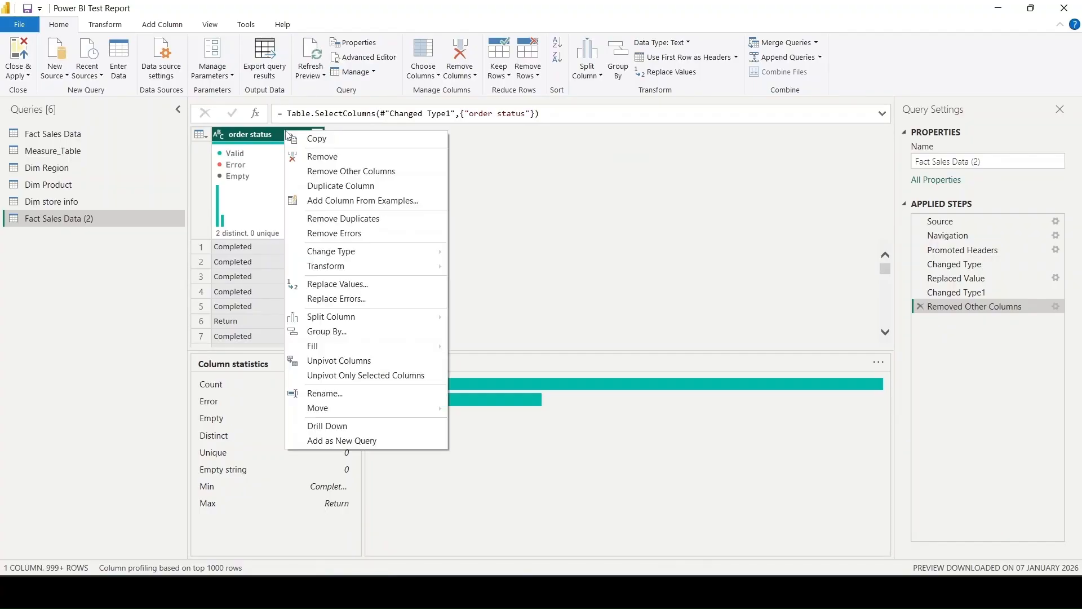
{"action": "left_click", "coordinate": [375, 224]}
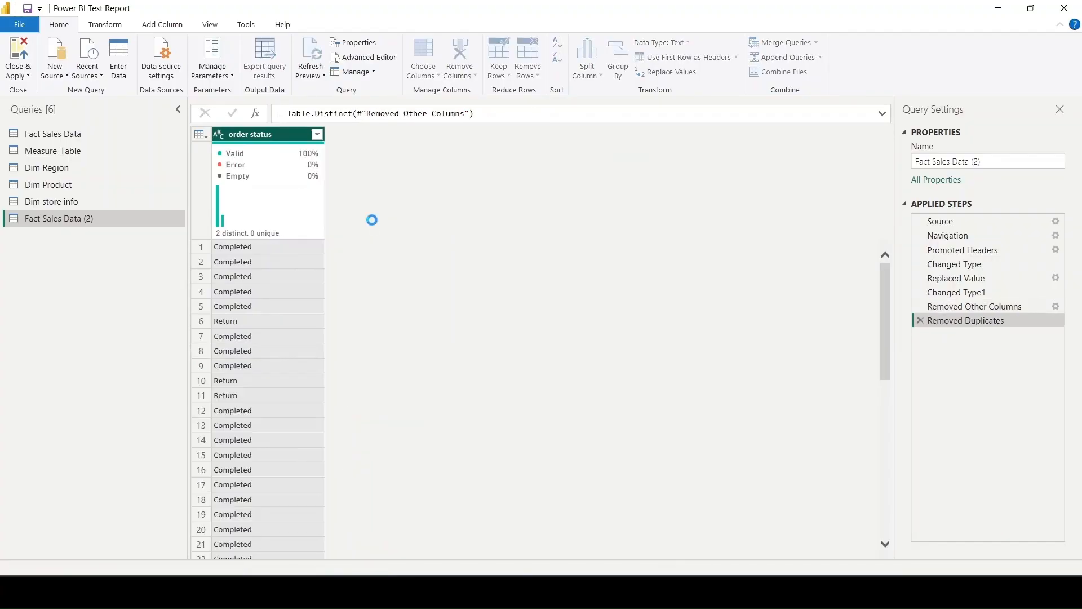
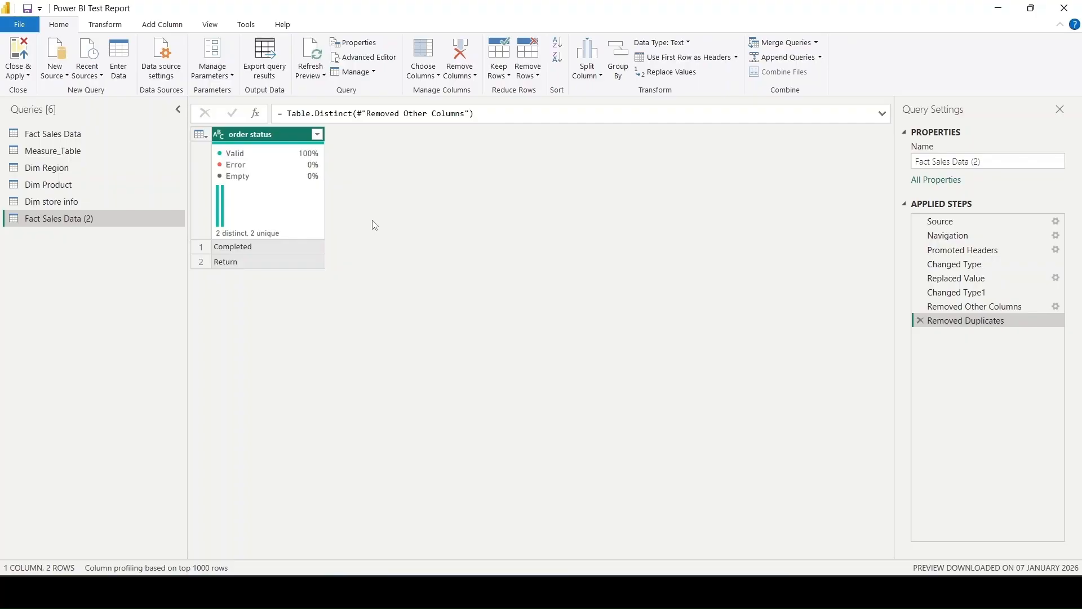
- Add an index column starting from 1 to the order status query and name it Order ID
{"action": "left_click", "coordinate": [163, 25]}
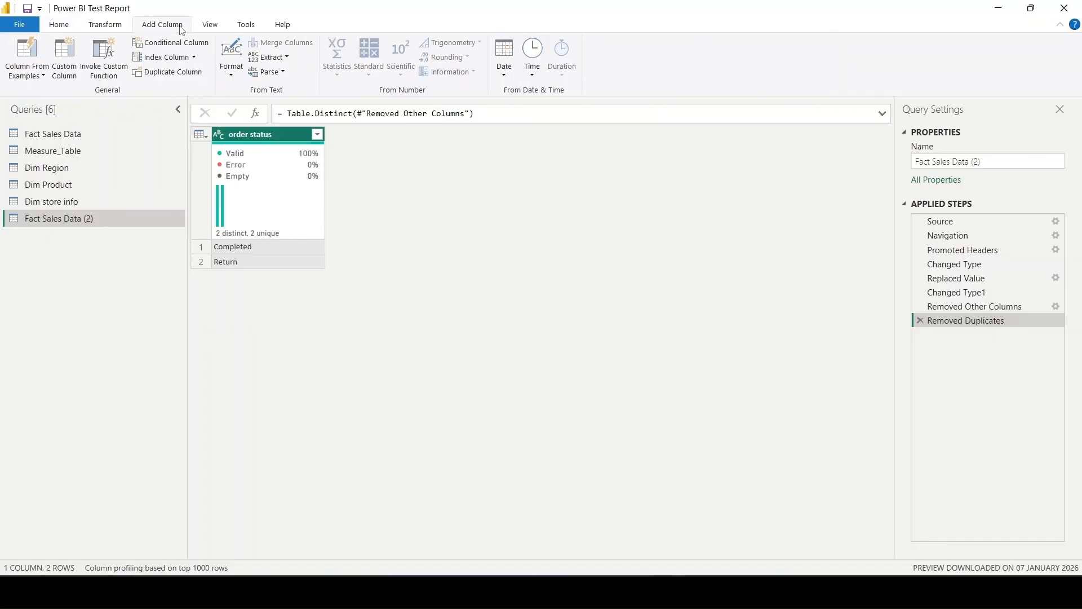
{"action": "left_click", "coordinate": [194, 56]}
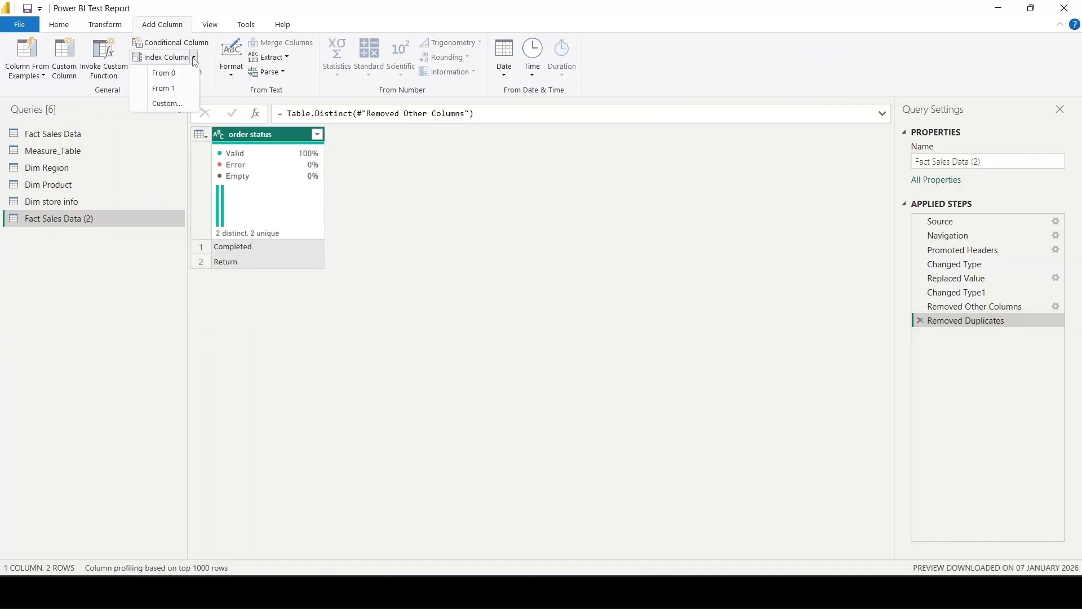
{"action": "left_click", "coordinate": [163, 88]}
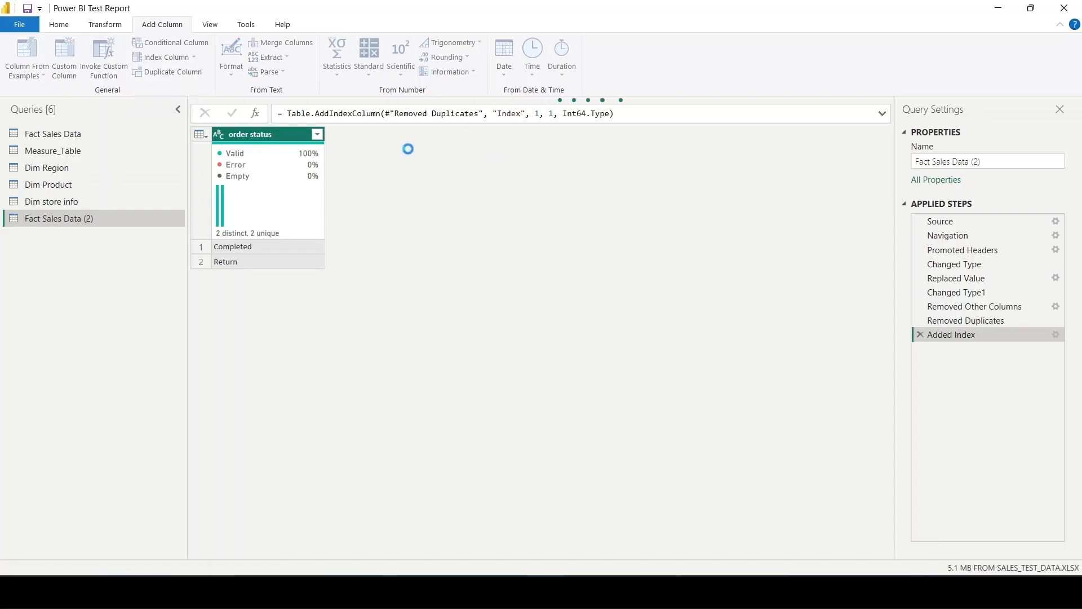
{"action": "left_click", "coordinate": [520, 115]}
{"action": "key", "text": "BackSpace"}
{"action": "key", "text": "BackSpace"}
{"action": "key", "text": "BackSpace"}
{"action": "key", "text": "BackSpace"}
{"action": "key", "text": "BackSpace"}
{"action": "type", "text": "O"}
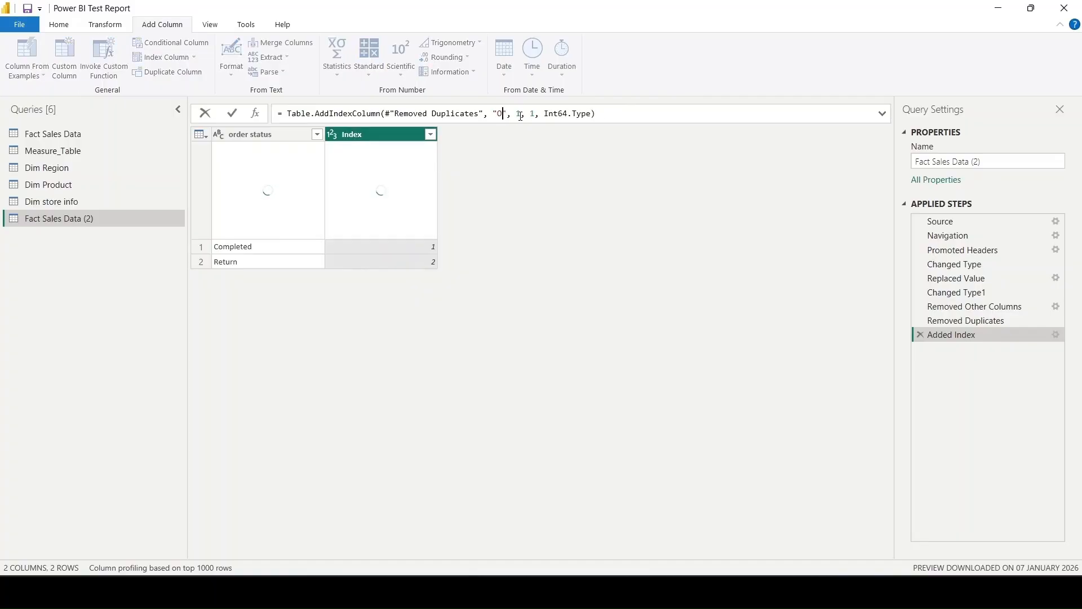
{"action": "type", "text": "rder "}
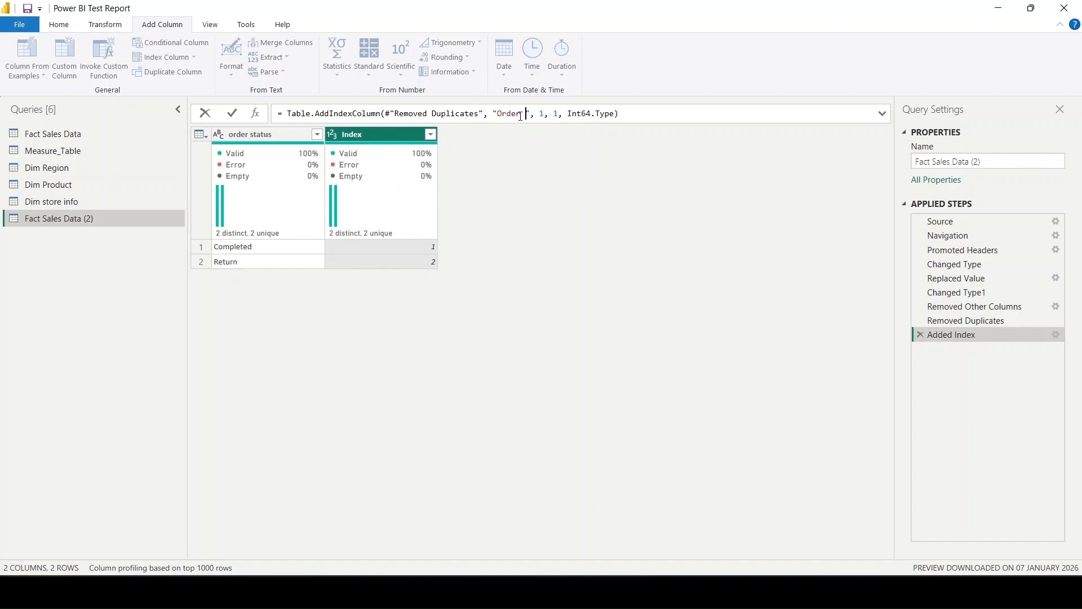
{"action": "type", "text": "ID"}
{"action": "key", "text": "Return"}
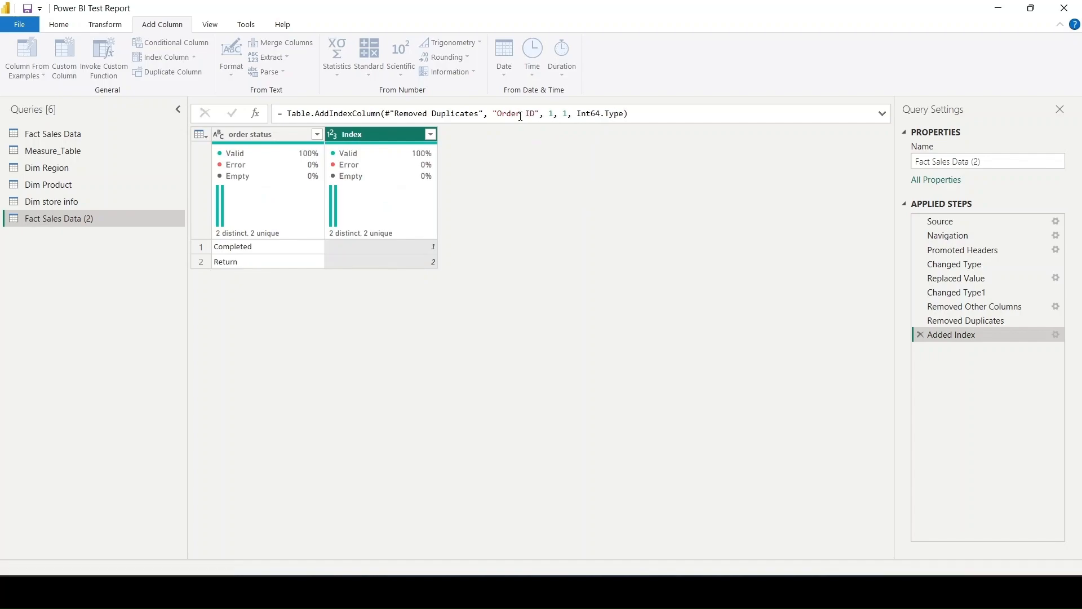
- Rename the Fact Sales Data (2) query as Dim Order
{"action": "double_click", "coordinate": [116, 218]}
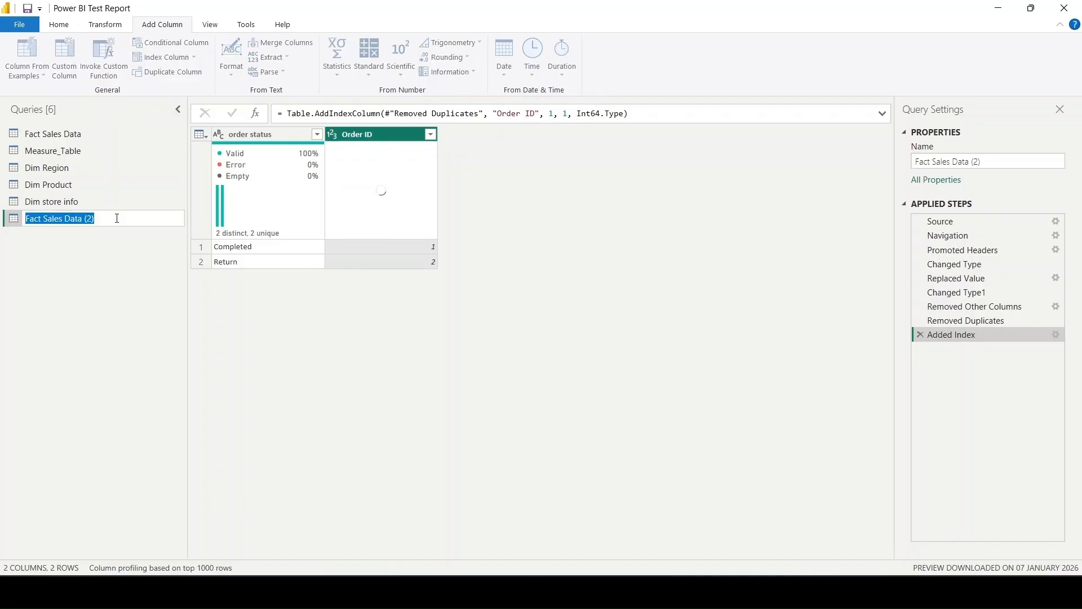
{"action": "key", "text": "BackSpace"}
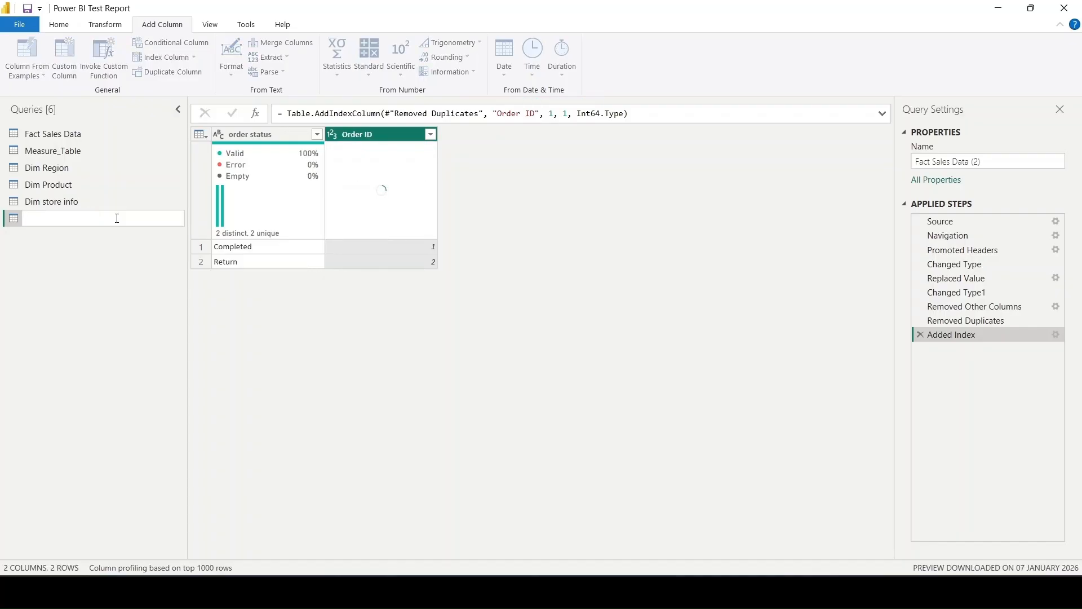
{"action": "type", "text": "Dim Or"}
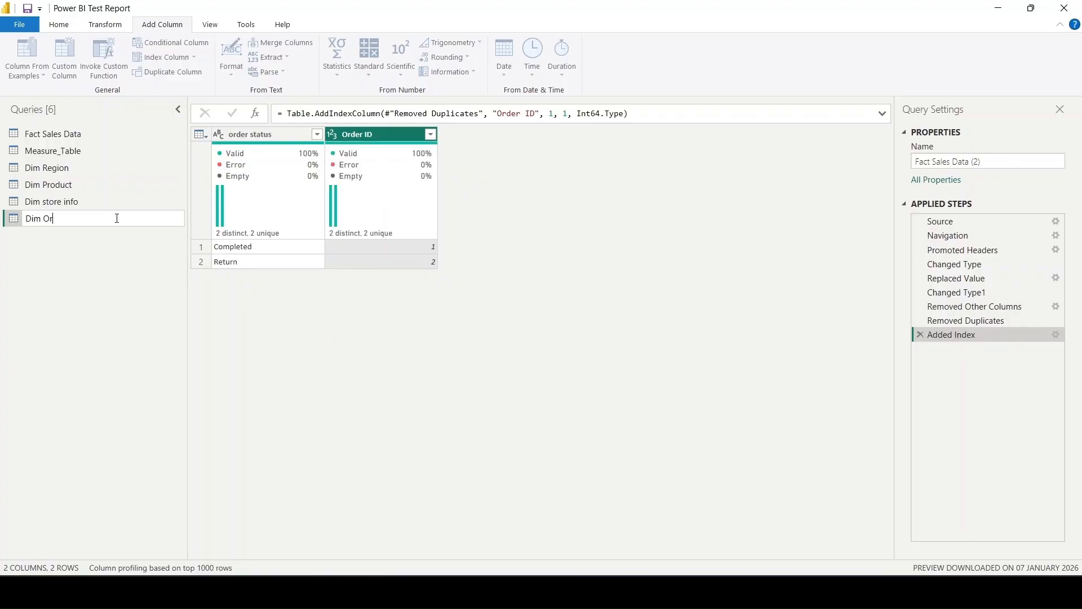
{"action": "type", "text": "der"}
{"action": "key", "text": "Return"}
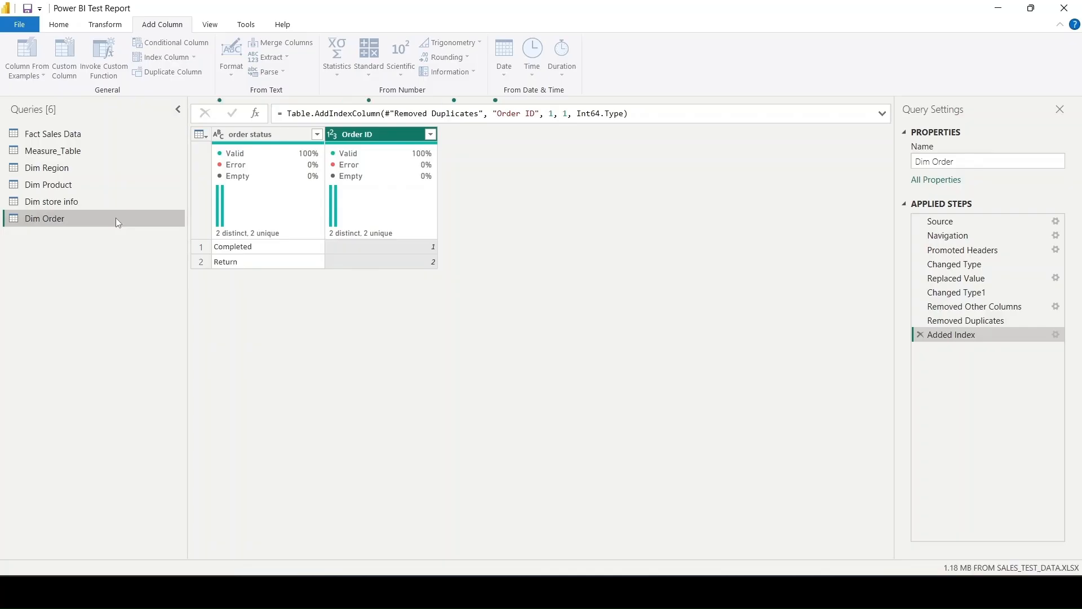
- Duplicate the Dim Order query and edit the copy's Removed Other Columns step to keep only payment_method instead of order status
{"action": "right_click", "coordinate": [98, 225]}
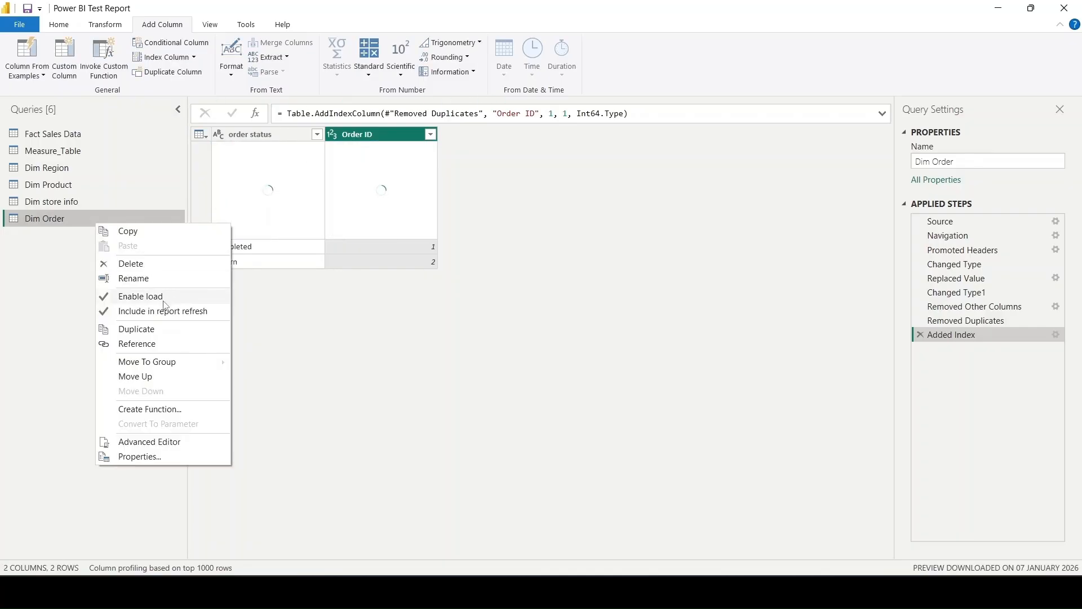
{"action": "left_click", "coordinate": [139, 330]}
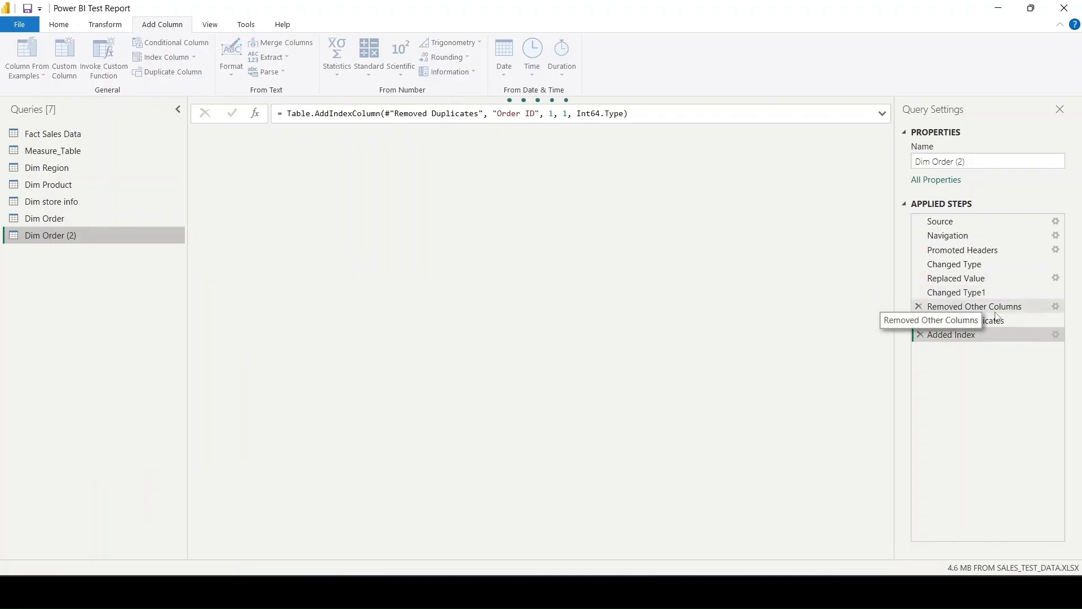
{"action": "left_click", "coordinate": [1061, 306]}
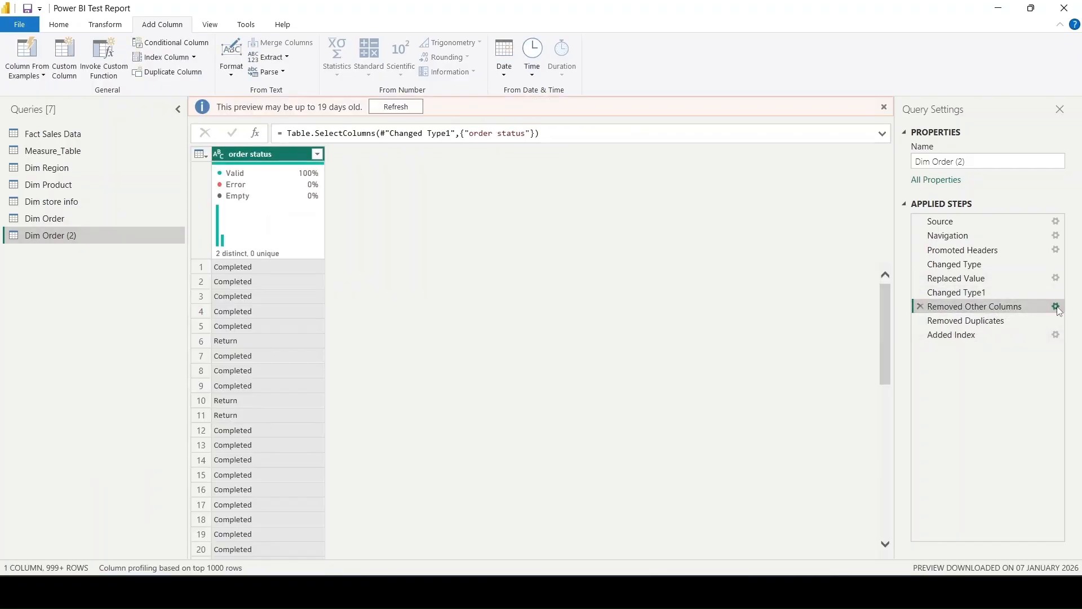
{"action": "left_click", "coordinate": [1056, 306]}
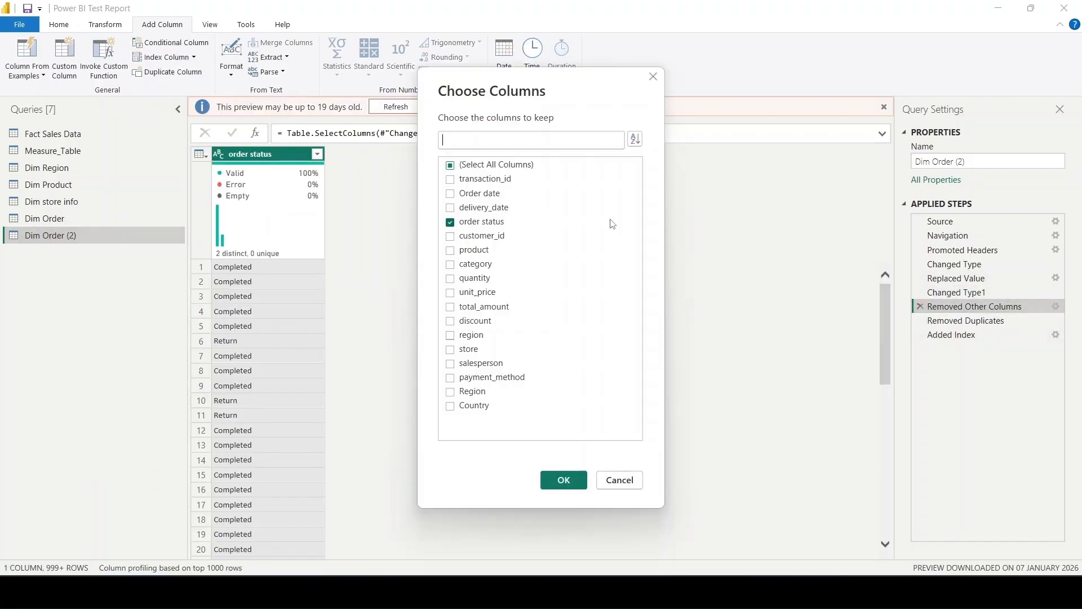
{"action": "left_click", "coordinate": [475, 222]}
{"action": "left_click", "coordinate": [492, 379]}
{"action": "left_click", "coordinate": [563, 483]}
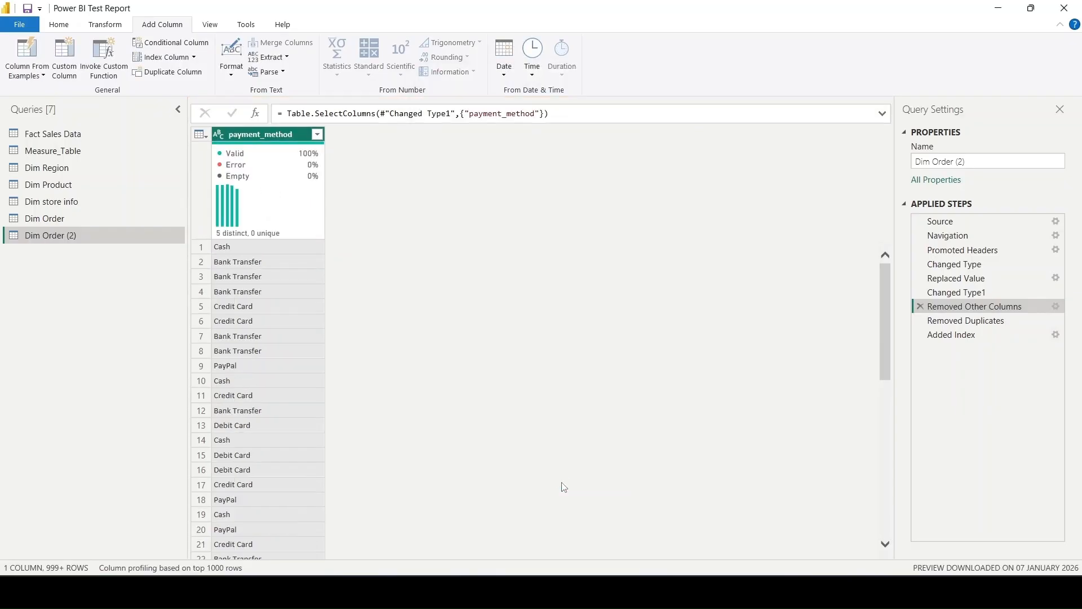
- Rename the index column in the duplicated query's Added Index step to Payment ID
{"action": "left_click", "coordinate": [970, 321]}
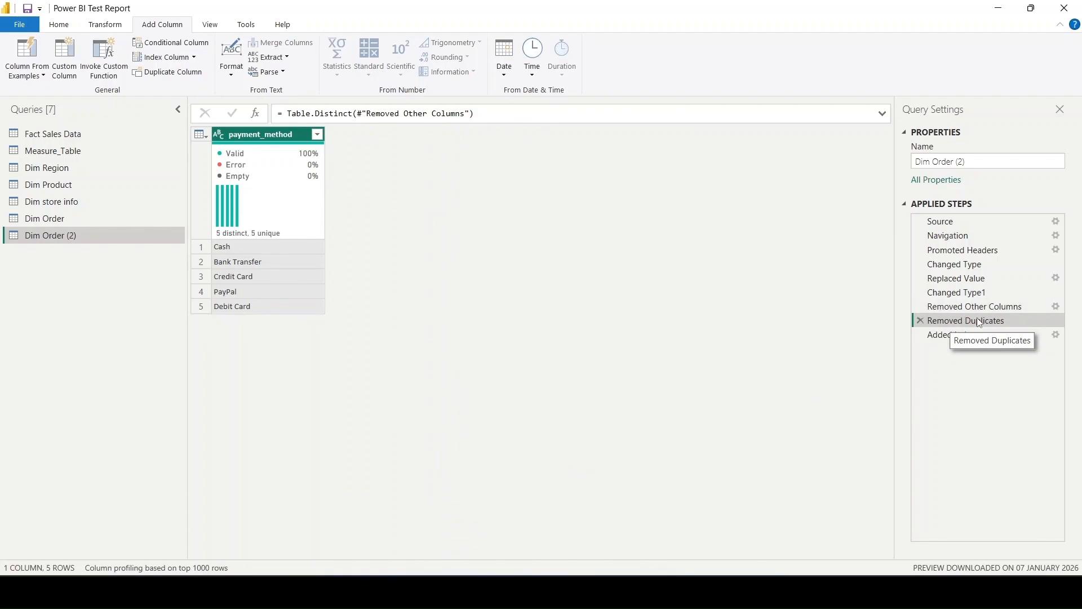
{"action": "left_click", "coordinate": [975, 336]}
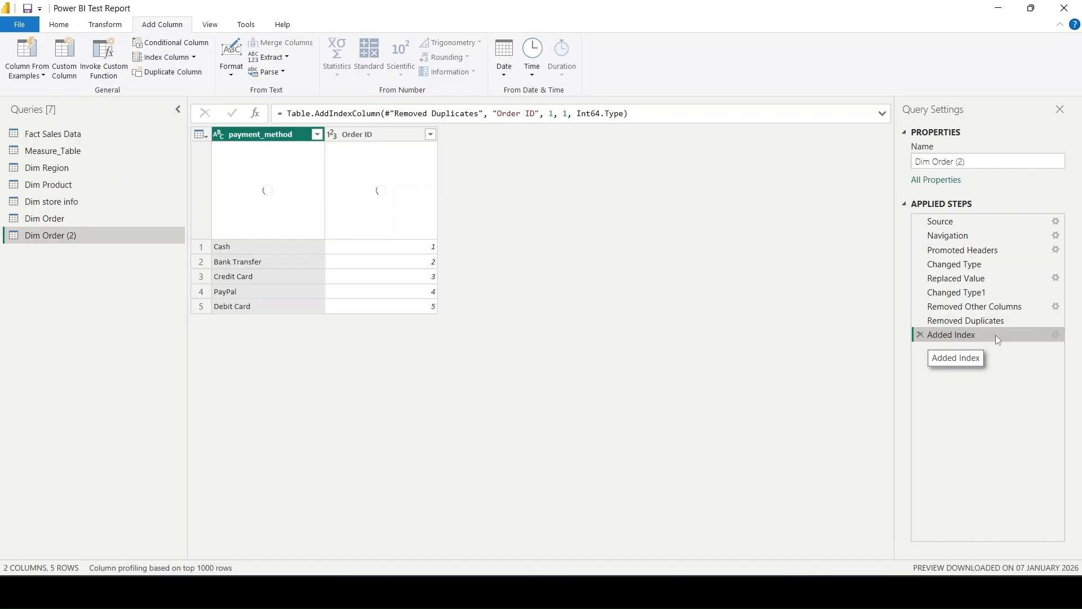
{"action": "left_click", "coordinate": [519, 113]}
{"action": "key", "text": "BackSpace"}
{"action": "key", "text": "BackSpace"}
{"action": "key", "text": "BackSpace"}
{"action": "key", "text": "BackSpace"}
{"action": "key", "text": "BackSpace"}
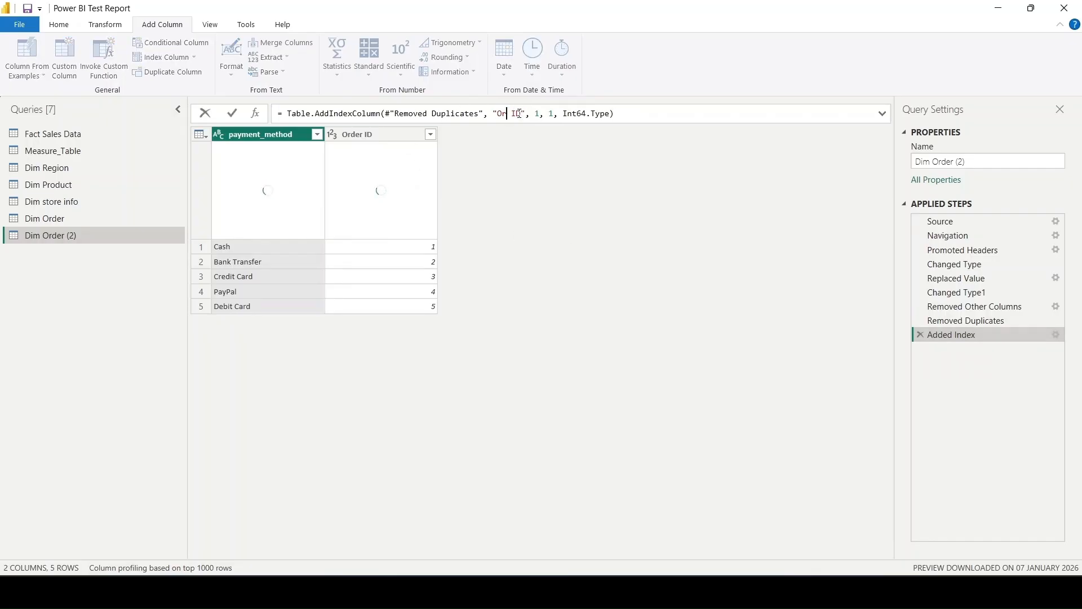
{"action": "type", "text": "Pay"}
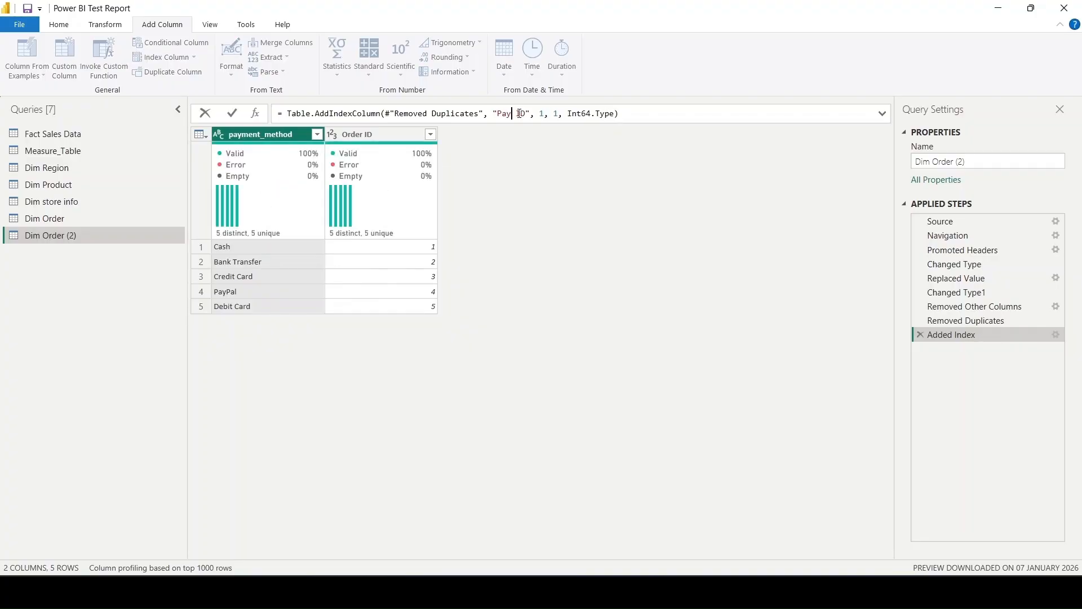
{"action": "type", "text": "ment"}
{"action": "key", "text": "Return"}
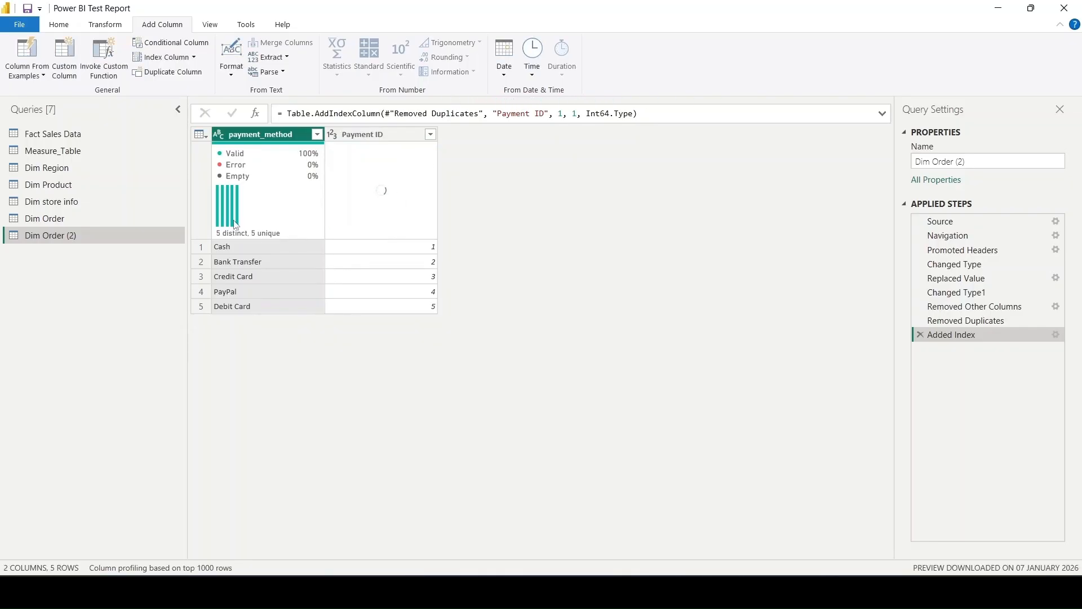
- Rename the duplicated Dim Order (2) query as Dim Payment
{"action": "double_click", "coordinate": [151, 240]}
{"action": "key", "text": "BackSpace"}
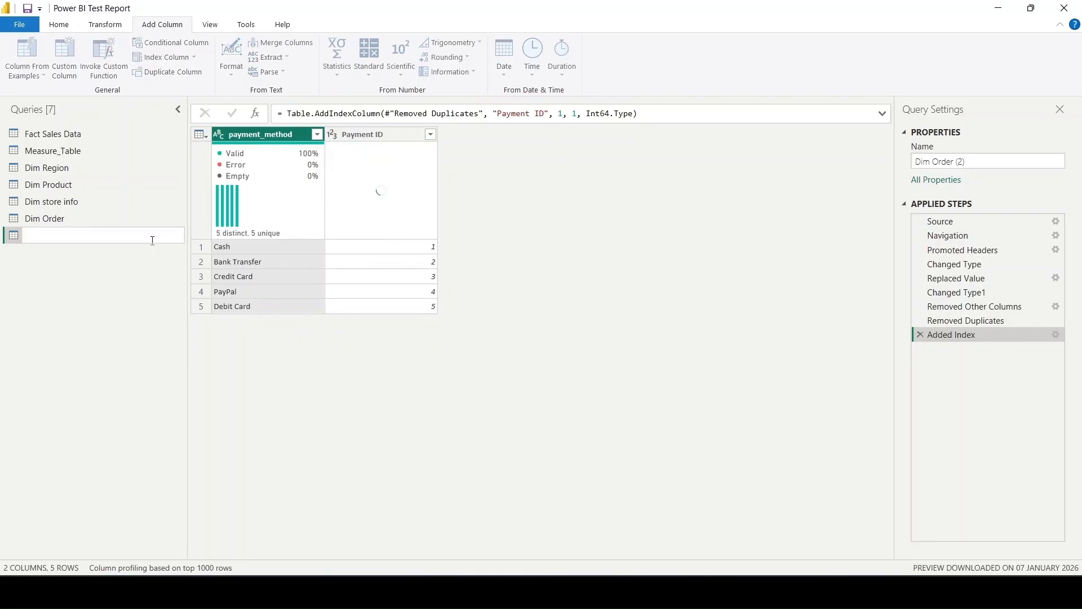
{"action": "type", "text": "Dim Payme"}
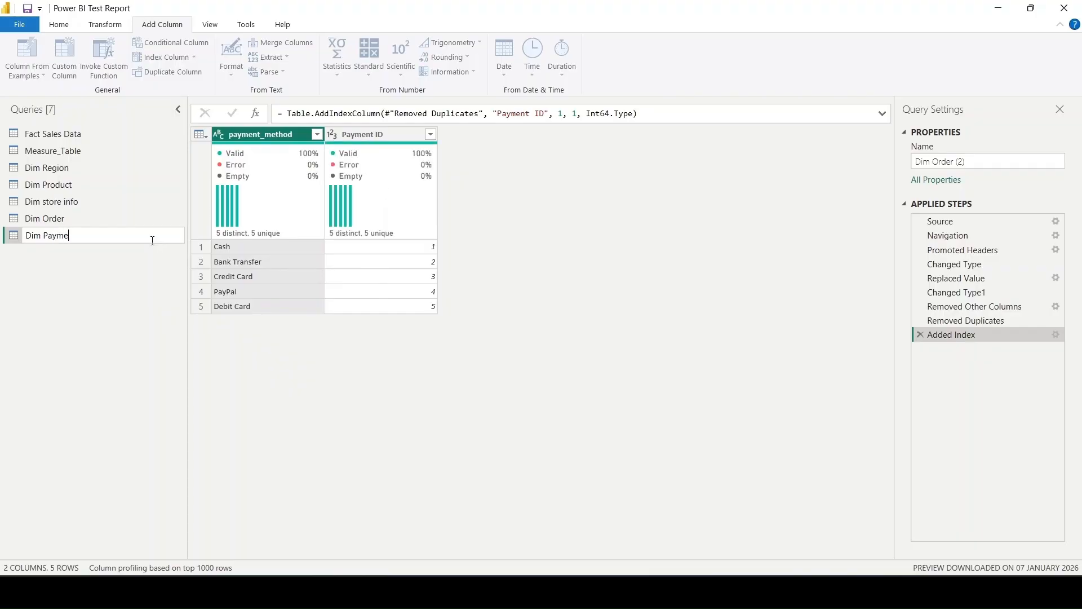
{"action": "type", "text": "nt"}
{"action": "key", "text": "Return"}
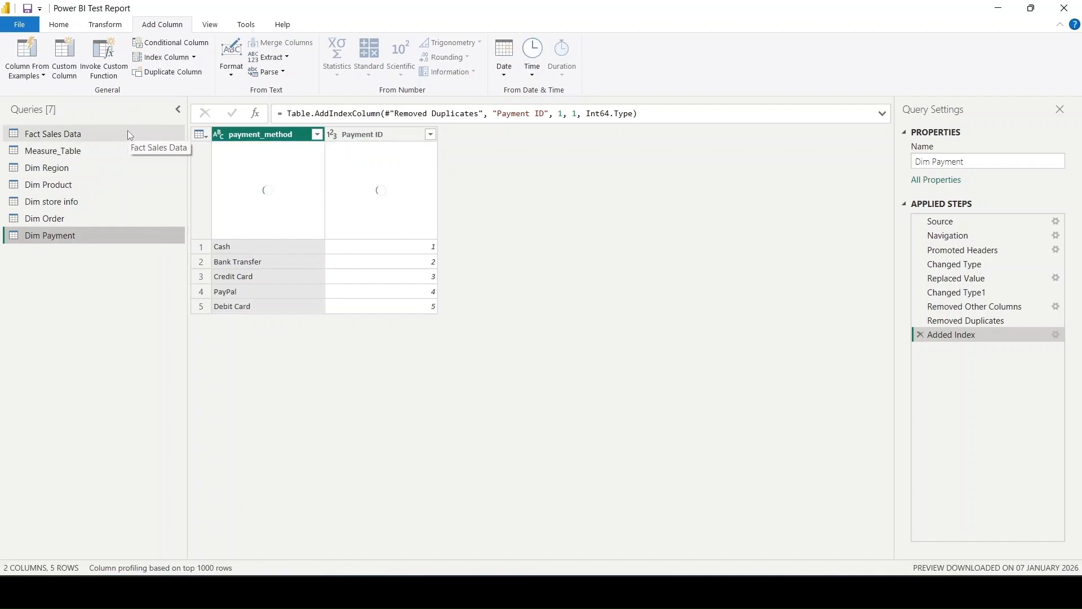
- Insert a left outer merge of Fact Sales Data with Dim Order on order status, right after the Expanded Dim store info step
{"action": "left_click", "coordinate": [63, 133]}
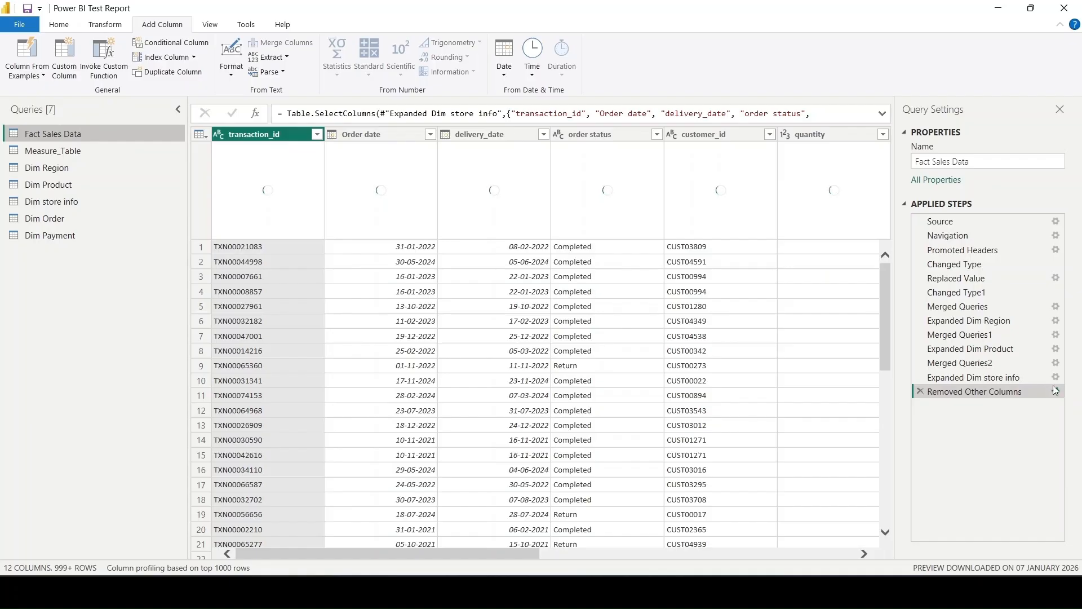
{"action": "left_click", "coordinate": [1031, 381]}
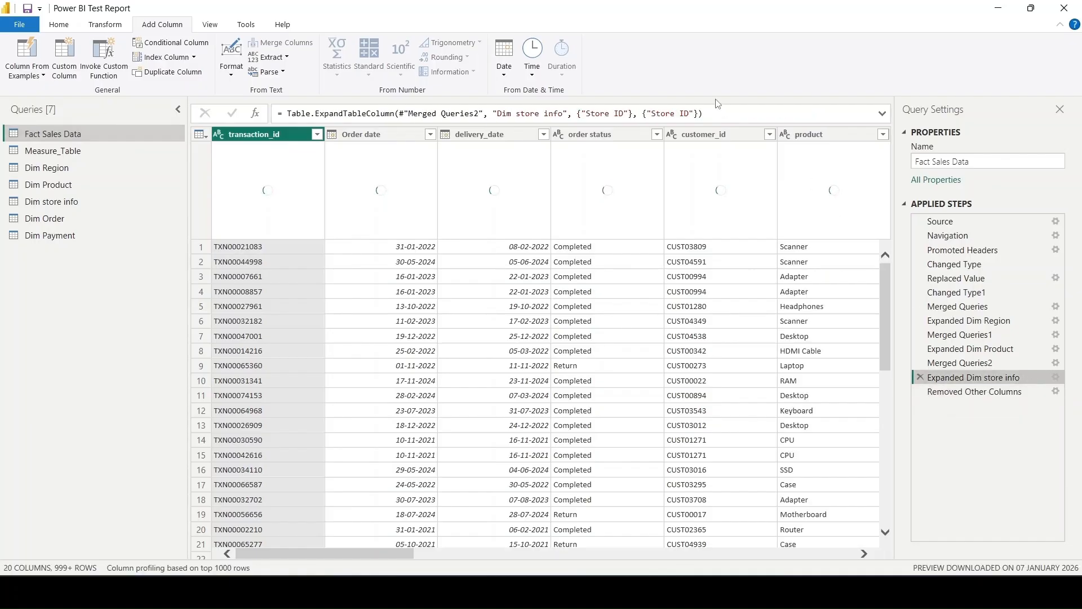
{"action": "left_click", "coordinate": [100, 26]}
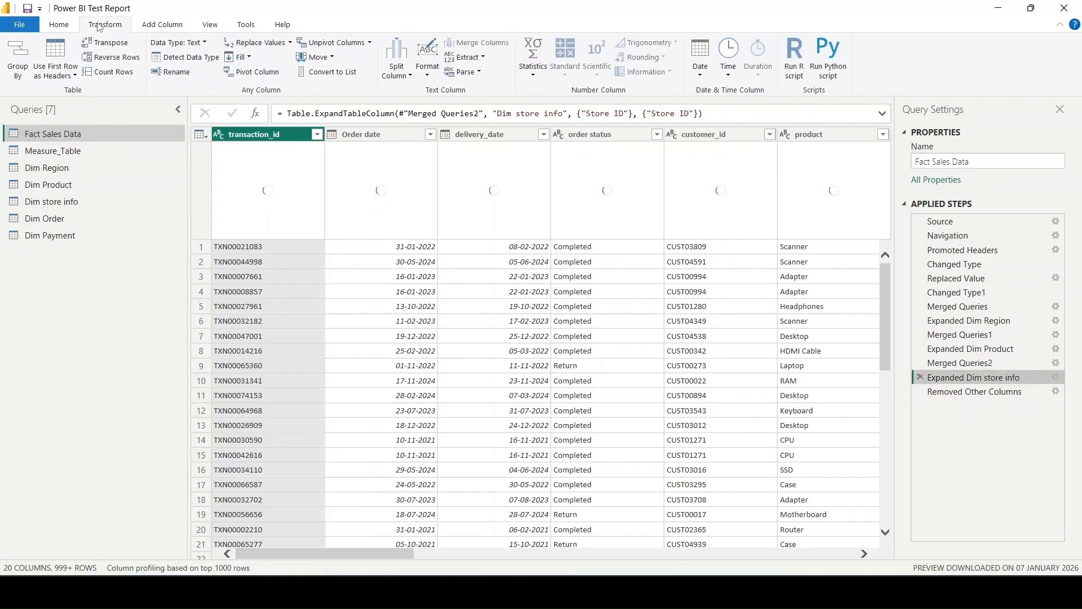
{"action": "left_click", "coordinate": [74, 25]}
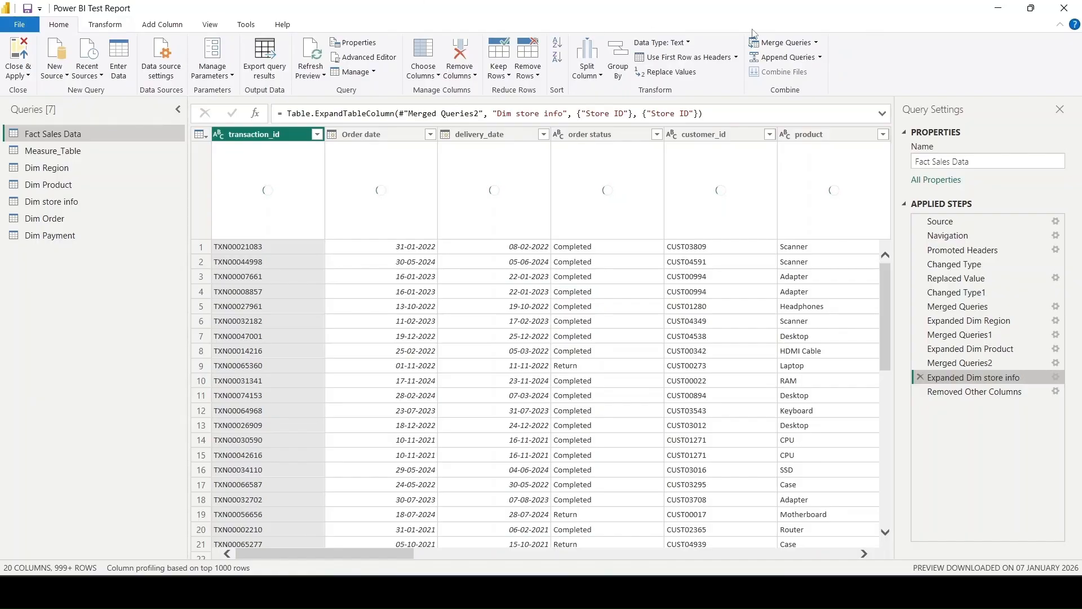
{"action": "left_click", "coordinate": [772, 44]}
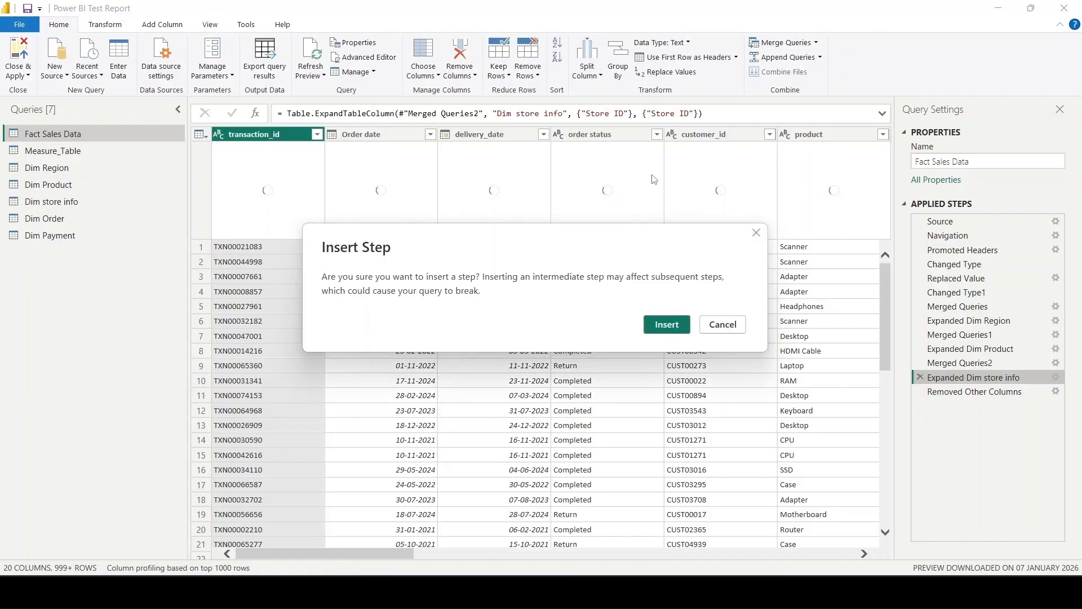
{"action": "left_click", "coordinate": [680, 324]}
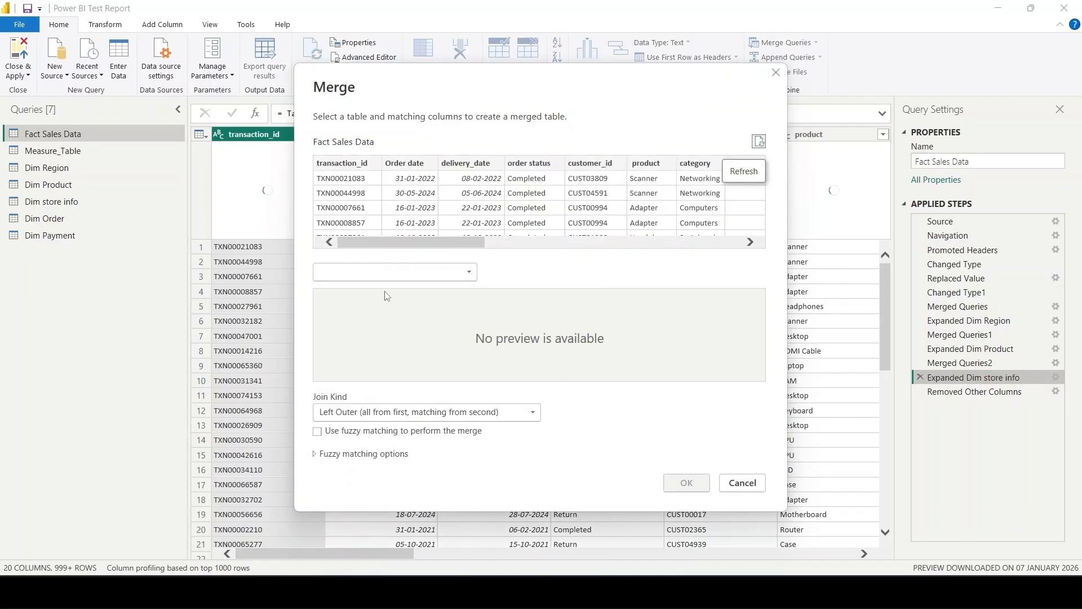
{"action": "left_click", "coordinate": [393, 272]}
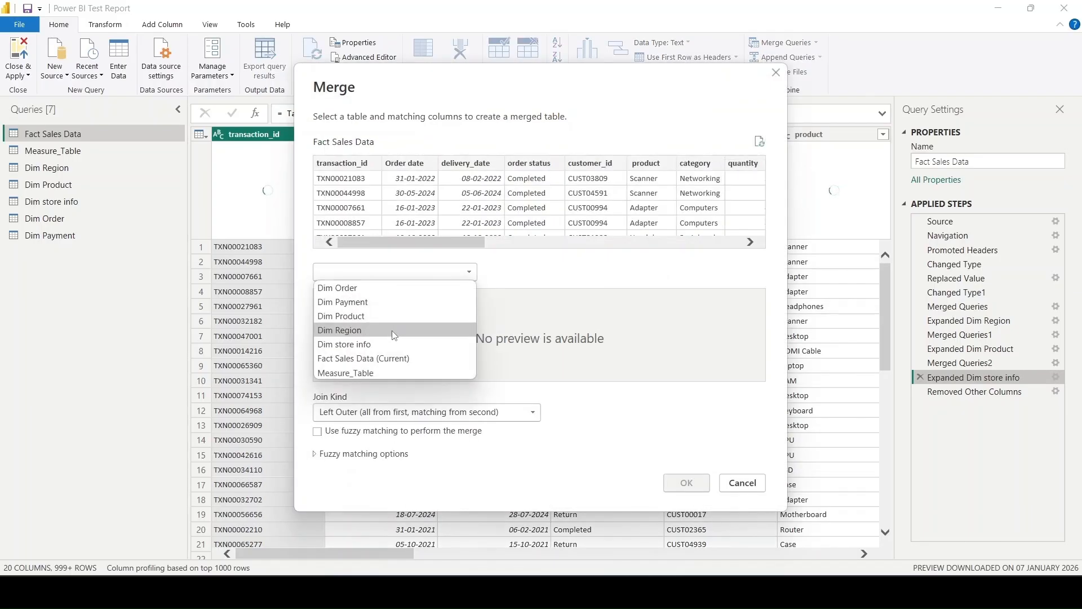
{"action": "left_click", "coordinate": [403, 287]}
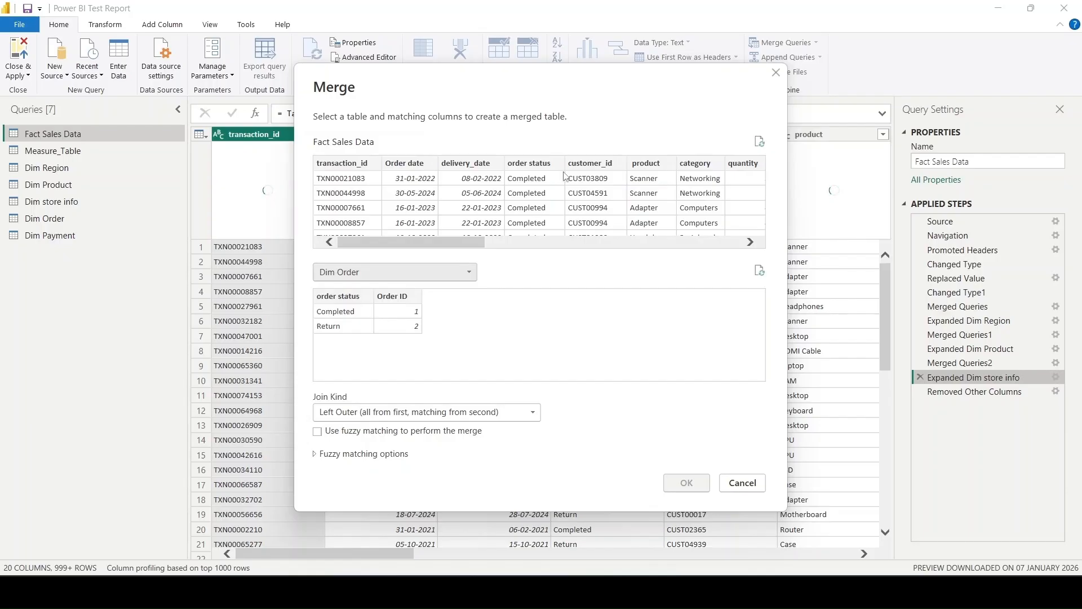
{"action": "left_click", "coordinate": [543, 164]}
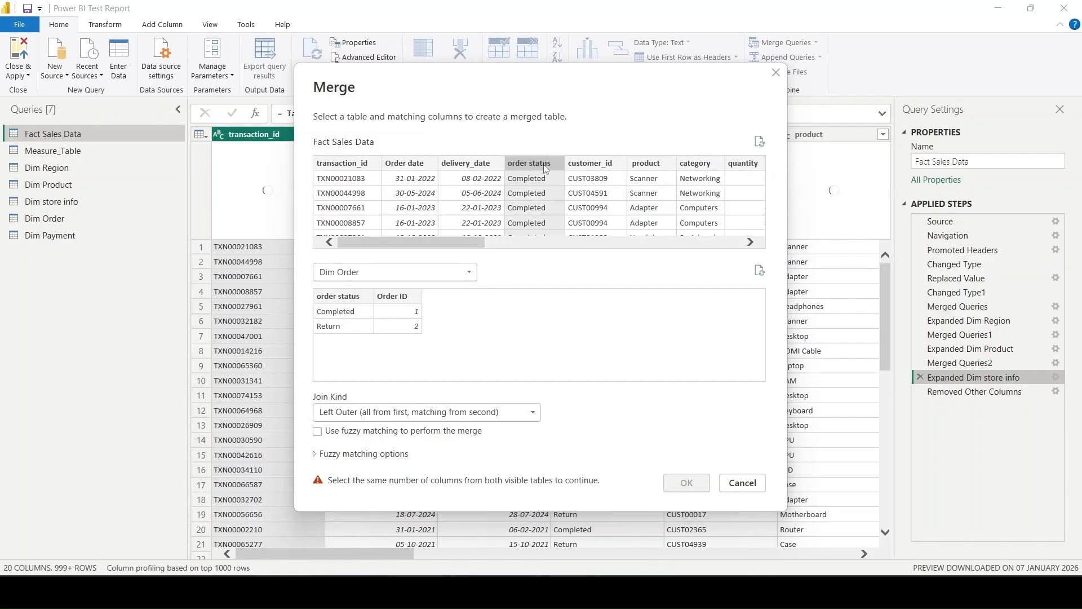
{"action": "left_click", "coordinate": [353, 300]}
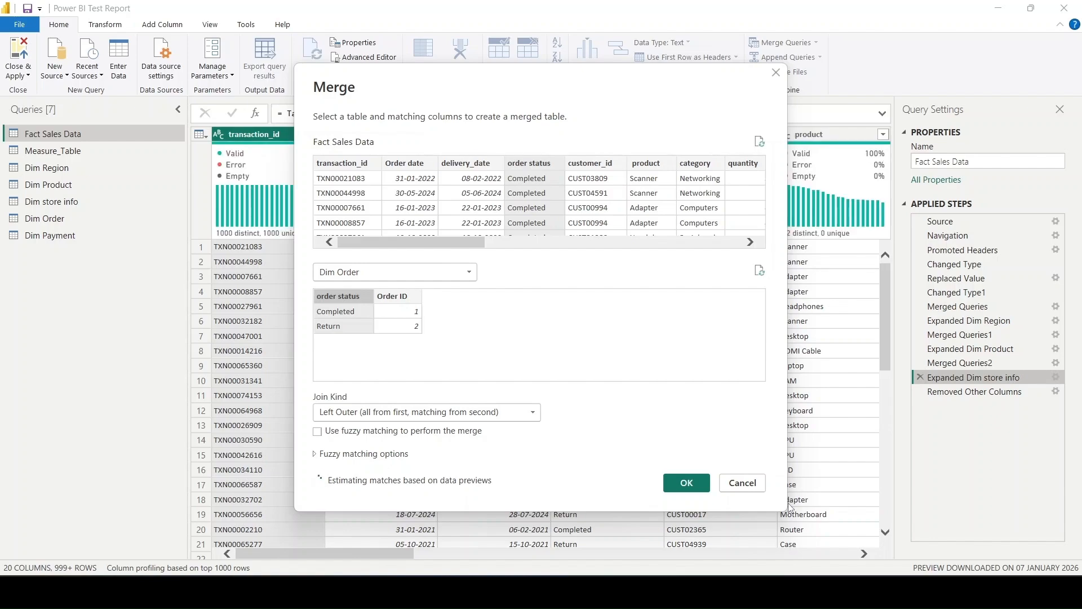
{"action": "left_click", "coordinate": [684, 485]}
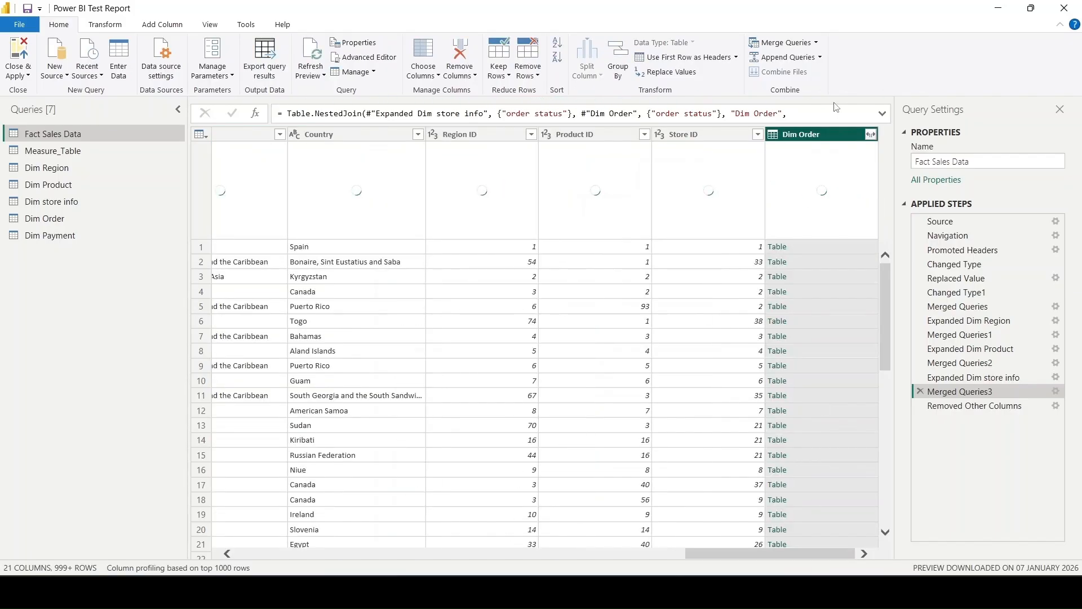
- Expand the merged Dim Order column to only Order ID, inserting the expansion before the Removed Other Columns step
{"action": "left_click", "coordinate": [870, 135]}
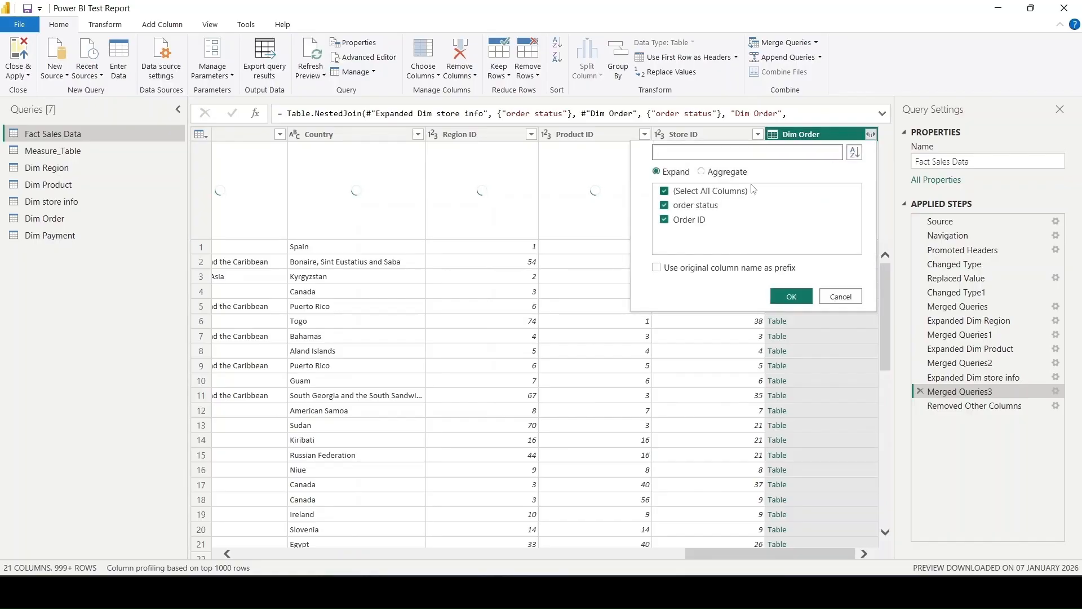
{"action": "left_click", "coordinate": [738, 191]}
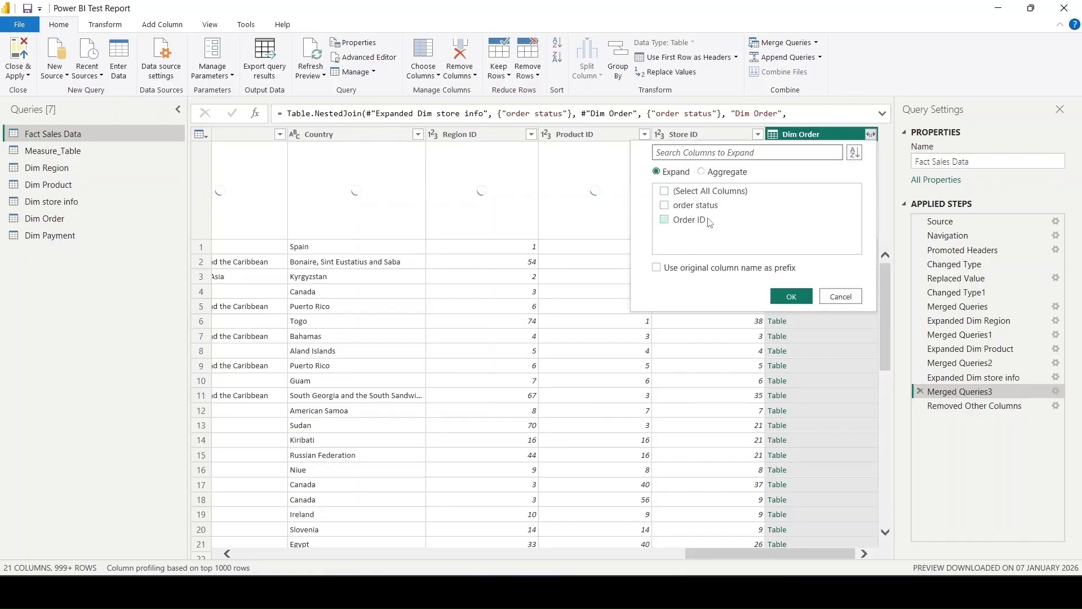
{"action": "left_click", "coordinate": [708, 222]}
{"action": "left_click", "coordinate": [791, 297]}
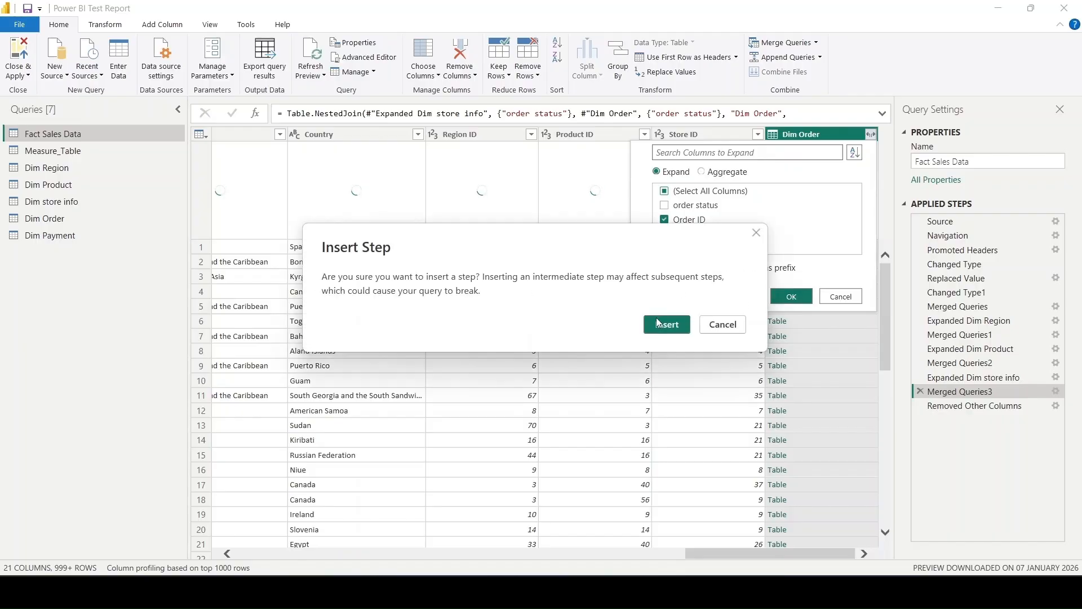
{"action": "left_click", "coordinate": [659, 324]}
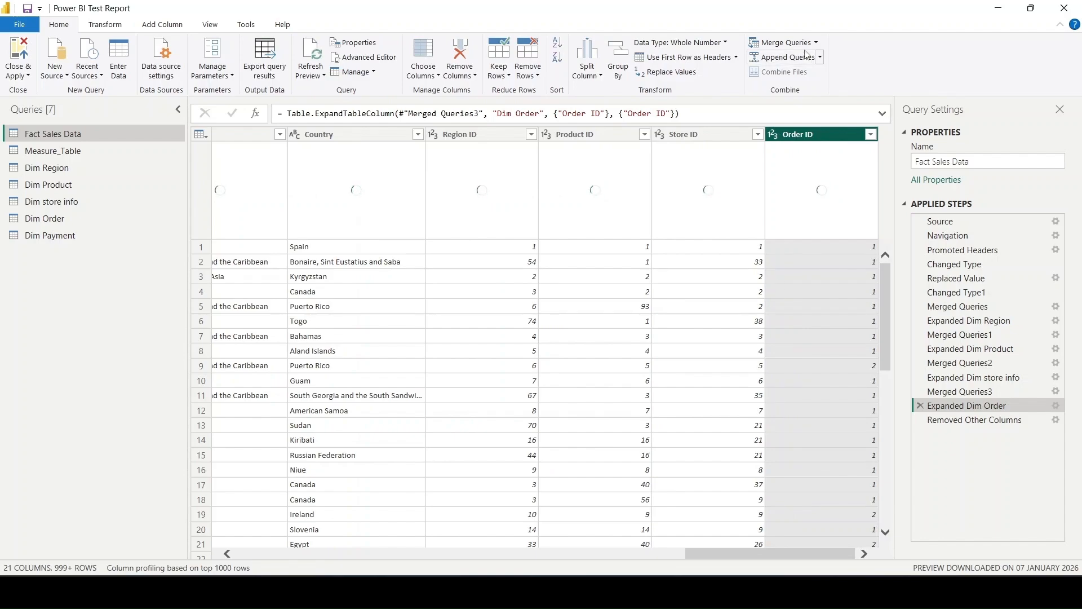
- Insert a left outer merge of Fact Sales Data with Dim Payment on payment_method, right after the Expanded Dim Order step
{"action": "left_click", "coordinate": [777, 50]}
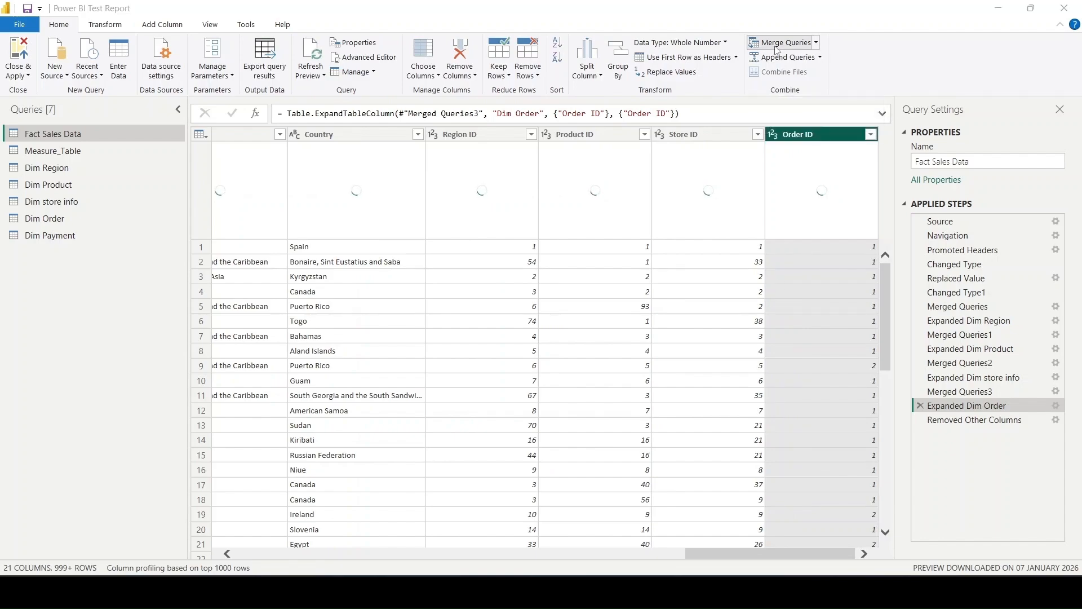
{"action": "left_click", "coordinate": [667, 326]}
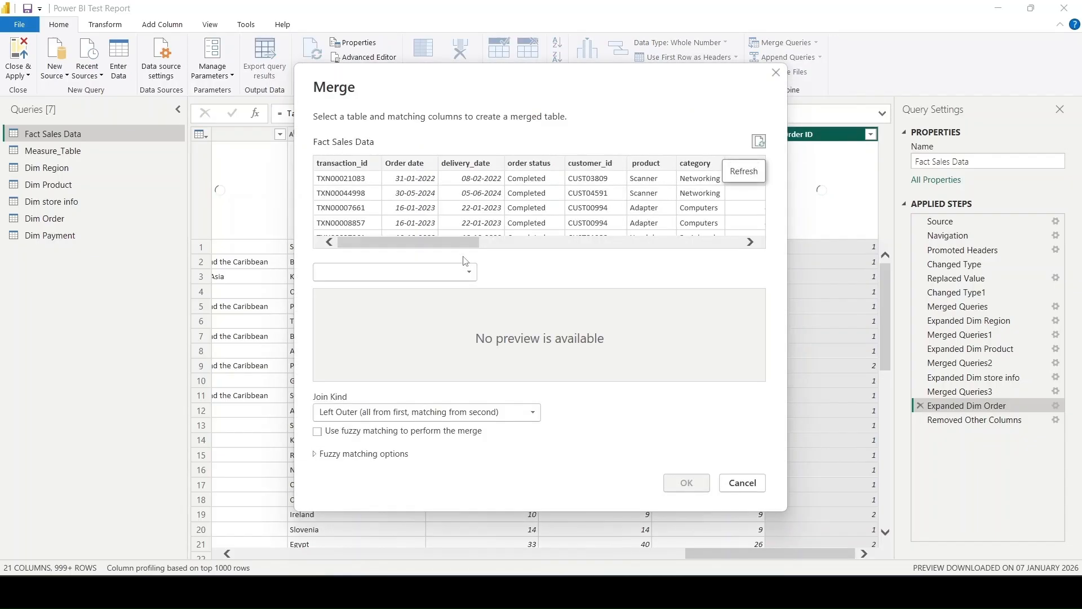
{"action": "left_click", "coordinate": [454, 274]}
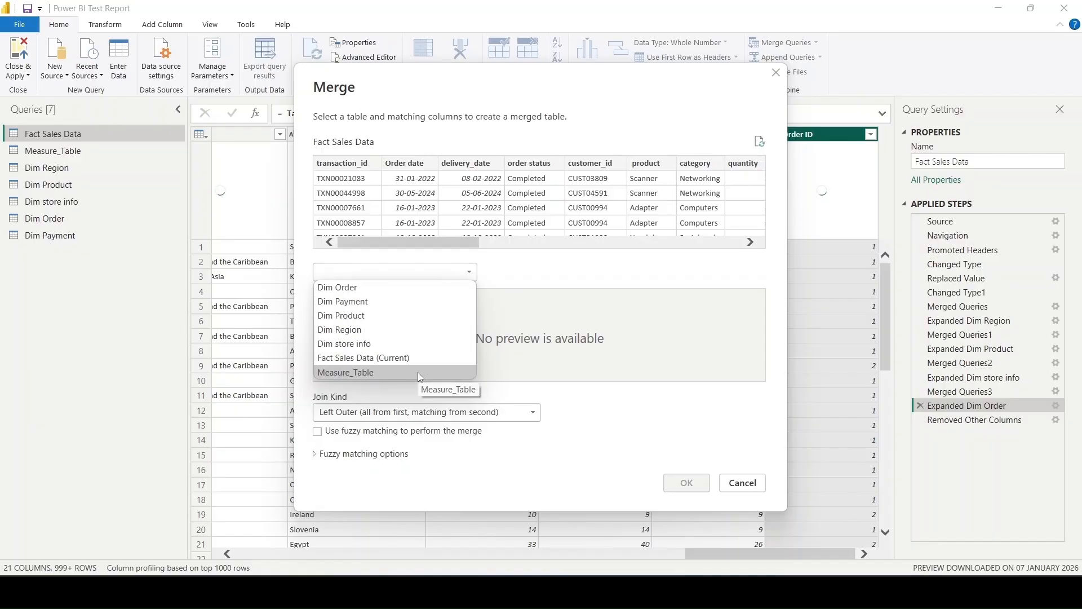
{"action": "left_click", "coordinate": [402, 304]}
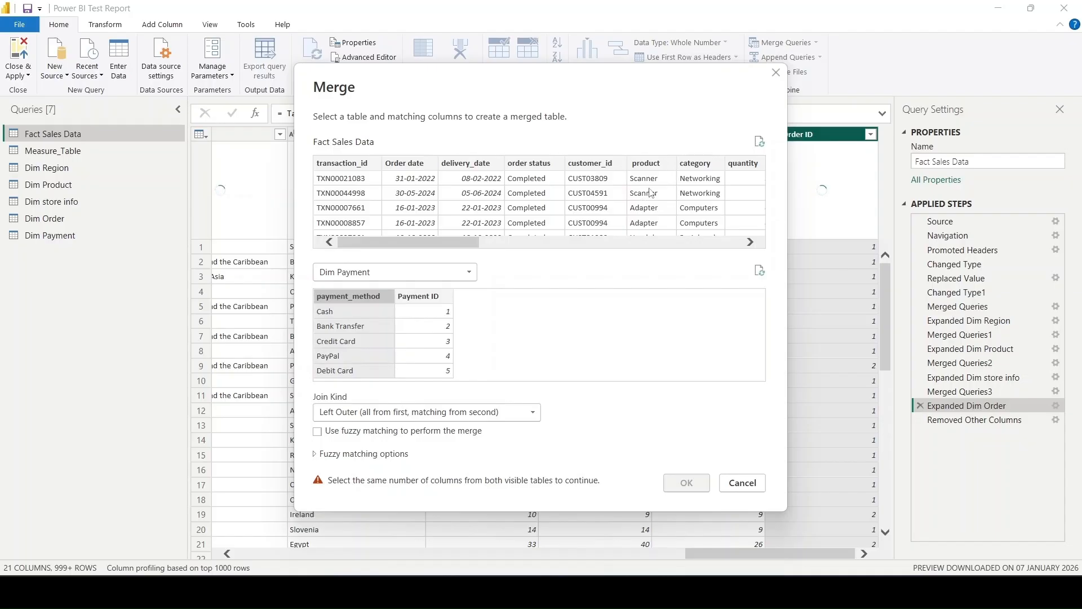
{"action": "scroll", "coordinate": [651, 192], "scroll_direction": "right", "scroll_amount": 5}
{"action": "scroll", "coordinate": [651, 193], "scroll_direction": "left", "scroll_amount": 5}
{"action": "left_click", "coordinate": [432, 165]}
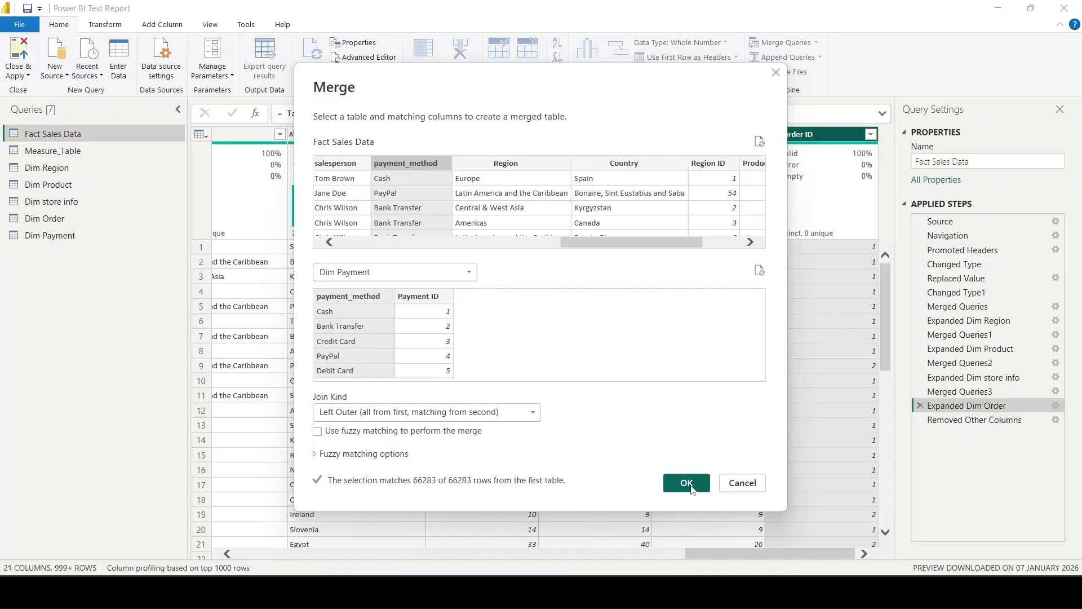
{"action": "left_click", "coordinate": [686, 483]}
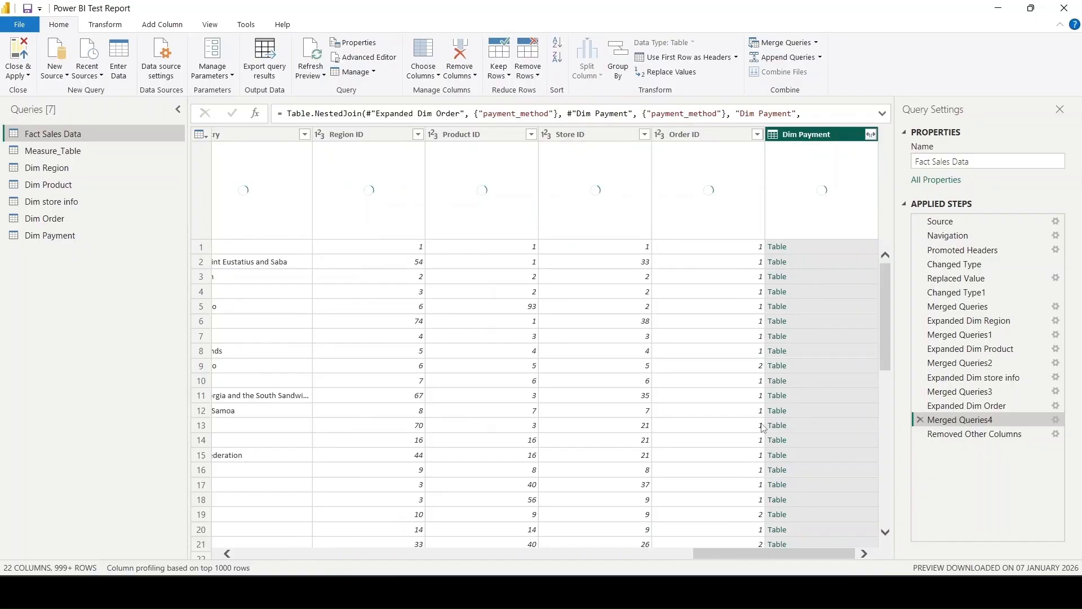
- Expand the merged Dim Payment column to only Payment ID as an inserted intermediate step
{"action": "left_click", "coordinate": [870, 134]}
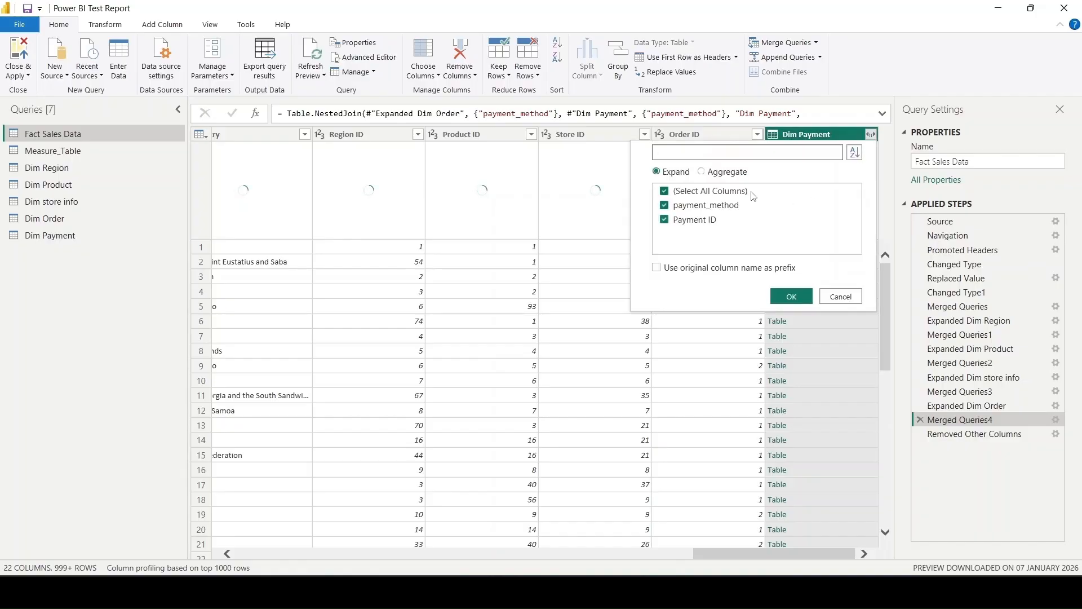
{"action": "left_click", "coordinate": [731, 193]}
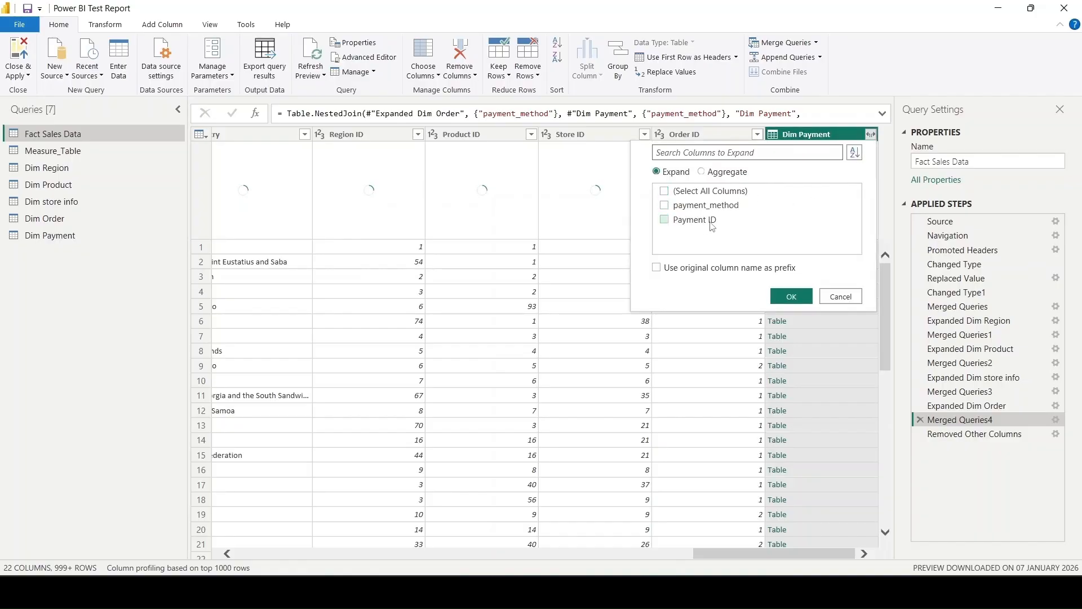
{"action": "left_click", "coordinate": [711, 224]}
{"action": "left_click", "coordinate": [786, 297]}
{"action": "left_click", "coordinate": [667, 325]}
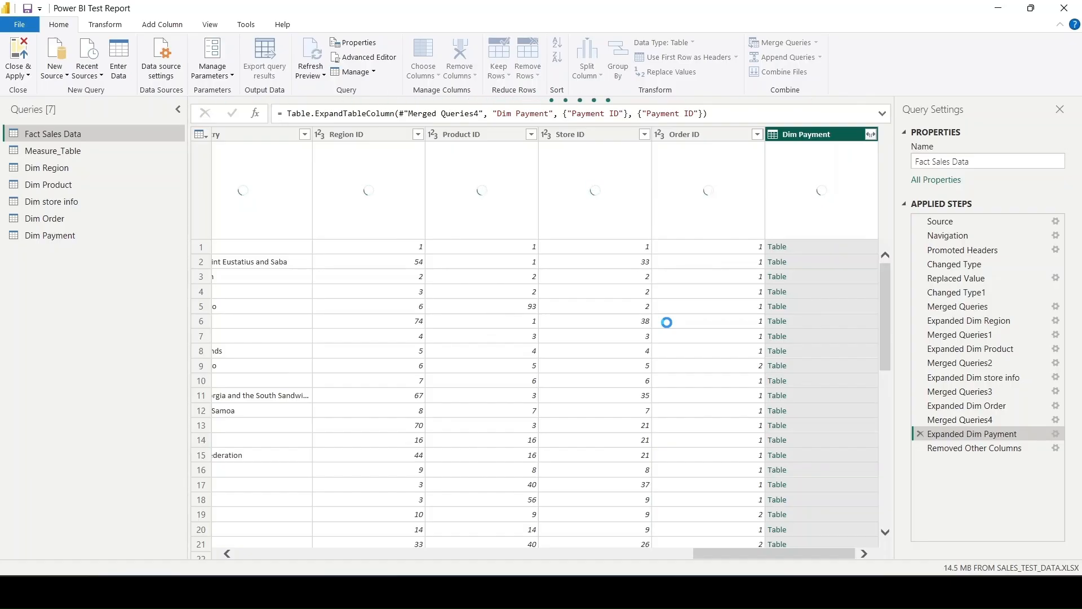
- Edit the Removed Other Columns step of Fact Sales Data to exclude order status and payment_method
{"action": "left_click", "coordinate": [1014, 448]}
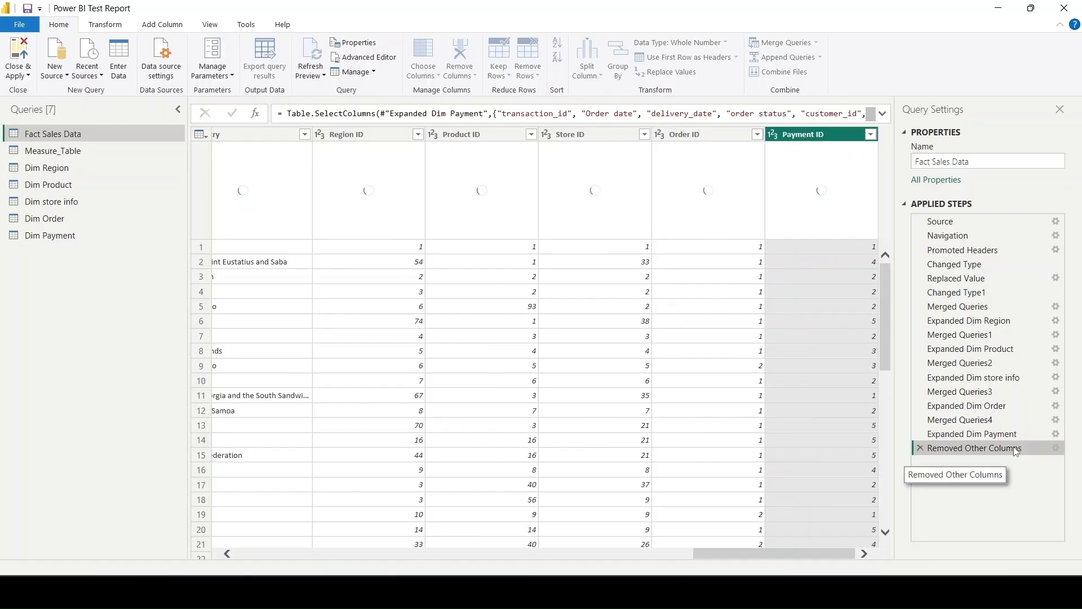
{"action": "left_click", "coordinate": [1055, 448]}
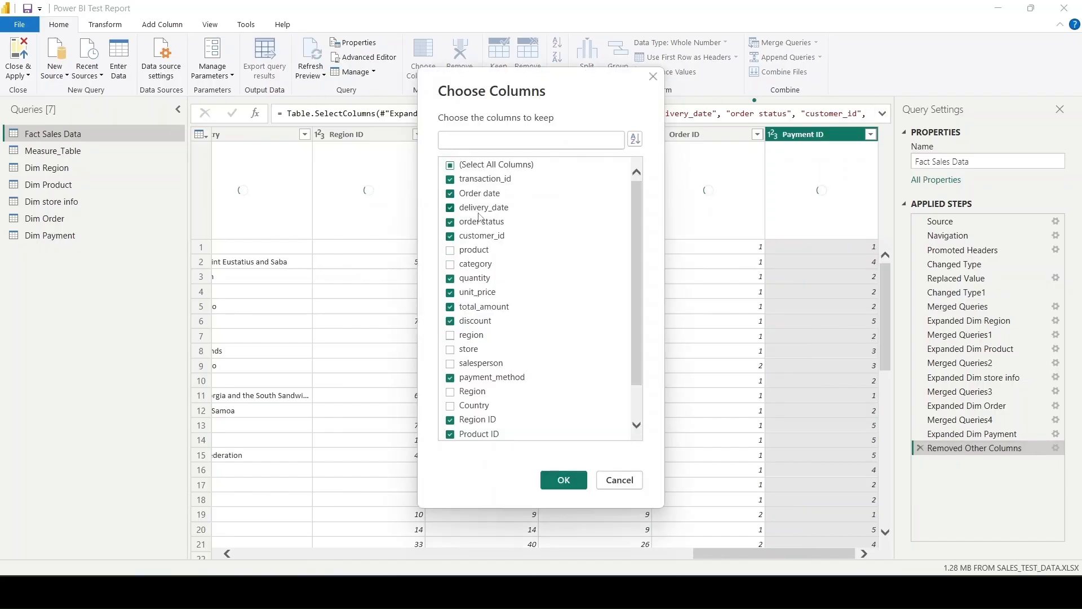
{"action": "left_click", "coordinate": [482, 222]}
{"action": "left_click", "coordinate": [480, 381]}
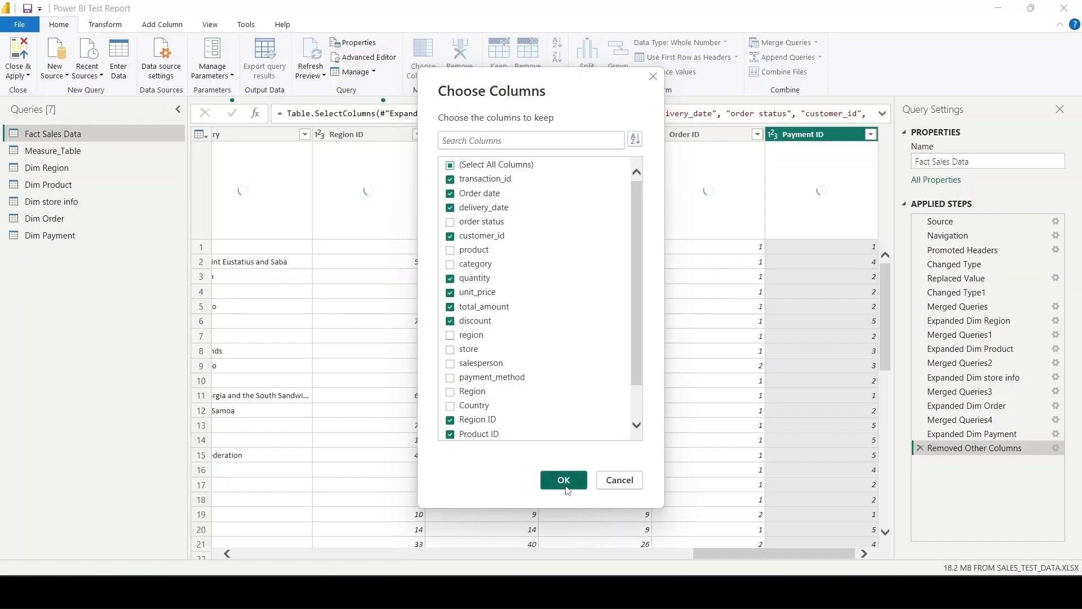
{"action": "left_click", "coordinate": [566, 482]}
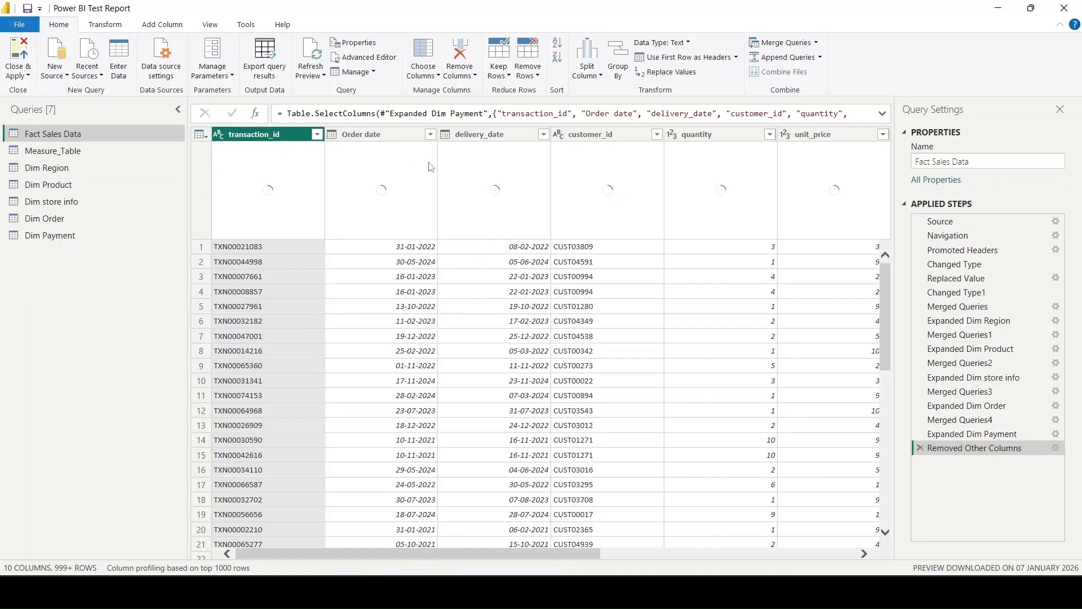
- Edit the Removed Other Columns step again to also keep Store ID, Order ID and Payment ID in Fact Sales Data
{"action": "scroll", "coordinate": [443, 264], "scroll_direction": "right", "scroll_amount": 3}
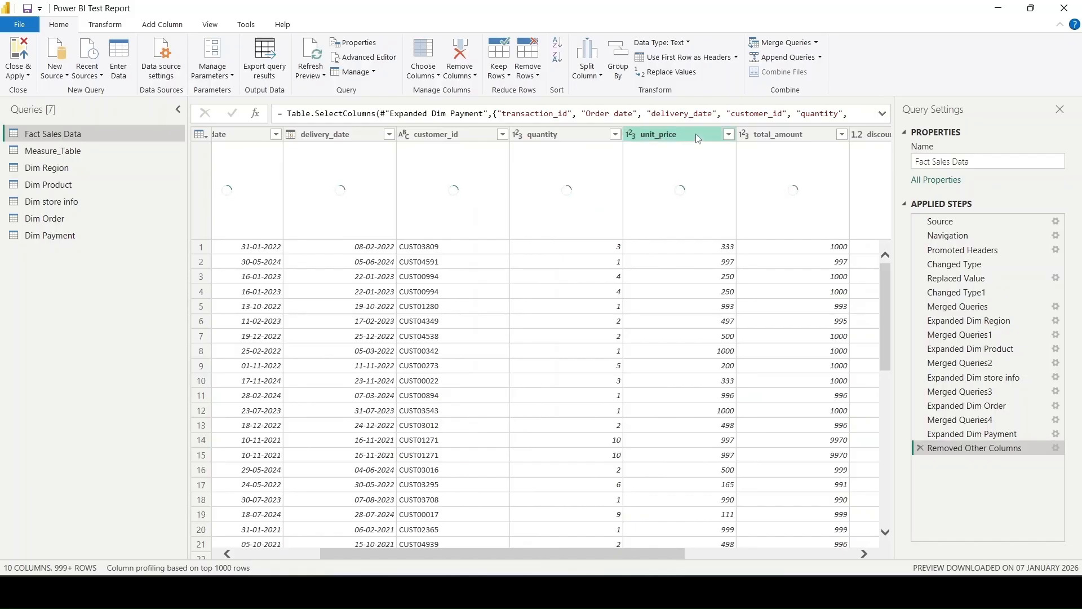
{"action": "scroll", "coordinate": [729, 269], "scroll_direction": "right", "scroll_amount": 4}
{"action": "scroll", "coordinate": [728, 268], "scroll_direction": "right", "scroll_amount": 2}
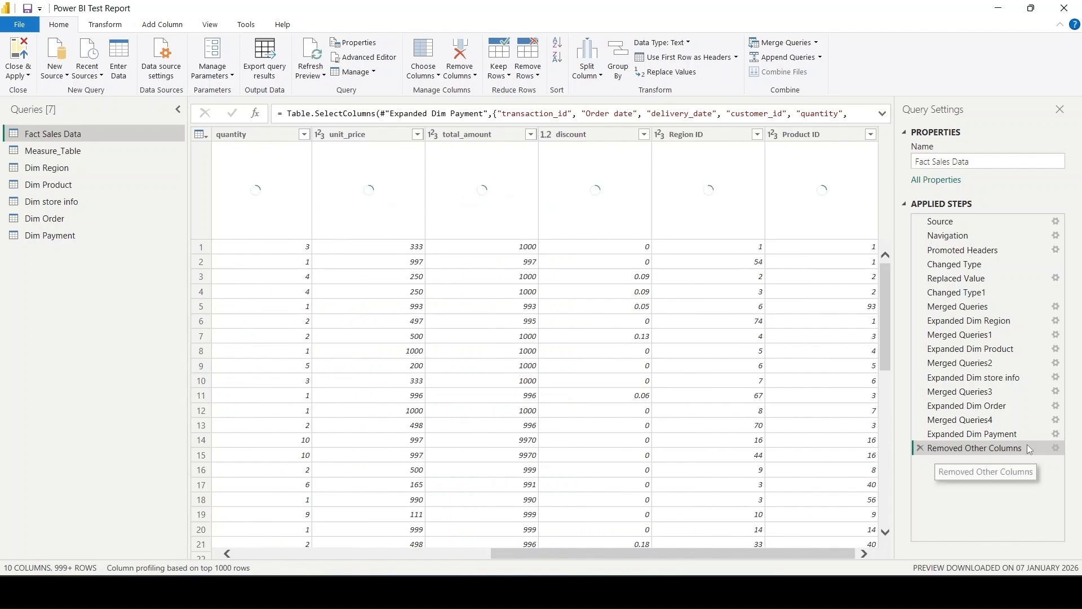
{"action": "left_click", "coordinate": [1057, 449]}
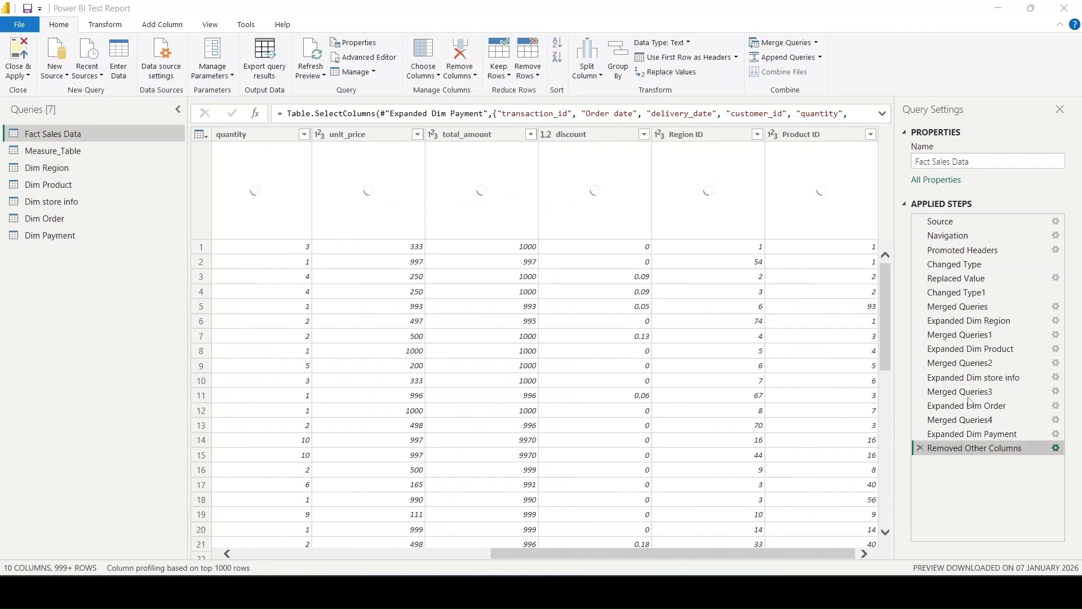
{"action": "scroll", "coordinate": [527, 376], "scroll_direction": "down", "scroll_amount": 1}
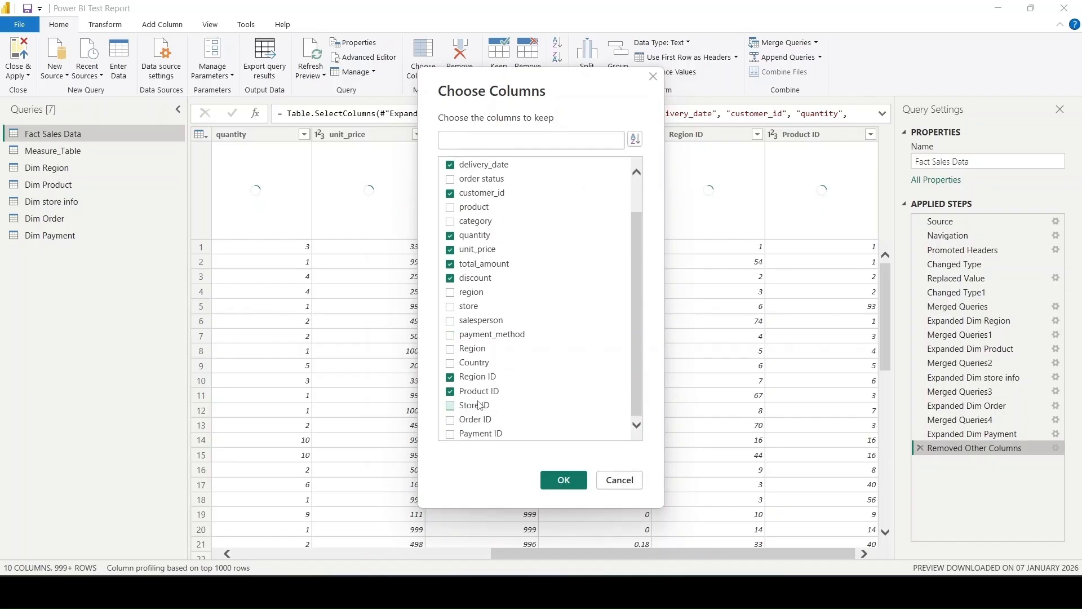
{"action": "left_click", "coordinate": [474, 421]}
{"action": "left_click", "coordinate": [471, 438]}
{"action": "left_click", "coordinate": [564, 480]}
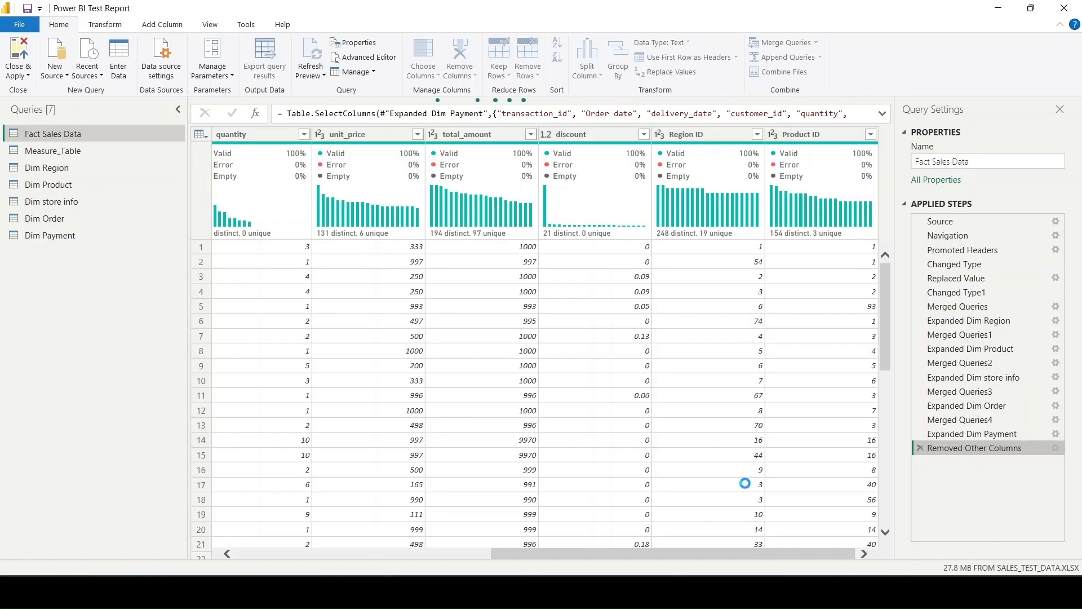
{"action": "scroll", "coordinate": [744, 483], "scroll_direction": "right", "scroll_amount": 3}
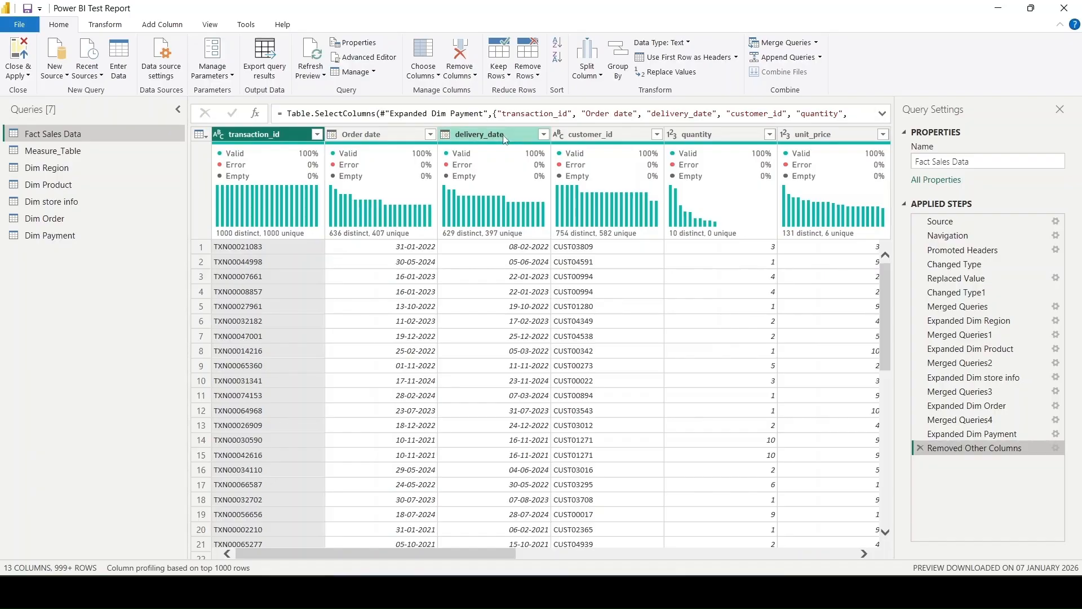
- Close Power Query applying all query changes, and open the Model view with the Properties and Data panes collapsed
{"action": "left_click", "coordinate": [19, 59]}
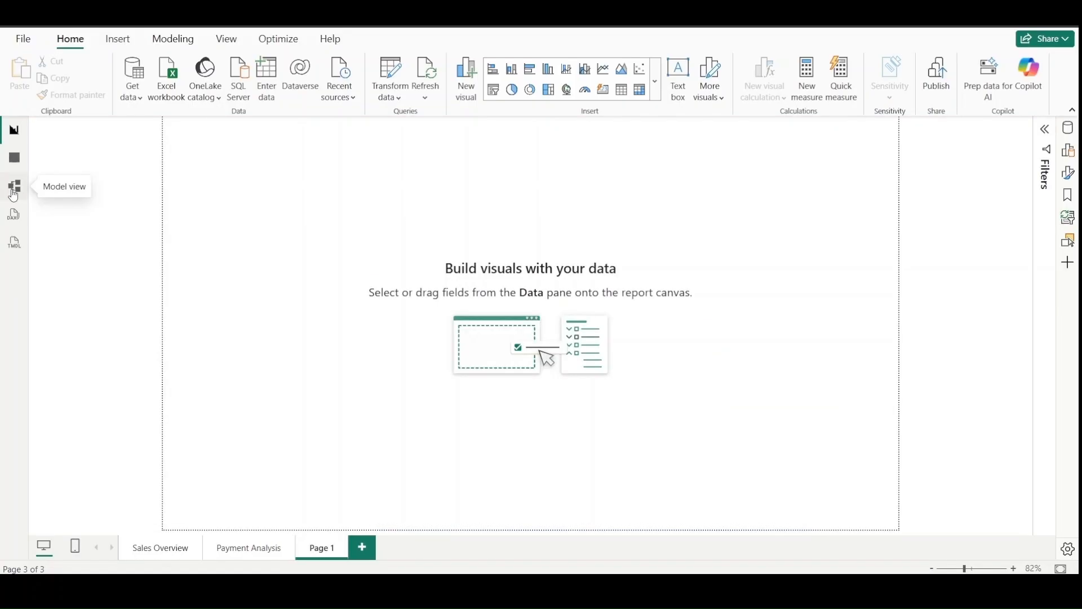
{"action": "left_click", "coordinate": [14, 188]}
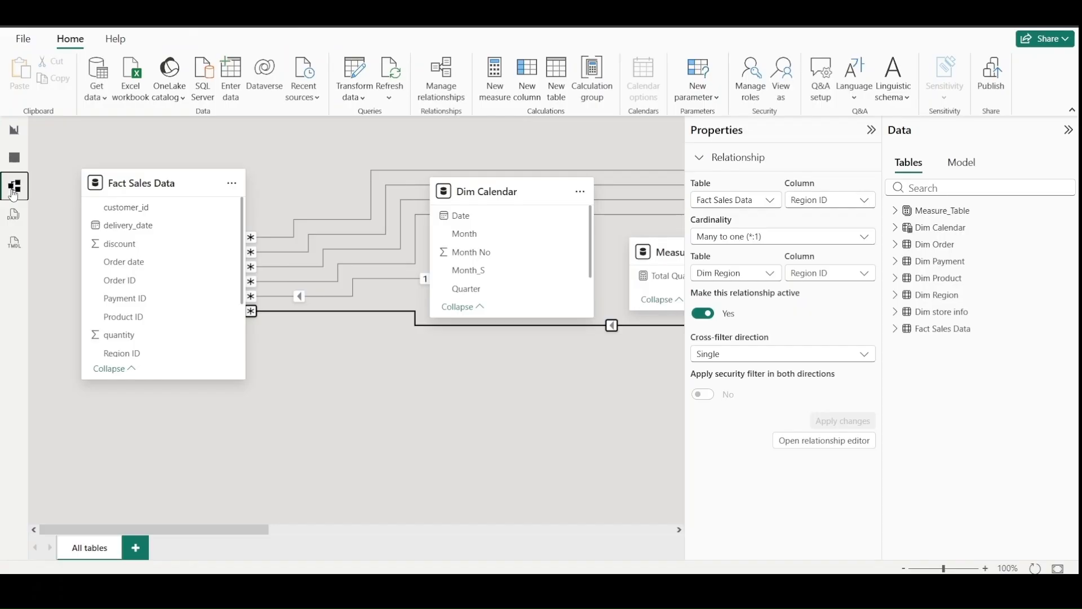
{"action": "left_click", "coordinate": [871, 134]}
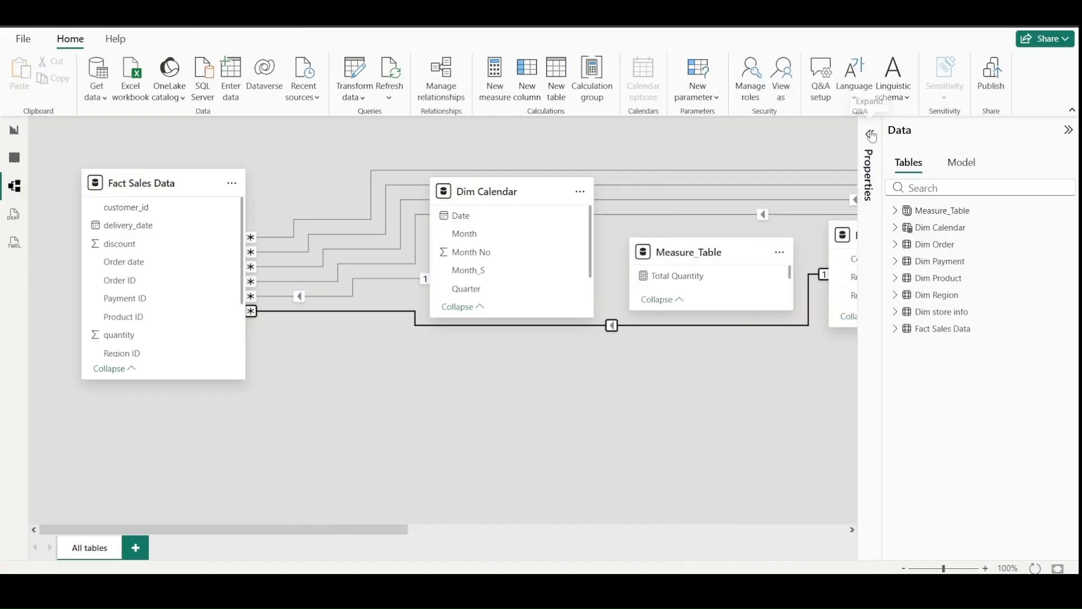
{"action": "left_click", "coordinate": [1069, 133]}
- Rearrange the model diagram with Dim Calendar and Measure_Table below Fact Sales Data and Dim Region to its left
{"action": "mouse_move", "coordinate": [536, 196]}
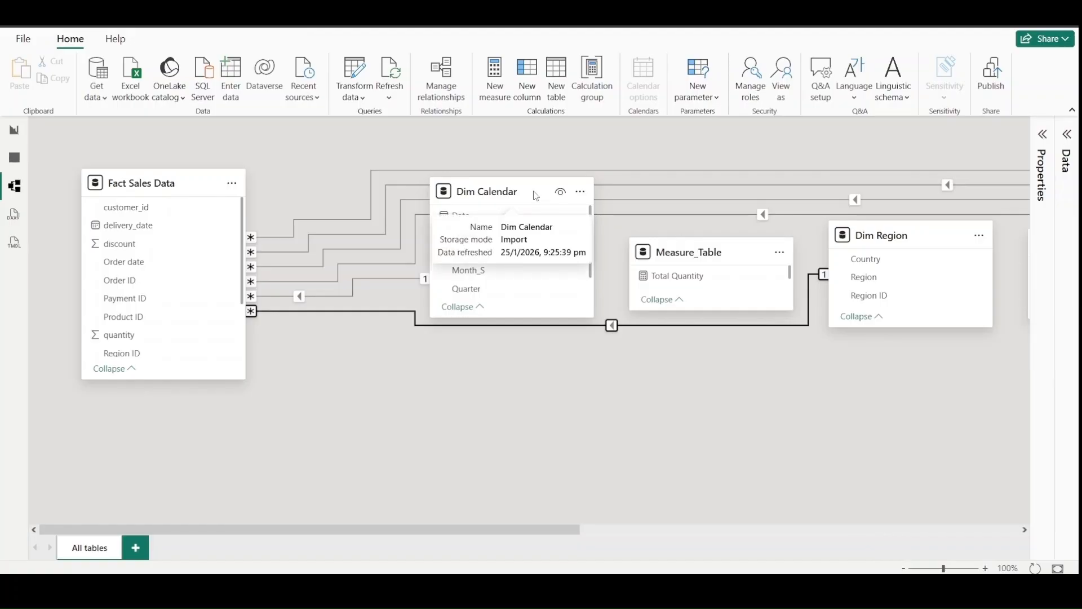
{"action": "left_click_drag", "start_coordinate": [536, 195], "coordinate": [326, 445]}
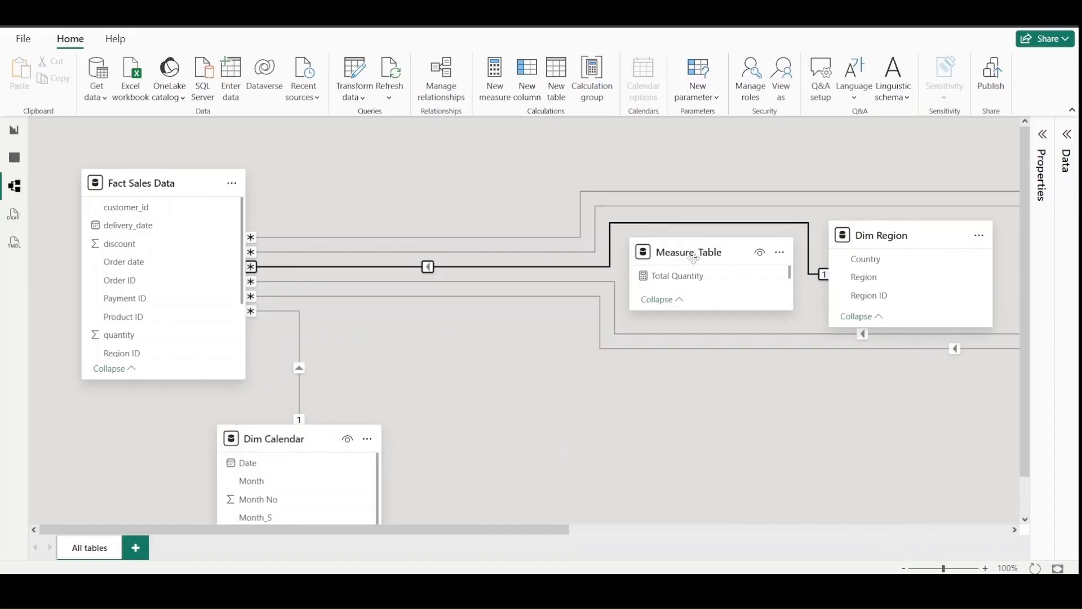
{"action": "left_click_drag", "start_coordinate": [694, 259], "coordinate": [606, 489]}
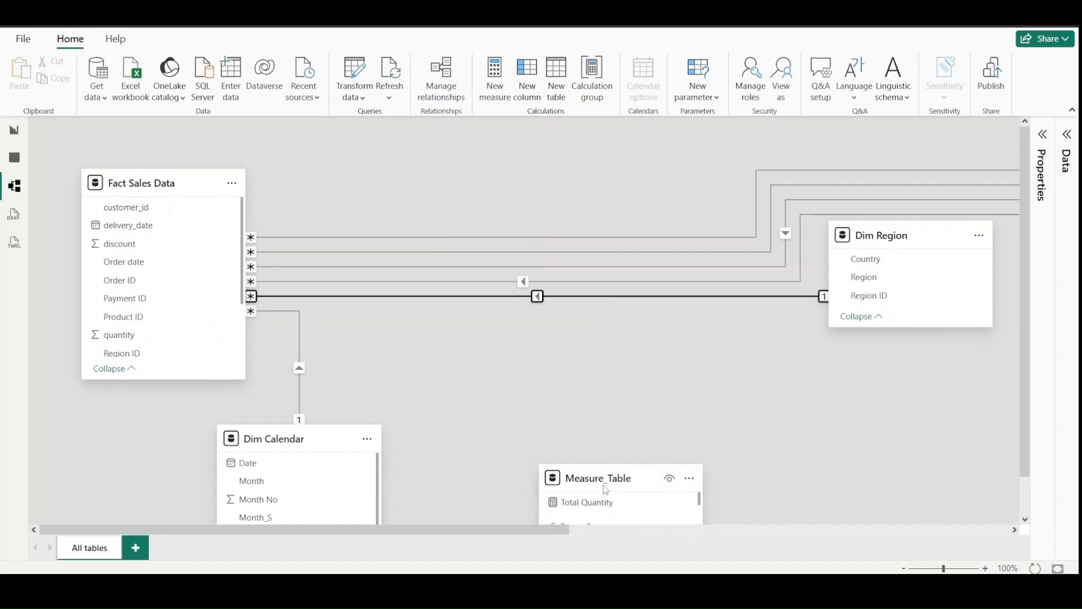
{"action": "mouse_move", "coordinate": [186, 183]}
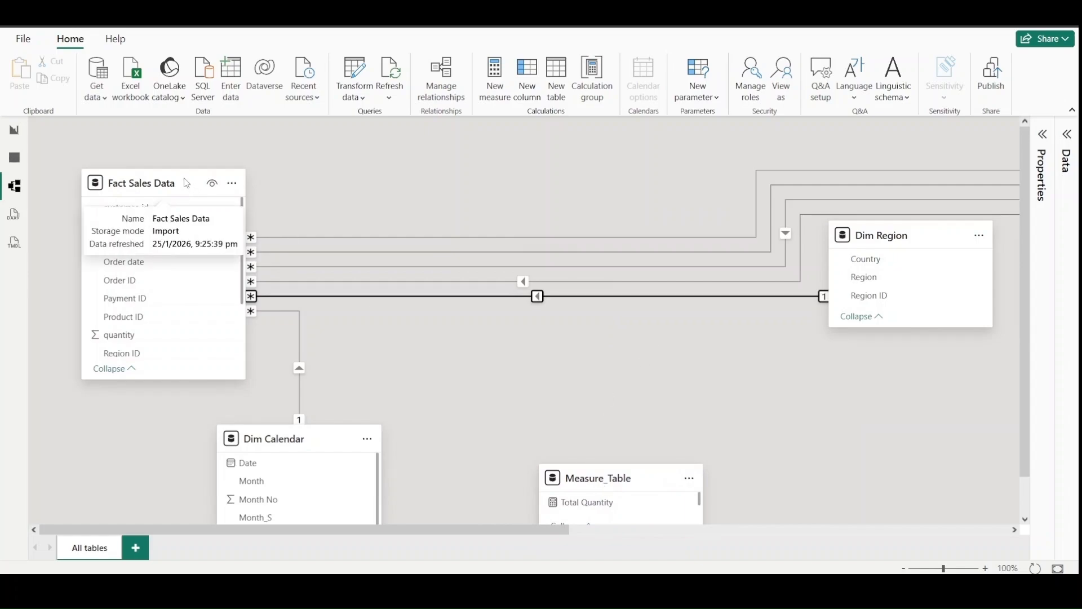
{"action": "left_click_drag", "start_coordinate": [186, 183], "coordinate": [470, 184]}
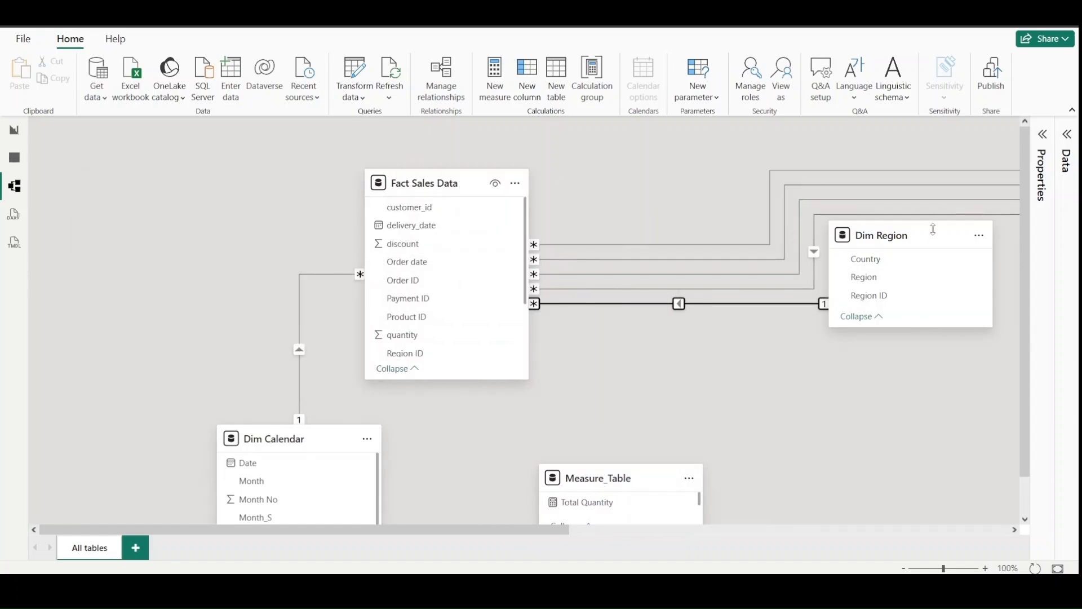
{"action": "left_click_drag", "start_coordinate": [933, 230], "coordinate": [186, 191]}
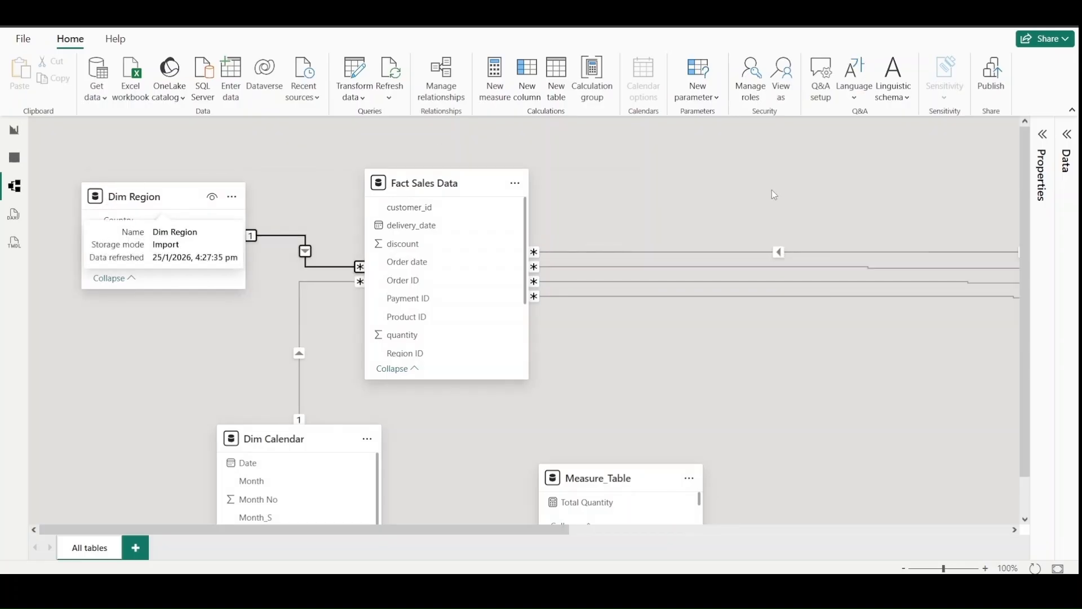
- Bring the Dim Order and Dim Payment tables closer to the right side of Fact Sales Data, with Dim Payment below Dim Order
{"action": "scroll", "coordinate": [780, 199], "scroll_direction": "right", "scroll_amount": 8}
{"action": "mouse_move", "coordinate": [689, 250]}
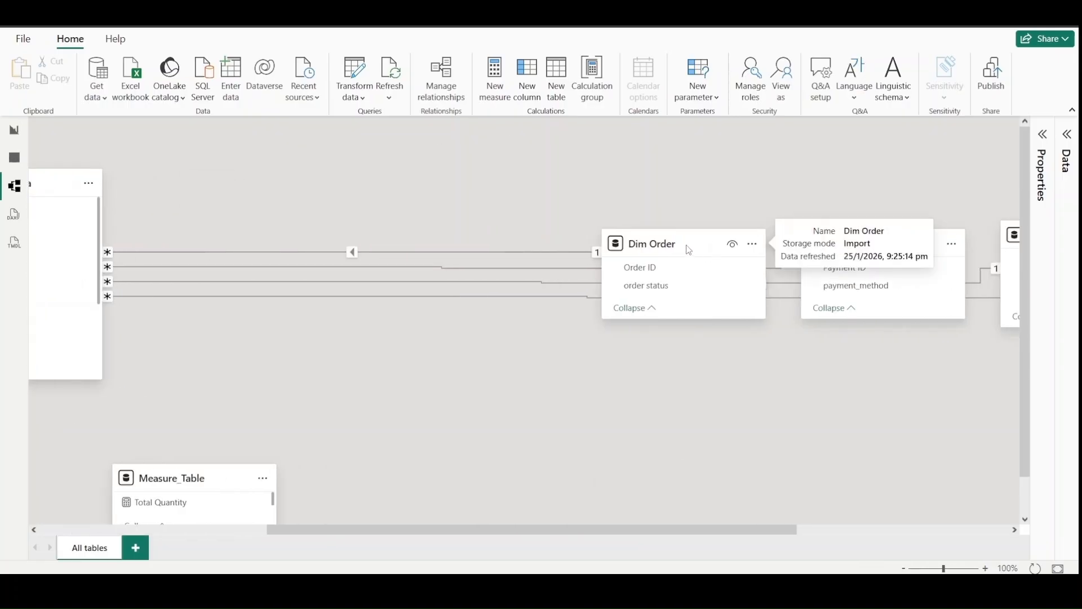
{"action": "left_click_drag", "start_coordinate": [688, 250], "coordinate": [392, 189]}
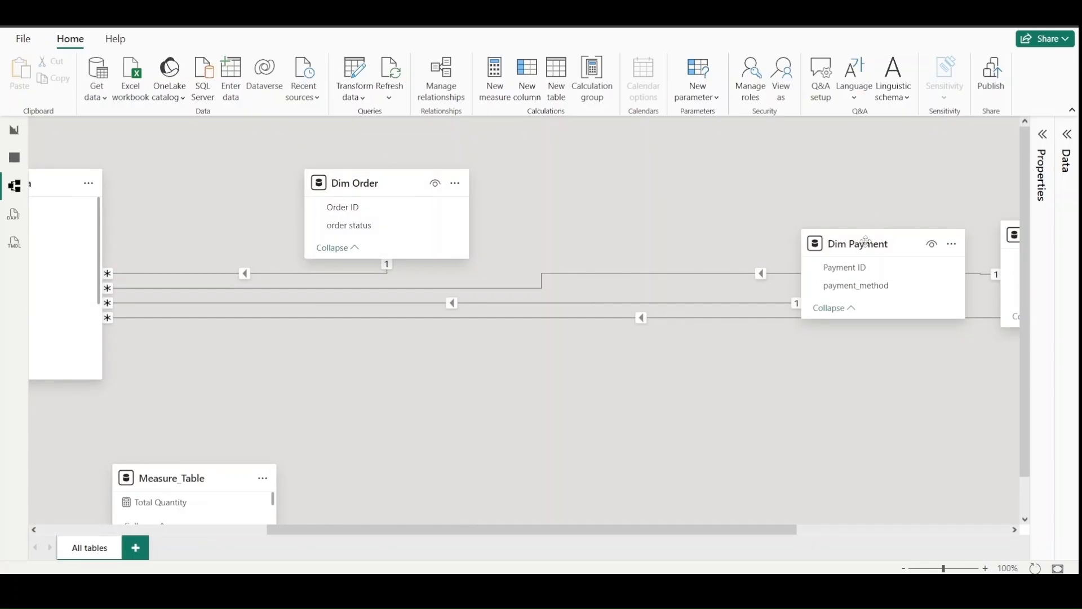
{"action": "left_click_drag", "start_coordinate": [866, 242], "coordinate": [431, 290]}
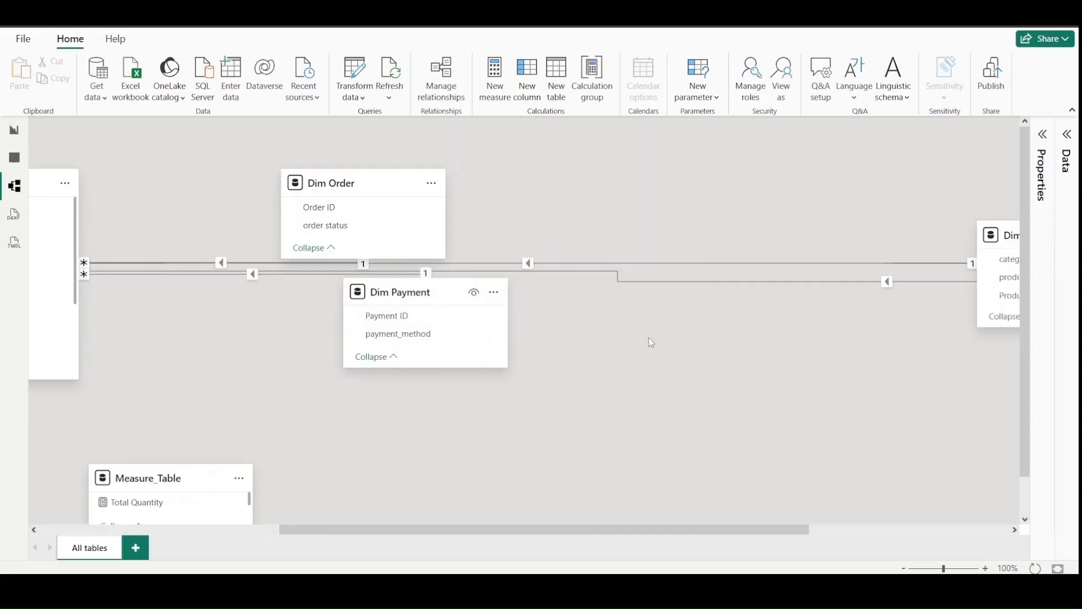
- Move Dim Product below Dim Payment and bring Dim store info to the lower left of Fact Sales Data in the model diagram
{"action": "scroll", "coordinate": [651, 342], "scroll_direction": "right", "scroll_amount": 5}
{"action": "left_click_drag", "start_coordinate": [683, 235], "coordinate": [87, 440]}
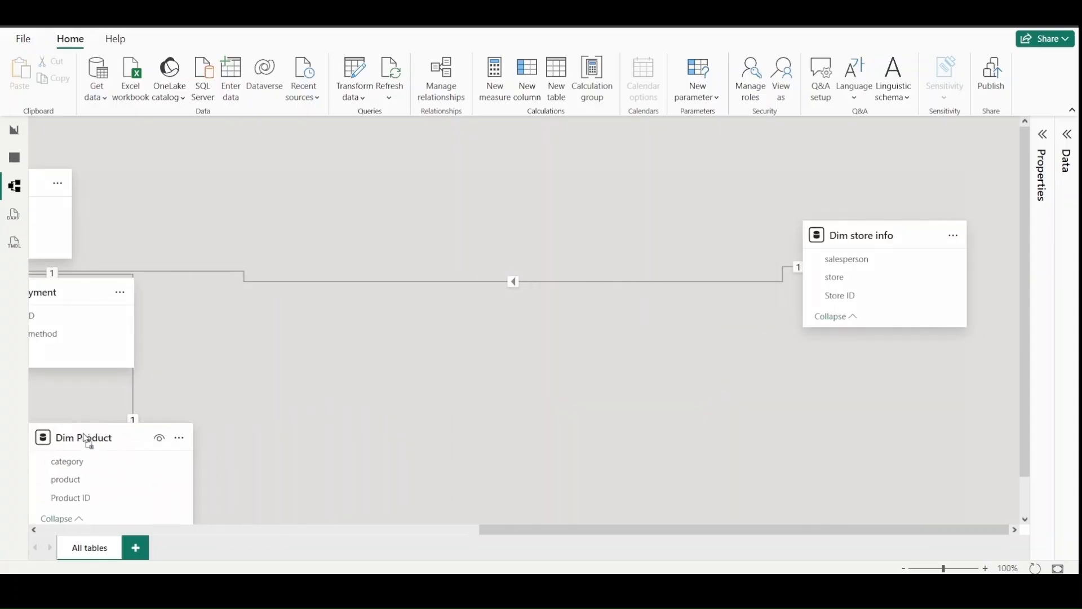
{"action": "left_click_drag", "start_coordinate": [863, 236], "coordinate": [317, 327]}
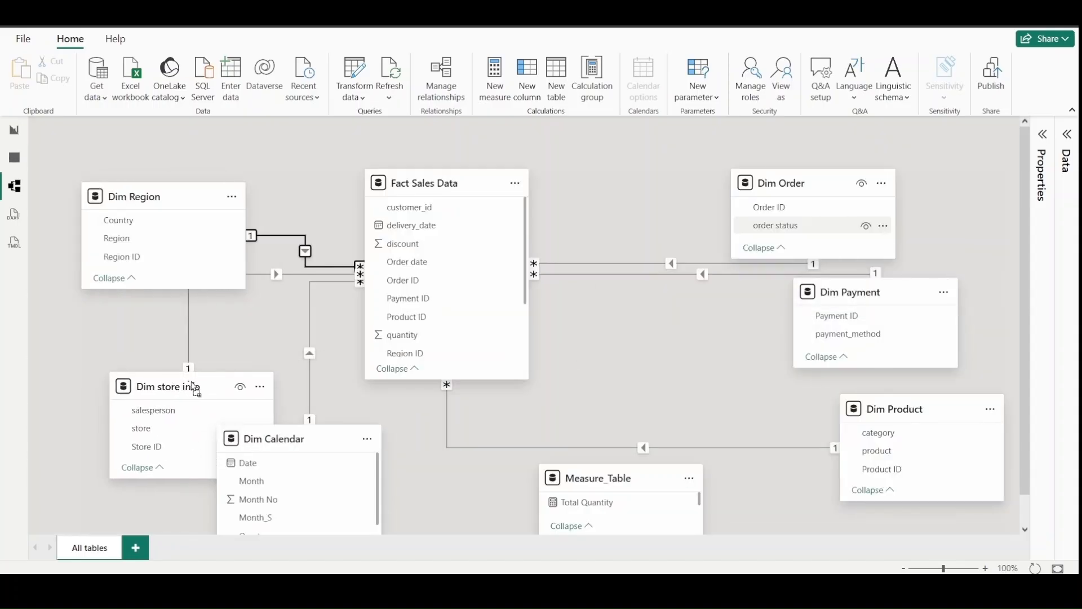
{"action": "left_click_drag", "start_coordinate": [170, 389], "coordinate": [156, 468]}
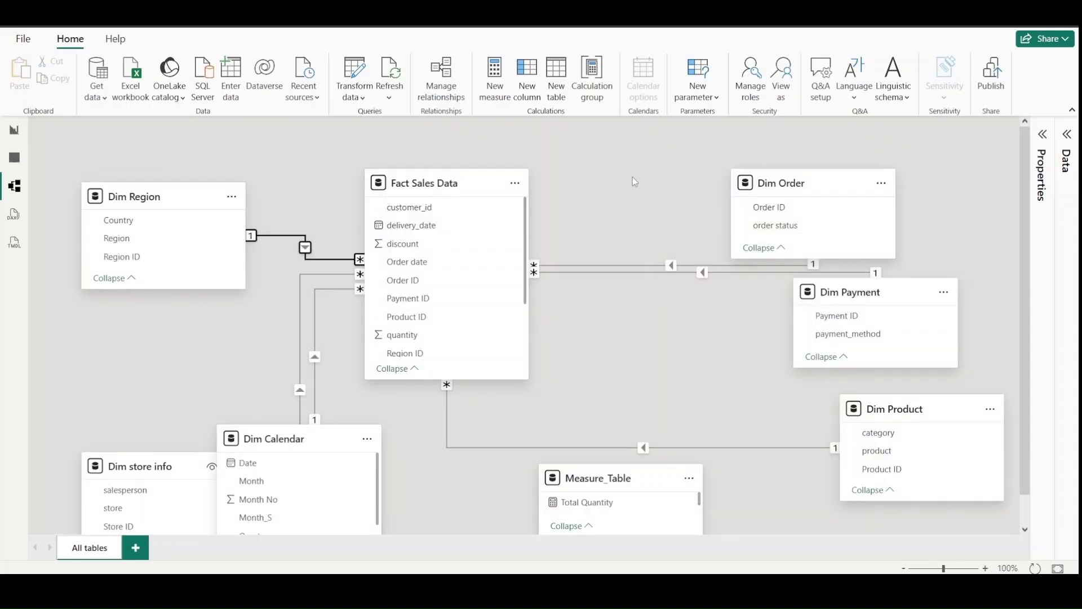
- Spread out the lower tables: Dim Calendar below Fact Sales Data, Dim store info below Dim Region, and Dim Product further below Dim Payment
{"action": "scroll", "coordinate": [630, 177], "scroll_direction": "down", "scroll_amount": 1}
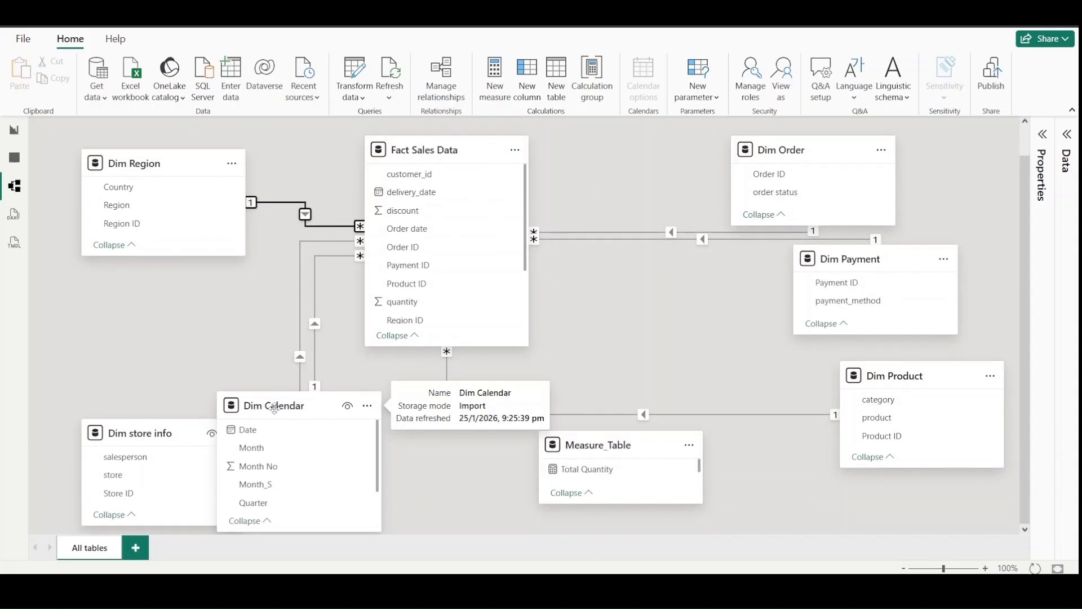
{"action": "left_click_drag", "start_coordinate": [274, 407], "coordinate": [345, 480]}
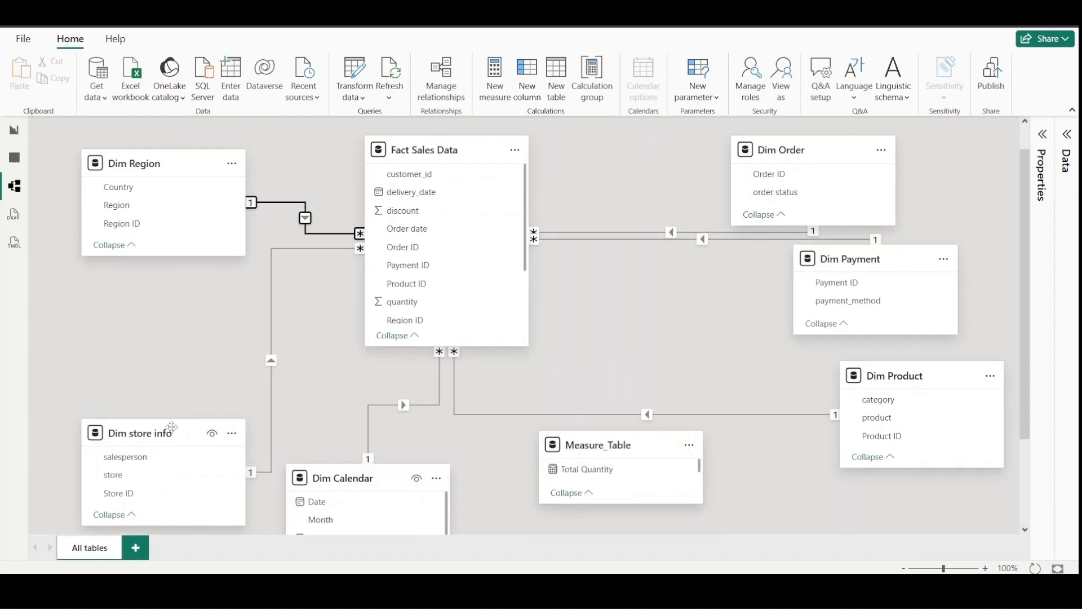
{"action": "left_click_drag", "start_coordinate": [172, 427], "coordinate": [172, 370]}
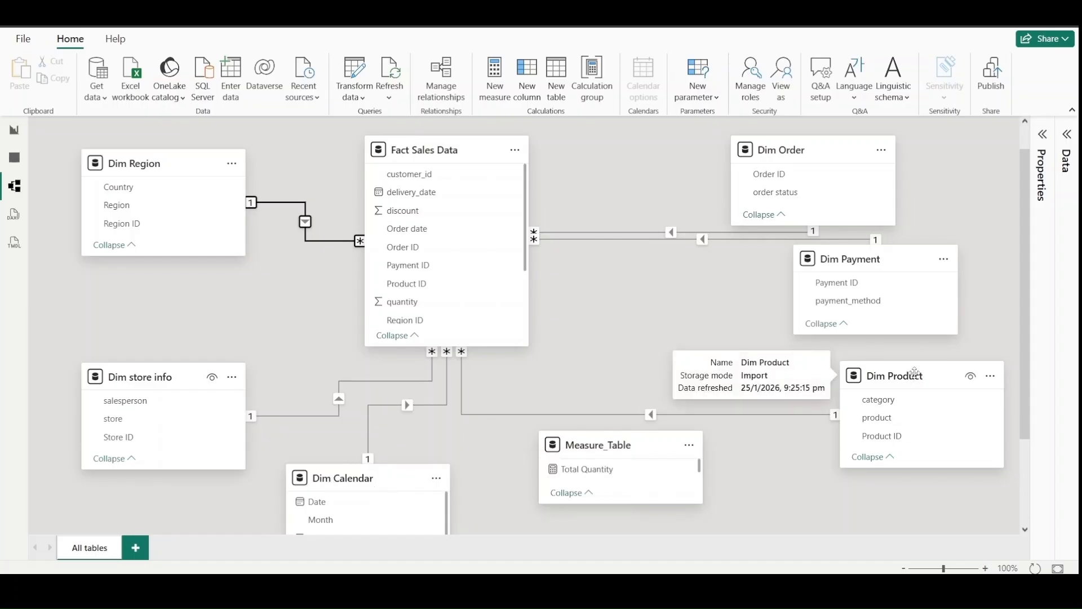
{"action": "left_click_drag", "start_coordinate": [918, 368], "coordinate": [903, 447]}
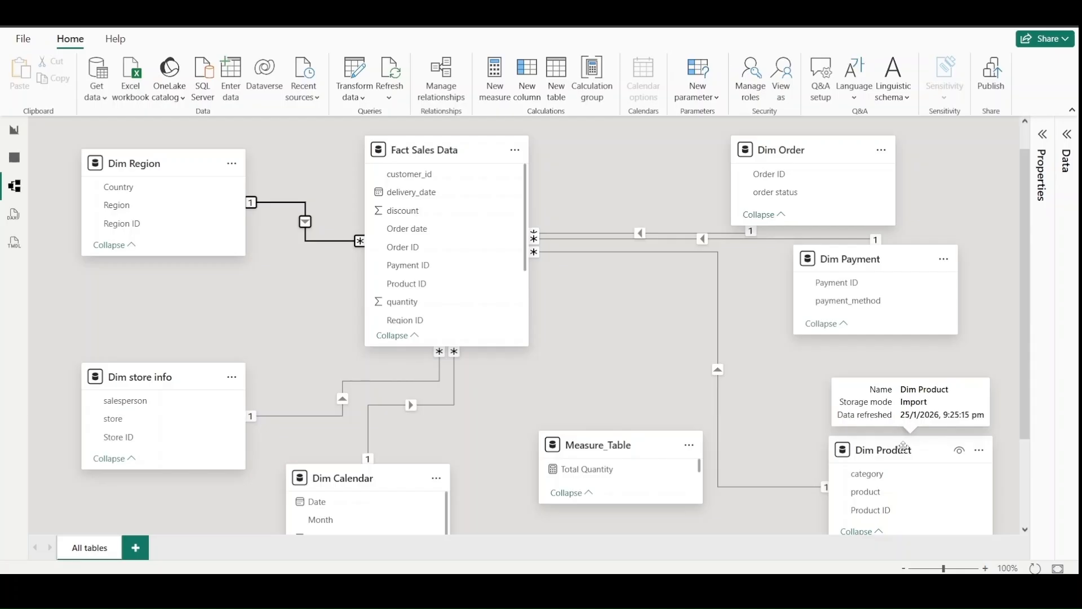
- Review the cardinality and cross-filter direction options of the Fact Sales Data to Dim Region relationship, leaving the editor without saving
{"action": "left_click", "coordinate": [277, 201]}
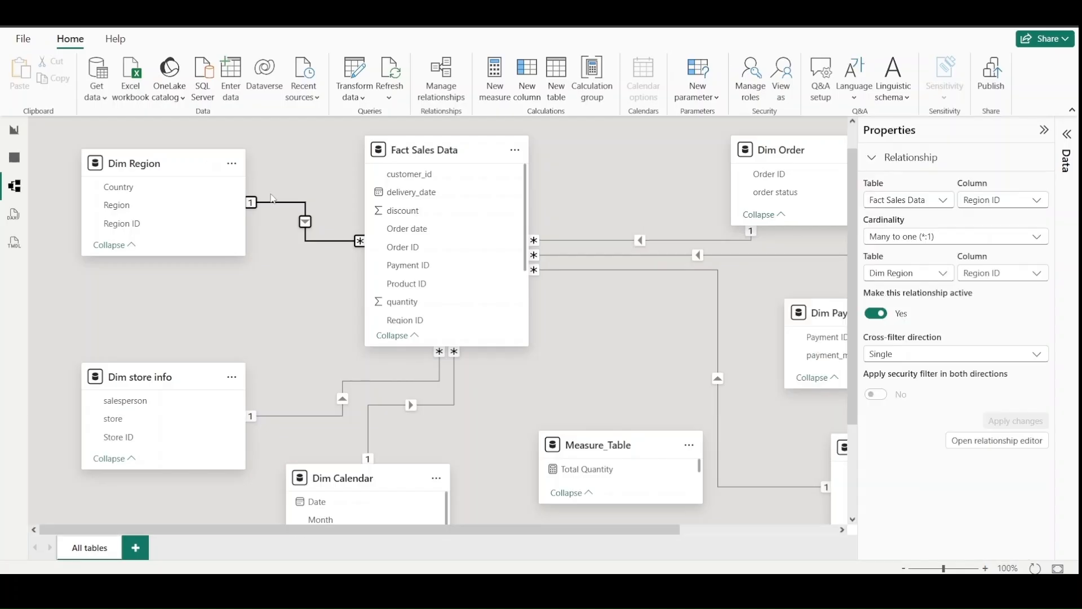
{"action": "right_click", "coordinate": [276, 201]}
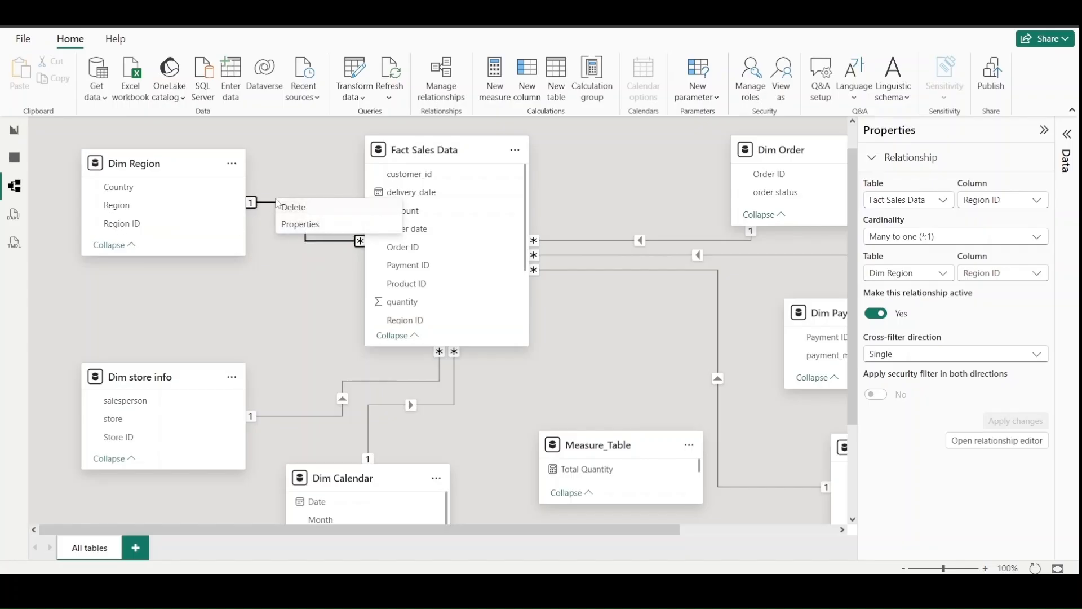
{"action": "left_click", "coordinate": [297, 228]}
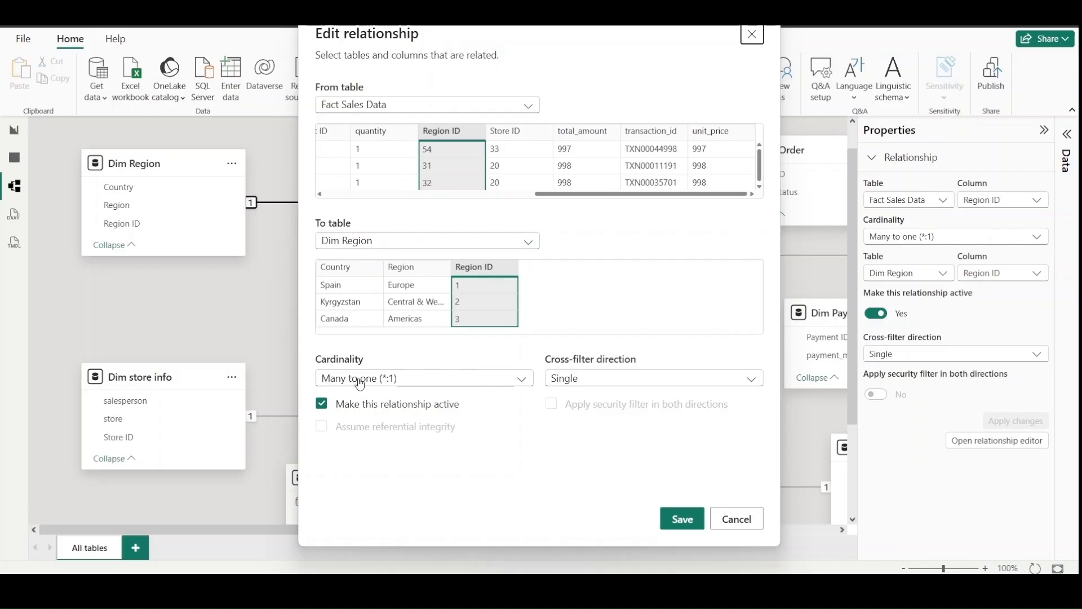
{"action": "left_click", "coordinate": [360, 382]}
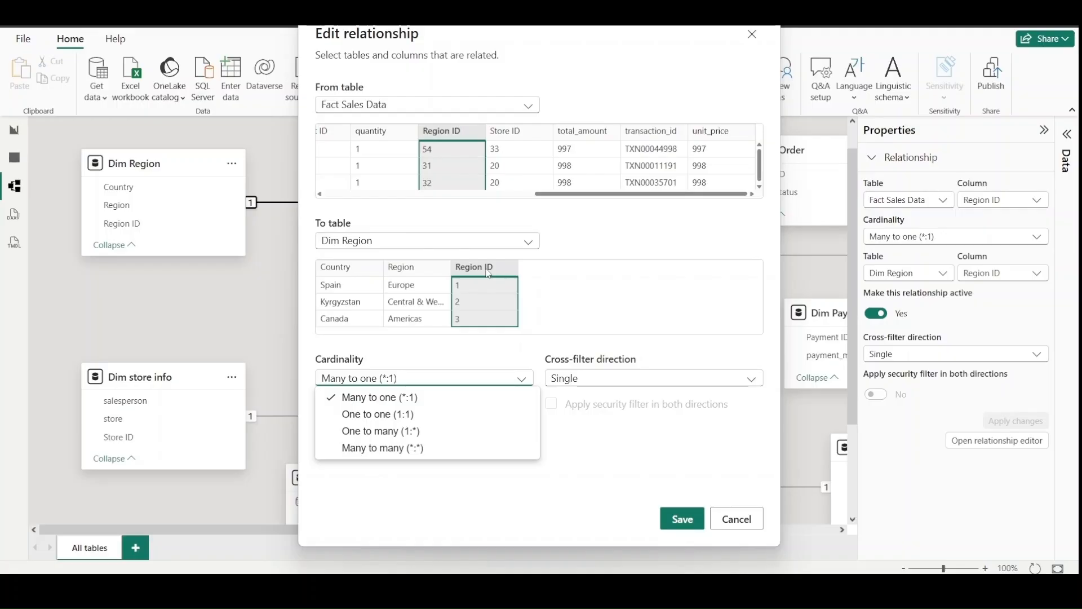
{"action": "left_click", "coordinate": [612, 317]}
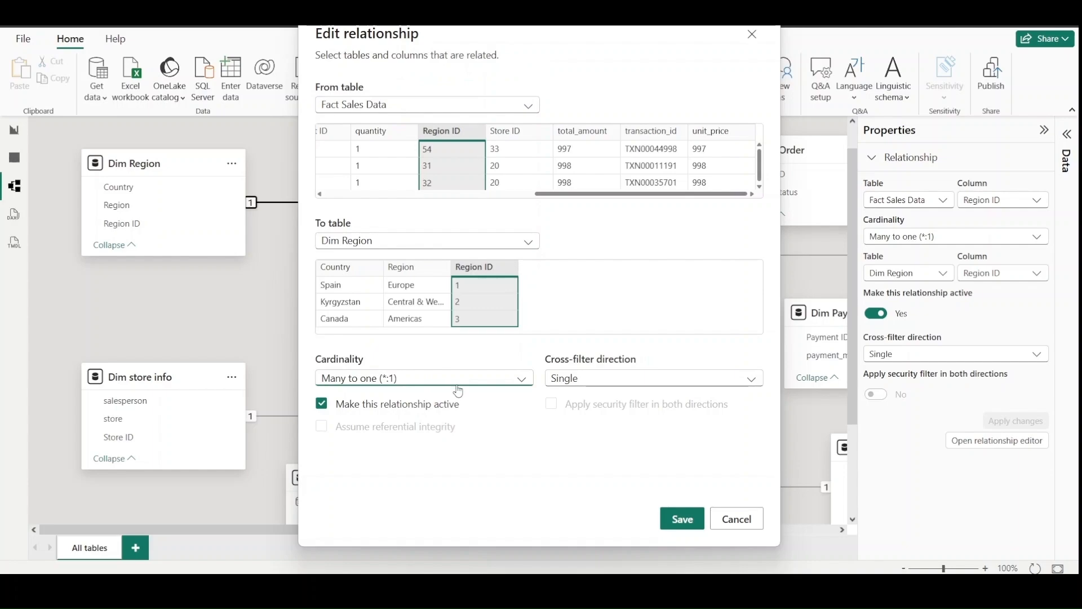
{"action": "left_click", "coordinate": [577, 379]}
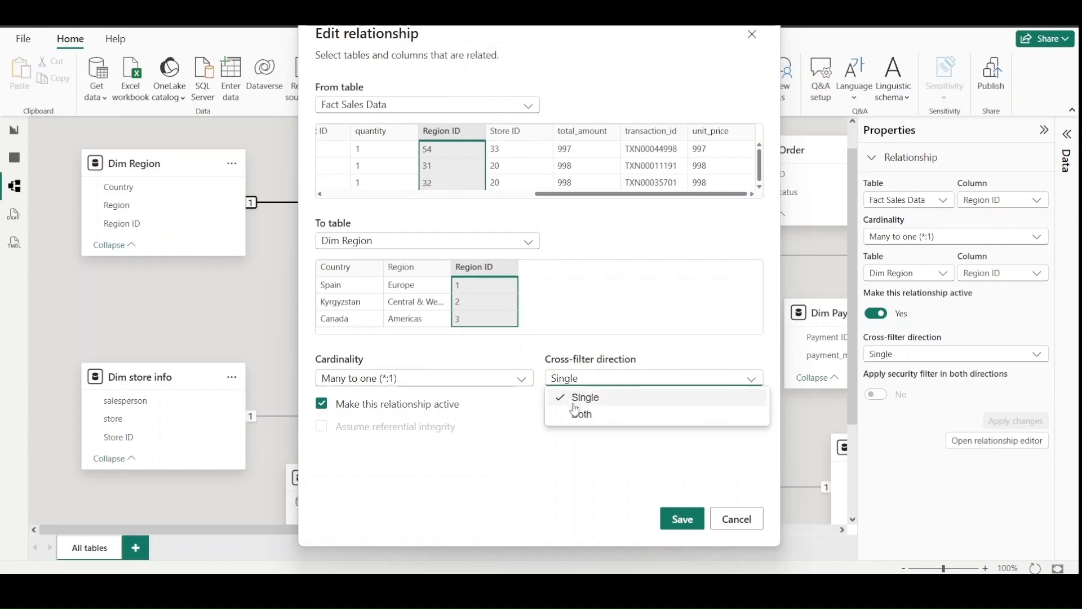
{"action": "left_click", "coordinate": [747, 519]}
{"action": "left_click", "coordinate": [747, 518]}
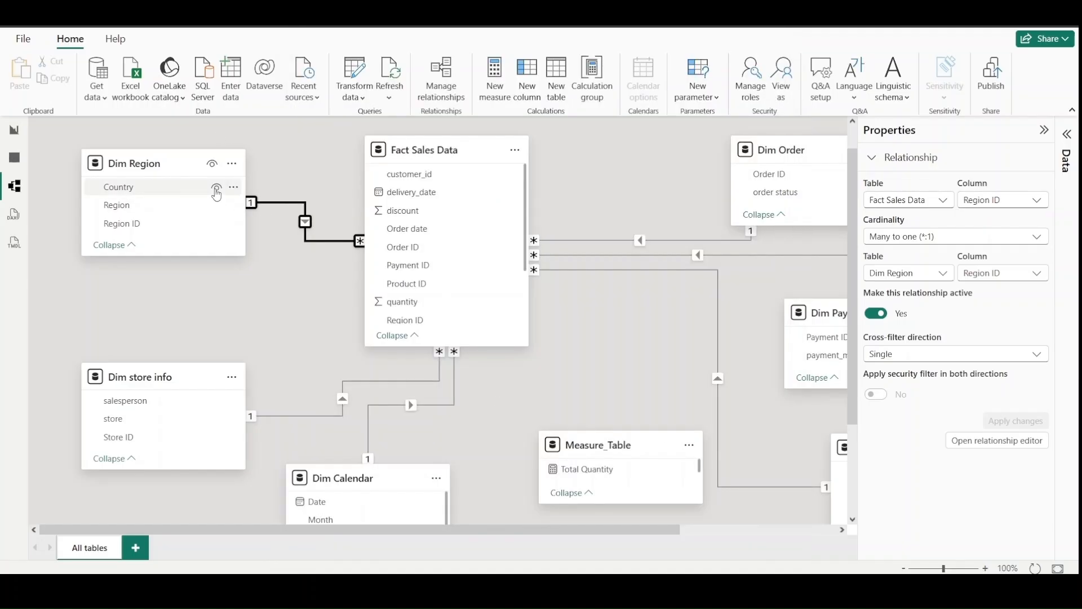
- Delete the relationship between Fact Sales Data and Dim Order, and recreate it on Order ID as active one to many with Single cross-filter direction
{"action": "left_click", "coordinate": [327, 219]}
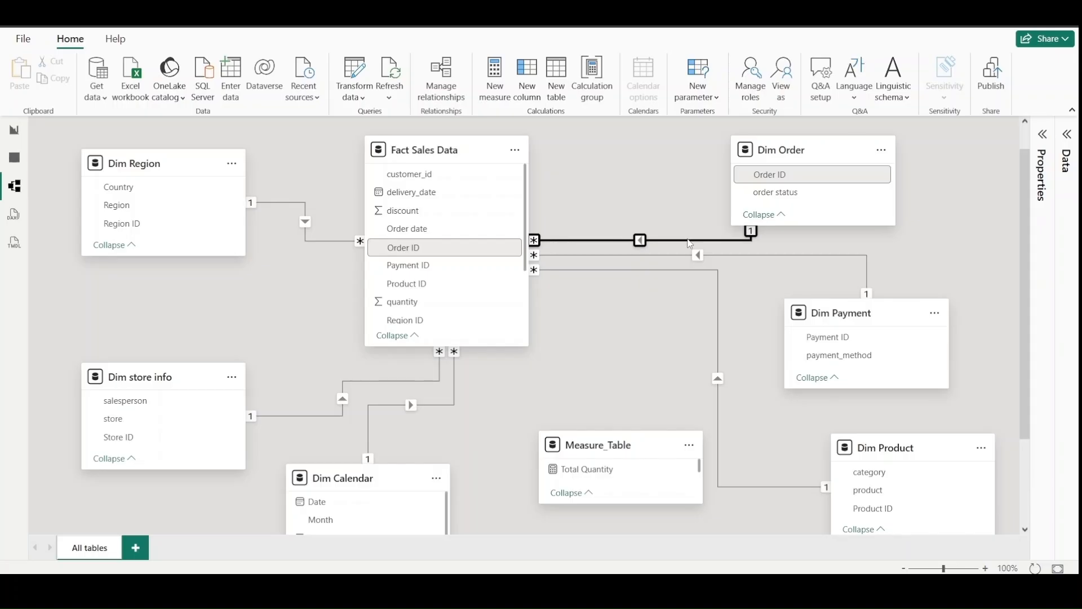
{"action": "right_click", "coordinate": [690, 243]}
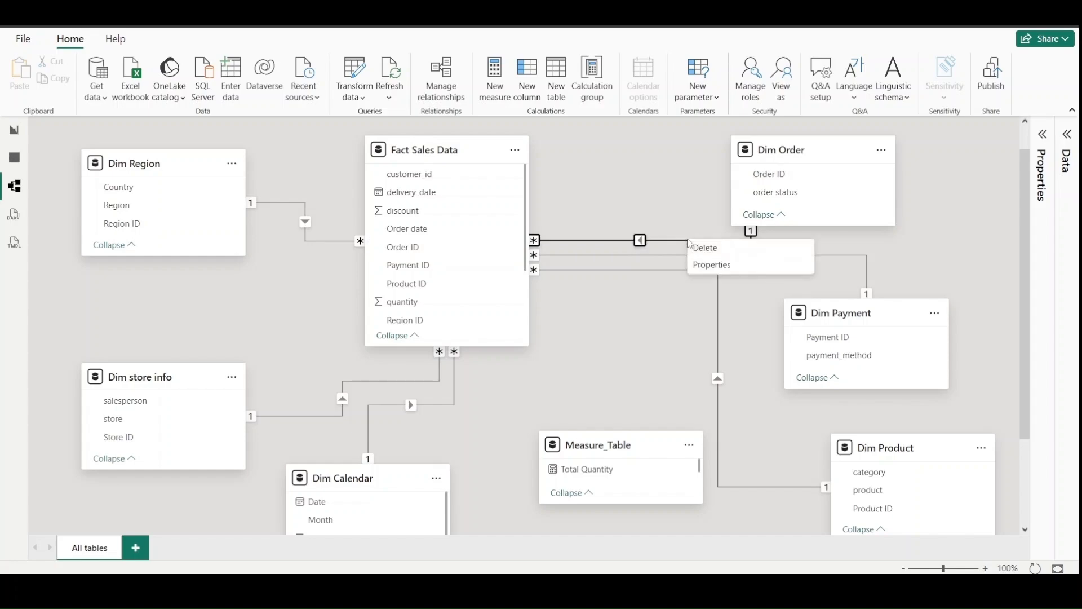
{"action": "left_click", "coordinate": [705, 247]}
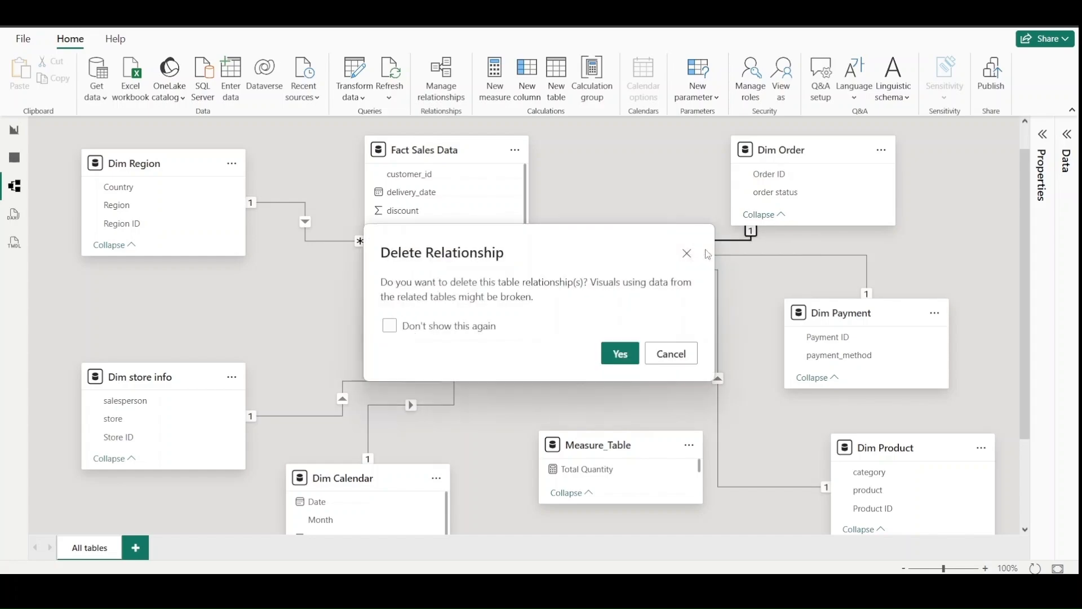
{"action": "left_click", "coordinate": [623, 354]}
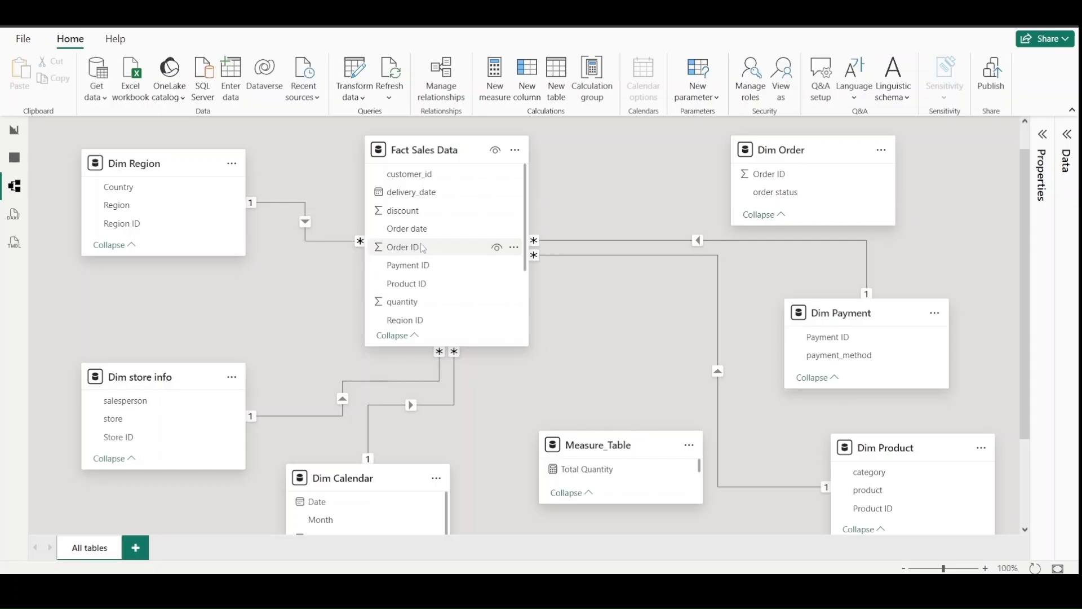
{"action": "left_click_drag", "start_coordinate": [422, 248], "coordinate": [463, 248]}
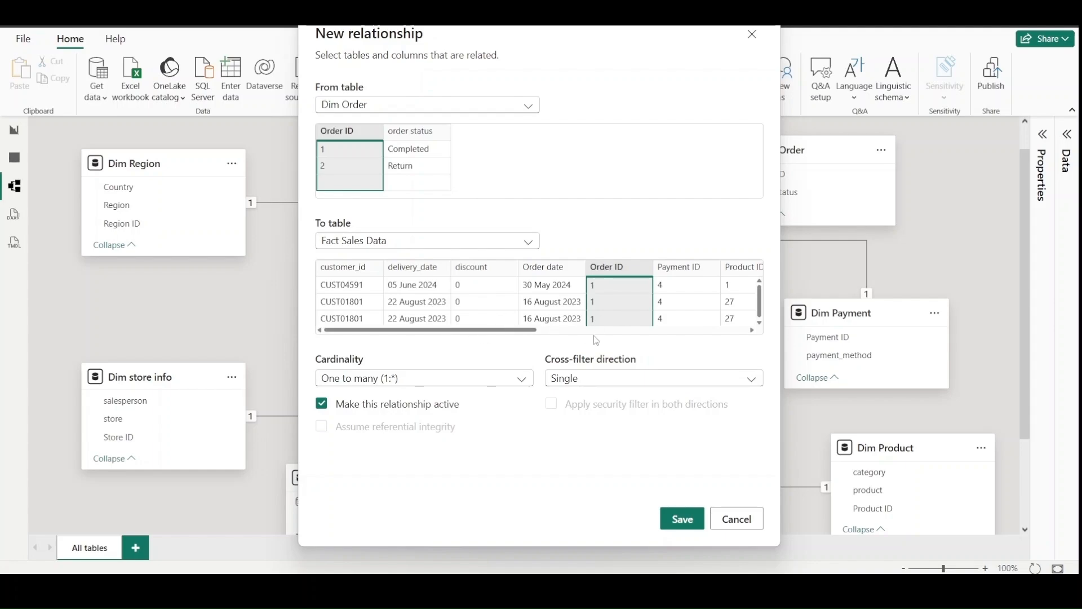
{"action": "left_click", "coordinate": [682, 518]}
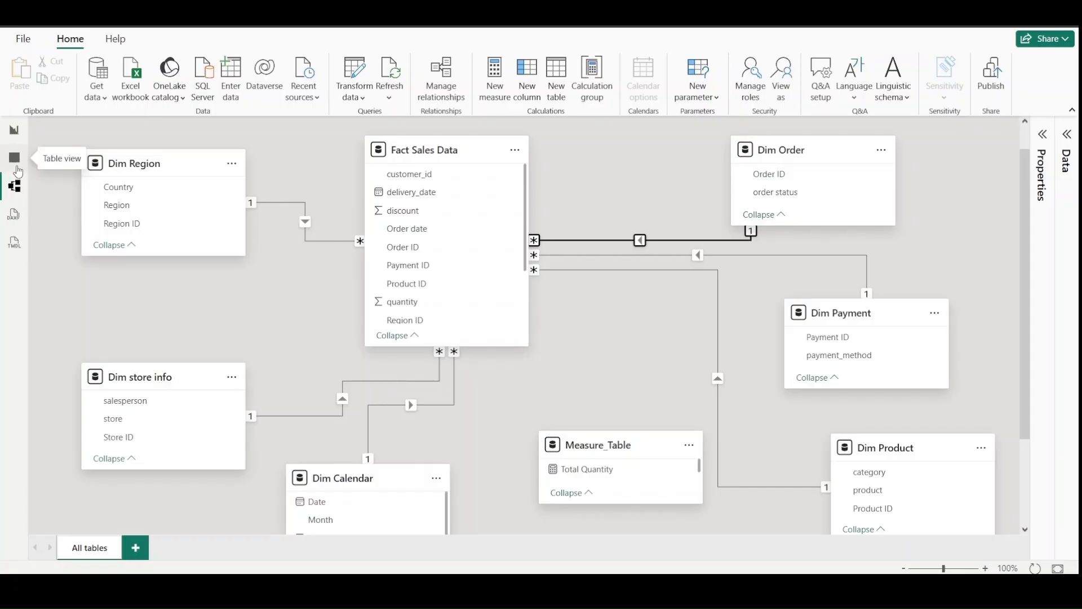
- Show the Dim Calendar table's data and DAX formula, and examine its table name, ADDCOLUMNS and CALENDARAUTO parts
{"action": "left_click", "coordinate": [17, 168]}
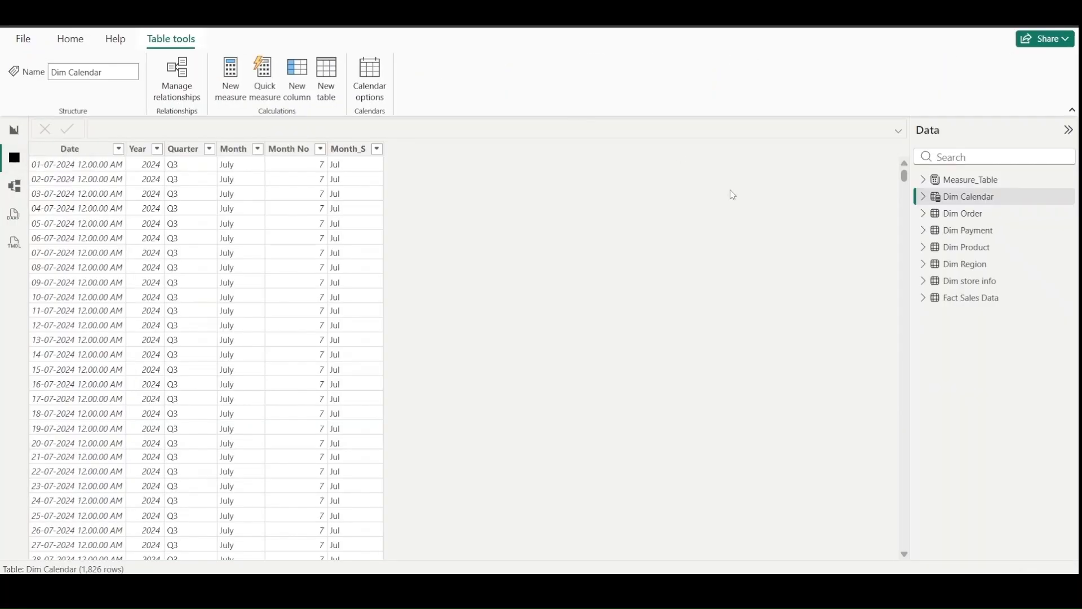
{"action": "left_click", "coordinate": [969, 196]}
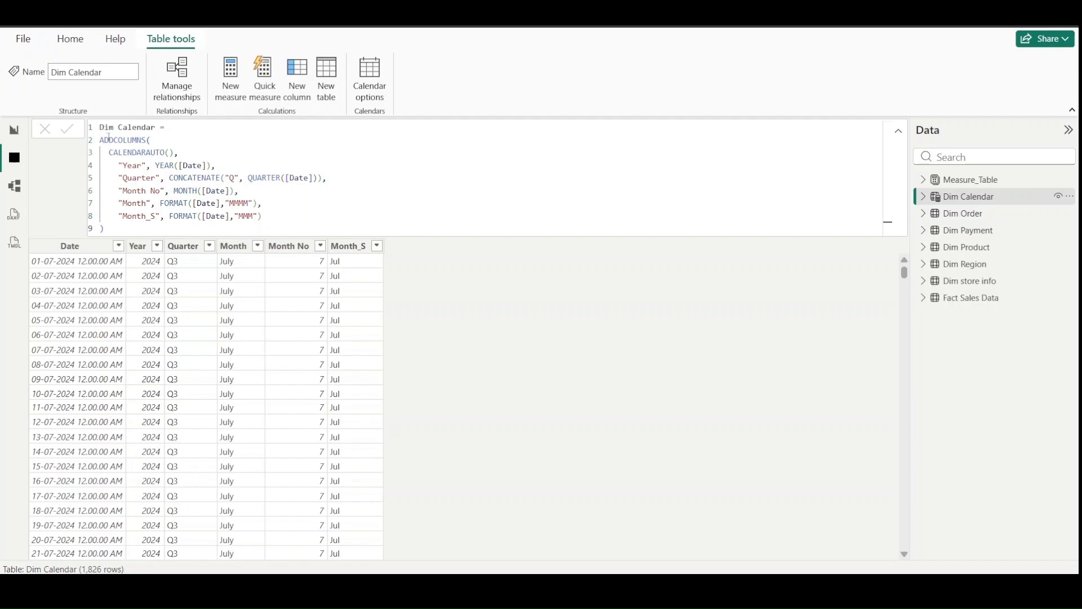
{"action": "left_click_drag", "start_coordinate": [99, 127], "coordinate": [171, 128]}
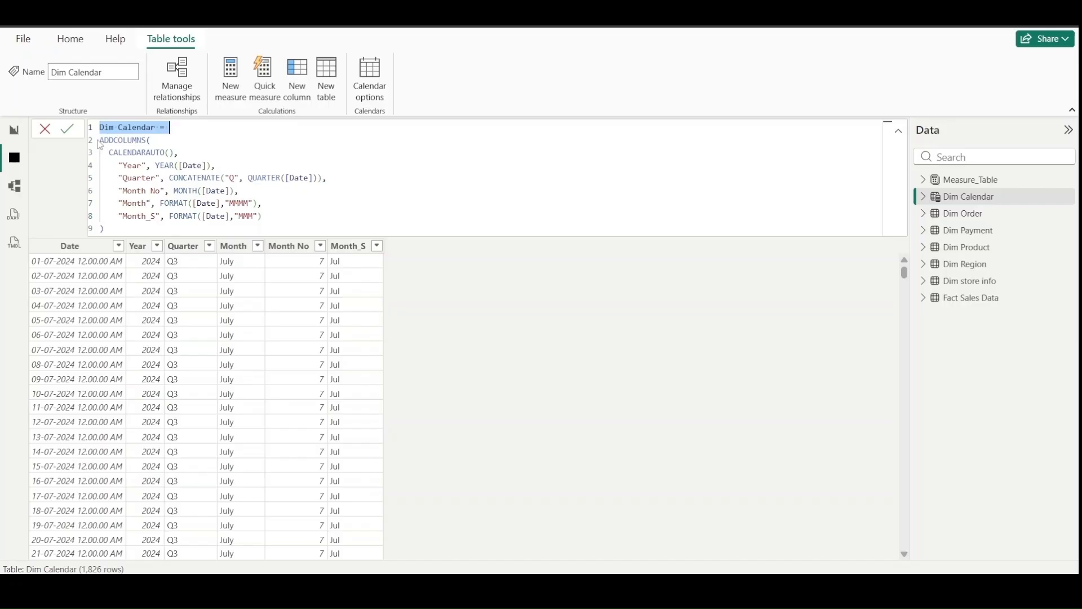
{"action": "left_click", "coordinate": [155, 141]}
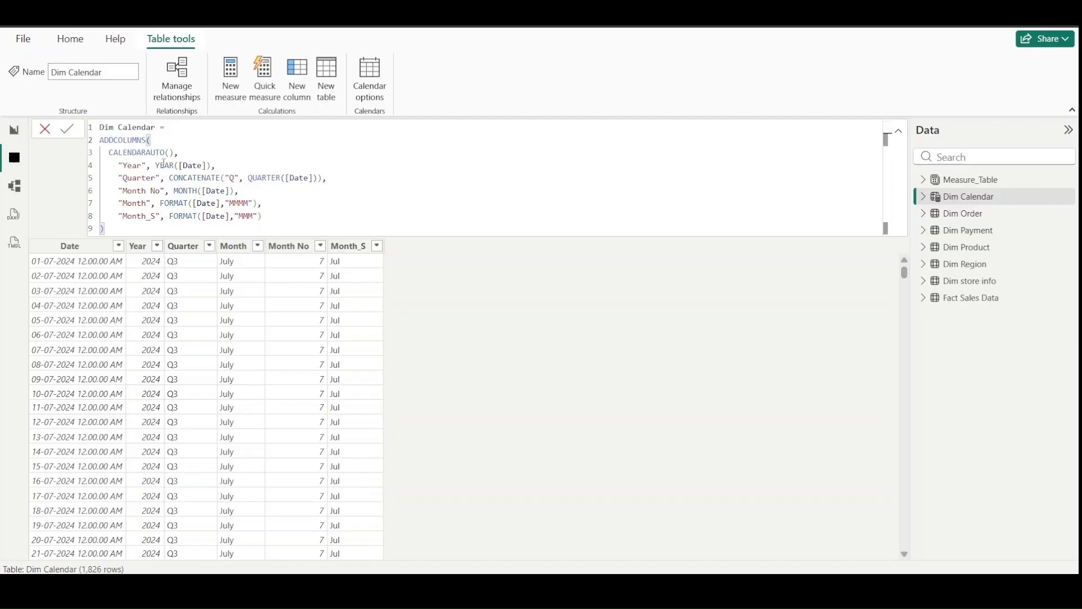
{"action": "left_click_drag", "start_coordinate": [160, 144], "coordinate": [98, 139]}
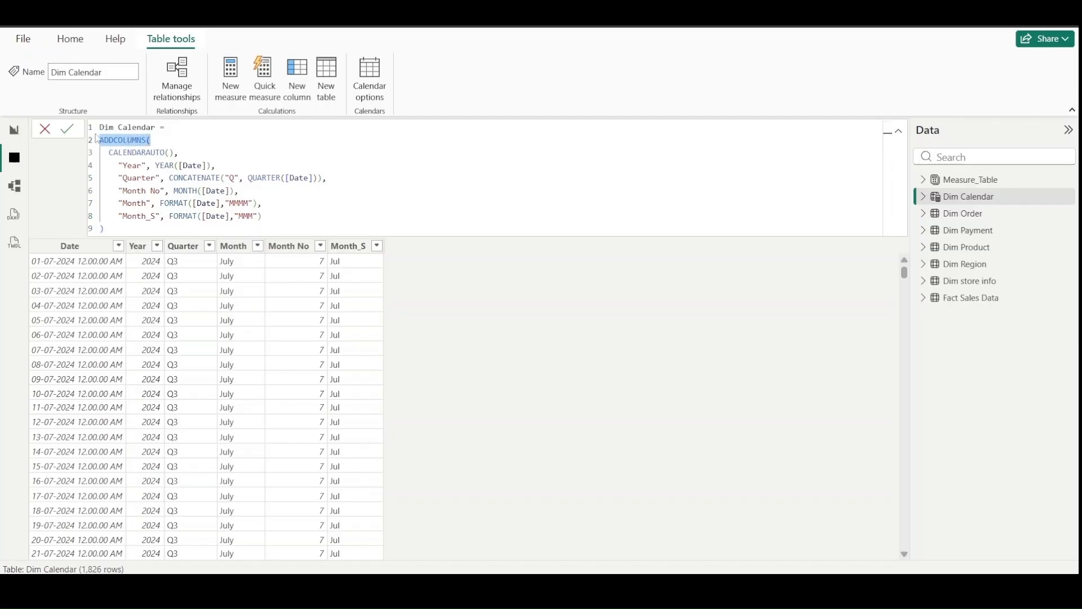
{"action": "left_click", "coordinate": [195, 153]}
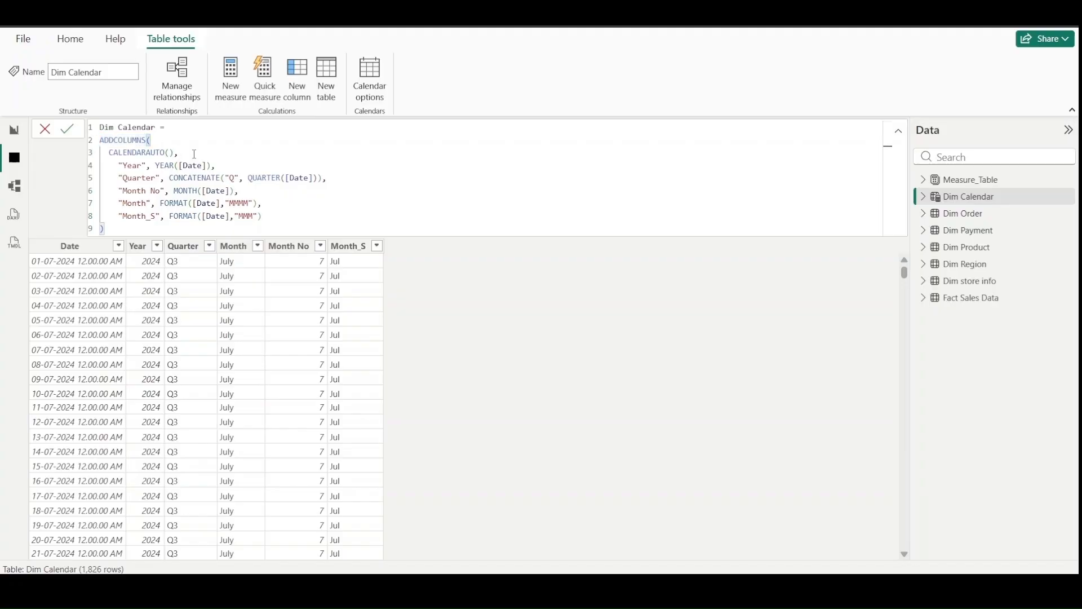
{"action": "left_click_drag", "start_coordinate": [194, 153], "coordinate": [111, 155]}
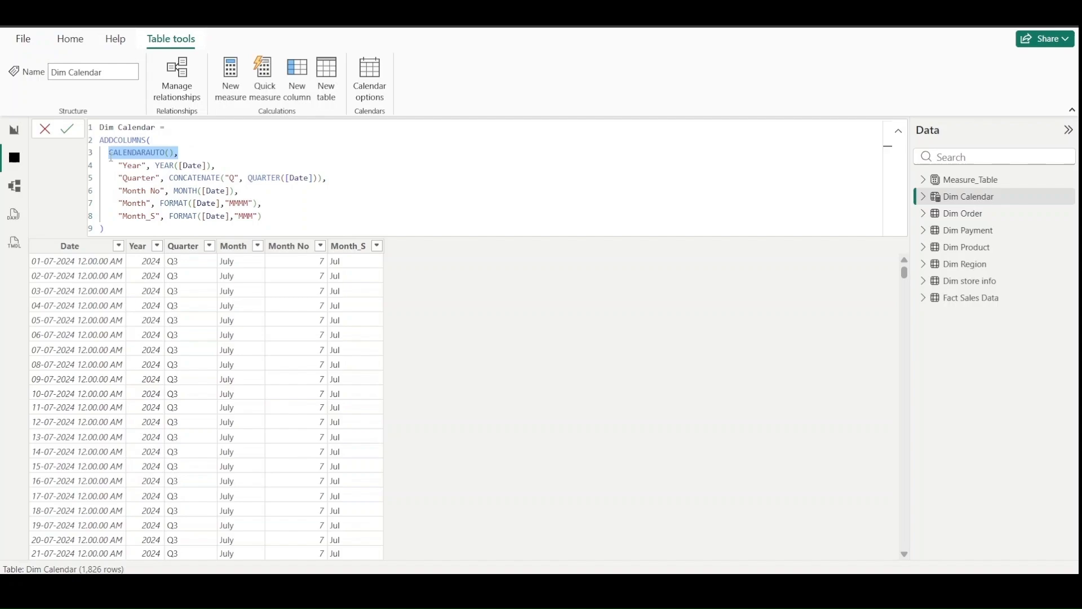
{"action": "left_click", "coordinate": [969, 304]}
- Examine the Year, Quarter, Month No, Month and Month_S definitions in the Dim Calendar formula and compare them with the table's rows
{"action": "left_click_drag", "start_coordinate": [150, 165], "coordinate": [118, 165]}
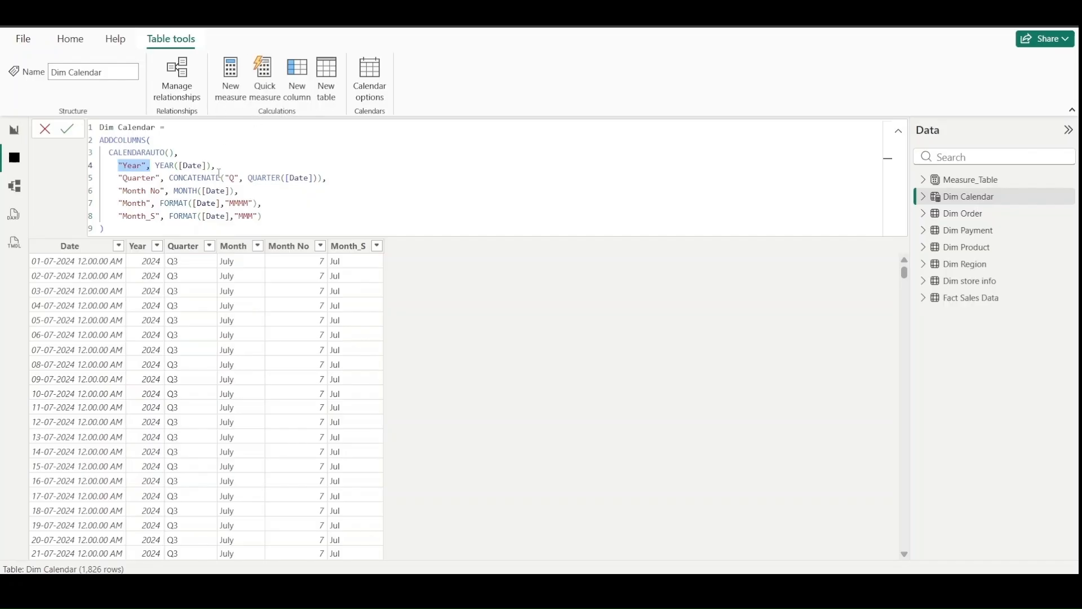
{"action": "left_click", "coordinate": [151, 177]}
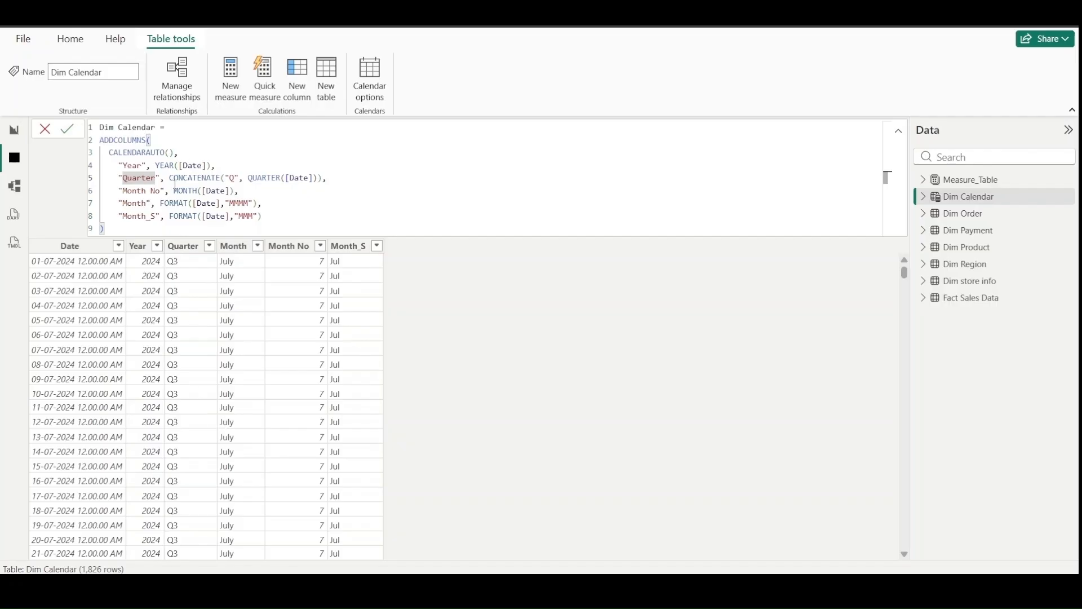
{"action": "left_click_drag", "start_coordinate": [165, 177], "coordinate": [338, 177]}
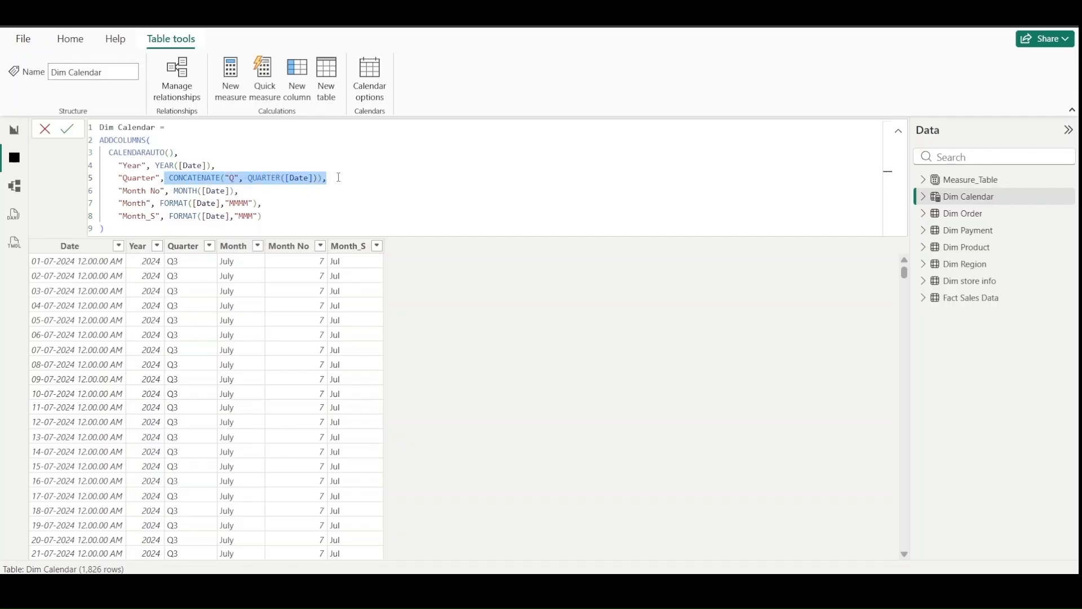
{"action": "left_click", "coordinate": [227, 179]}
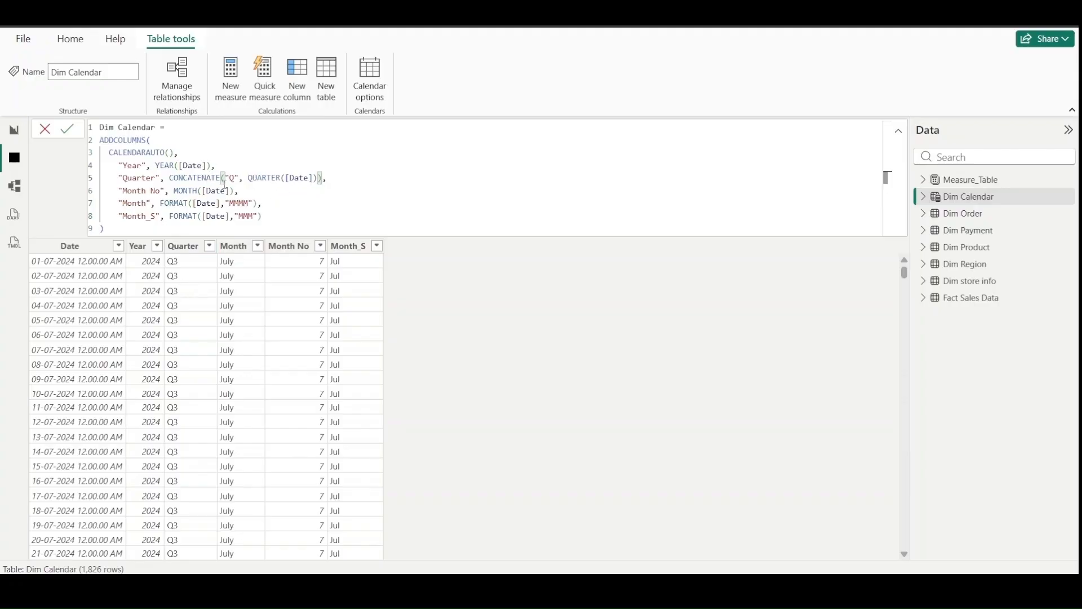
{"action": "left_click_drag", "start_coordinate": [117, 191], "coordinate": [253, 195]}
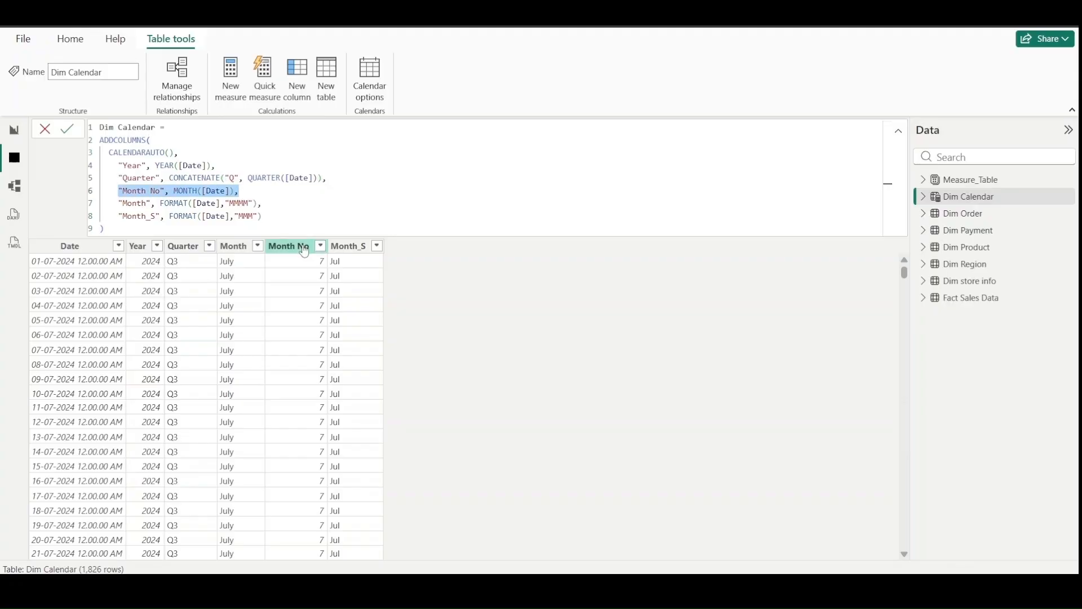
{"action": "left_click", "coordinate": [260, 203]}
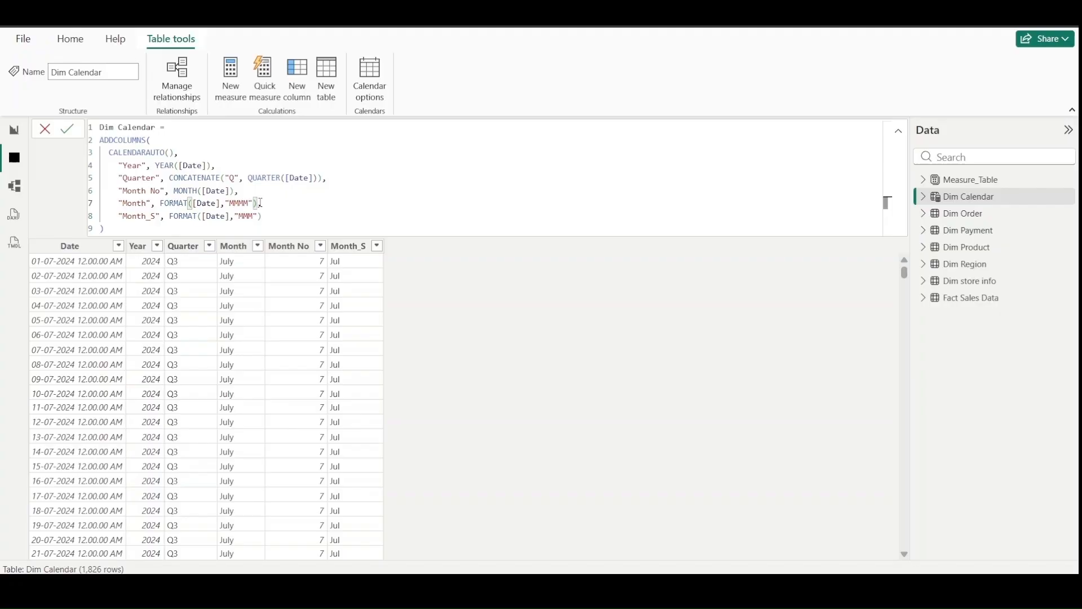
{"action": "type", "text": ","}
{"action": "left_click_drag", "start_coordinate": [118, 215], "coordinate": [270, 220]}
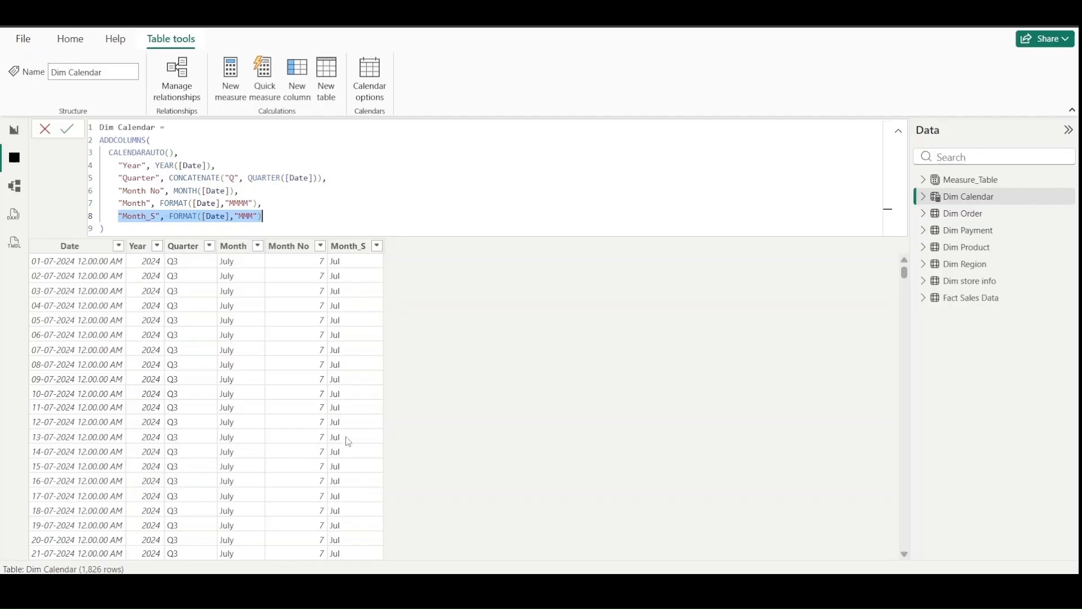
{"action": "scroll", "coordinate": [348, 441], "scroll_direction": "down", "scroll_amount": 7}
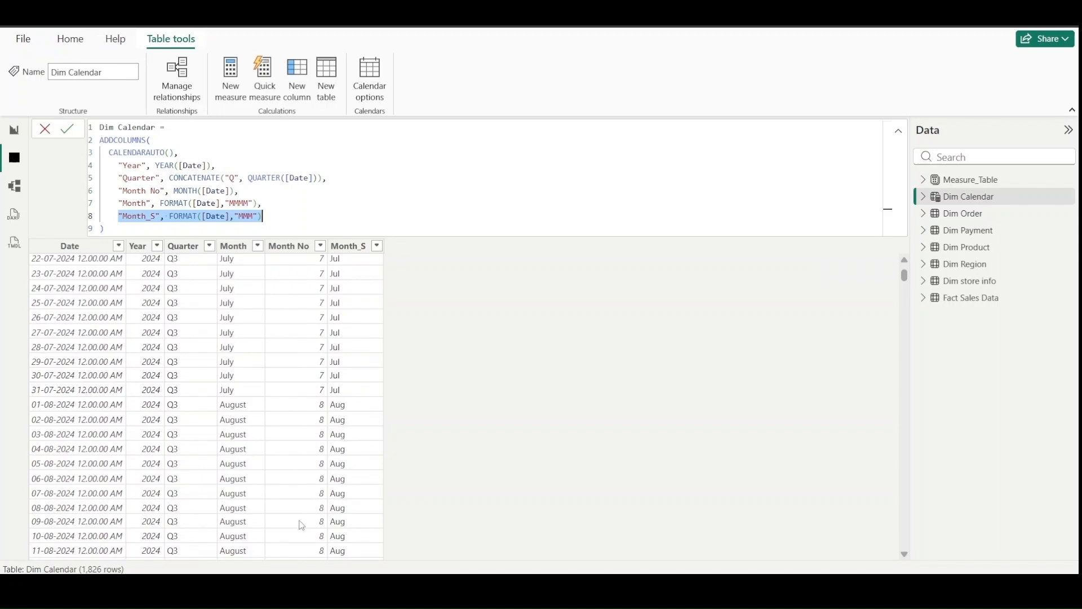
- In the model diagram, move Dim store info up beneath Dim Region and Dim Calendar up beside it, just below Fact Sales Data
{"action": "left_click", "coordinate": [579, 478]}
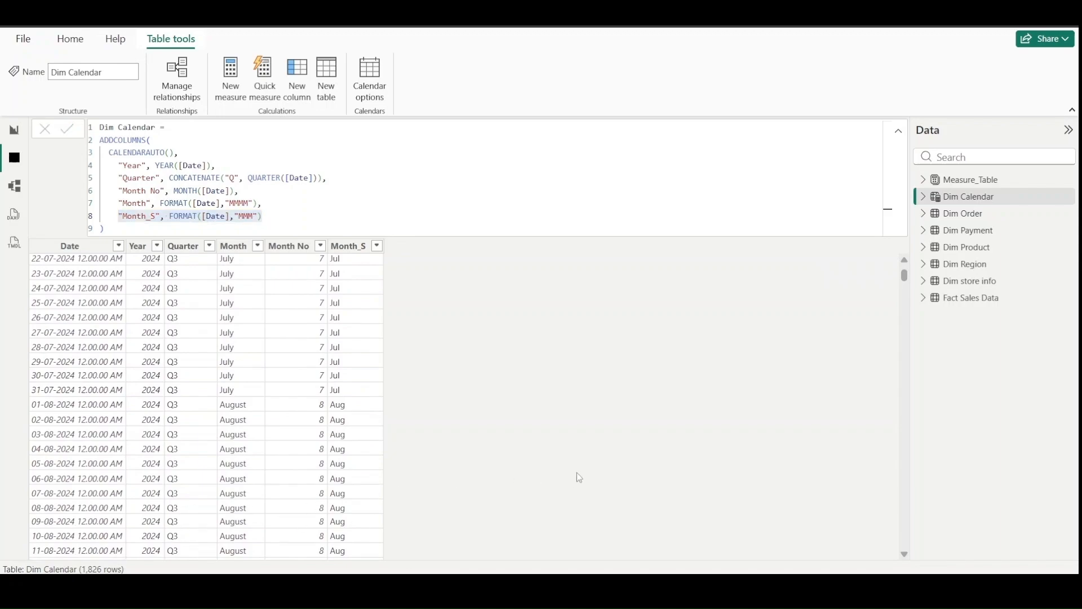
{"action": "left_click", "coordinate": [17, 191]}
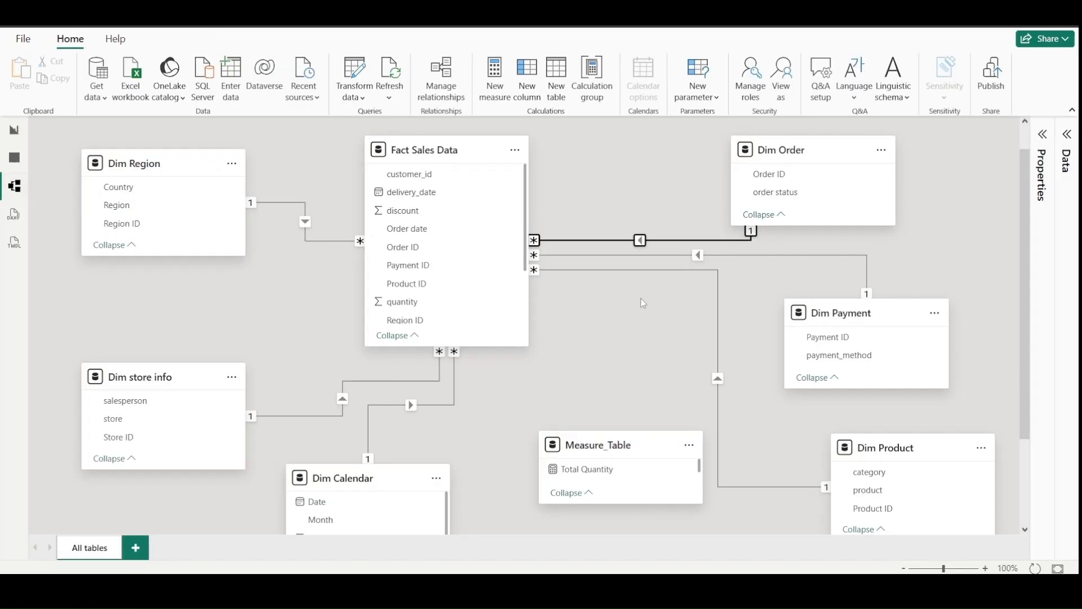
{"action": "scroll", "coordinate": [641, 299], "scroll_direction": "down", "scroll_amount": 3}
{"action": "scroll", "coordinate": [641, 299], "scroll_direction": "up", "scroll_amount": 2}
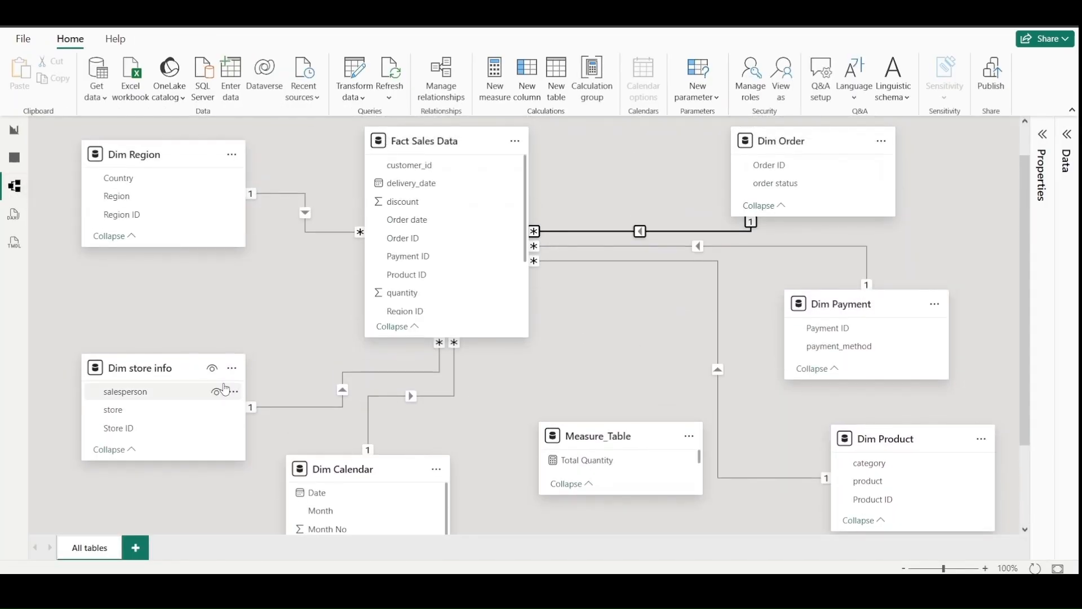
{"action": "left_click_drag", "start_coordinate": [160, 372], "coordinate": [161, 288]}
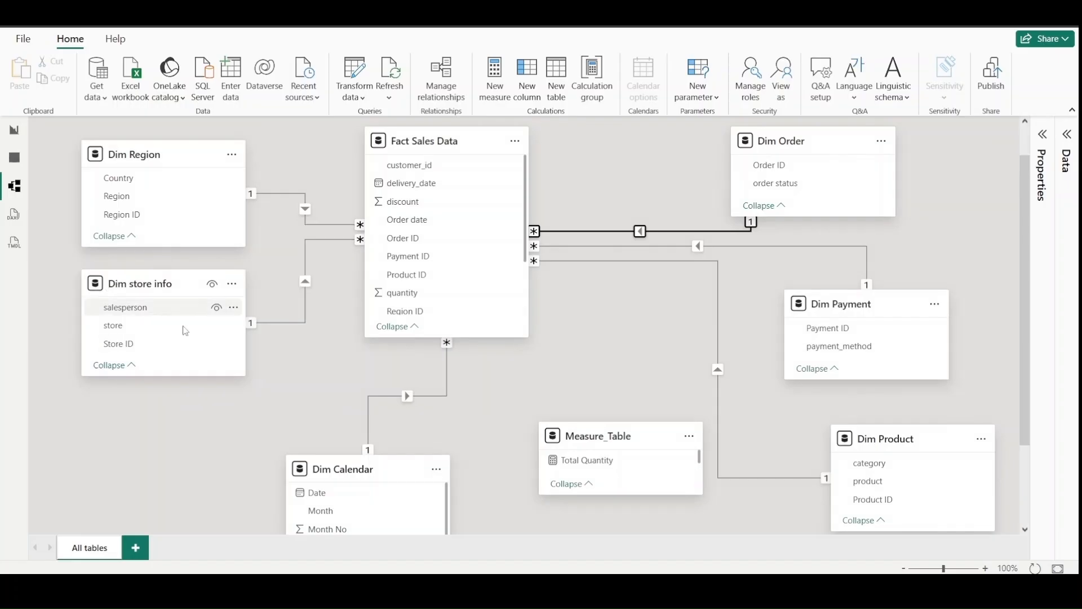
{"action": "left_click_drag", "start_coordinate": [334, 470], "coordinate": [304, 385]}
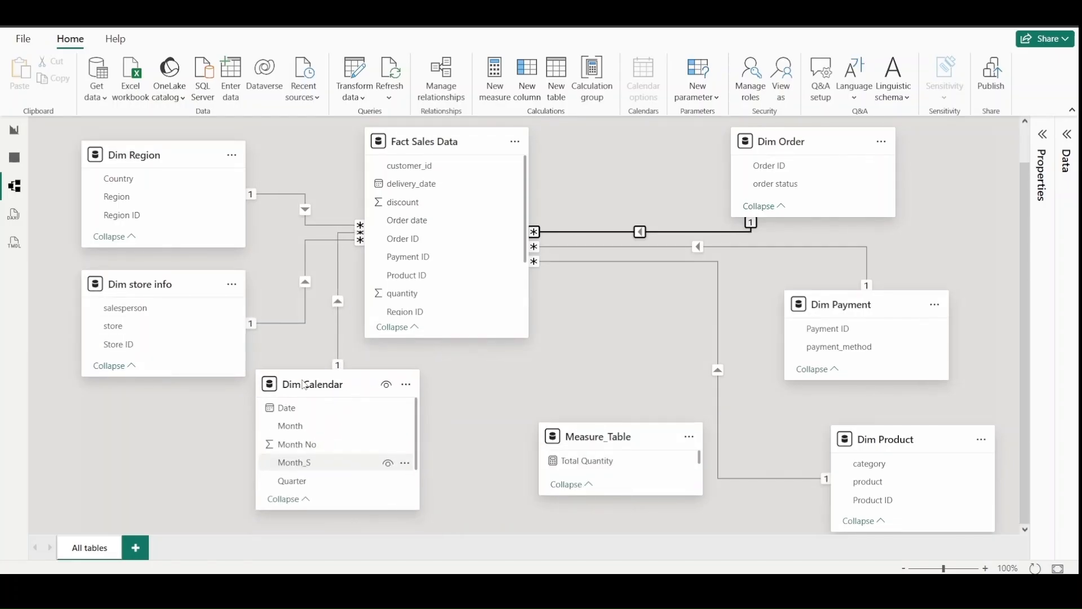
- Create an inactive one-to-many relationship from Dim Calendar's Date to Fact Sales Data's delivery_date with Single cross-filter direction, and compare it with the Order date link
{"action": "left_click", "coordinate": [336, 283]}
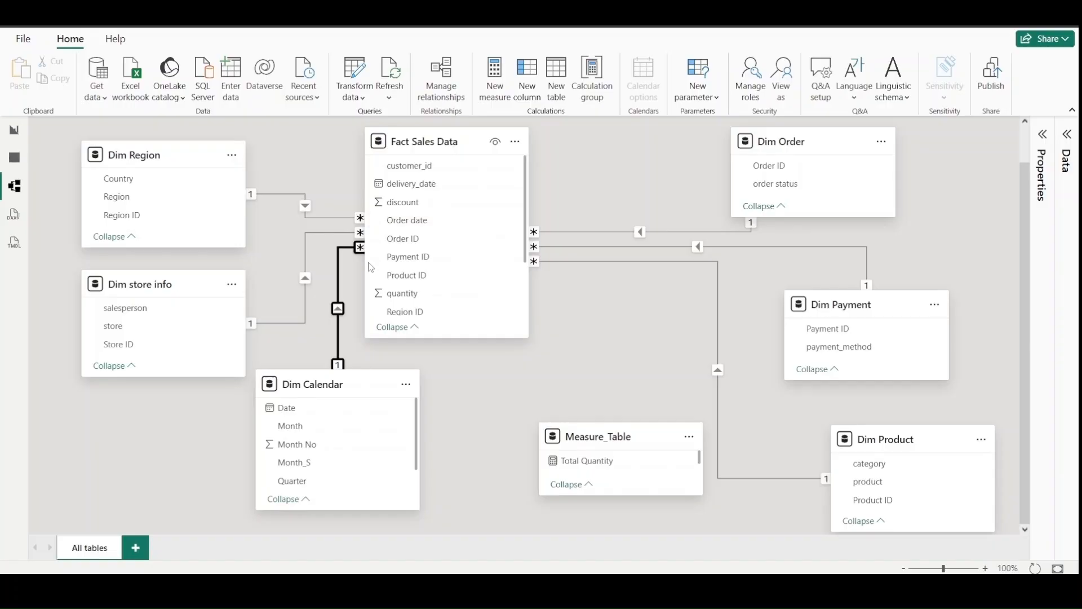
{"action": "mouse_move", "coordinate": [343, 376]}
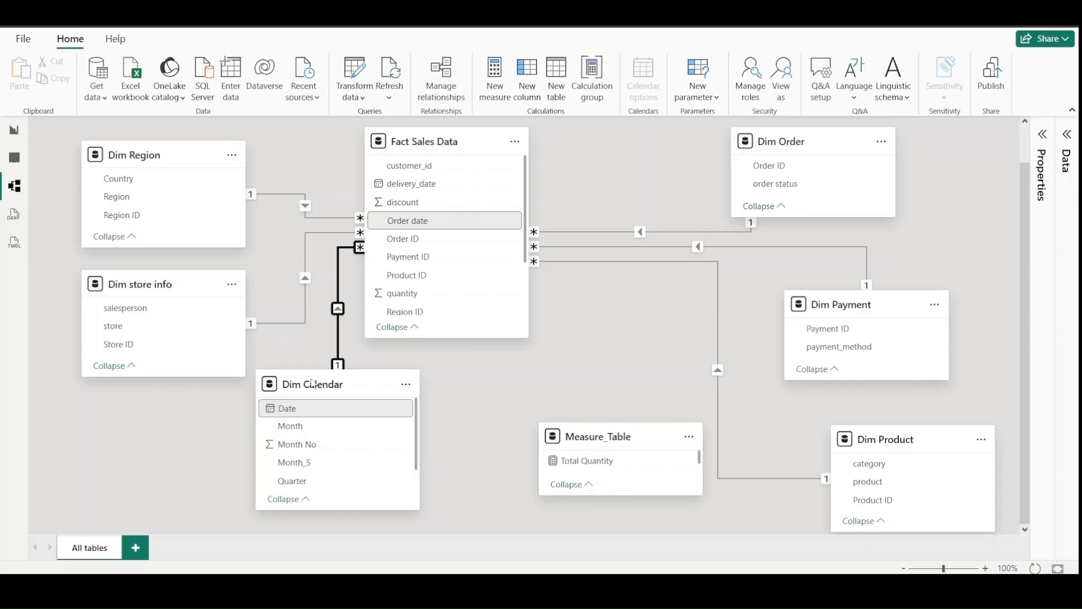
{"action": "left_click_drag", "start_coordinate": [308, 411], "coordinate": [422, 189]}
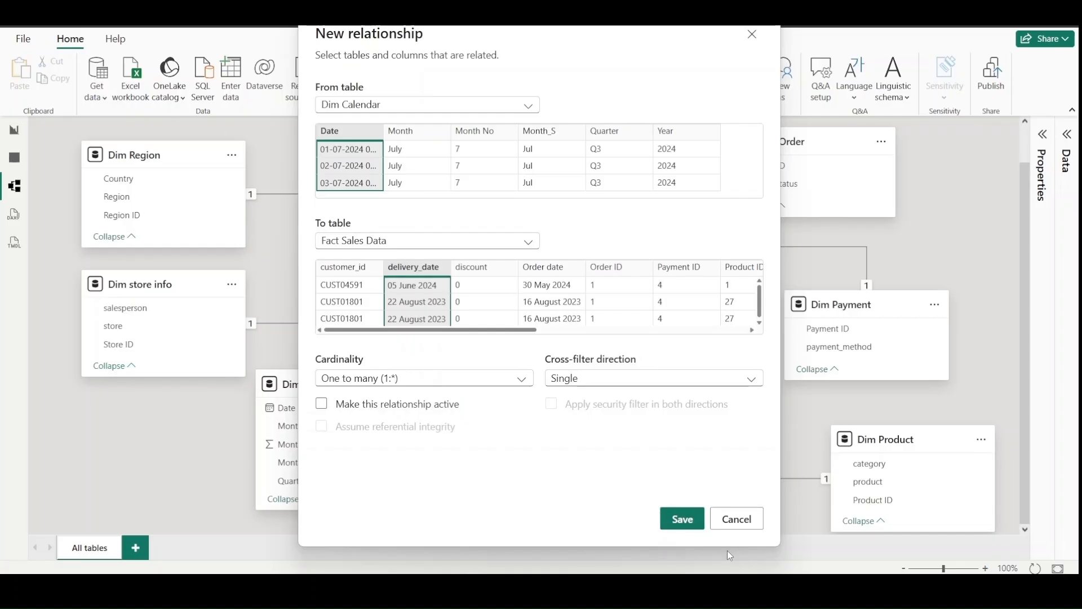
{"action": "left_click", "coordinate": [682, 527]}
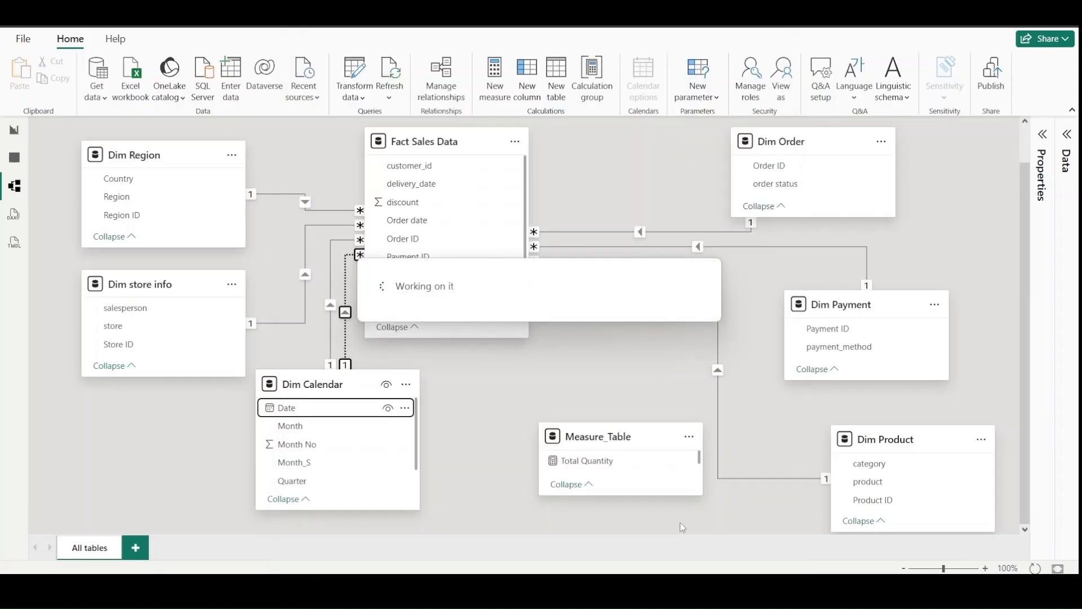
{"action": "left_click", "coordinate": [329, 336]}
{"action": "left_click", "coordinate": [345, 341]}
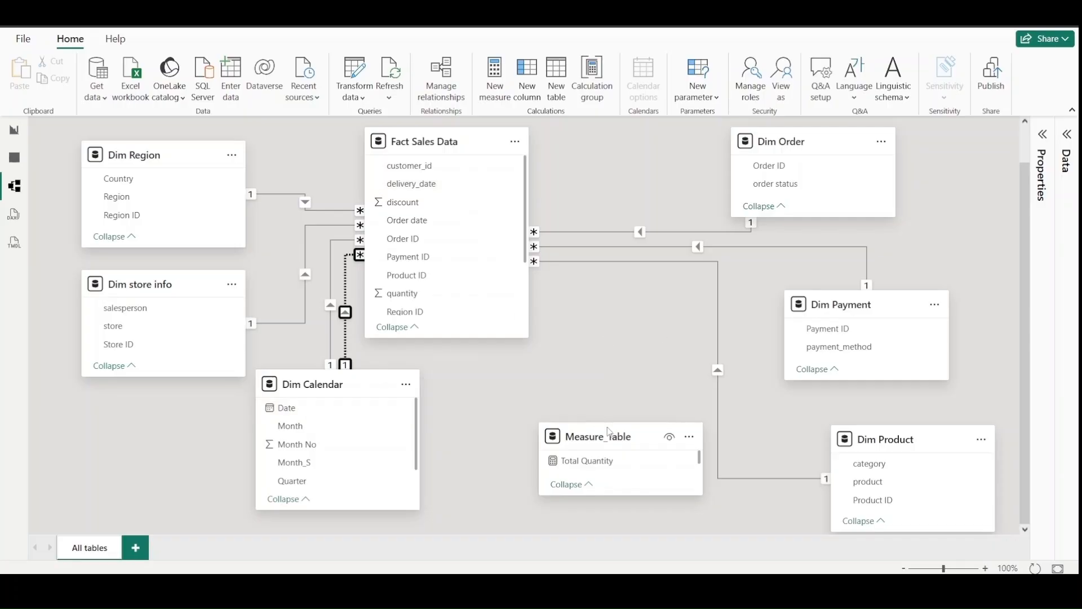
- Move Measure_Table down beside Dim Calendar, Dim Product below Dim Payment, and Fact Sales Data to the centre of the dimension tables
{"action": "mouse_move", "coordinate": [609, 431]}
{"action": "left_click_drag", "start_coordinate": [609, 432], "coordinate": [517, 473]}
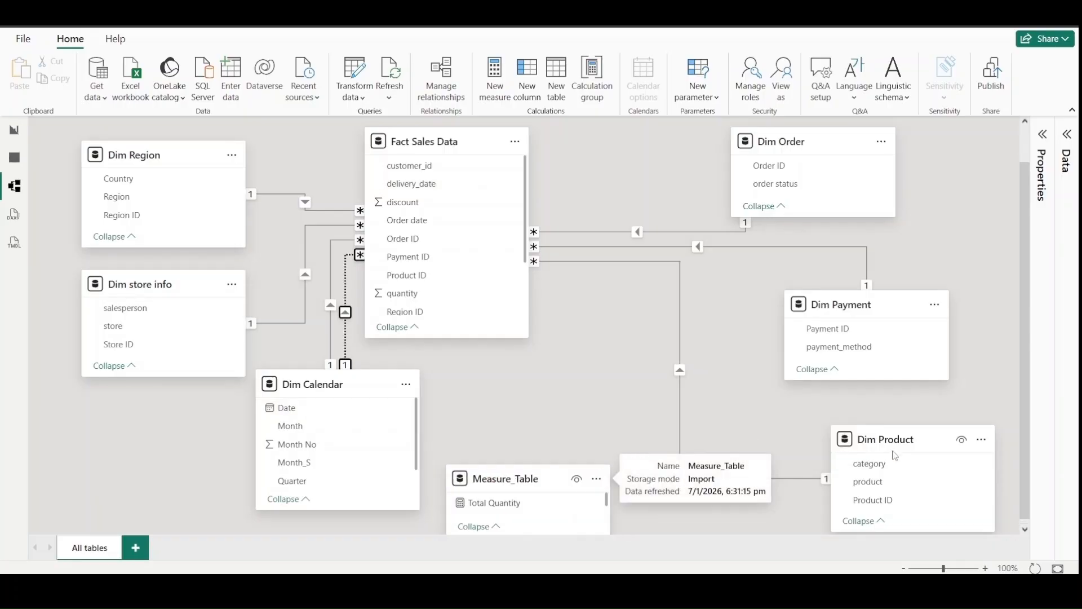
{"action": "mouse_move", "coordinate": [872, 438]}
{"action": "left_click_drag", "start_coordinate": [872, 439], "coordinate": [718, 402]}
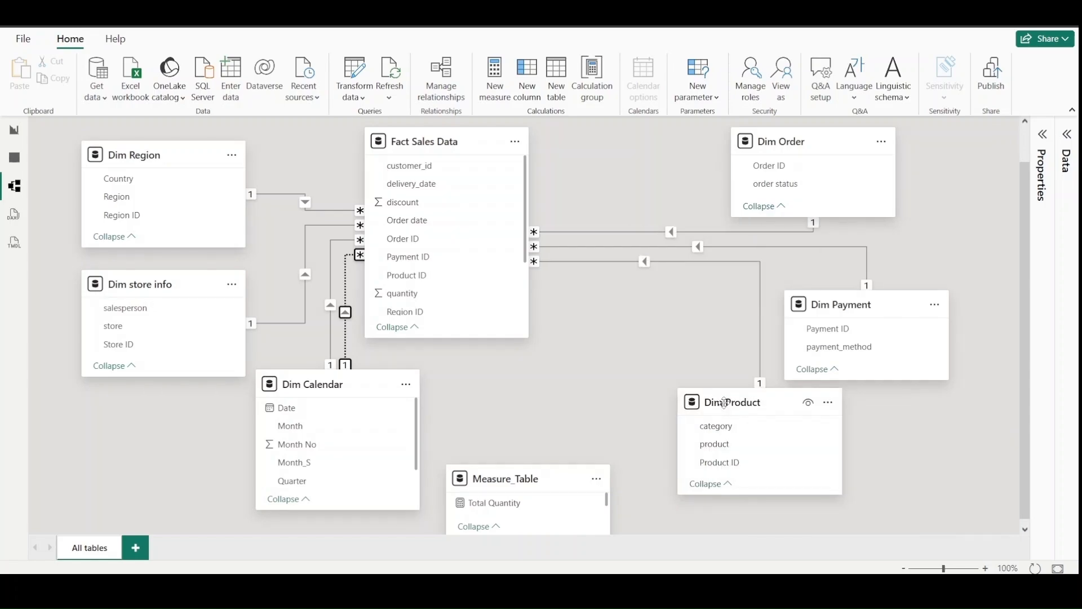
{"action": "left_click_drag", "start_coordinate": [439, 140], "coordinate": [544, 198]}
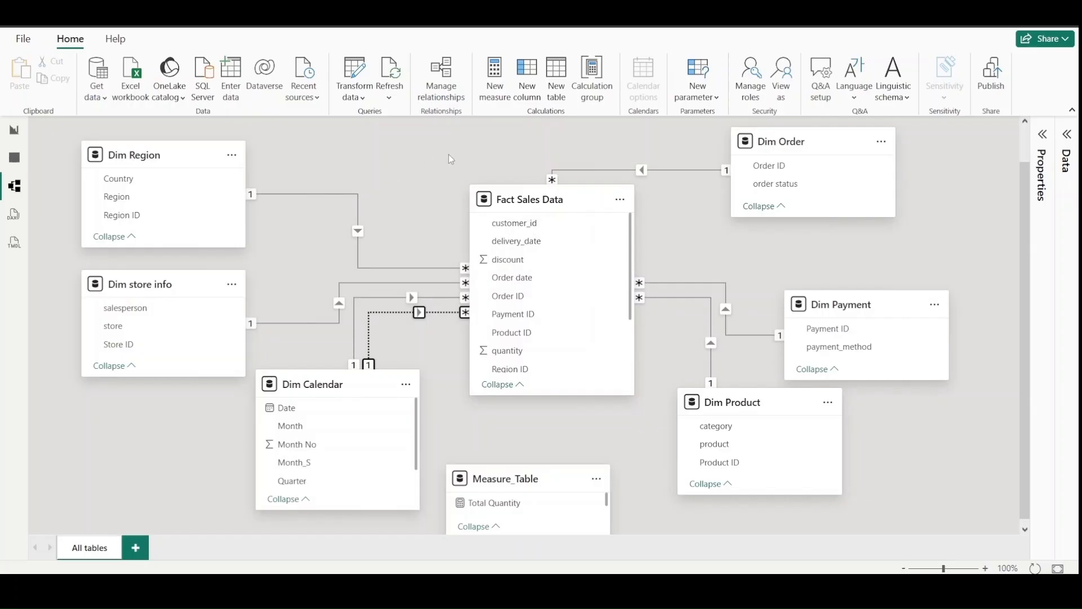